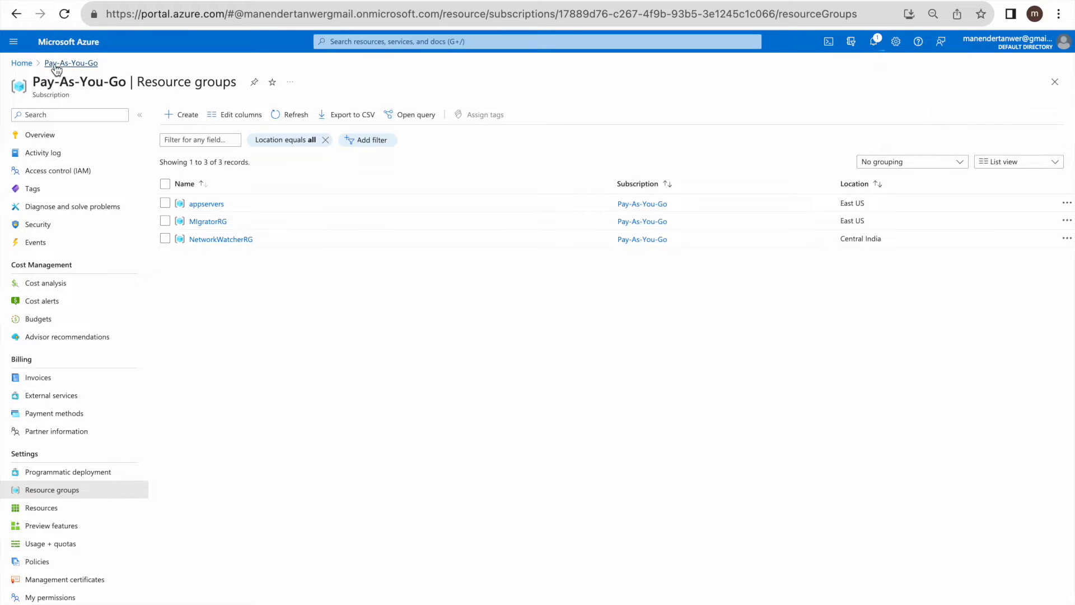
# - Start creating a new Azure virtual machine from the virtual machines list
pyautogui.click(21, 63)
pyautogui.click(341, 113)
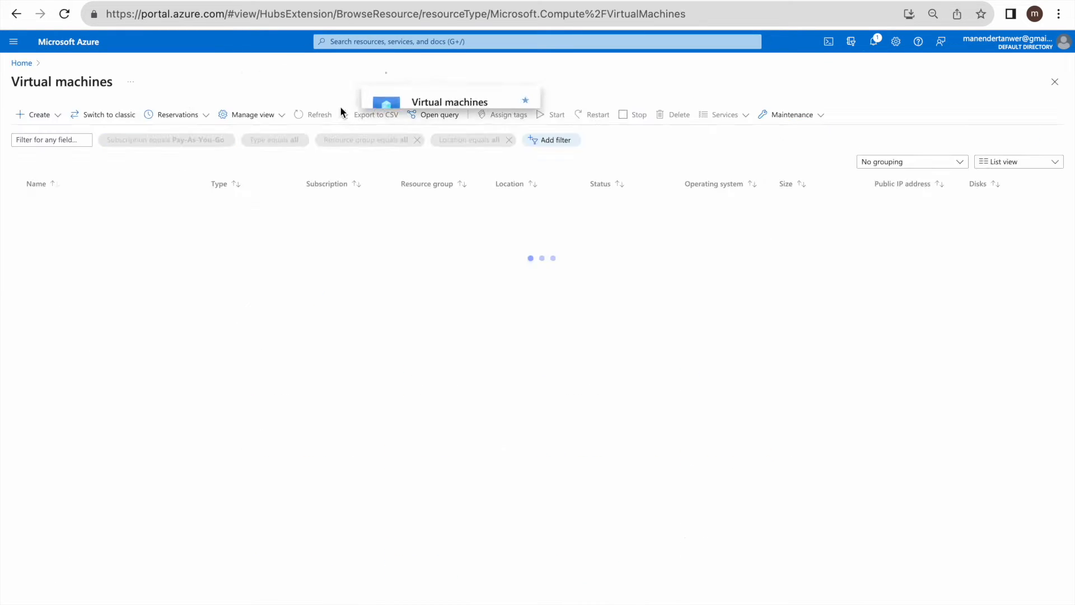
pyautogui.click(533, 353)
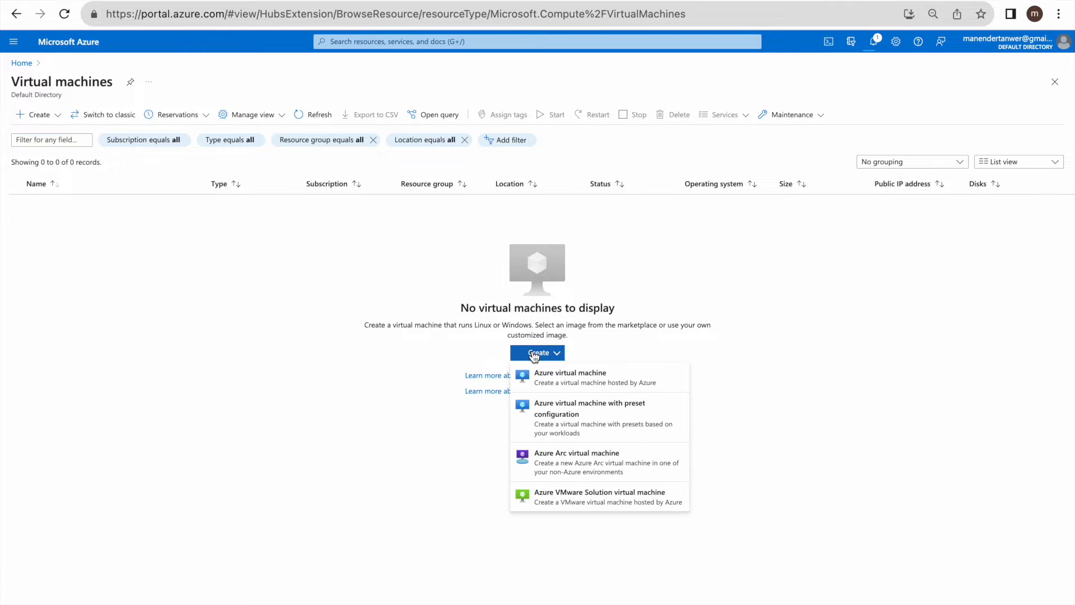
pyautogui.click(547, 382)
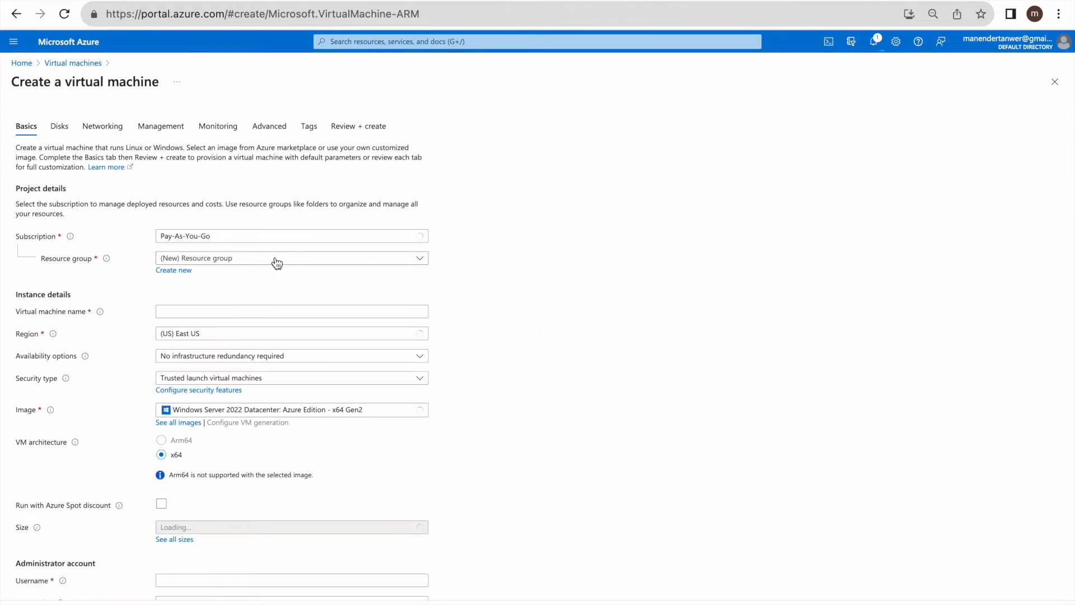
# - Assign the new virtual machine to the appservers resource group and name it appserver1
pyautogui.click(274, 258)
pyautogui.click(219, 300)
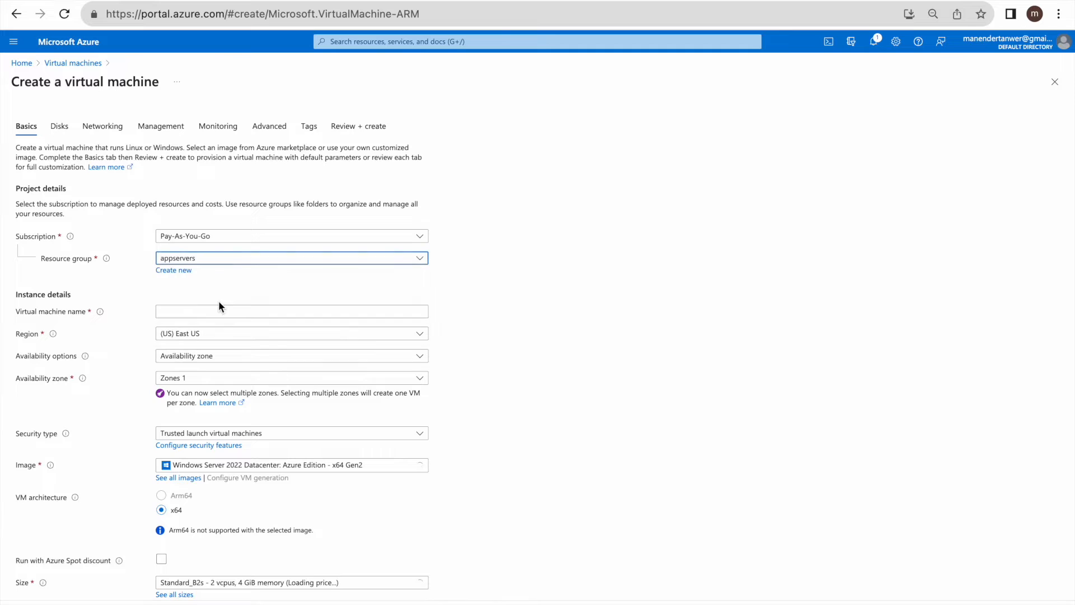
pyautogui.click(228, 312)
pyautogui.write('appserver')
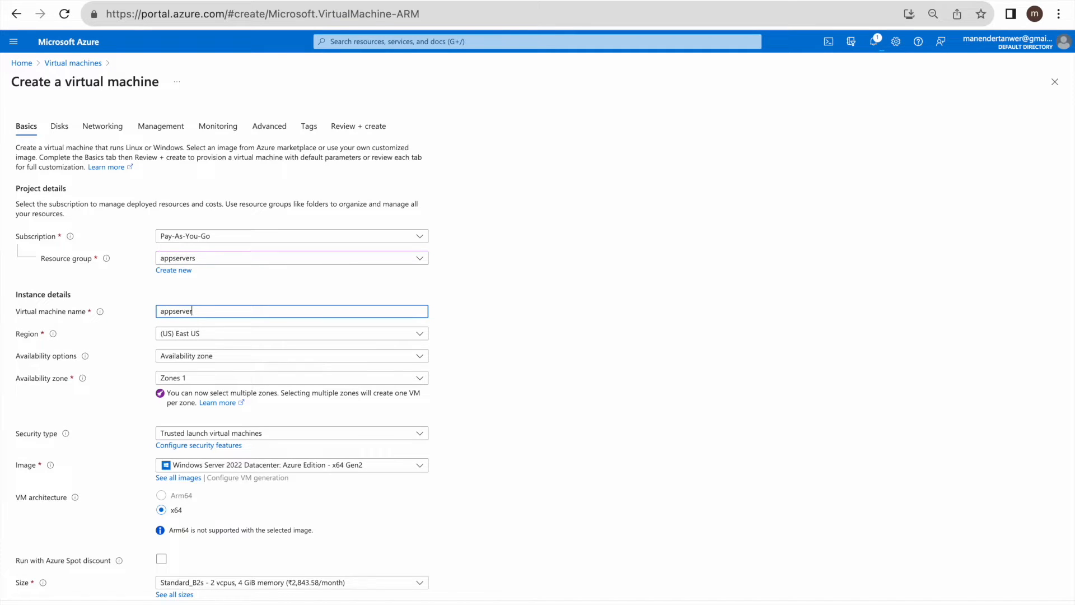
pyautogui.write('1')
# - Go to the administrator account's username field in the virtual machine form
pyautogui.scroll(-3, 519, 394)
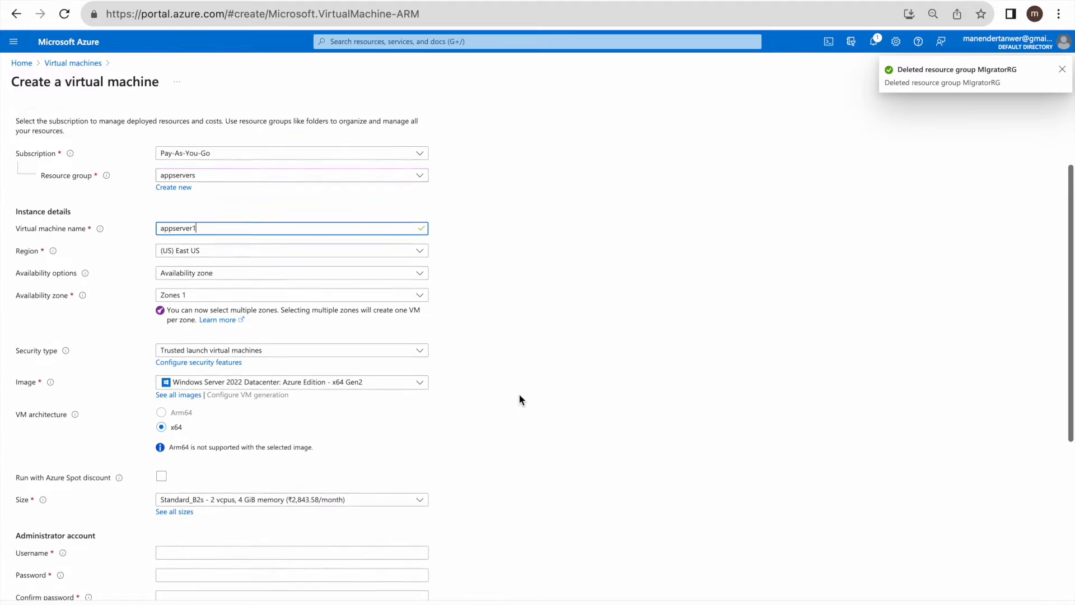
pyautogui.scroll(-3, 519, 399)
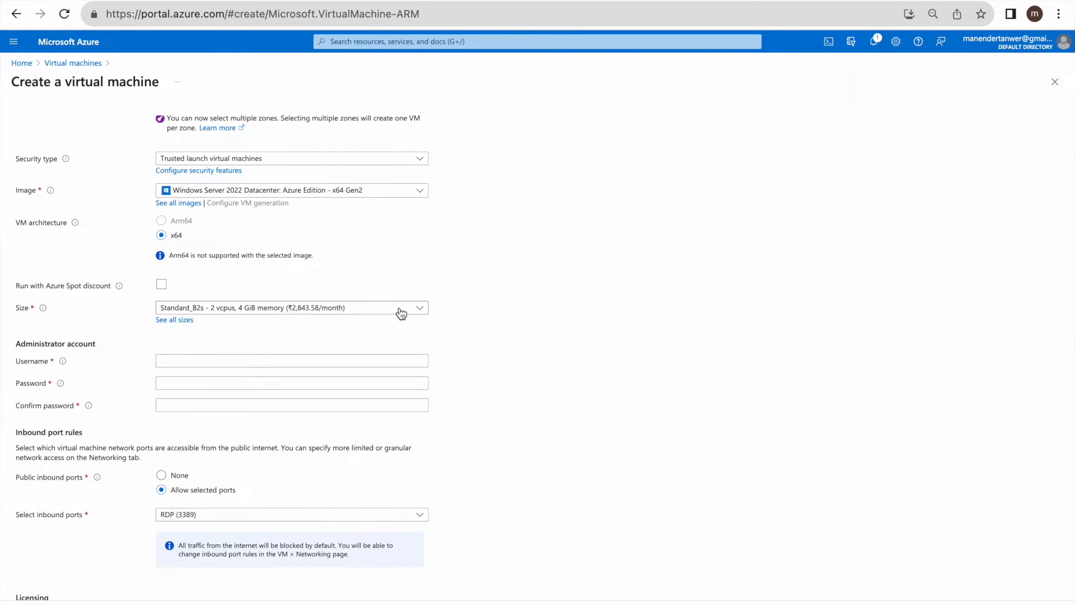
pyautogui.click(398, 357)
pyautogui.write('mane')
pyautogui.press('BackSpace')
pyautogui.press('BackSpace')
pyautogui.press('BackSpace')
pyautogui.press('BackSpace')
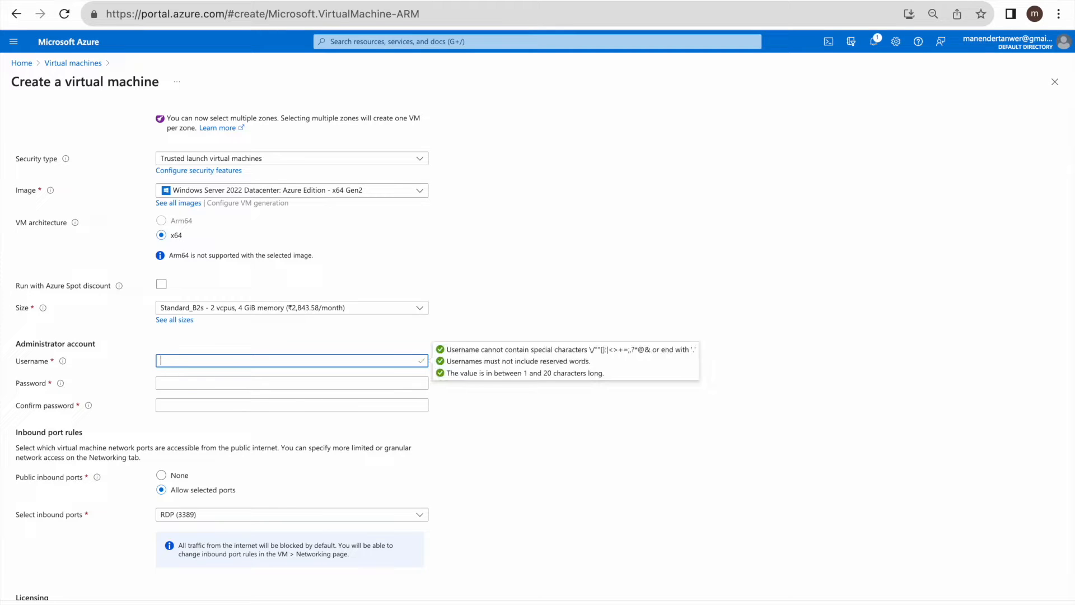
pyautogui.write('clou')
pyautogui.write('CP')
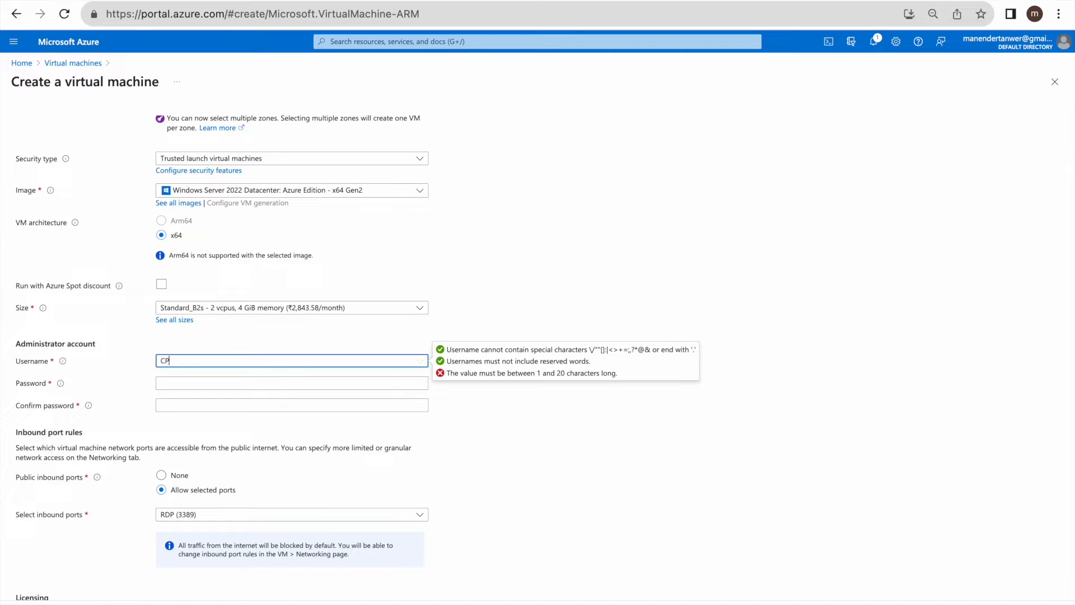
pyautogui.write('VM')
pyautogui.press('BackSpace')
pyautogui.press('BackSpace')
pyautogui.press('BackSpace')
# - Set the administrator username to cpvm, then enter and confirm the administrator account's password
pyautogui.write('cpvm')
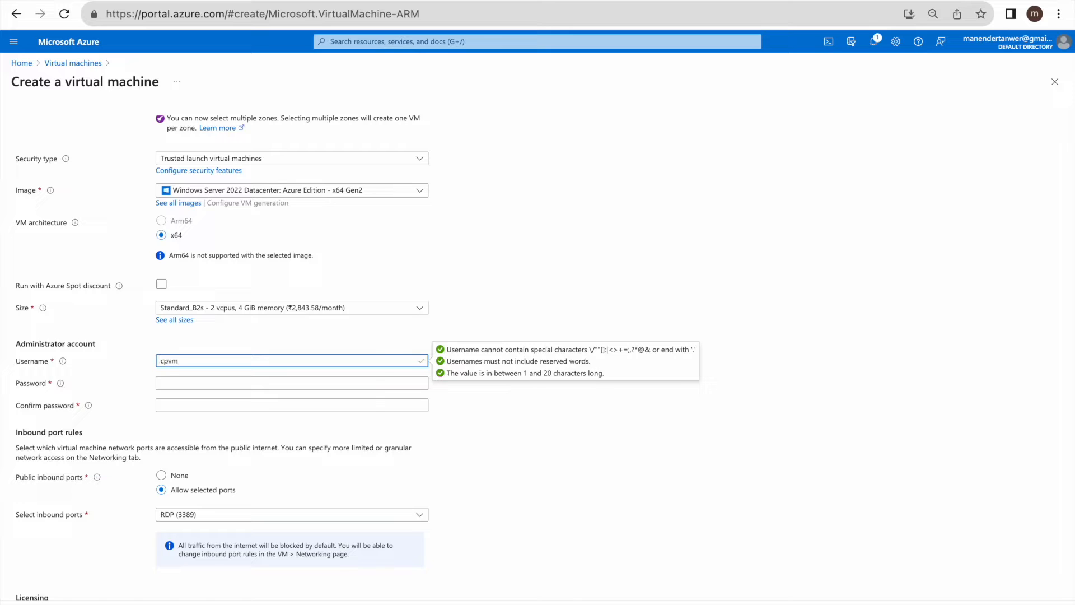
pyautogui.click(369, 386)
pyautogui.write('***************')
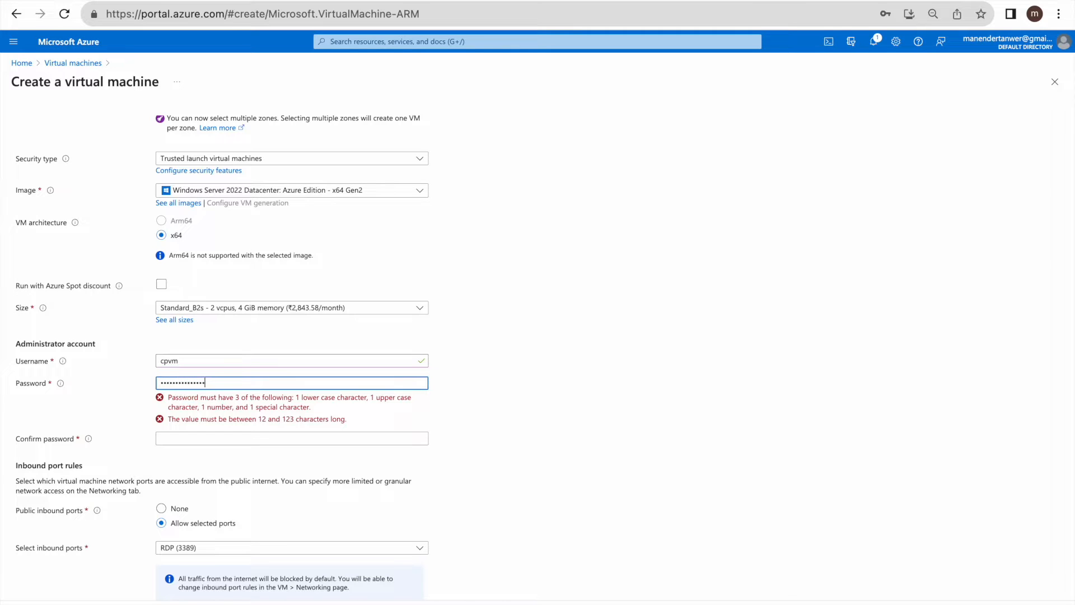
pyautogui.press('Tab')
pyautogui.write('****')
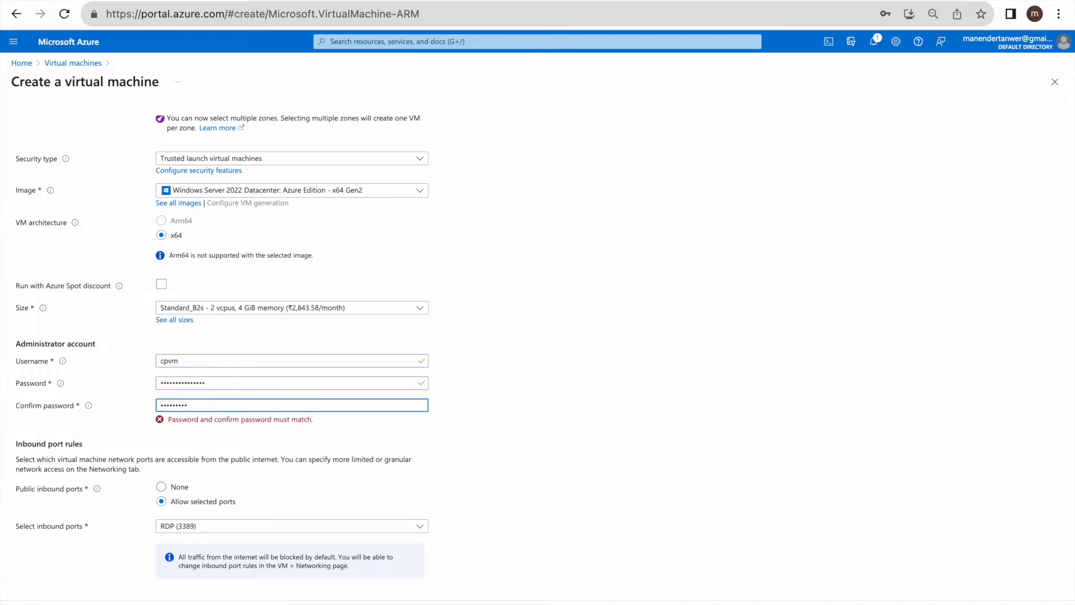
pyautogui.write('***********')
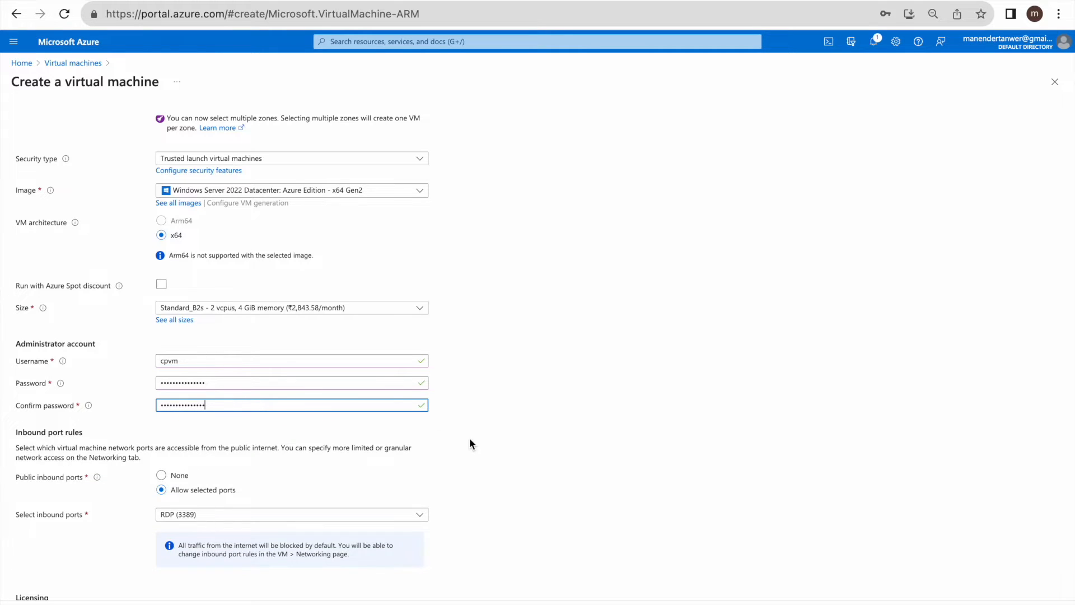
# - Review the networking, management, monitoring and advanced settings, then create the virtual machine with the defaults kept
pyautogui.scroll(-2, 471, 441)
pyautogui.scroll(5, 471, 441)
pyautogui.scroll(1, 472, 442)
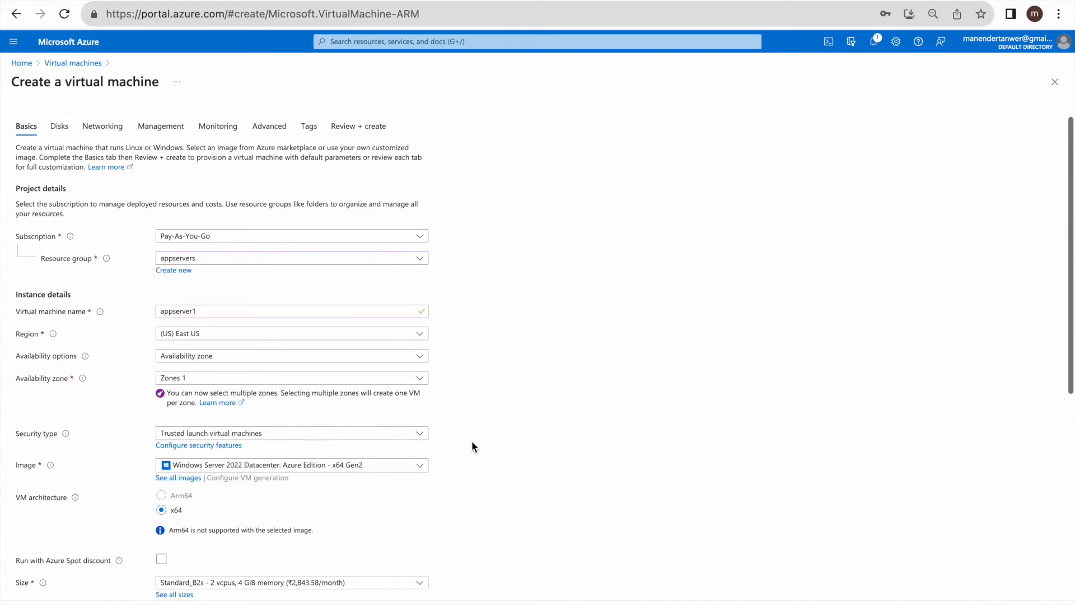
pyautogui.click(105, 133)
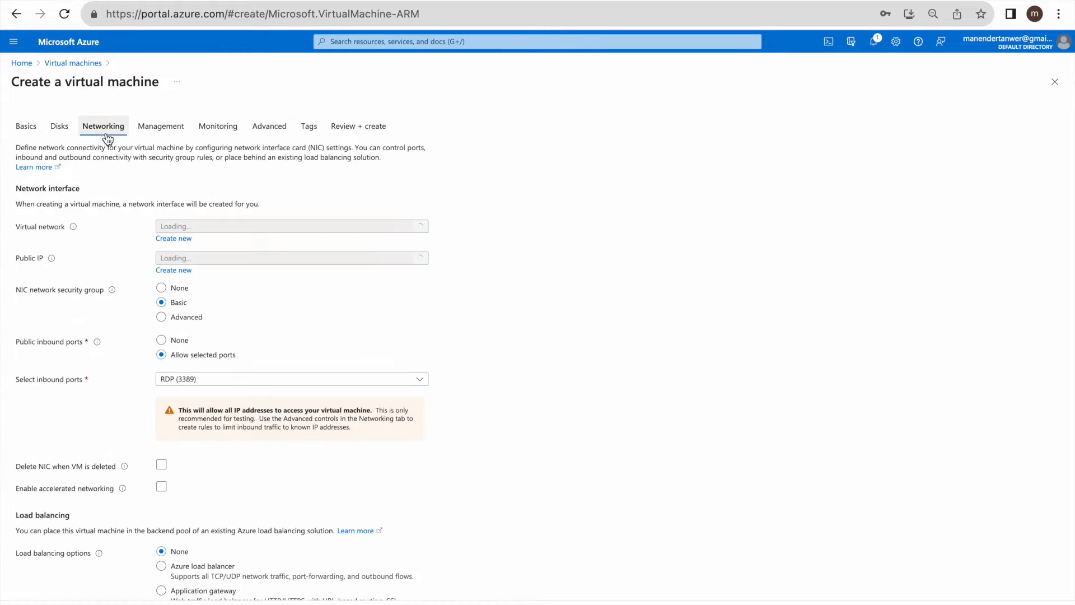
pyautogui.click(156, 129)
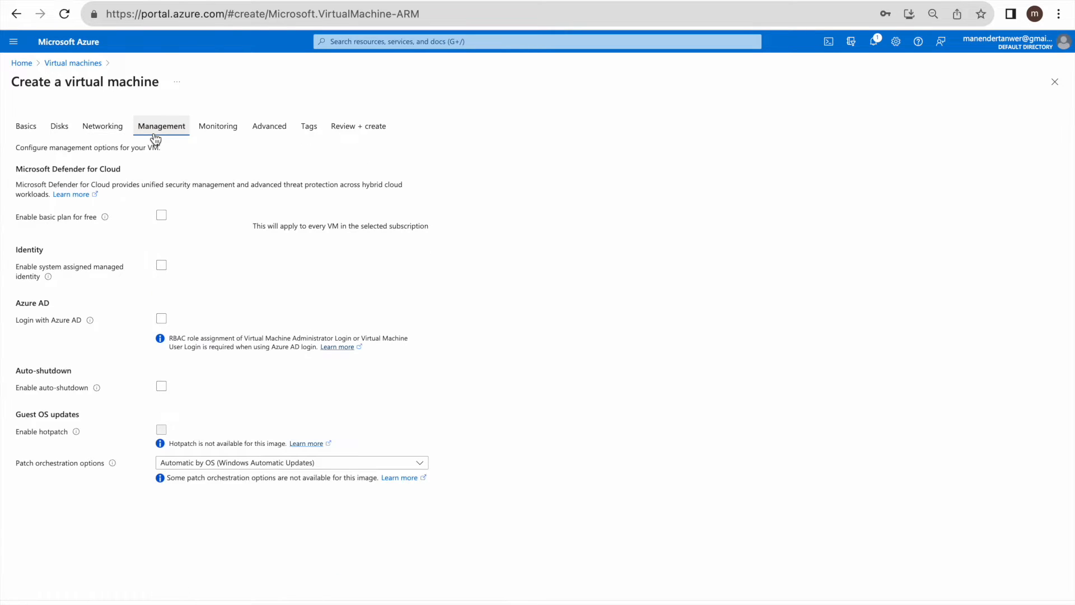
pyautogui.click(220, 133)
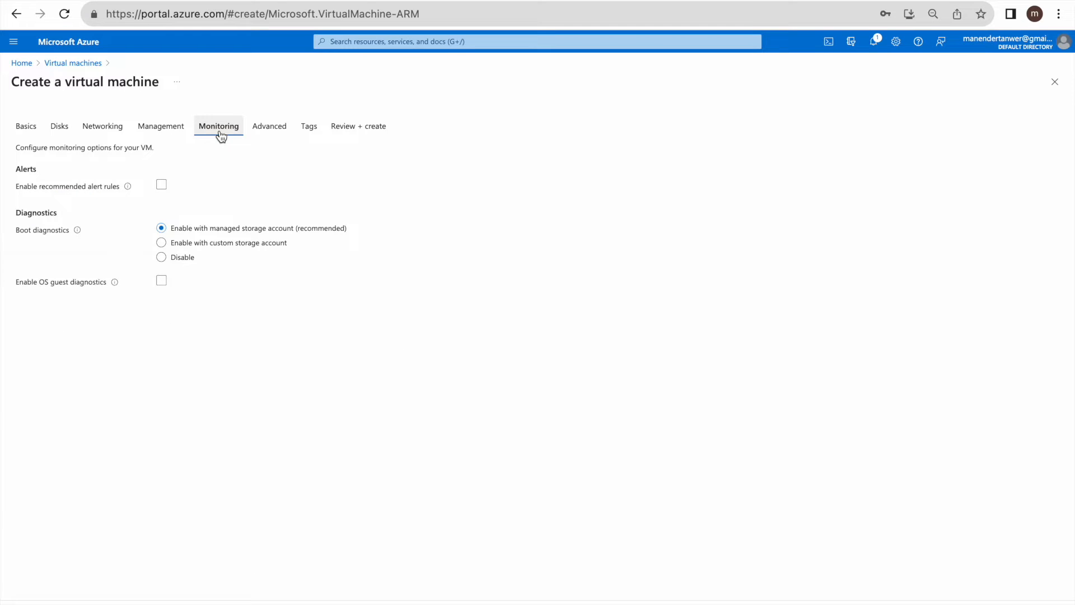
pyautogui.click(273, 132)
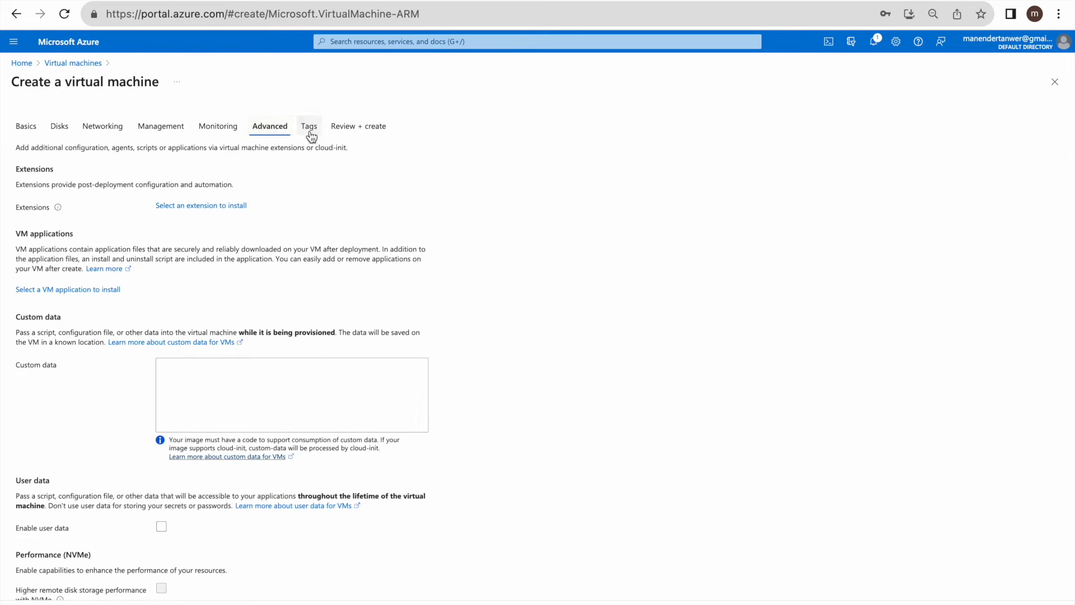
pyautogui.click(337, 128)
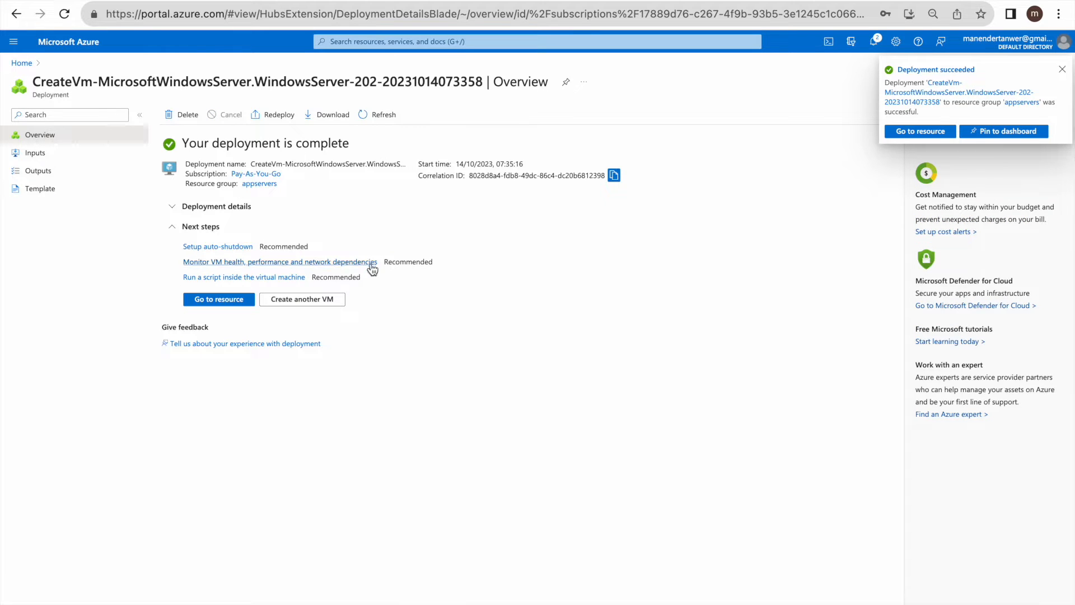
# - Download the Native RDP file from appserver1's connection options and open it
pyautogui.click(932, 133)
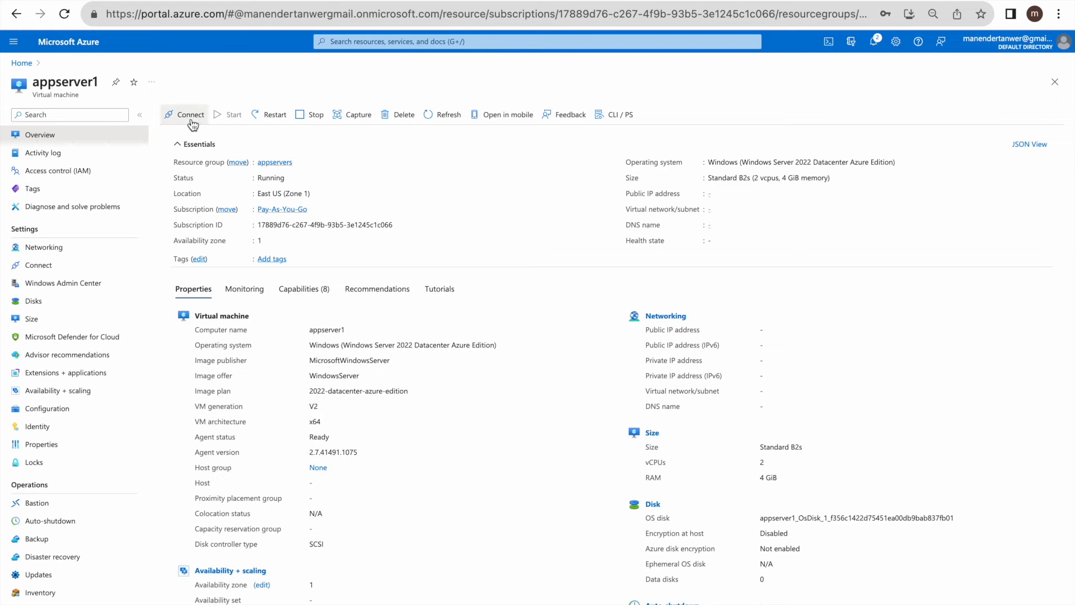
pyautogui.click(190, 116)
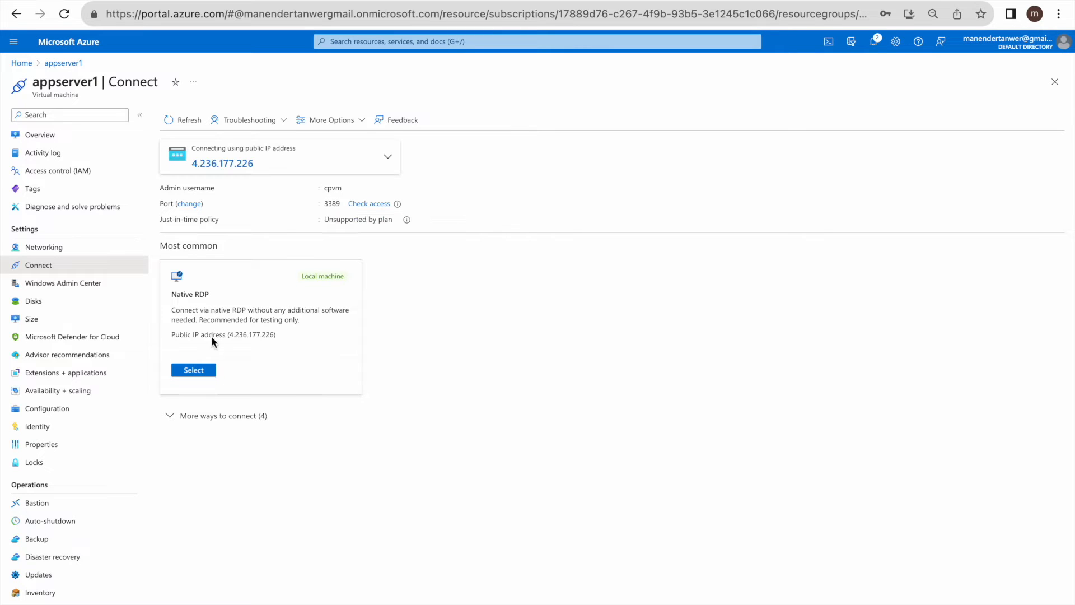
pyautogui.click(193, 370)
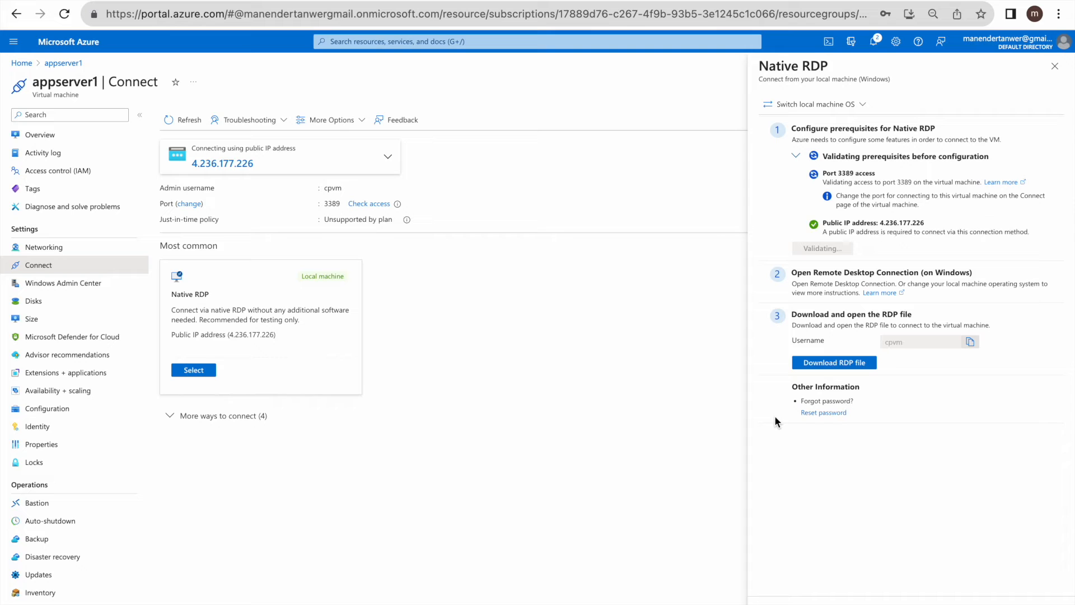
pyautogui.click(825, 365)
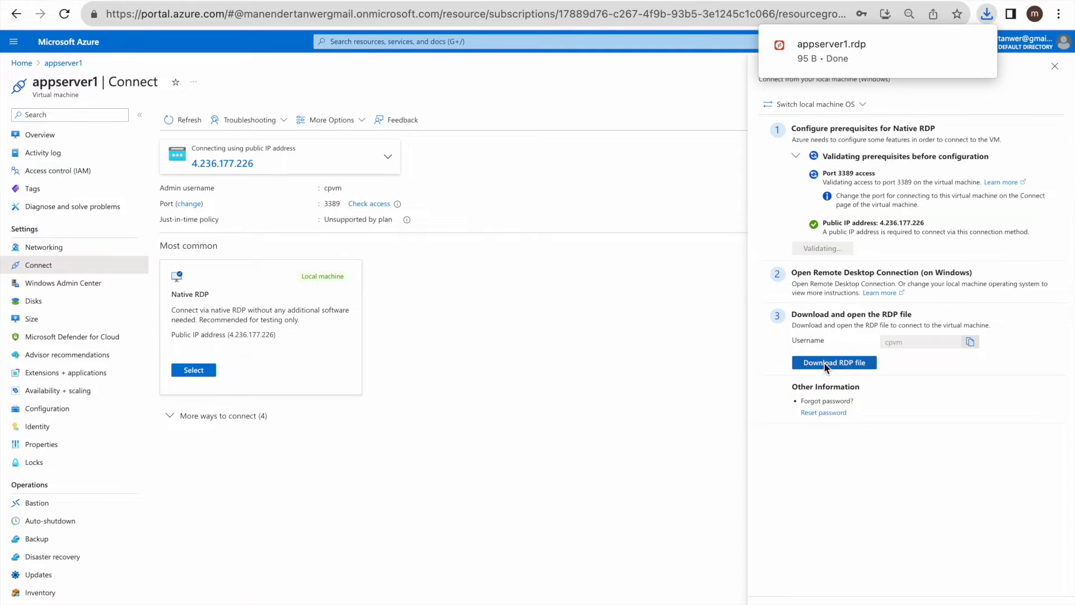
pyautogui.click(828, 51)
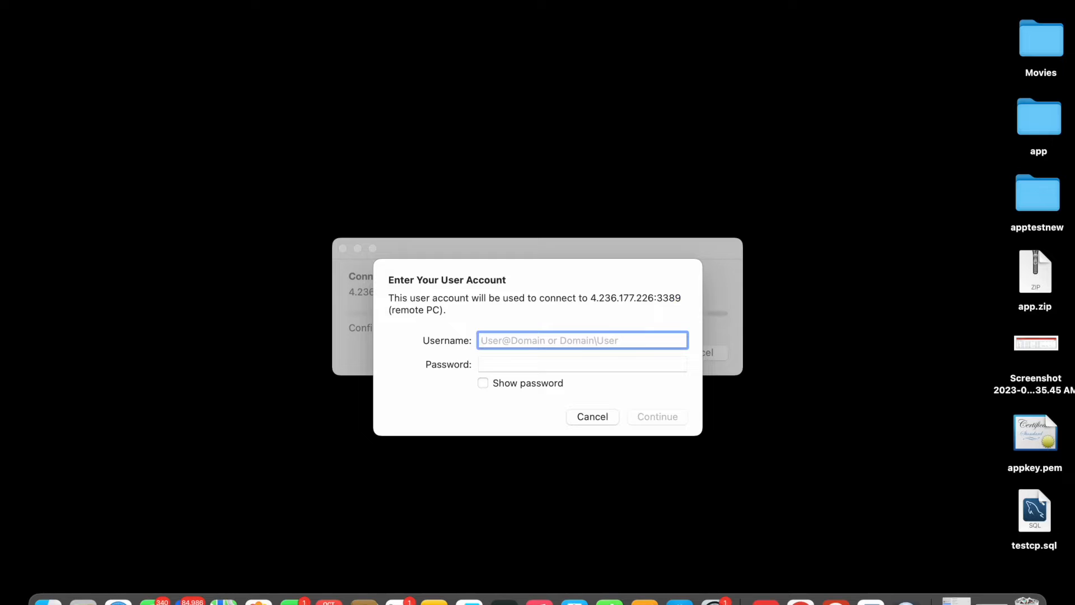
# - Sign in to the remote PC as cpvm with the account password and accept the unverified certificate
pyautogui.write('cpvm')
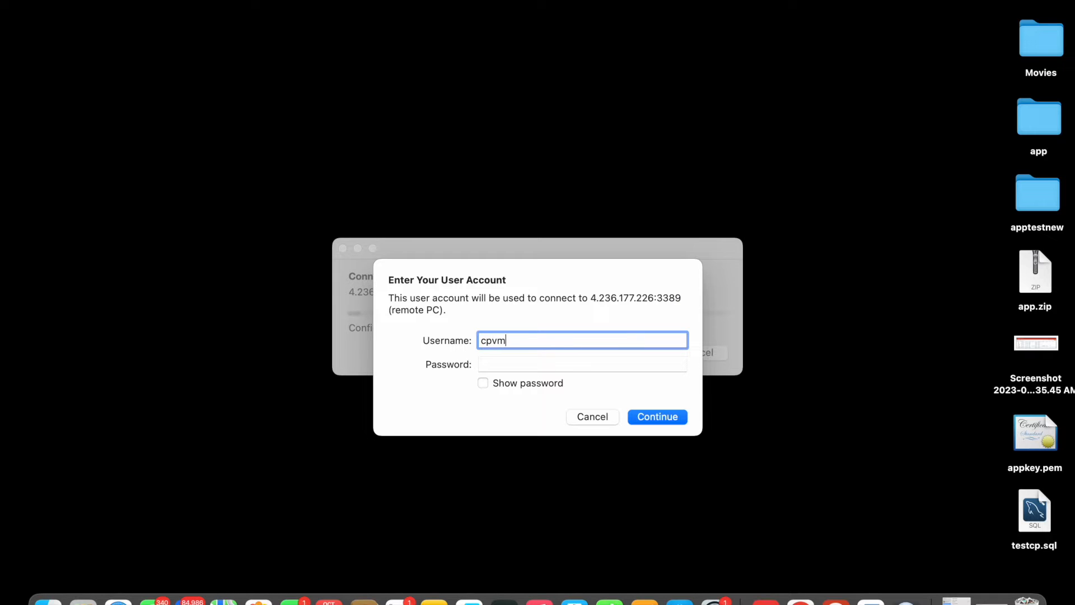
pyautogui.press('Tab')
pyautogui.write('••••••••••••••')
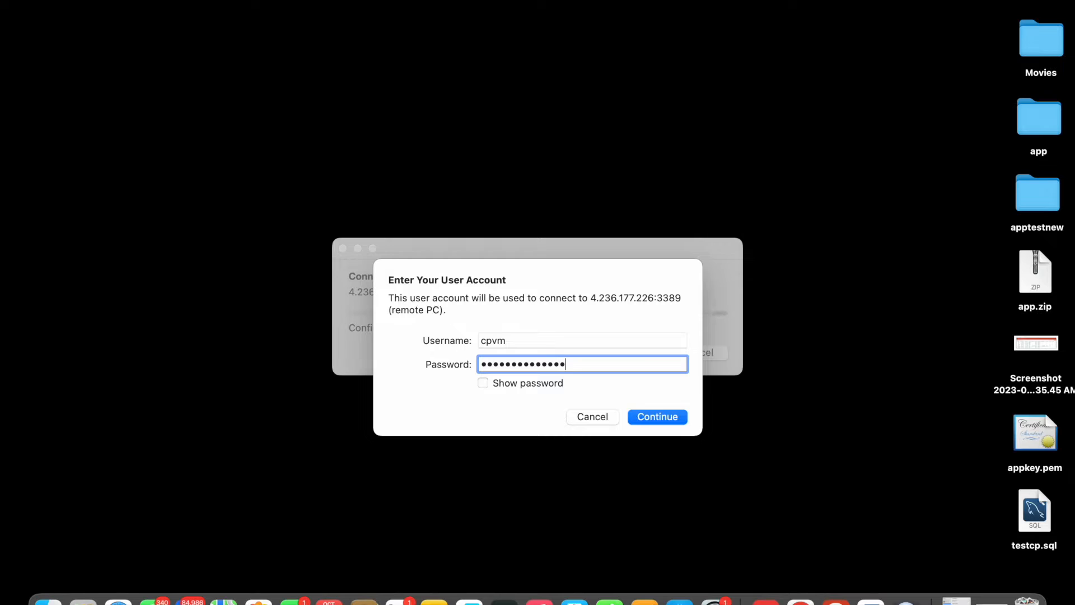
pyautogui.press('Return')
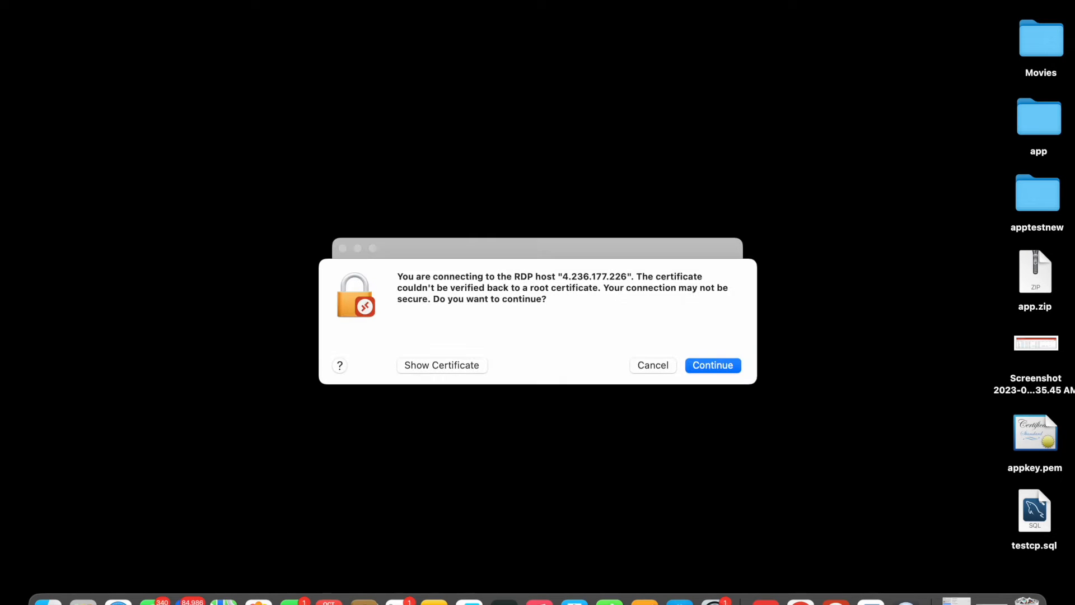
pyautogui.press('Return')
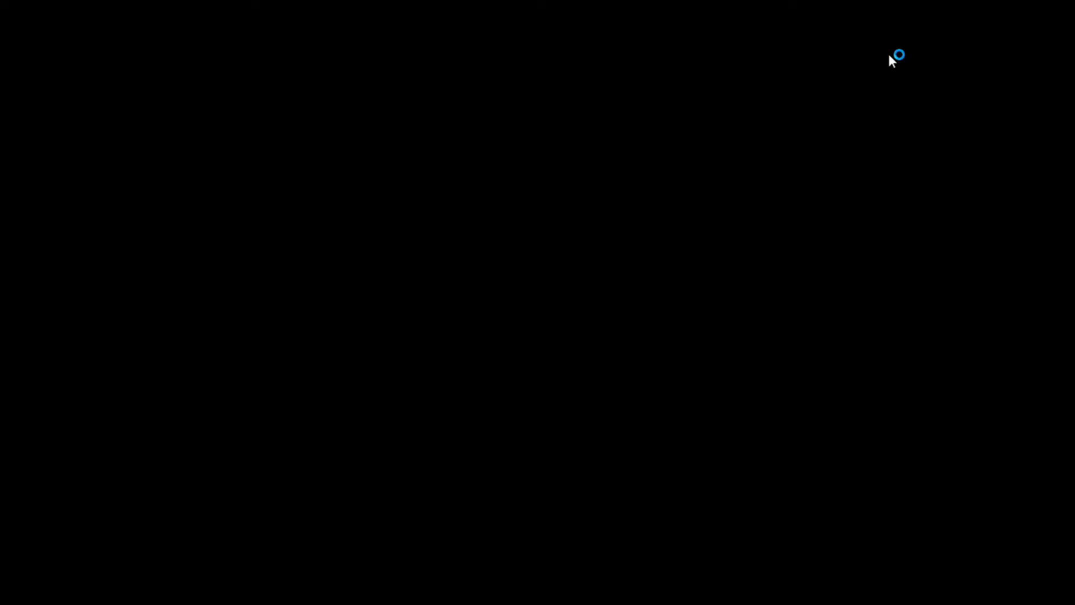
# - Allow the remote server to be discoverable on its network and launch Microsoft Edge
pyautogui.press('super')
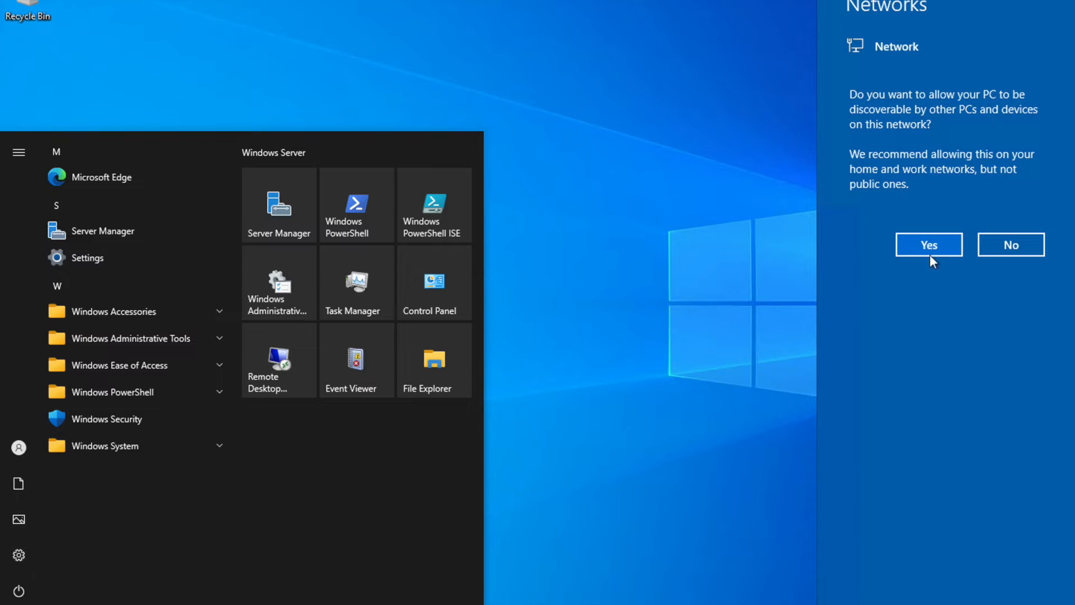
pyautogui.click(927, 245)
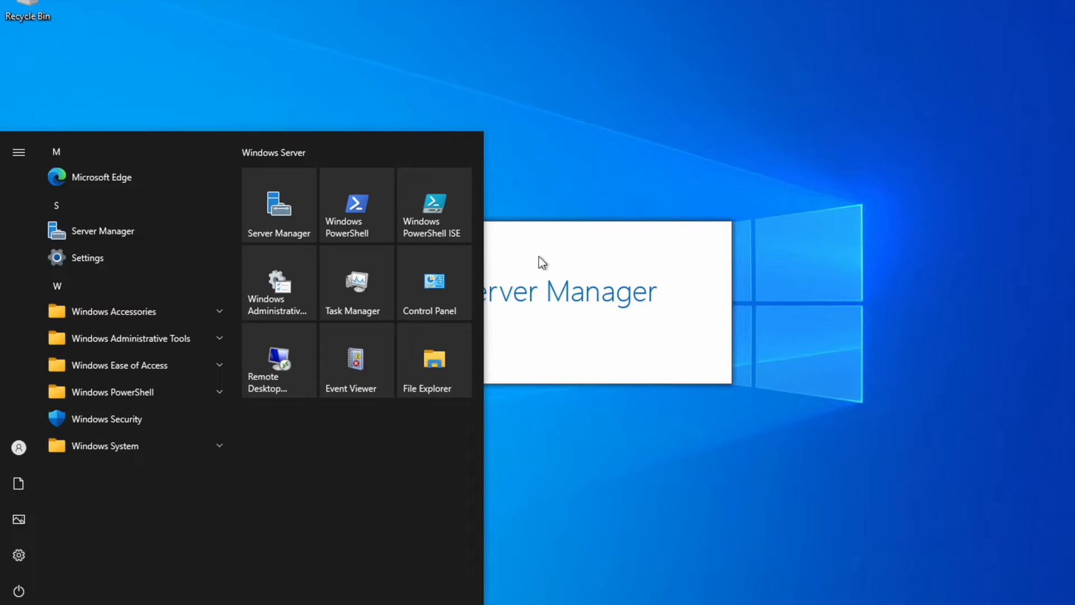
pyautogui.click(103, 177)
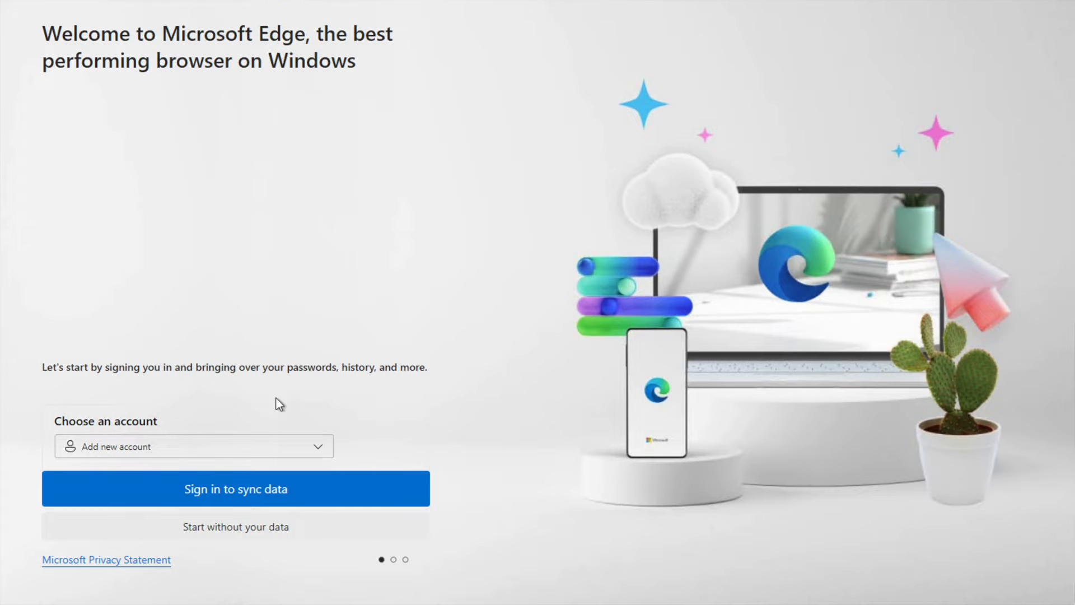
# - Finish Edge's first-run setup without signing in, keeping the default data options, and dismiss the Server Manager message about Windows Admin Center
pyautogui.click(238, 529)
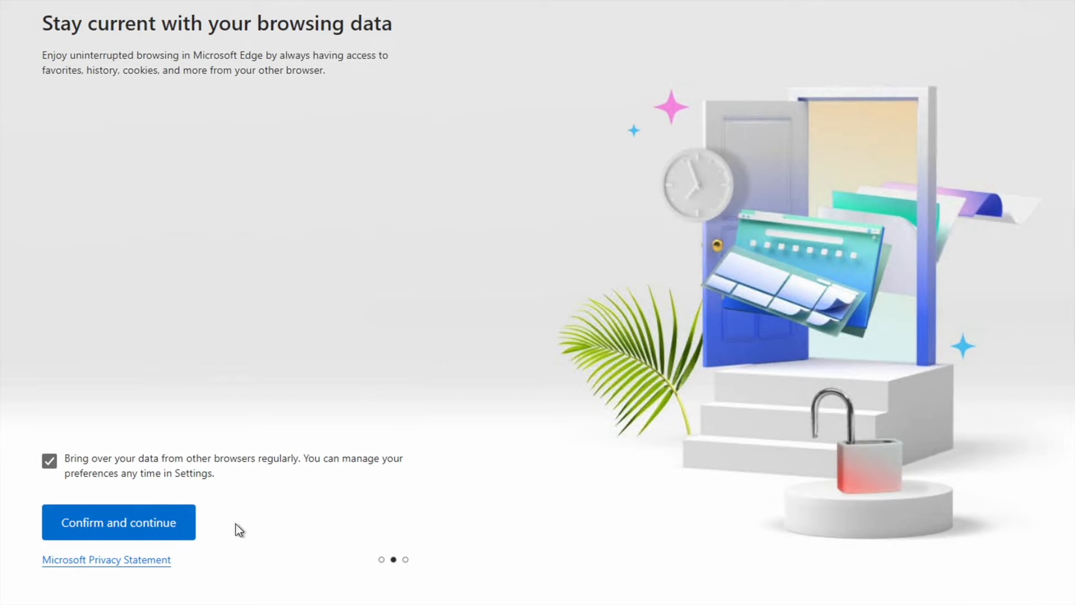
pyautogui.click(128, 520)
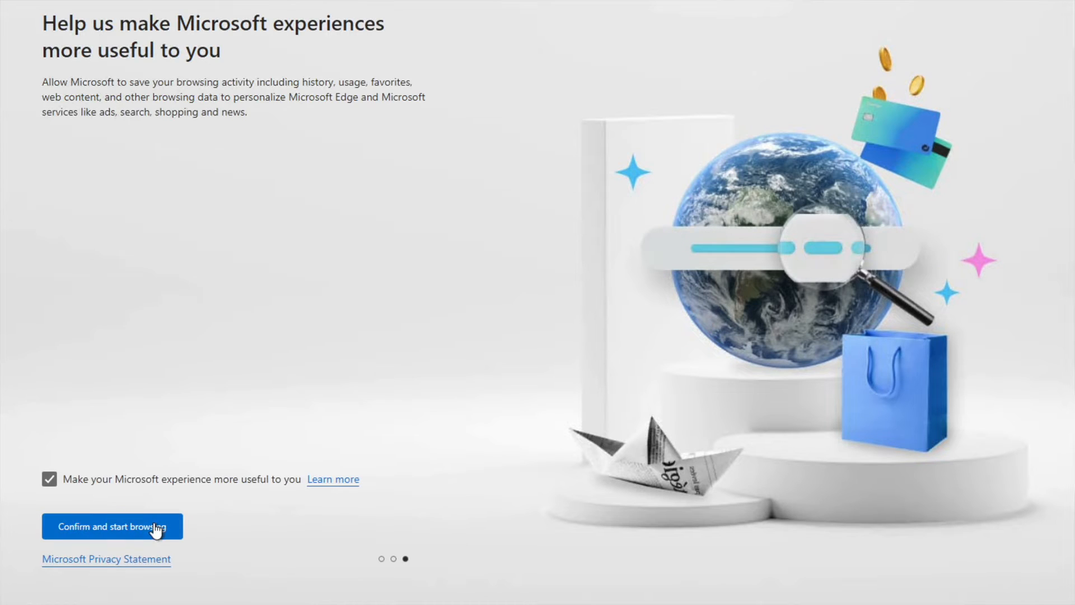
pyautogui.click(152, 525)
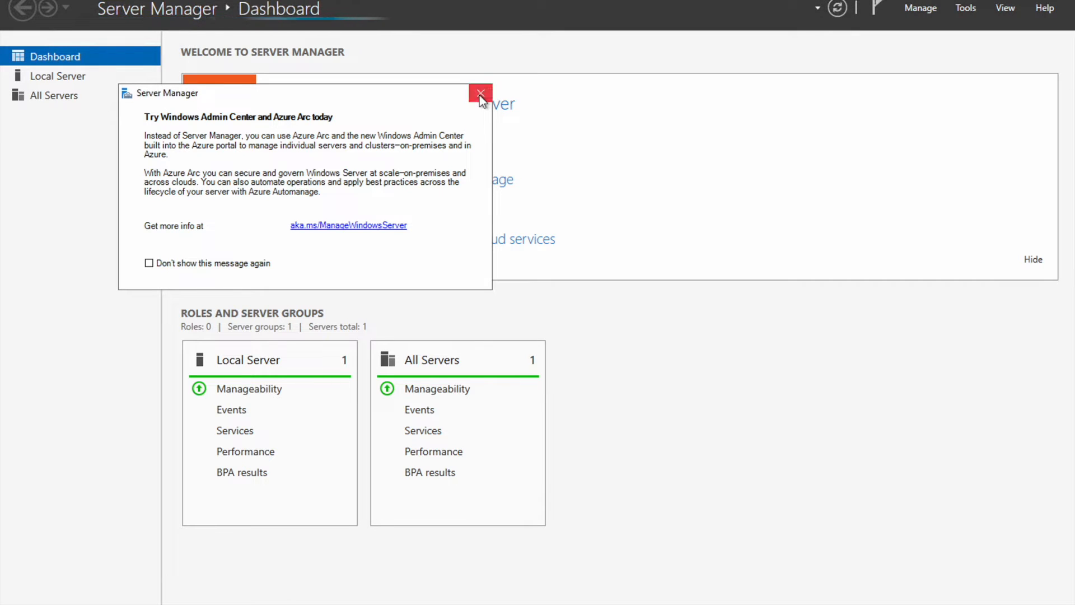
pyautogui.click(480, 98)
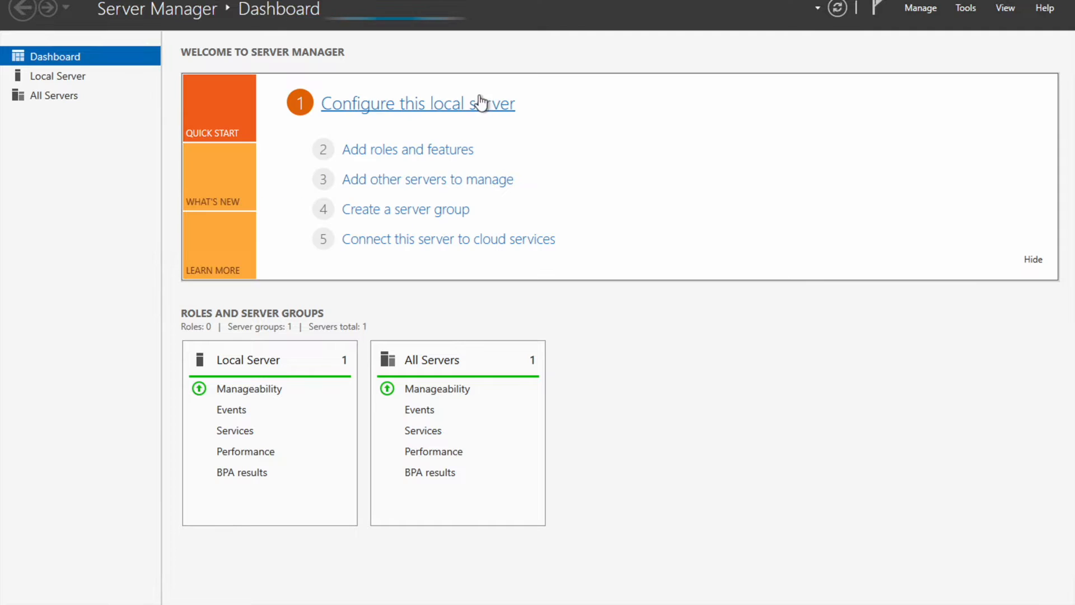
# - Turn off Internet Explorer Enhanced Security Configuration for Administrators in the local server's properties
pyautogui.click(85, 77)
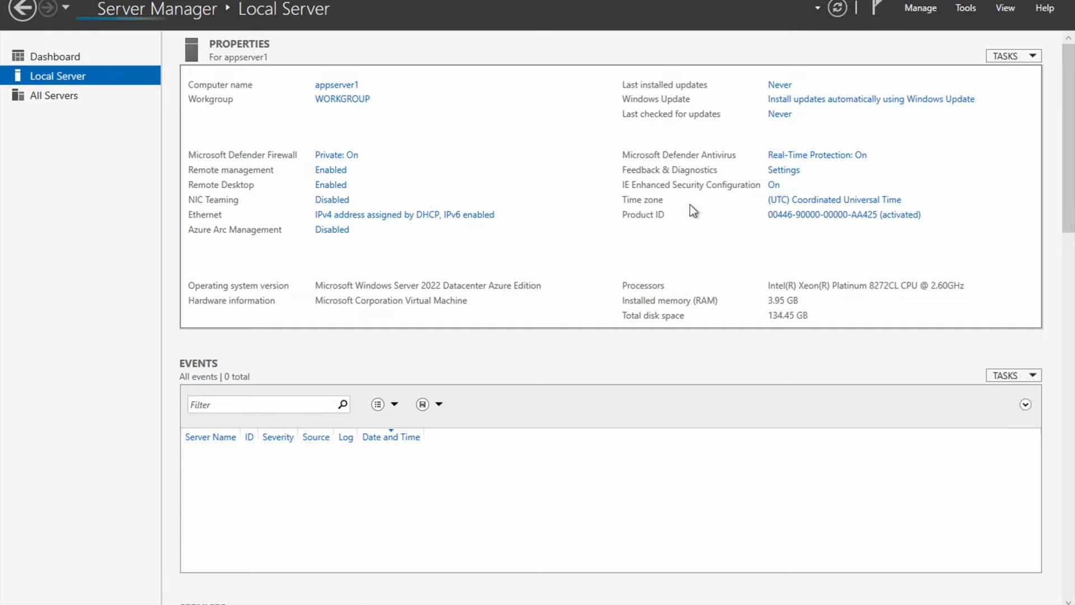
pyautogui.click(774, 185)
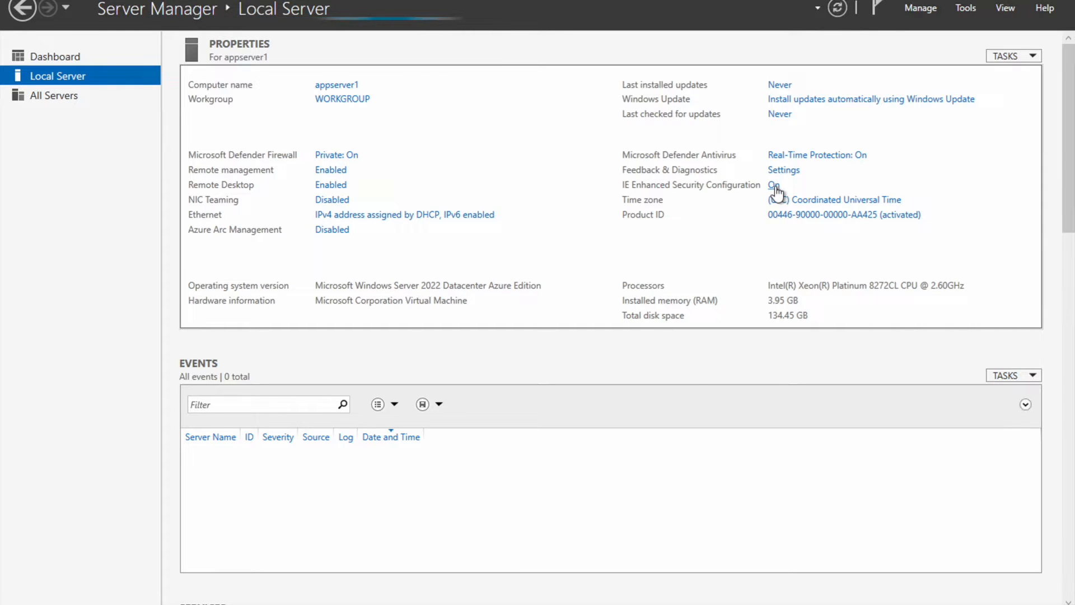
pyautogui.click(441, 274)
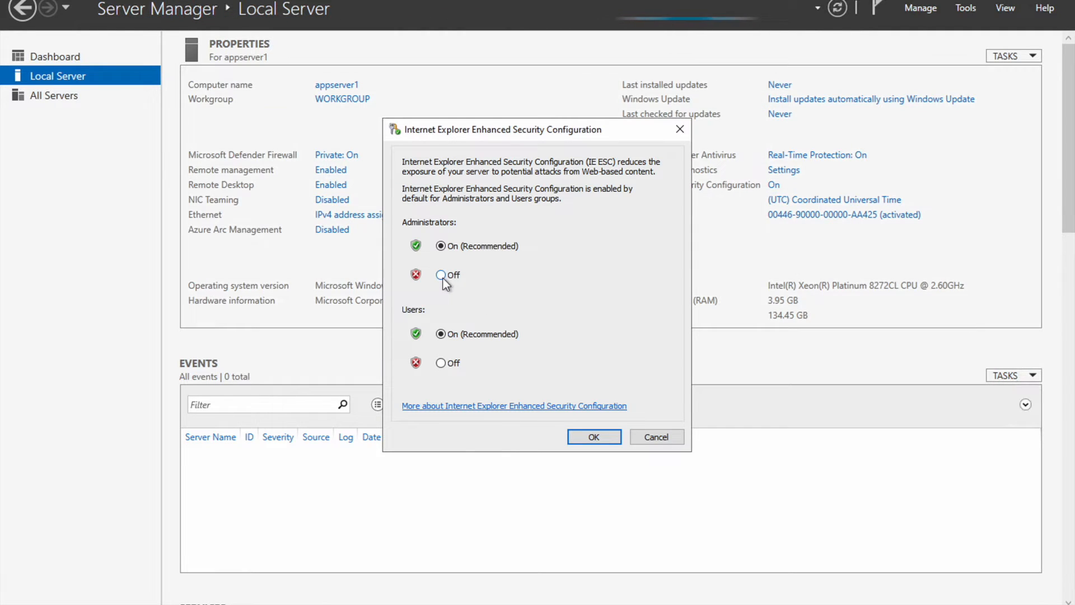
pyautogui.click(586, 435)
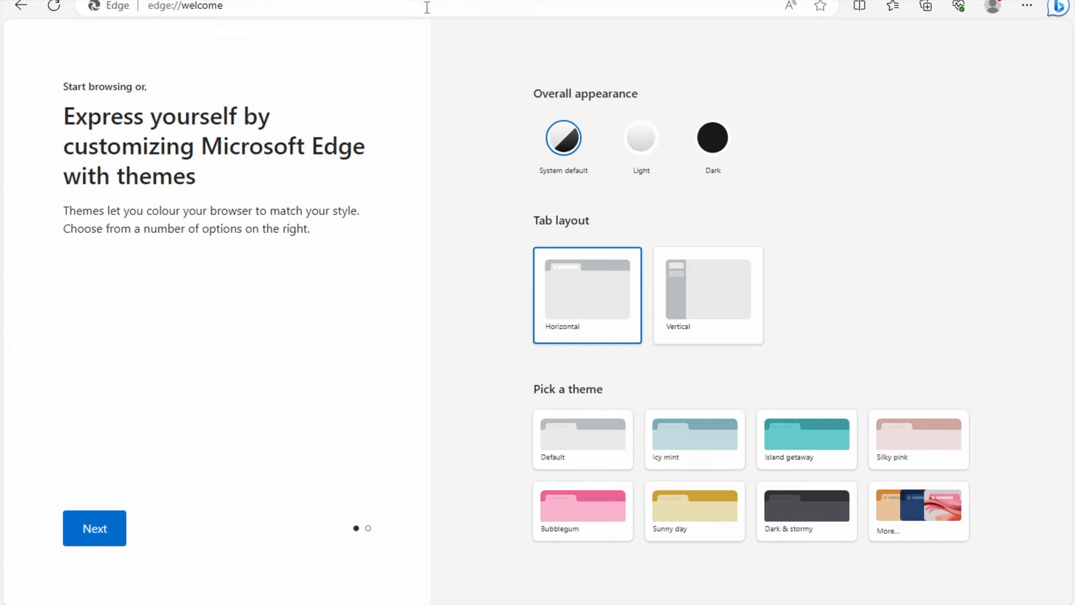
# - Search the web in Edge for "nginx download" and download nginx/Windows-1.25.2 from the nginx.org download page
pyautogui.click(427, 7)
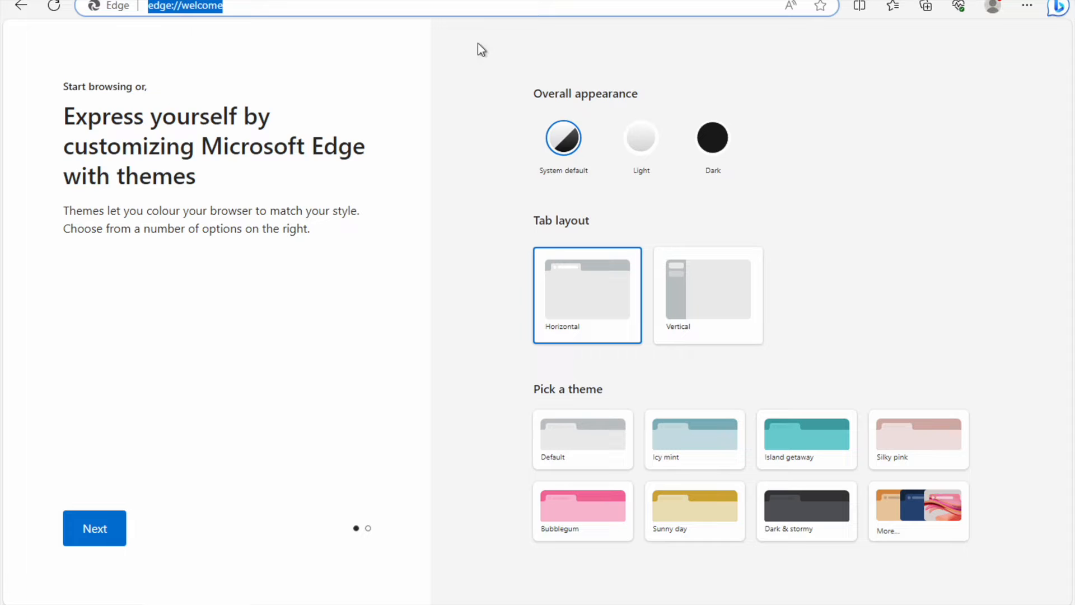
pyautogui.write('ng')
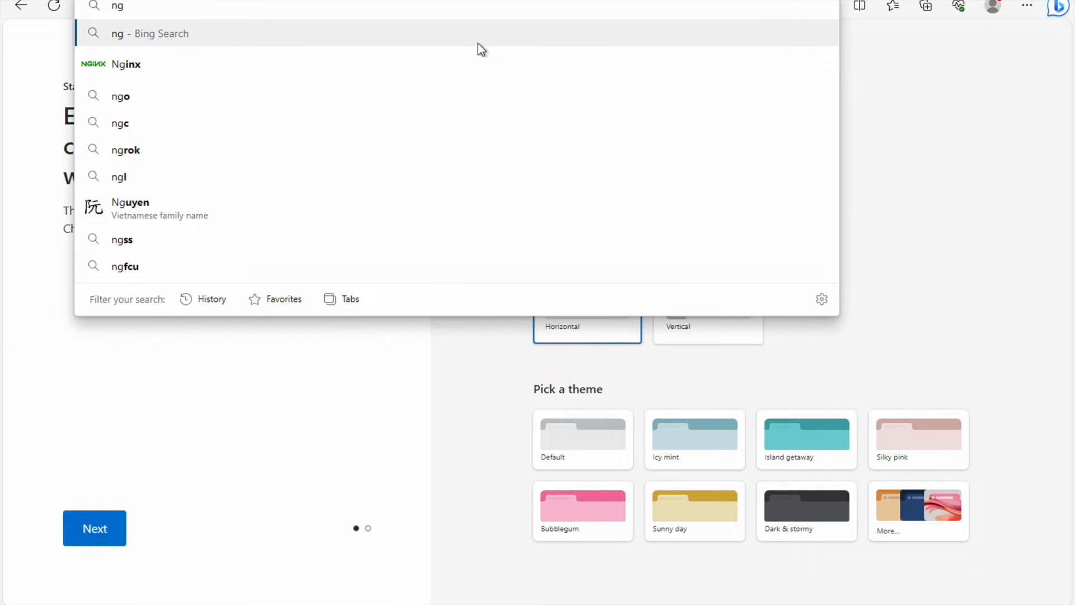
pyautogui.write('inx')
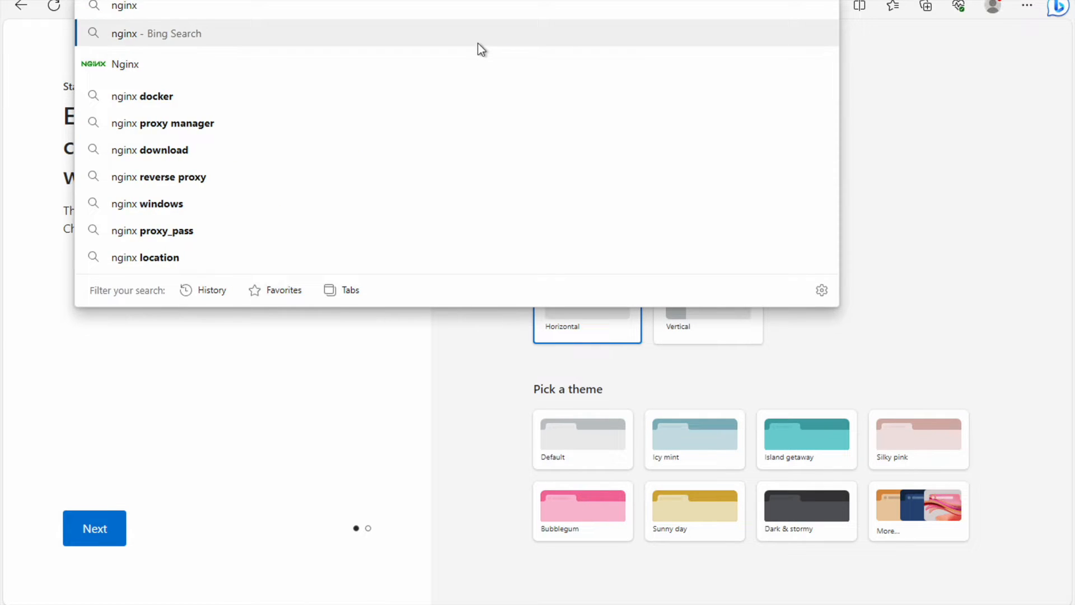
pyautogui.write(' download')
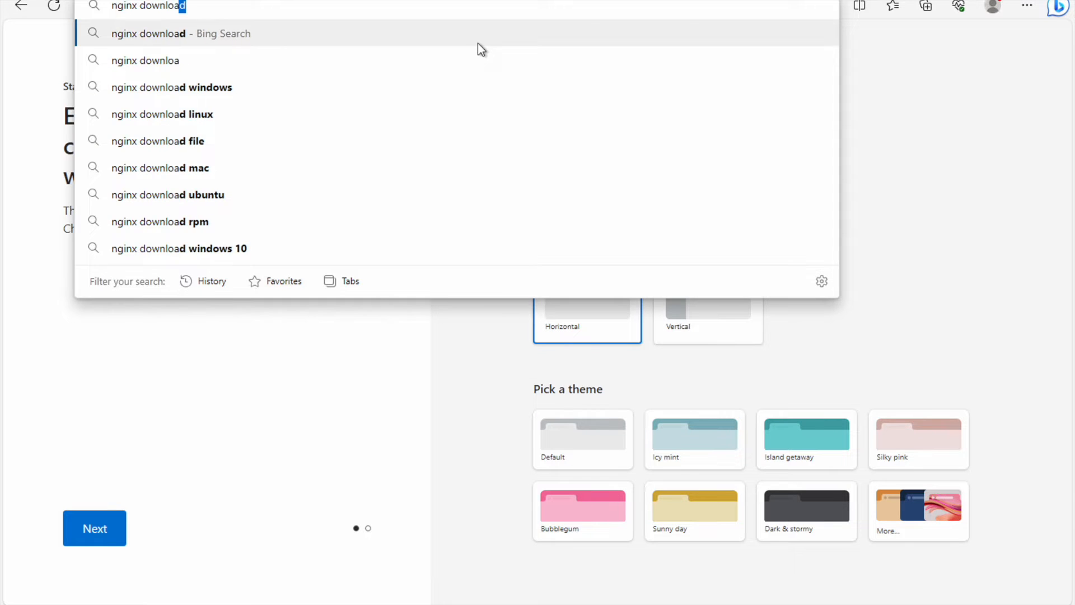
pyautogui.press('Return')
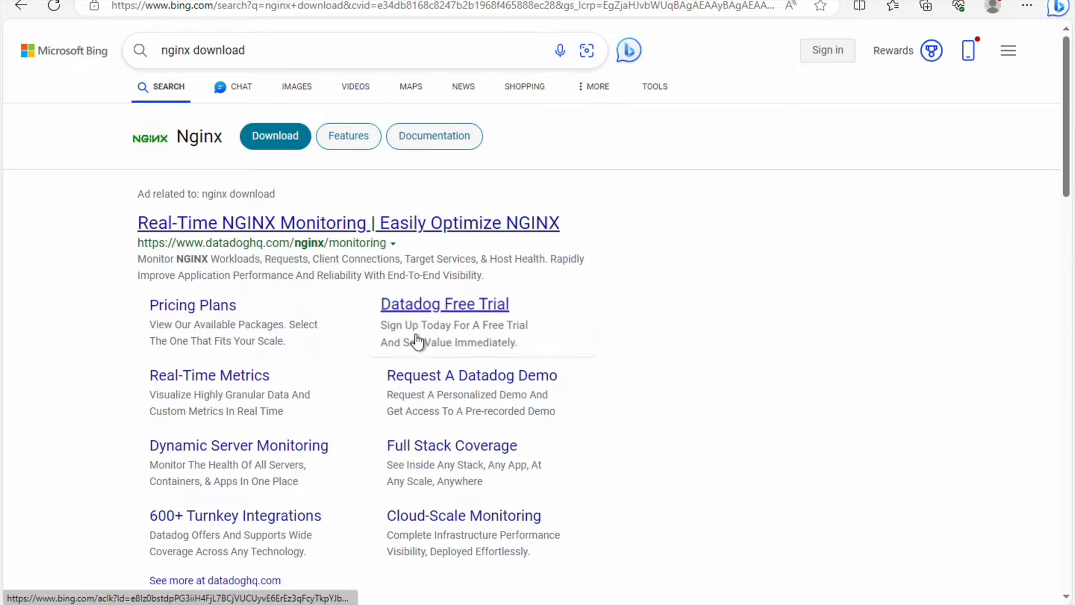
pyautogui.scroll(-4, 417, 341)
pyautogui.scroll(-4, 417, 341)
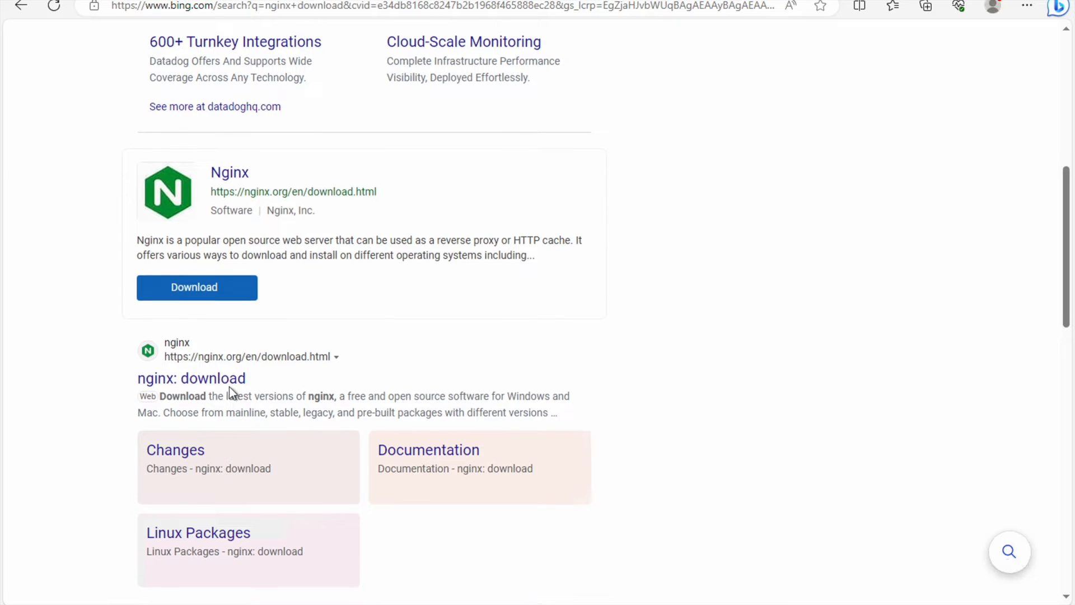
pyautogui.click(228, 386)
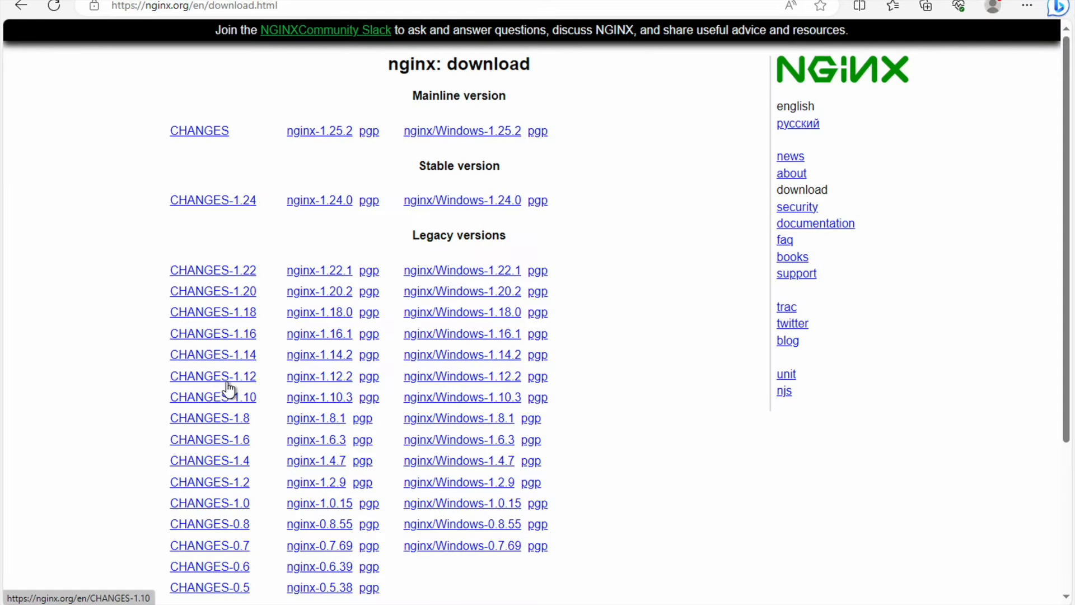
pyautogui.click(476, 135)
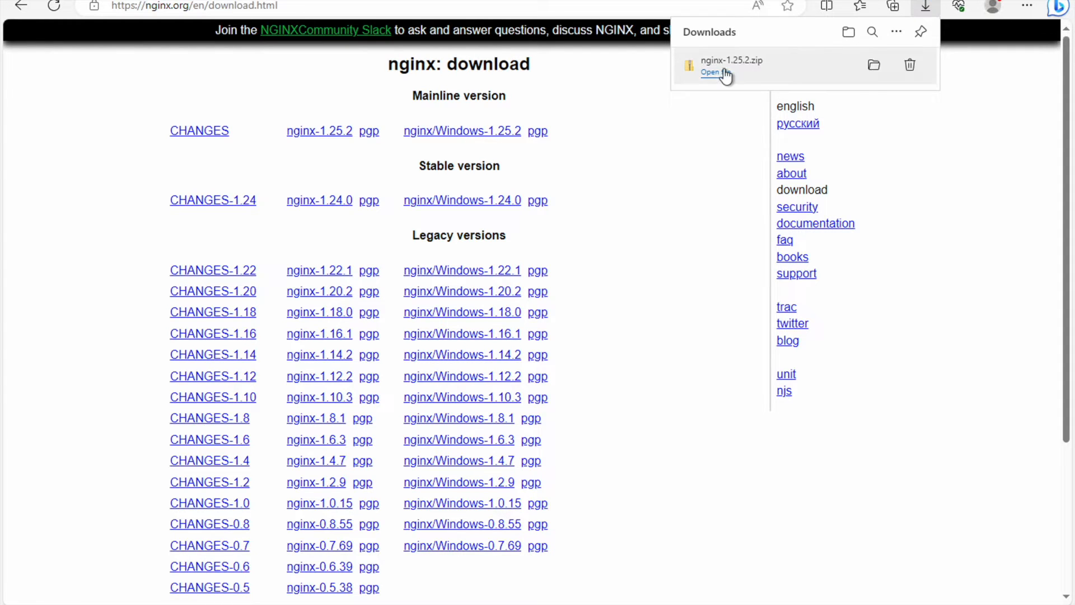
# - Copy the downloaded nginx-1.25.2 zip file from the Downloads folder to the root of the C: drive
pyautogui.click(874, 65)
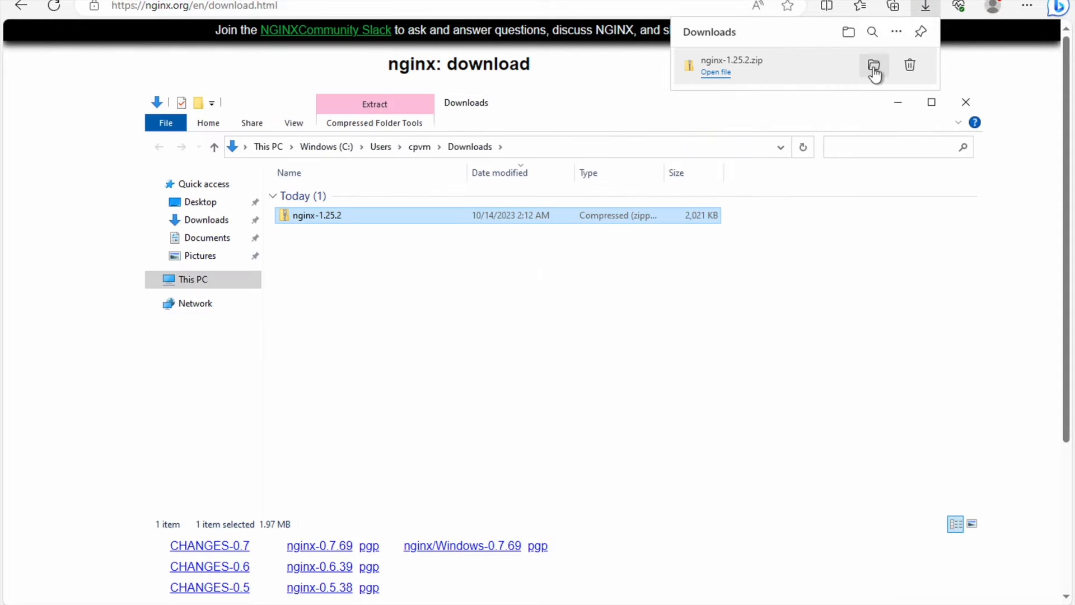
pyautogui.rightClick(381, 224)
pyautogui.click(444, 422)
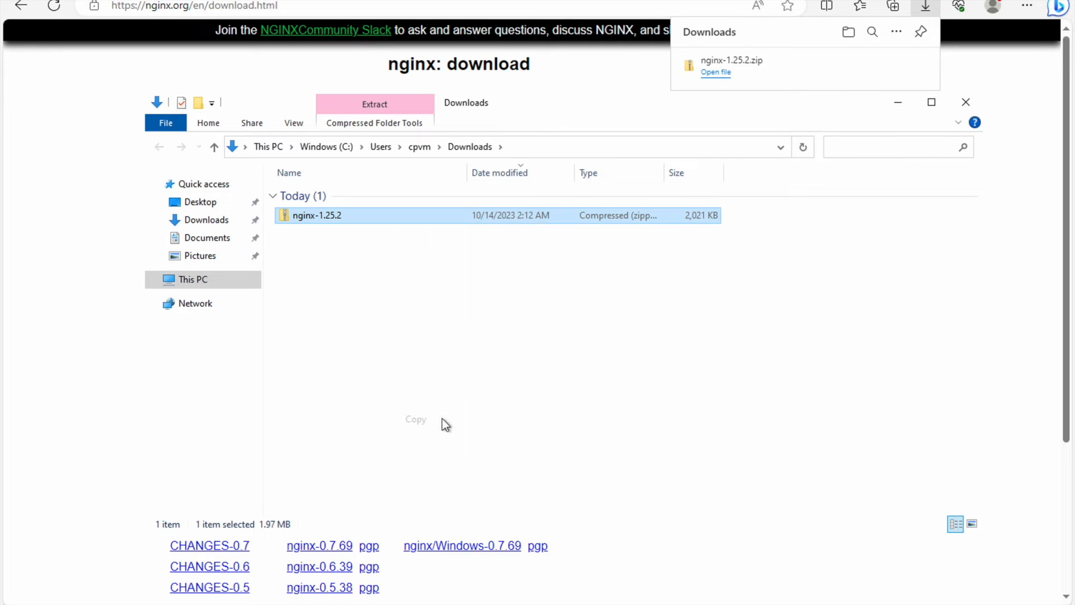
pyautogui.click(220, 284)
pyautogui.click(371, 359)
pyautogui.doubleClick(372, 359)
pyautogui.rightClick(372, 360)
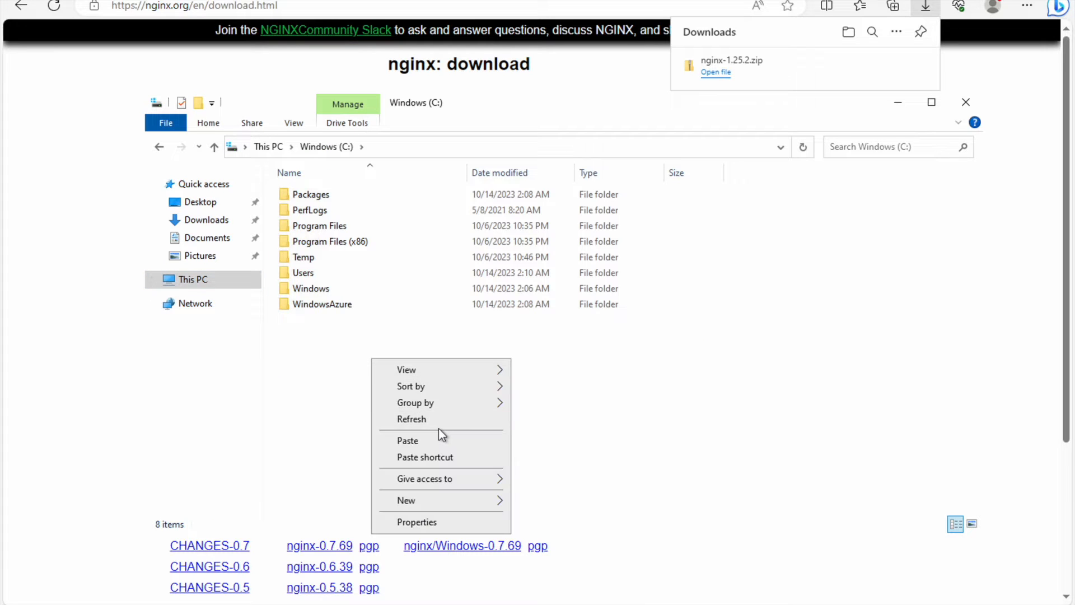
pyautogui.click(430, 443)
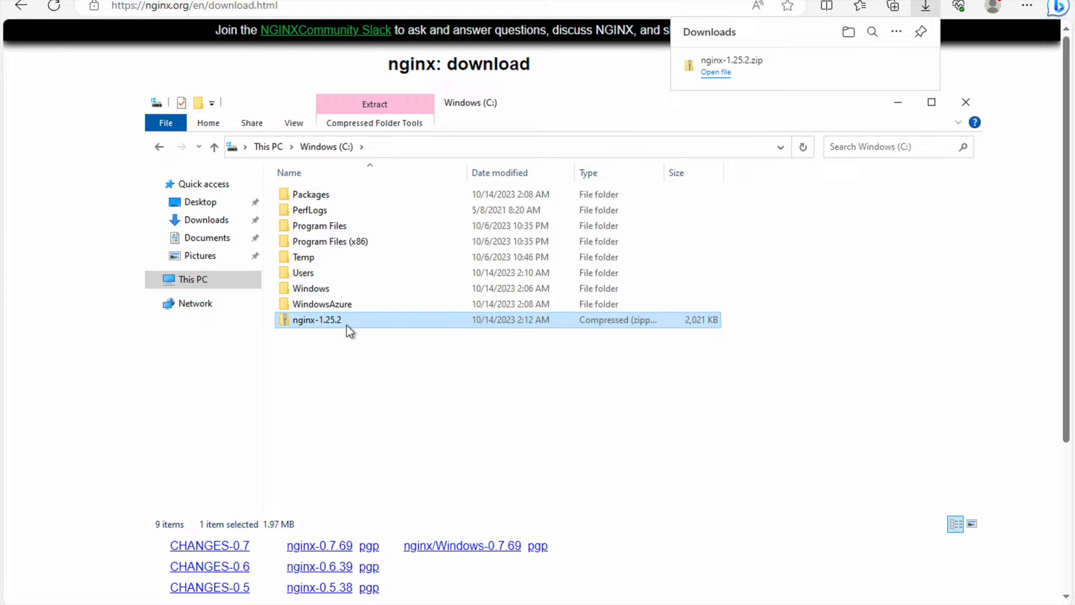
# - Extract the nginx-1.25.2 archive on the C: drive into its default destination folder
pyautogui.rightClick(348, 330)
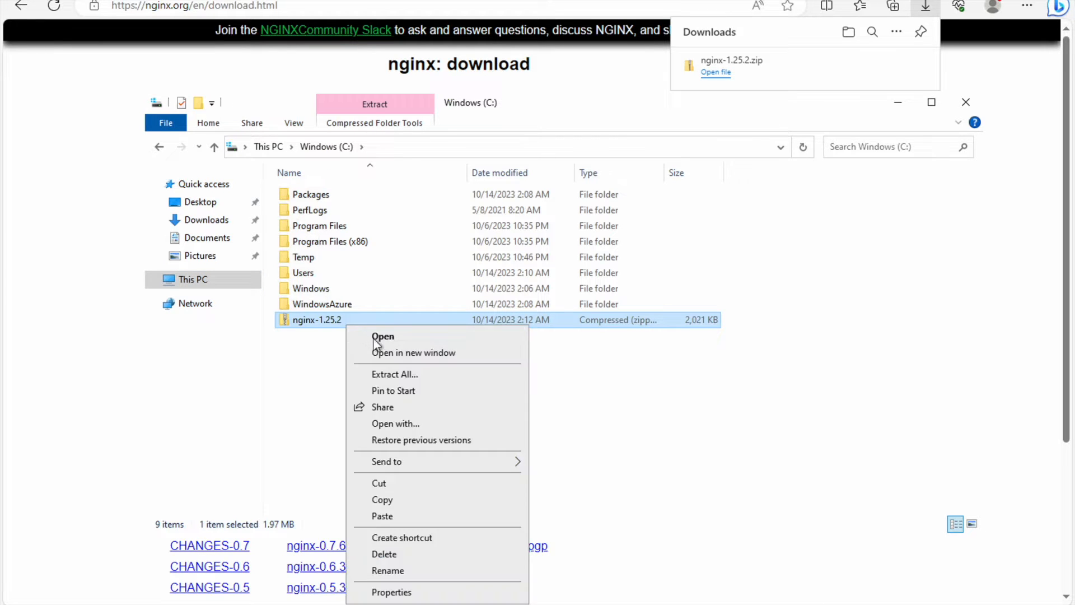
pyautogui.click(399, 377)
pyautogui.click(676, 440)
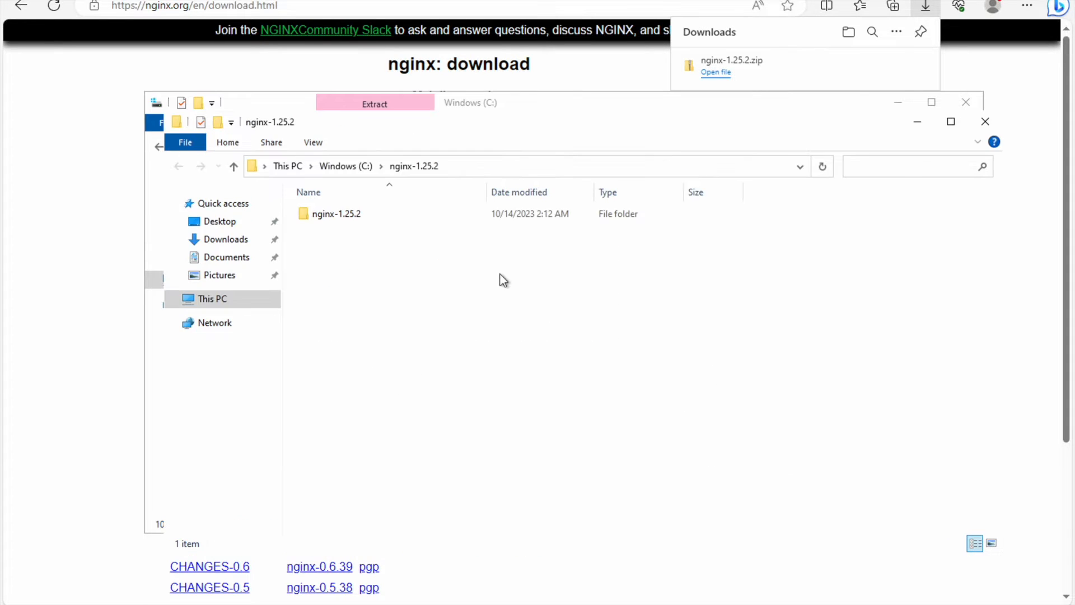
# - Run the nginx application from the inner nginx-1.25.2 folder of the extracted files
pyautogui.click(349, 220)
pyautogui.doubleClick(356, 216)
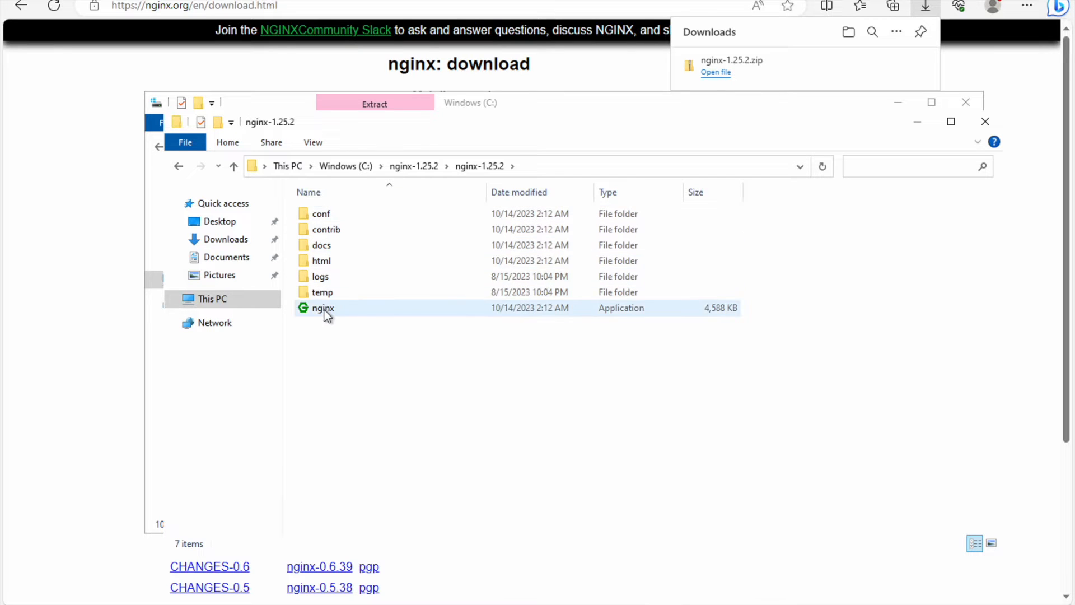
pyautogui.doubleClick(331, 310)
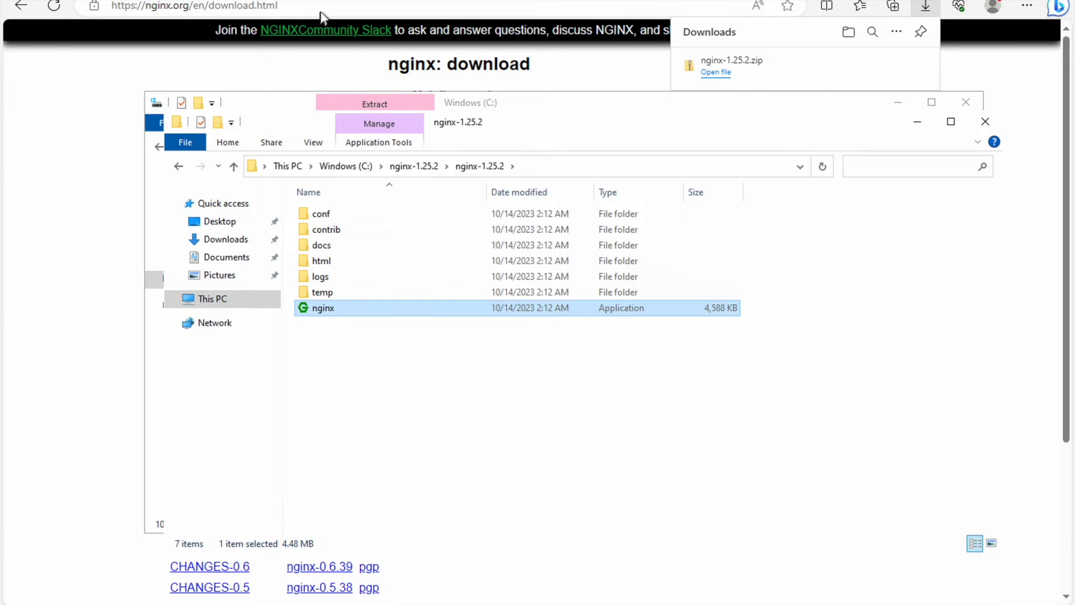
pyautogui.click(323, 10)
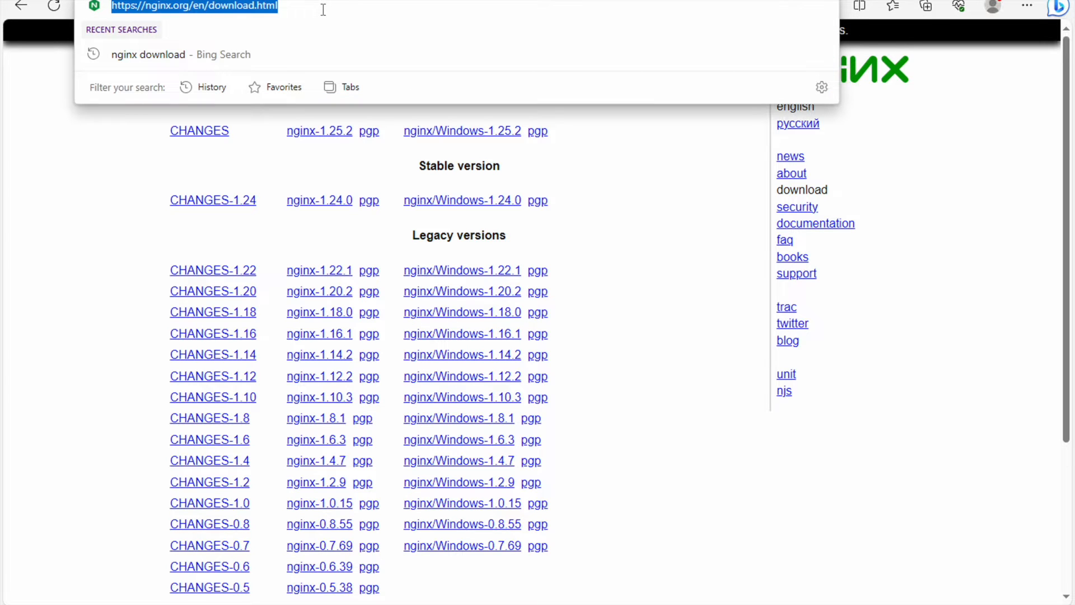
pyautogui.write('htt')
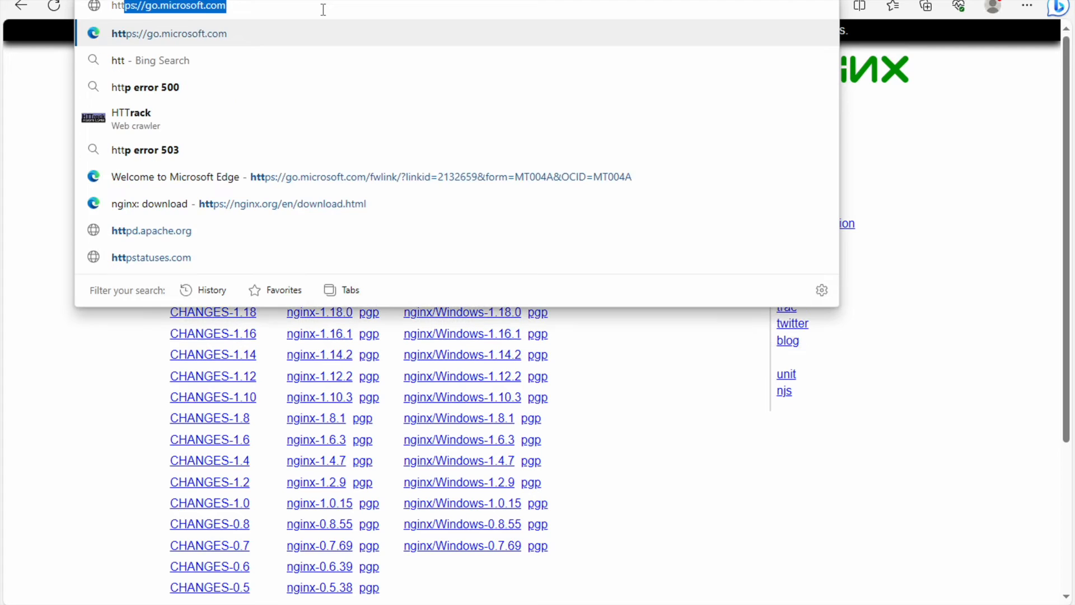
pyautogui.write('p://')
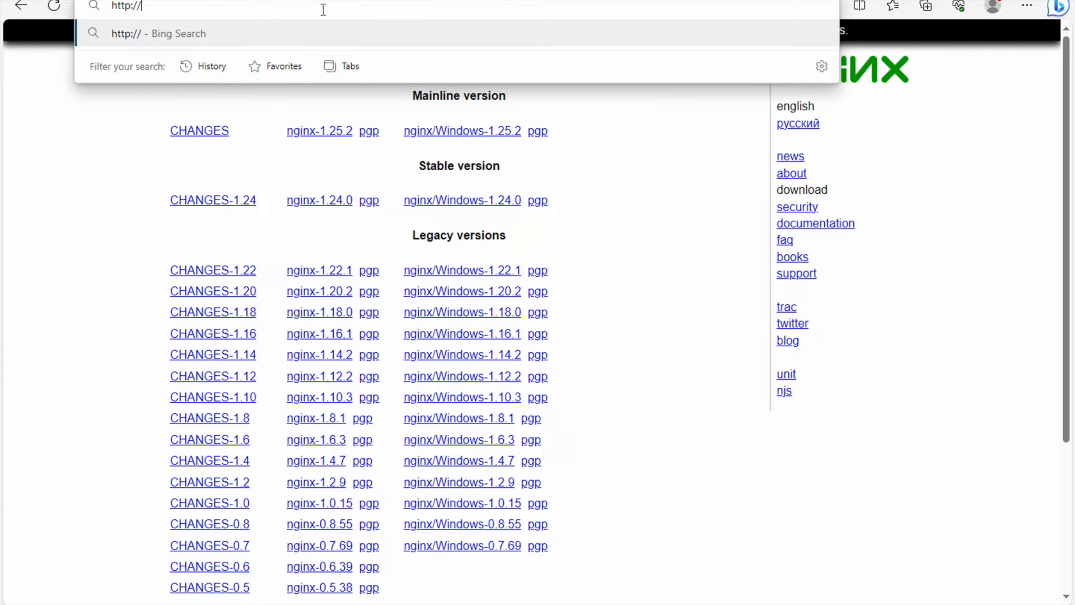
pyautogui.write('local')
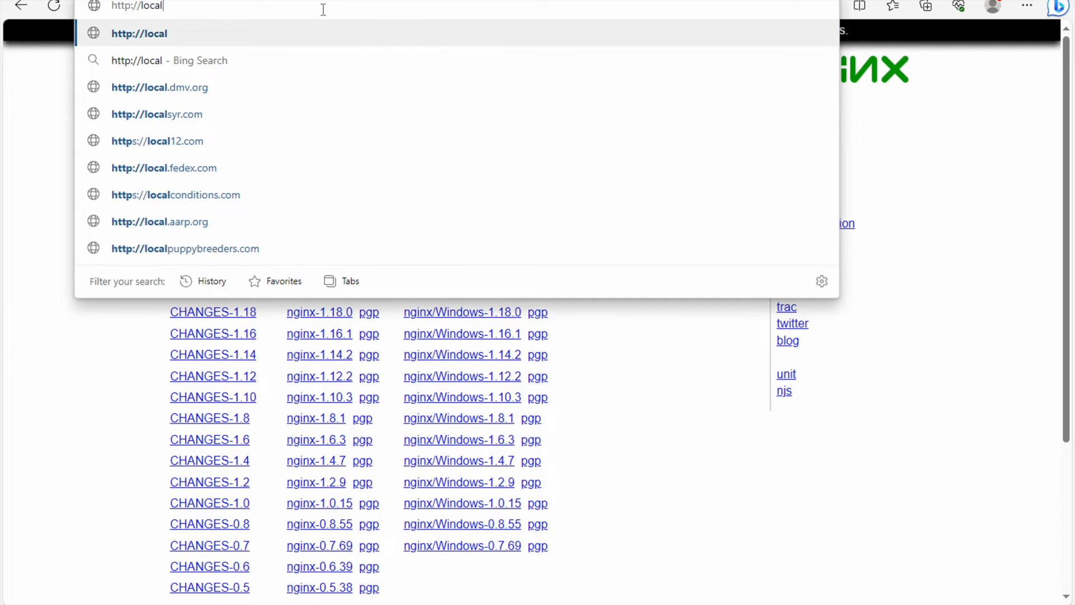
pyautogui.write('host')
pyautogui.press('Return')
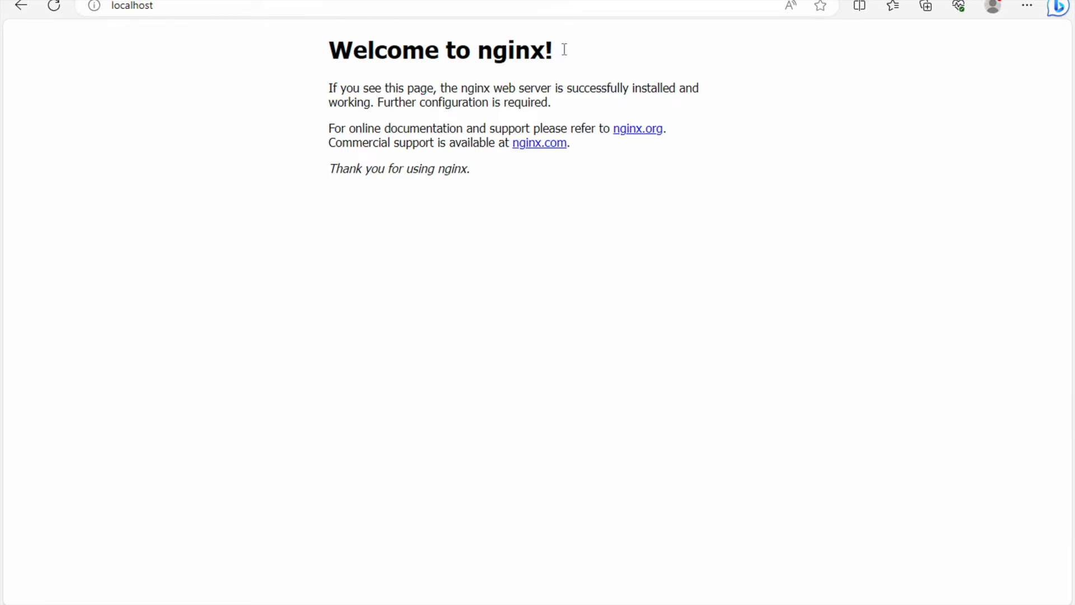
pyautogui.moveTo(554, 51); pyautogui.dragTo(327, 53)
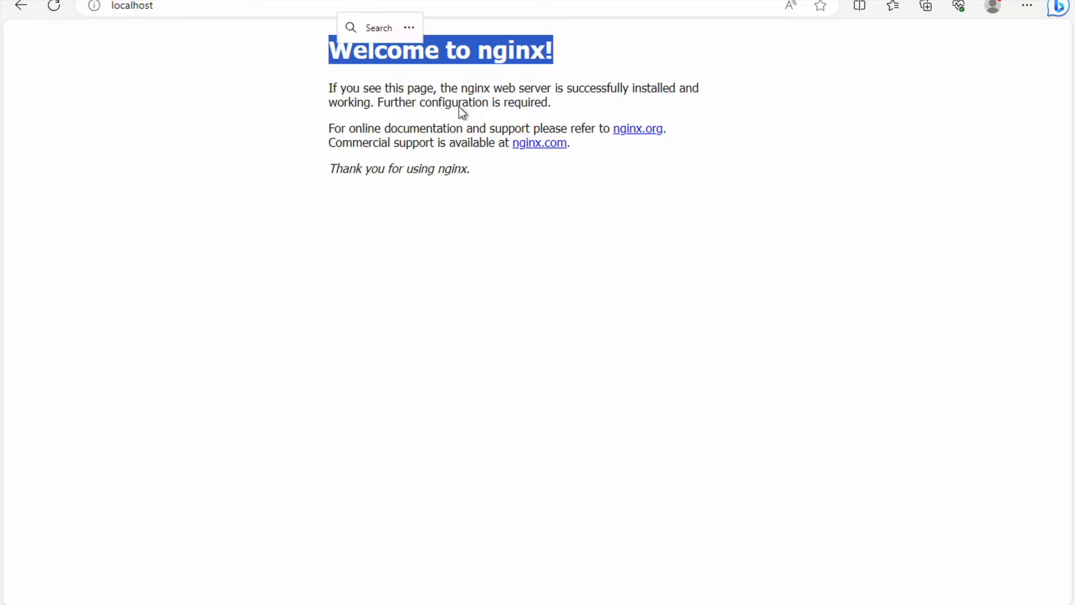
pyautogui.moveTo(480, 172); pyautogui.dragTo(330, 61)
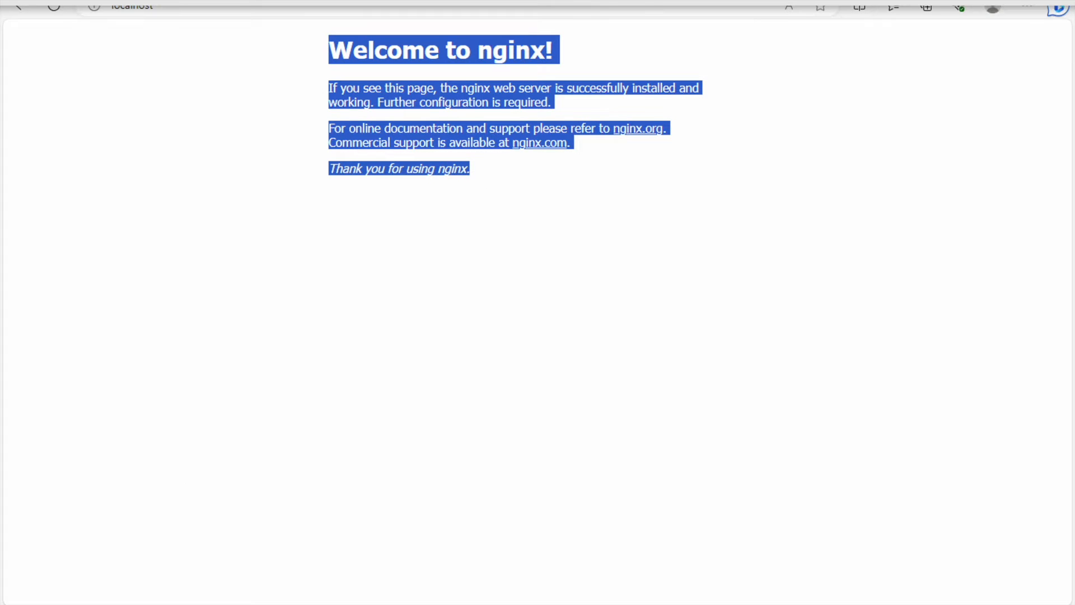
# - Leave the remote session, switch to the Azure portal in Chrome, and open appserver1's Disks settings
pyautogui.click(42, 5)
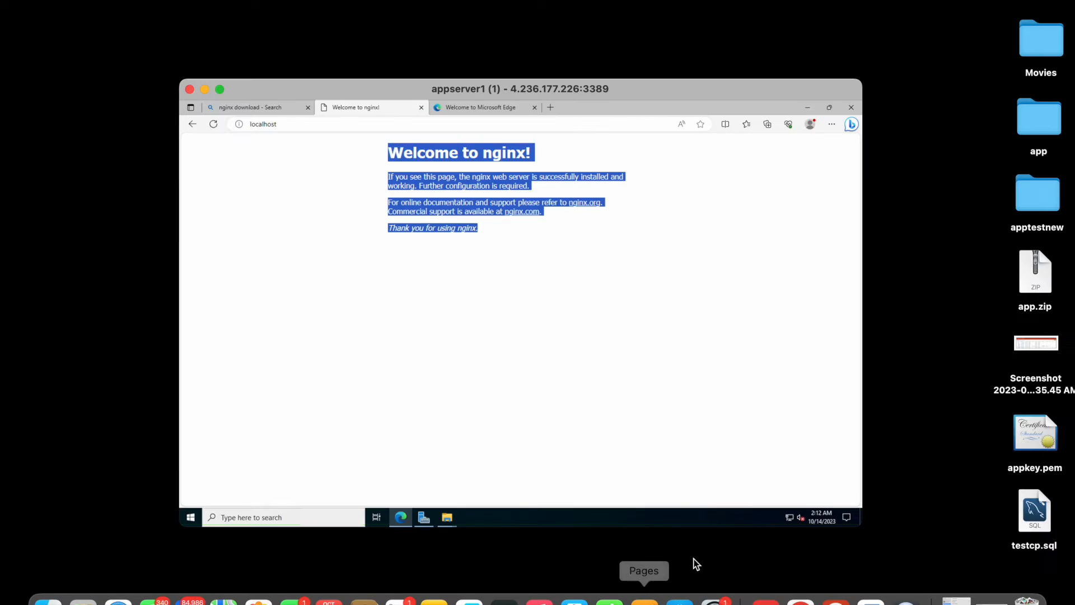
pyautogui.click(800, 598)
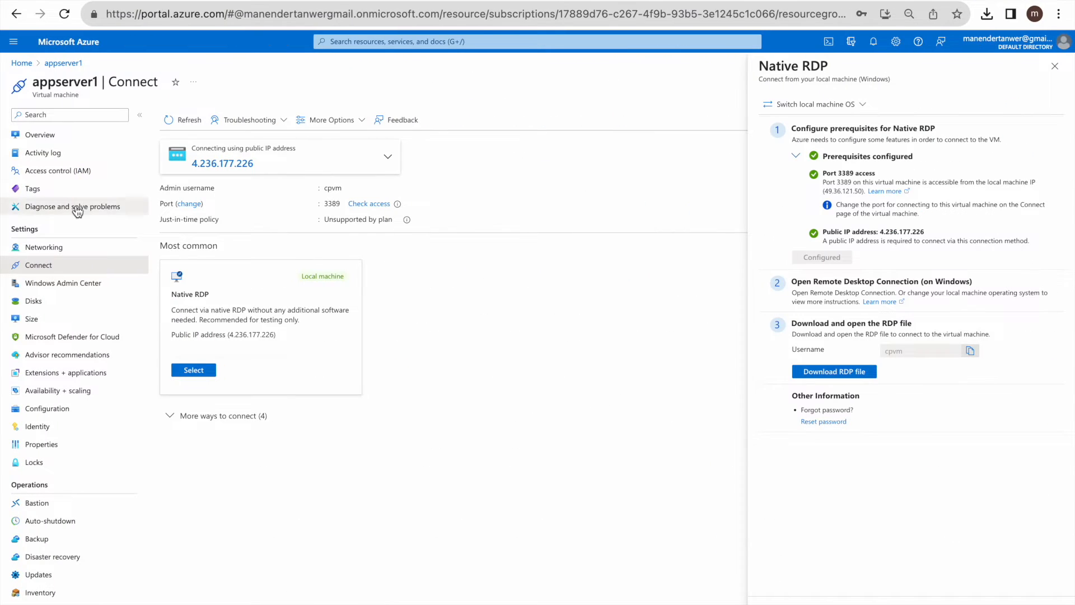
pyautogui.click(79, 302)
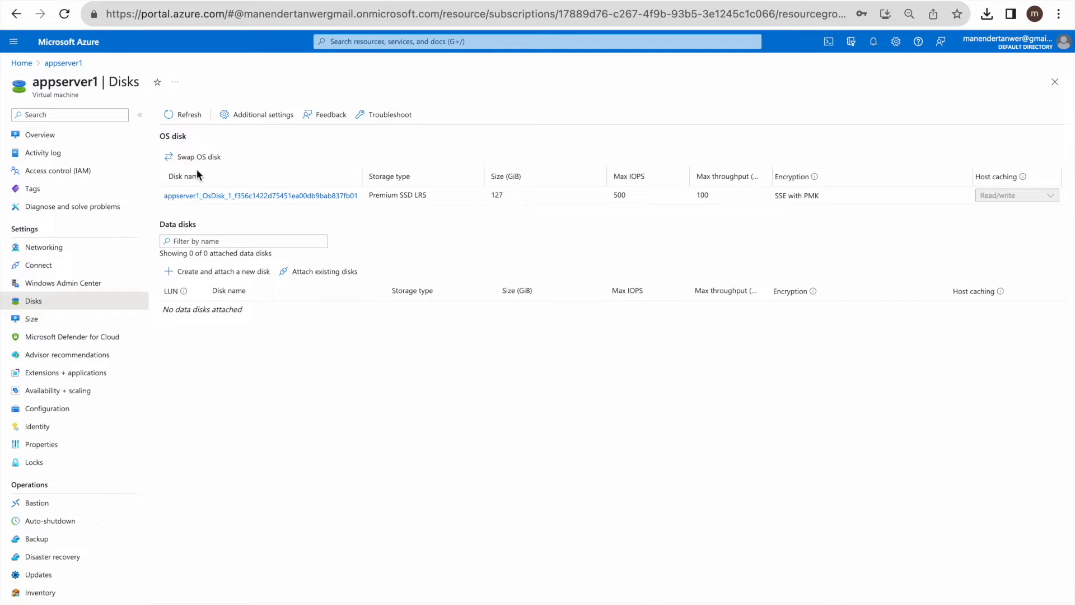
# - Add a new data disk entry for appserver1 with LUN 1 and the name cpvmdatadisk
pyautogui.click(212, 276)
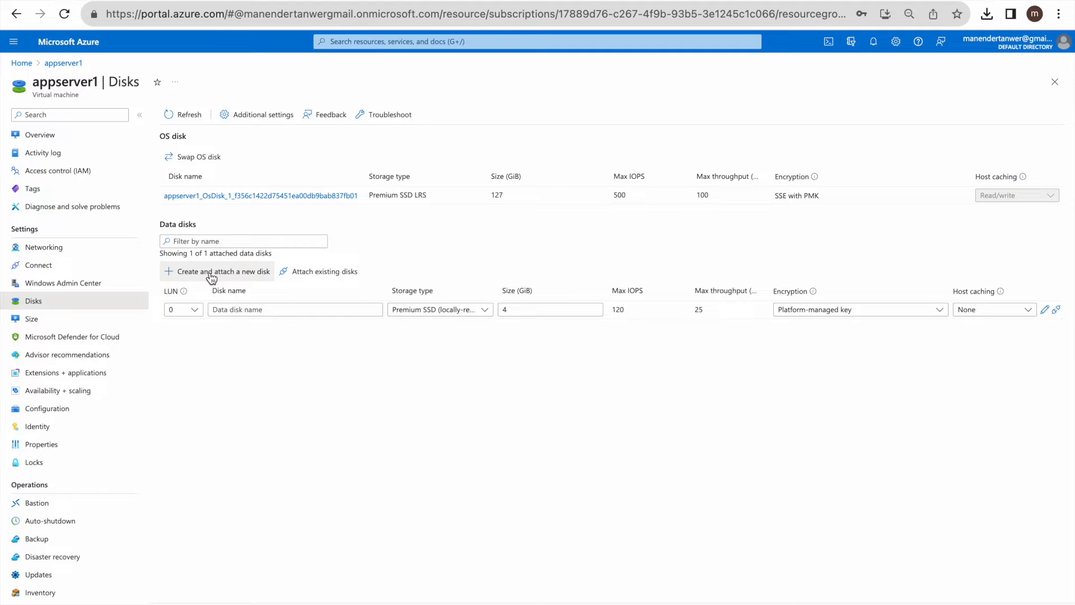
pyautogui.click(196, 311)
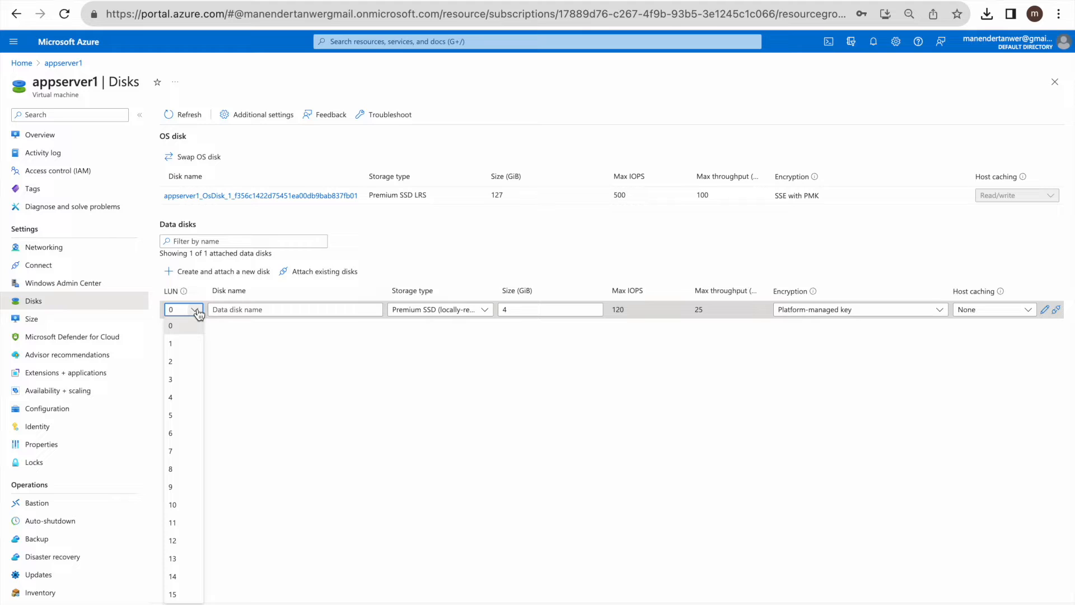
pyautogui.click(197, 344)
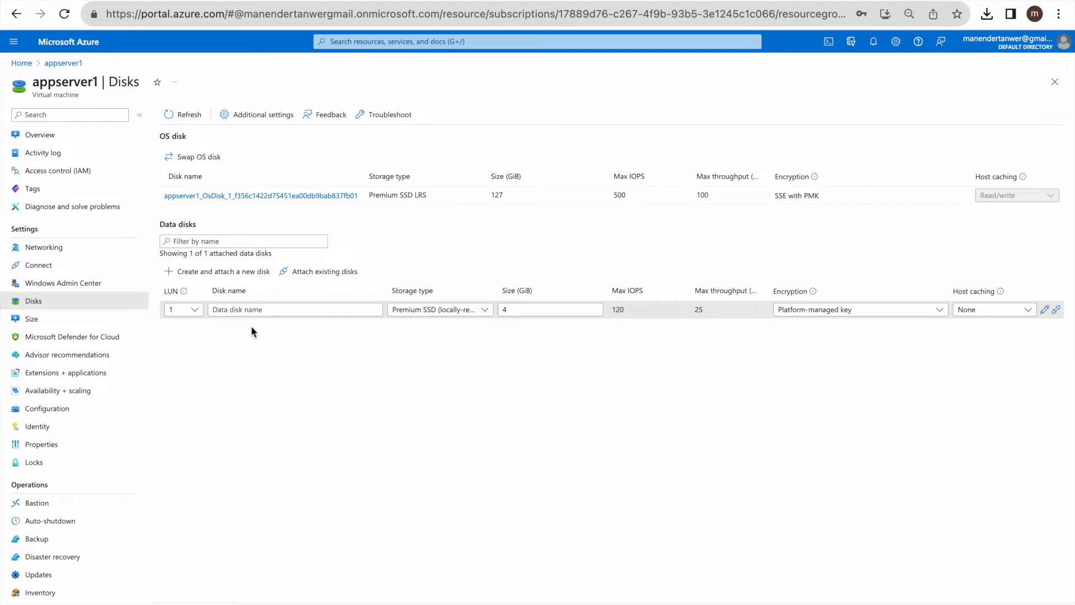
pyautogui.click(271, 312)
pyautogui.write('cpvmdatadisk')
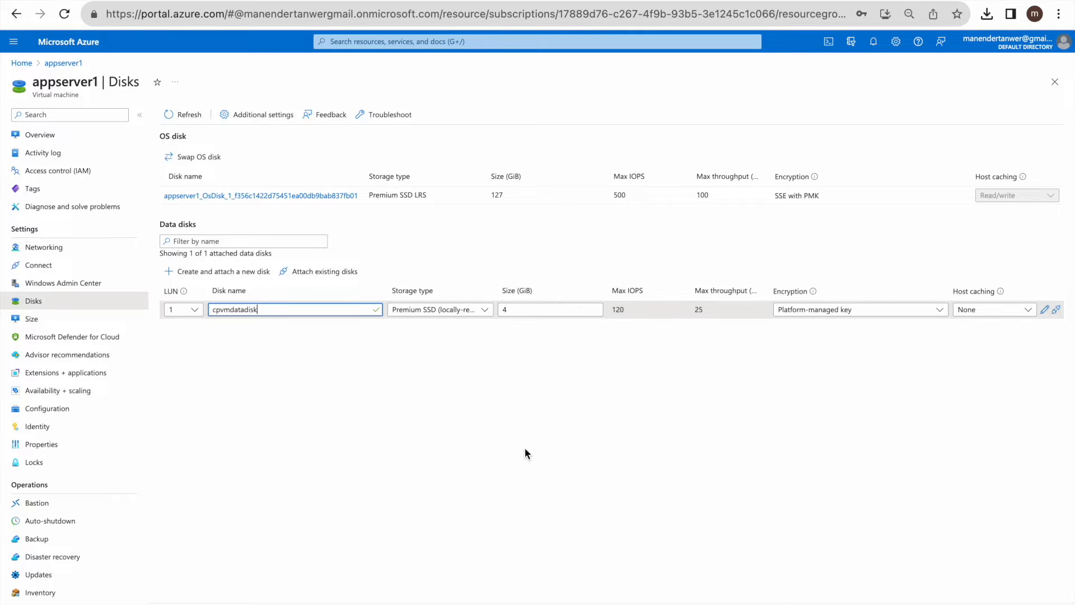
# - Apply the new data disk to appserver1, switch back to the remote session, and open Computer Management from Windows Administrative Tools
pyautogui.click(182, 604)
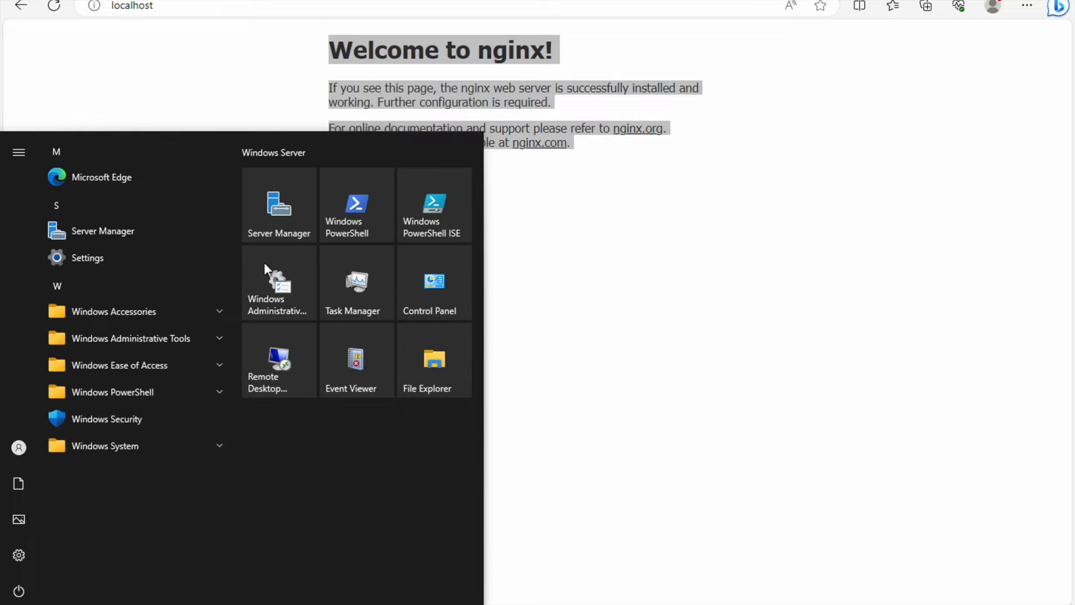
pyautogui.click(263, 262)
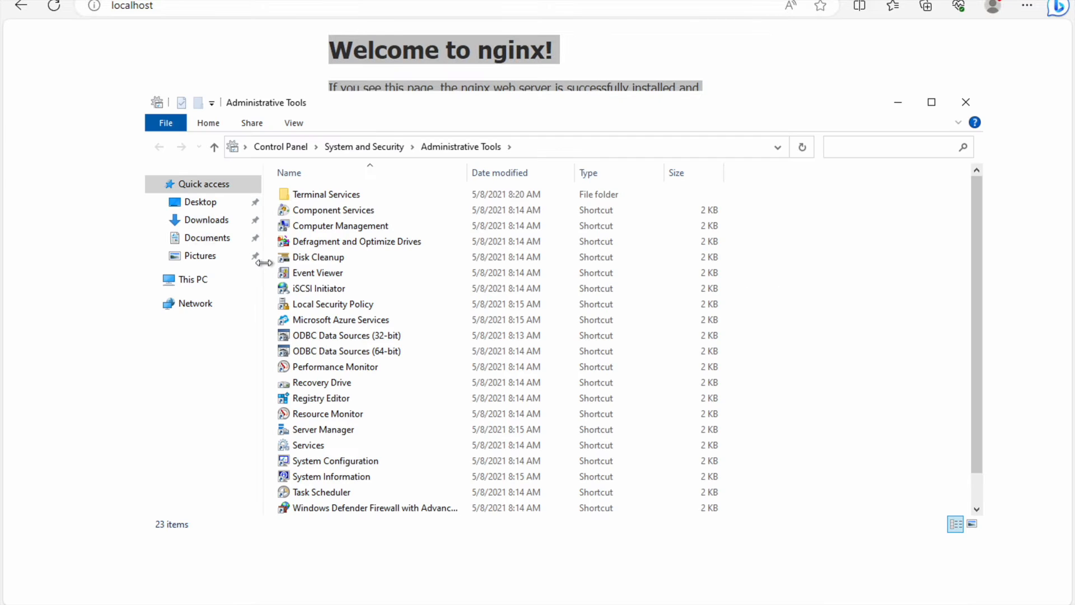
pyautogui.doubleClick(337, 231)
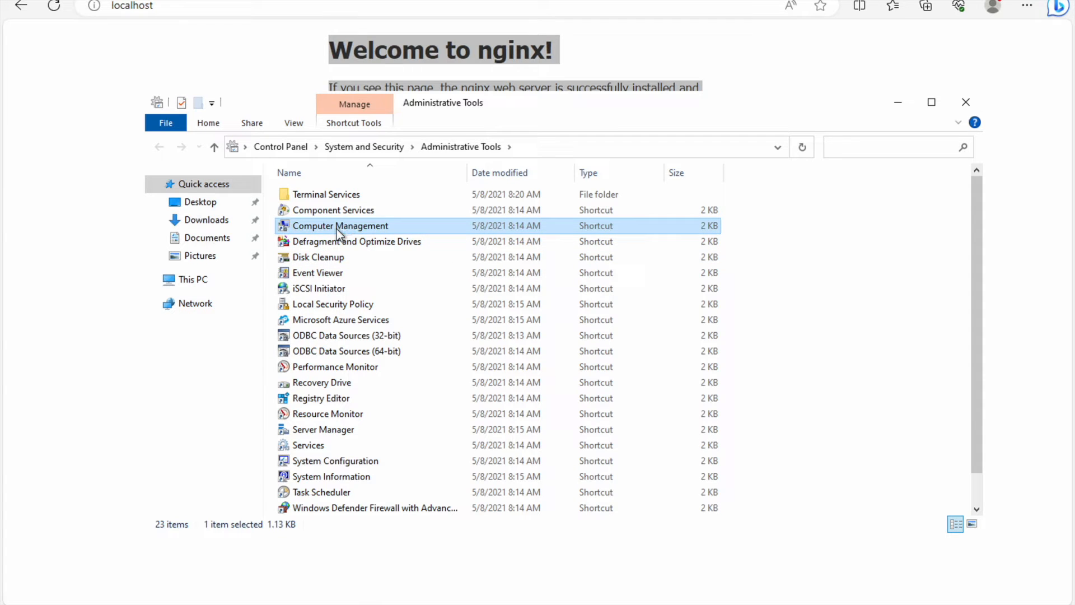
# - Initialize Disk 2 in Disk Management with the GPT (GUID Partition Table) partition style
pyautogui.click(99, 184)
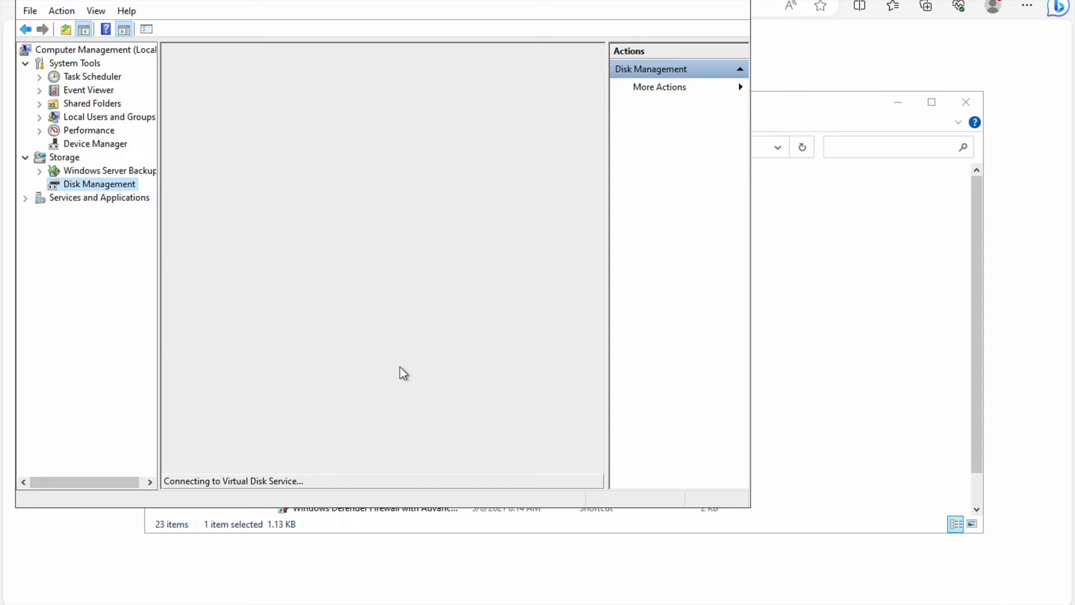
pyautogui.click(428, 341)
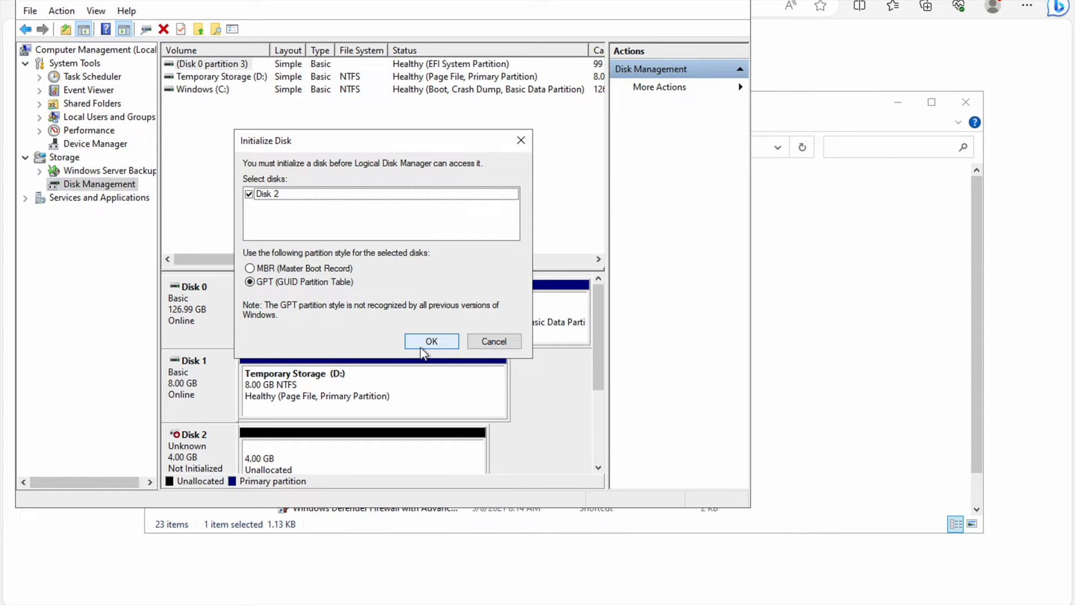
pyautogui.rightClick(200, 451)
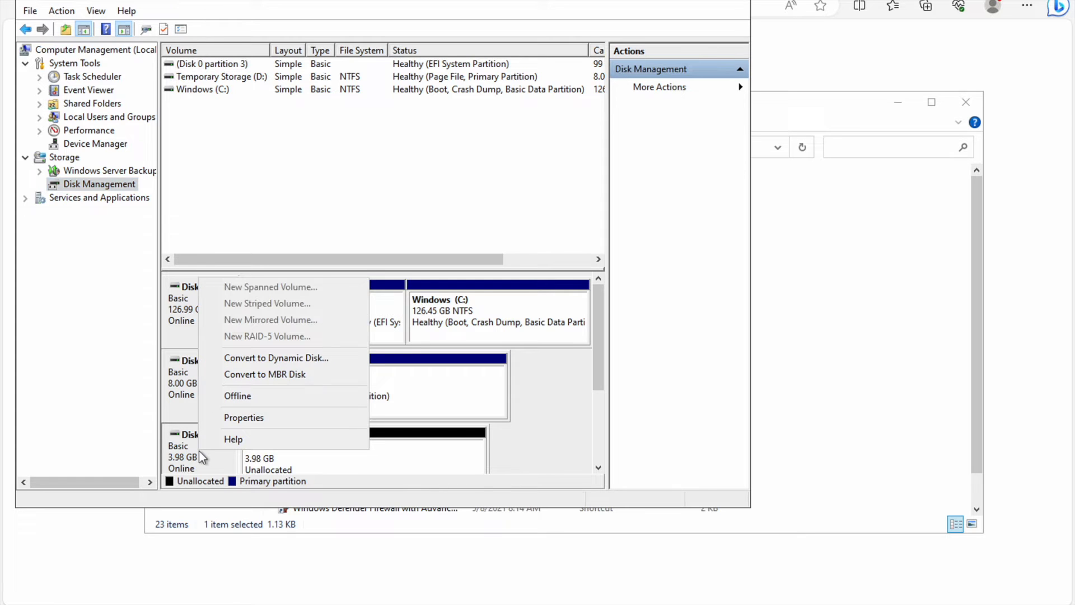
# - Create a new simple volume on Disk 2's unallocated space with the wizard's default settings and close that Computer Management window
pyautogui.click(412, 468)
pyautogui.rightClick(410, 468)
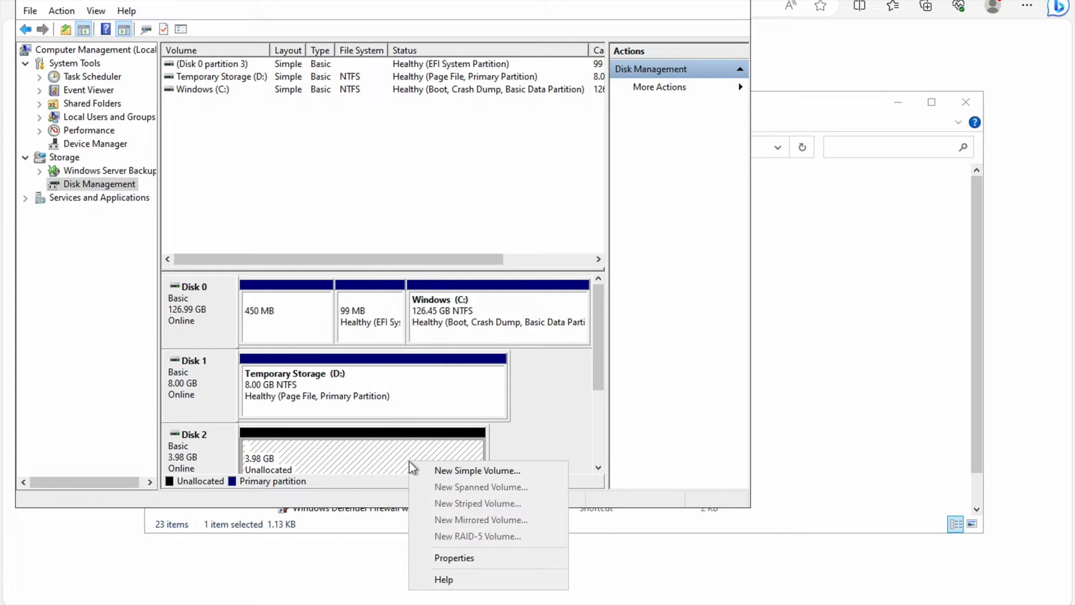
pyautogui.click(465, 470)
pyautogui.click(450, 331)
pyautogui.click(450, 331)
pyautogui.click(450, 330)
pyautogui.click(450, 330)
pyautogui.click(451, 330)
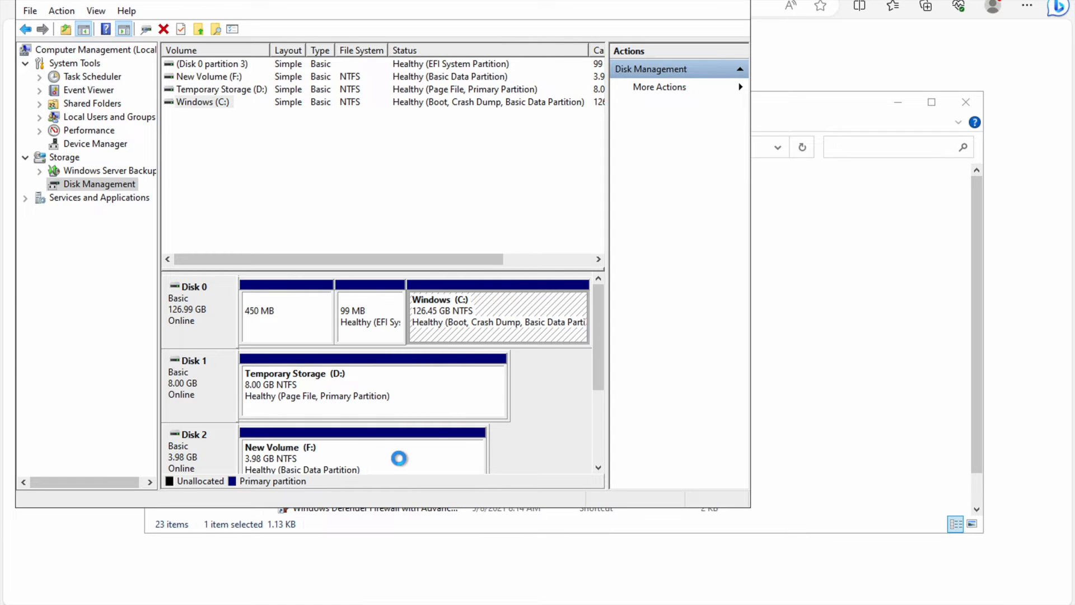
pyautogui.click(736, 2)
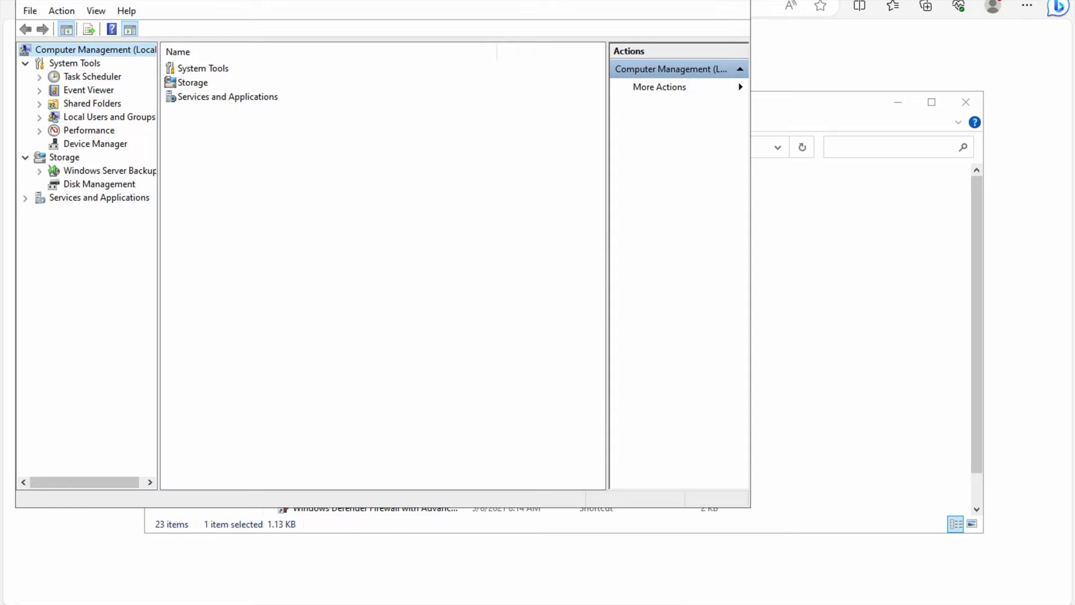
# - Show This PC in a File Explorer window and refresh its list of drives to check for the new volume
pyautogui.click(422, 604)
pyautogui.click(422, 593)
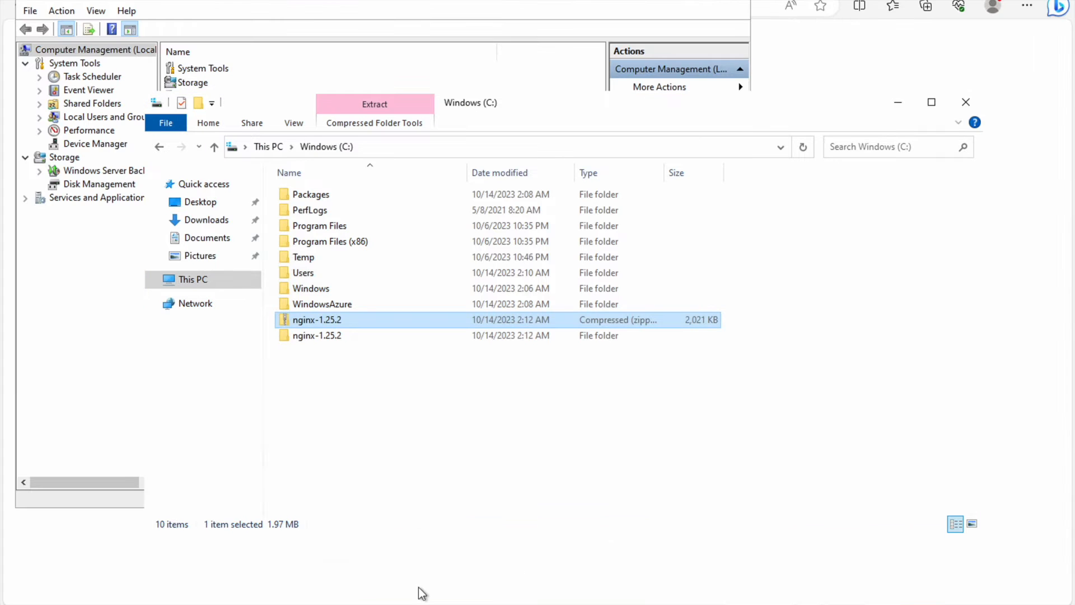
pyautogui.click(293, 589)
pyautogui.rightClick(441, 454)
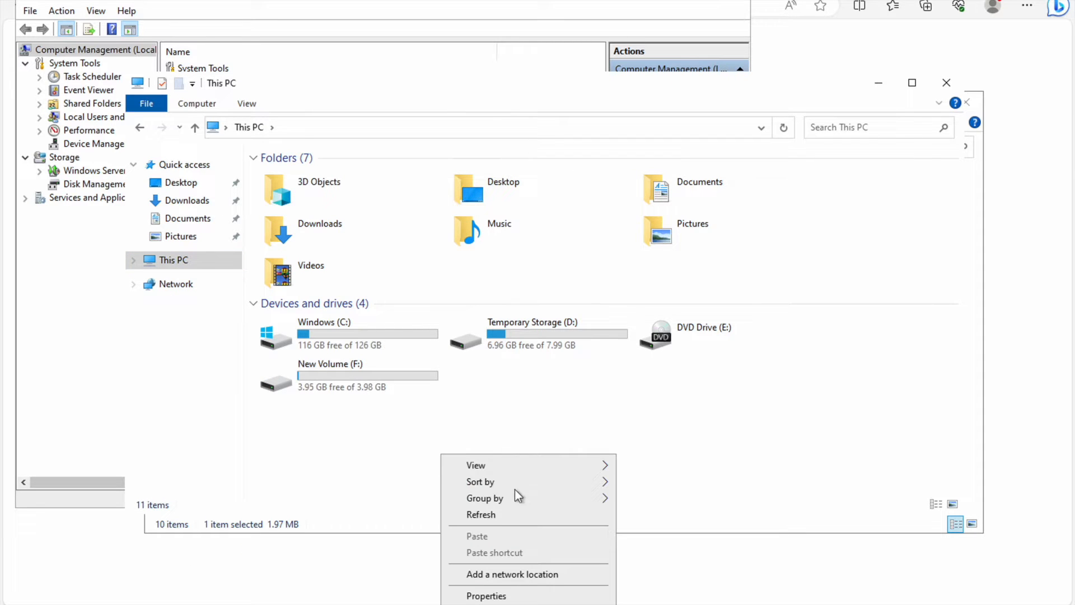
pyautogui.click(512, 515)
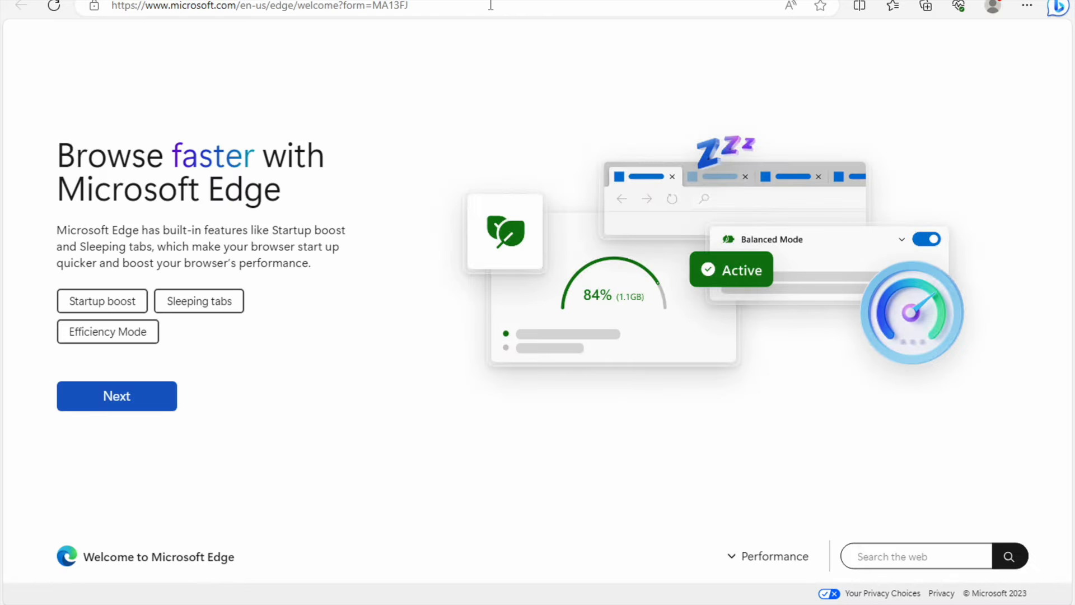
# - Search the web in Edge for "test file download" and open the testfiledownload.com result
pyautogui.click(490, 5)
pyautogui.write('test f')
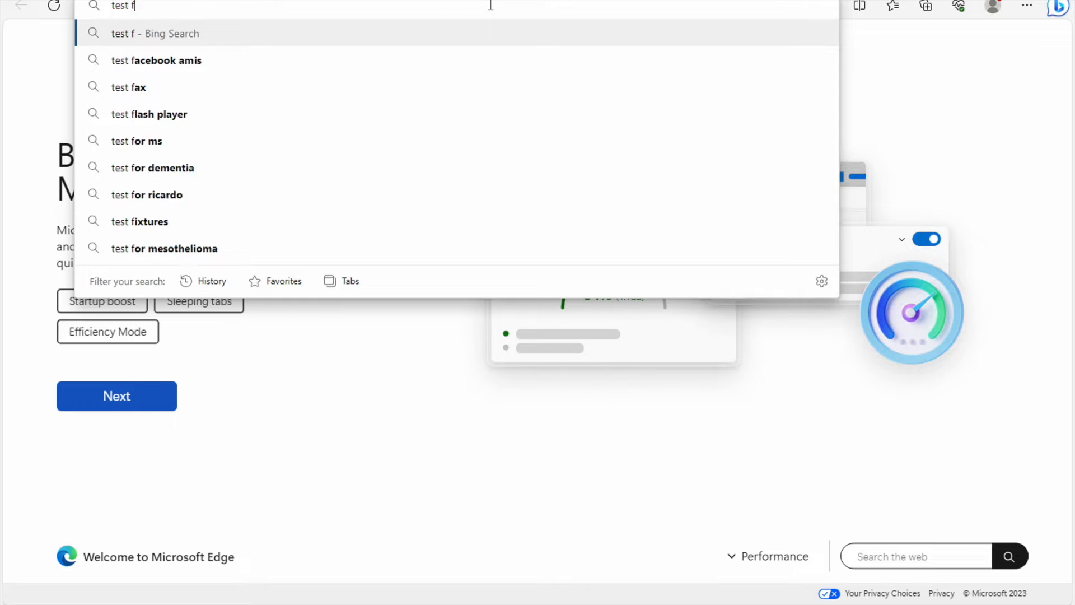
pyautogui.write('ile download')
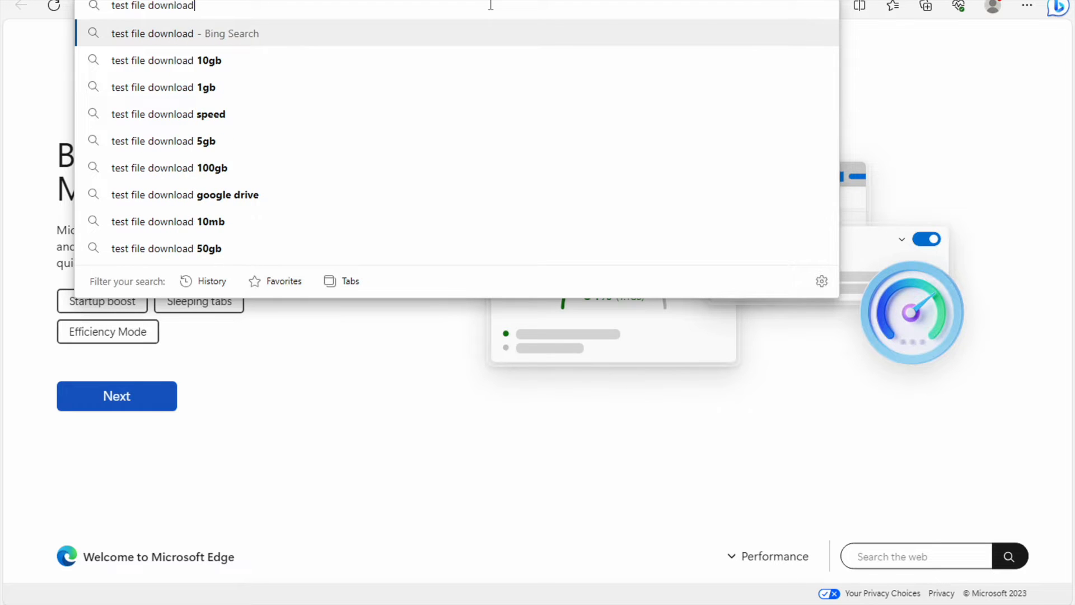
pyautogui.press('Return')
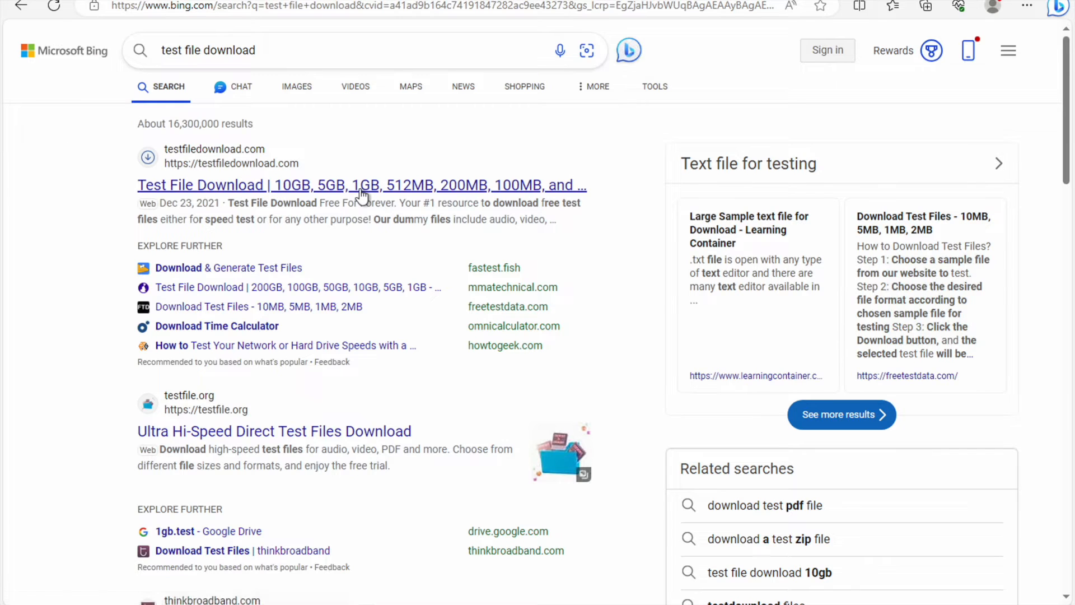
pyautogui.click(359, 189)
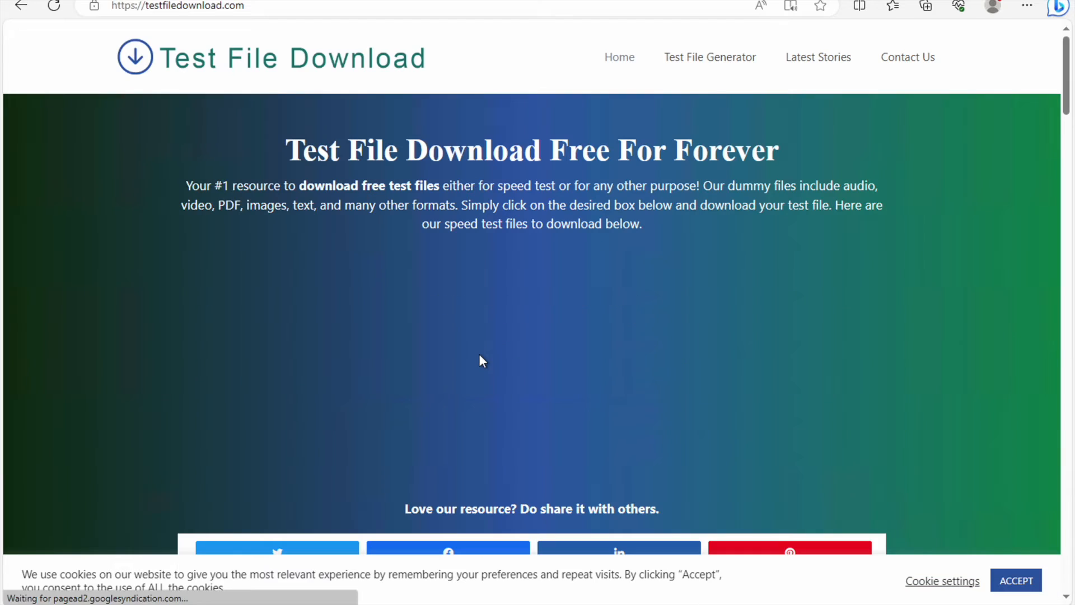
# - Allow the site's notification prompt and download the 100MB (Small File) test file
pyautogui.scroll(-10, 480, 354)
pyautogui.scroll(-1, 479, 354)
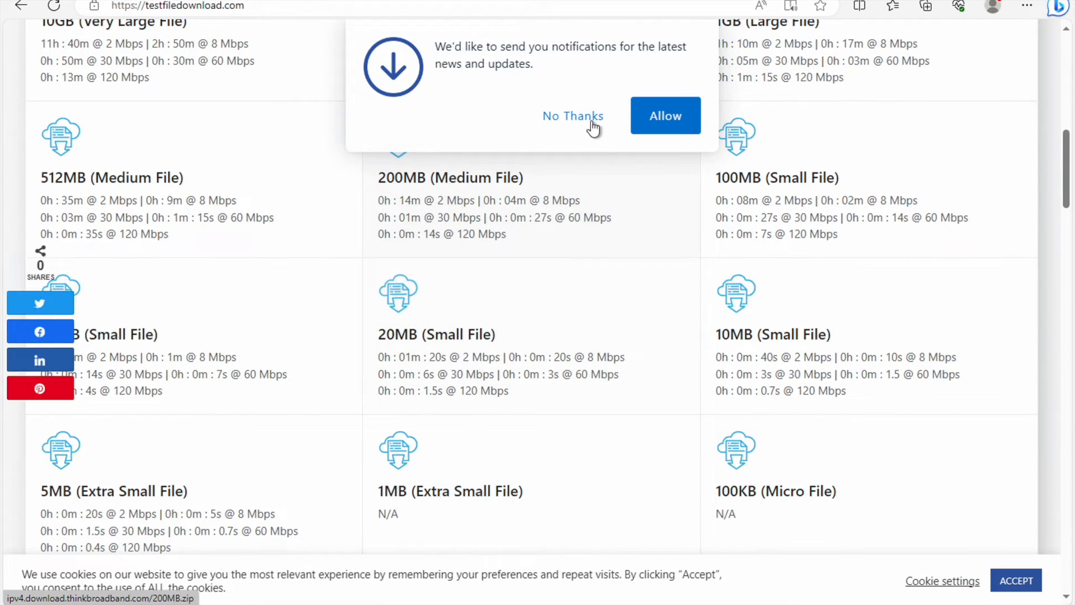
pyautogui.click(655, 122)
pyautogui.scroll(1, 748, 230)
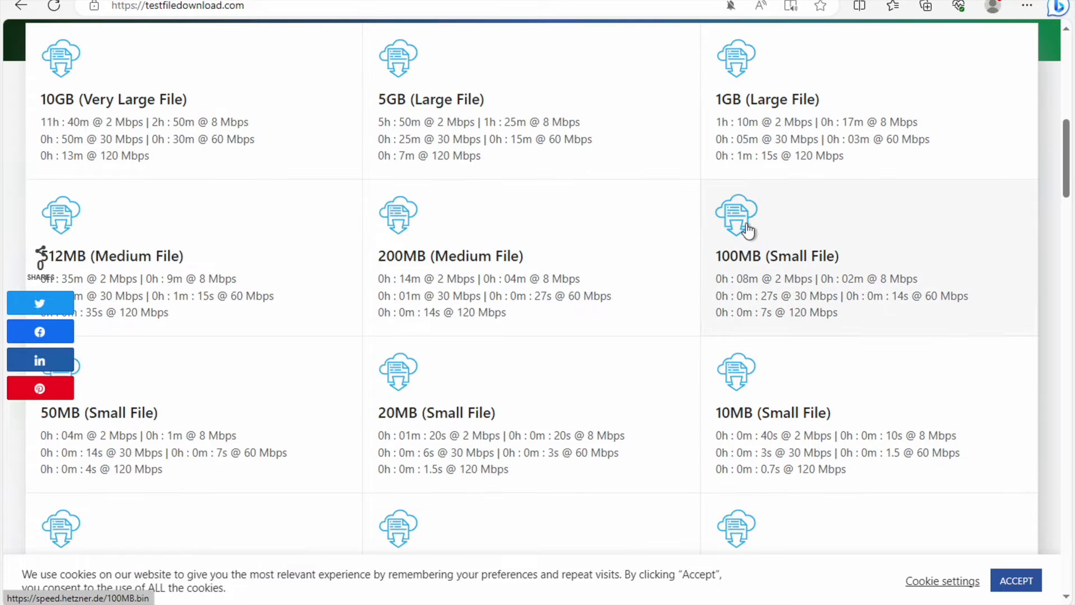
pyautogui.click(748, 226)
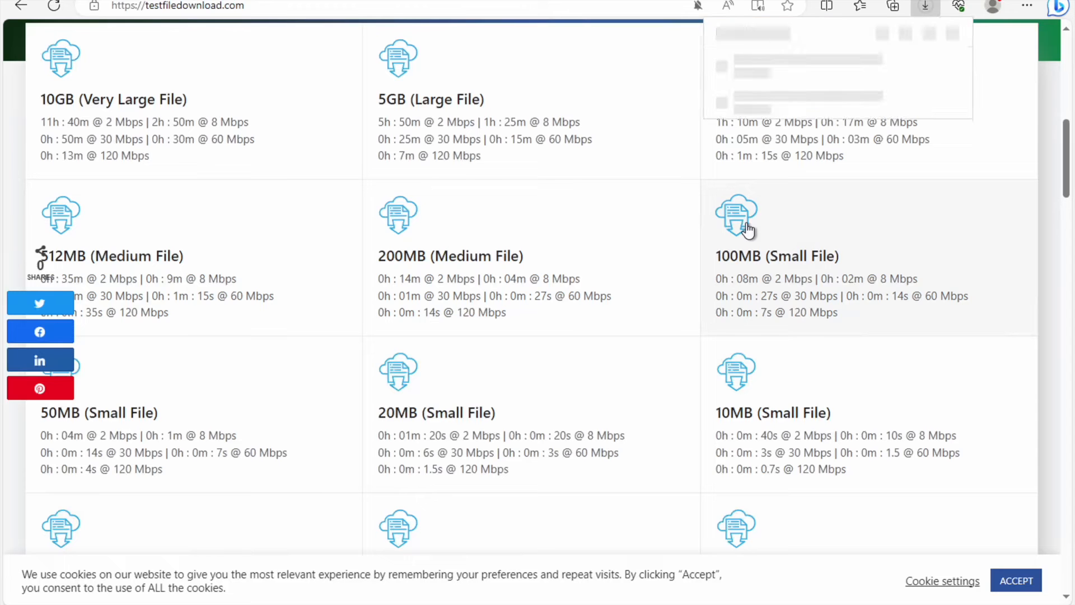
pyautogui.moveTo(807, 96)
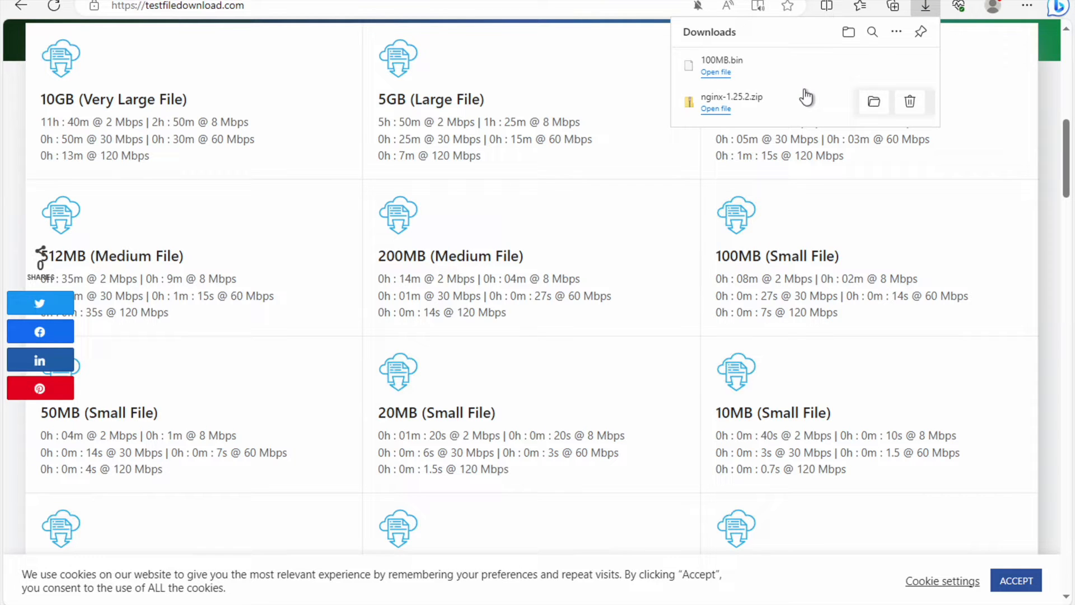
# - Move 100MB.bin and the nginx-1.25.2 zip from the Downloads folder to New Volume (F:)
pyautogui.click(873, 68)
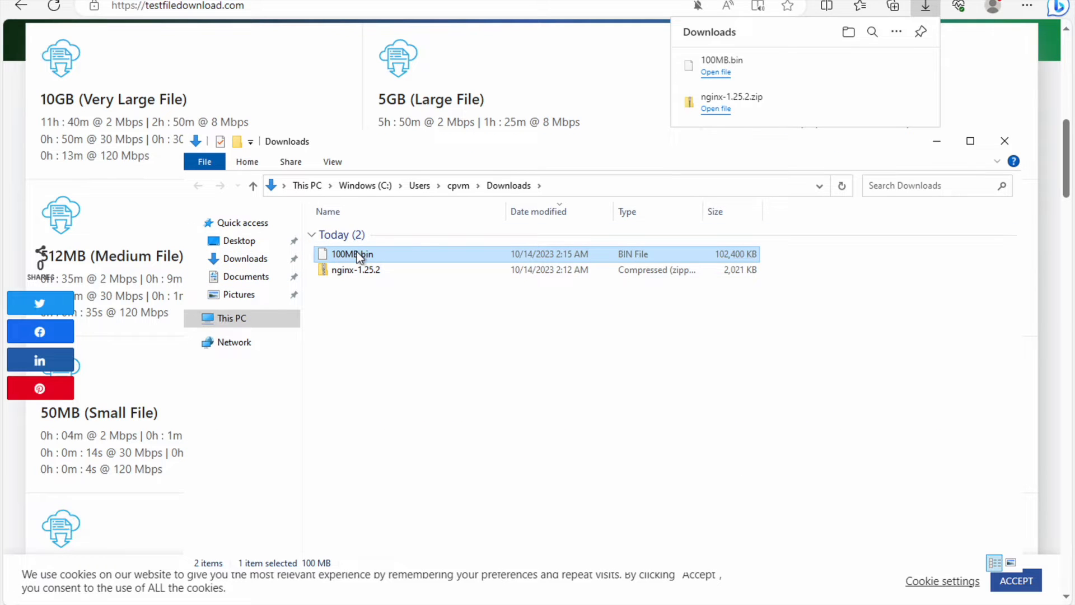
pyautogui.rightClick(357, 255)
pyautogui.click(329, 304)
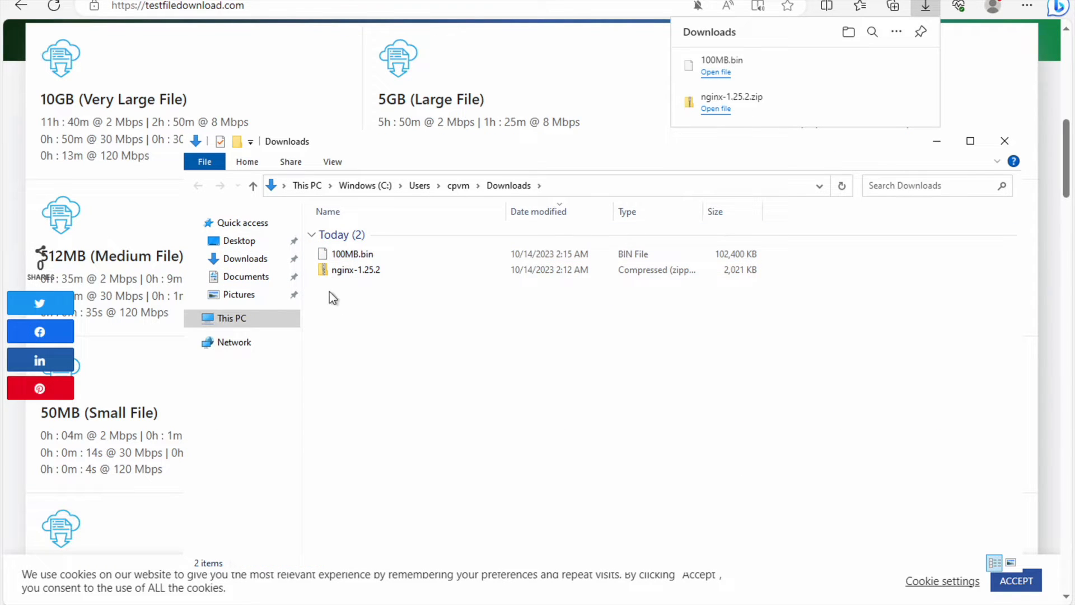
pyautogui.moveTo(359, 288); pyautogui.dragTo(359, 256)
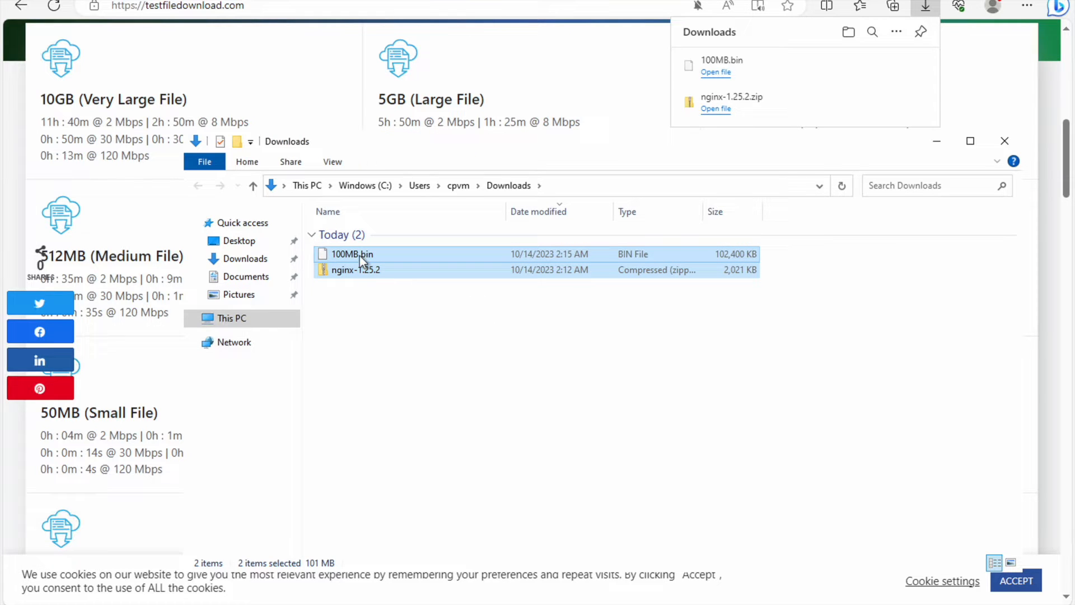
pyautogui.click(235, 321)
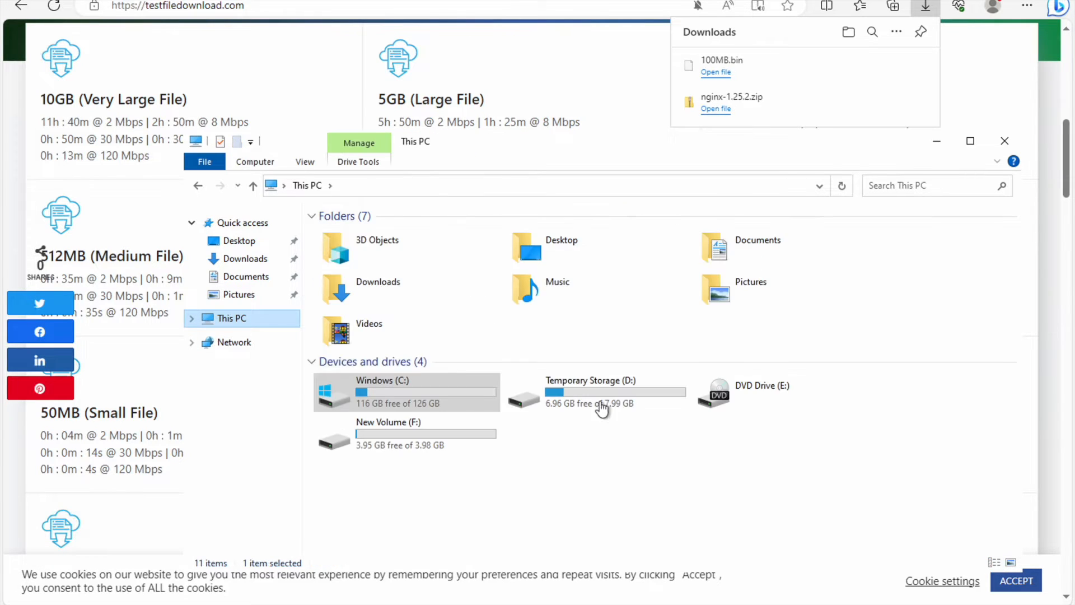
pyautogui.doubleClick(443, 452)
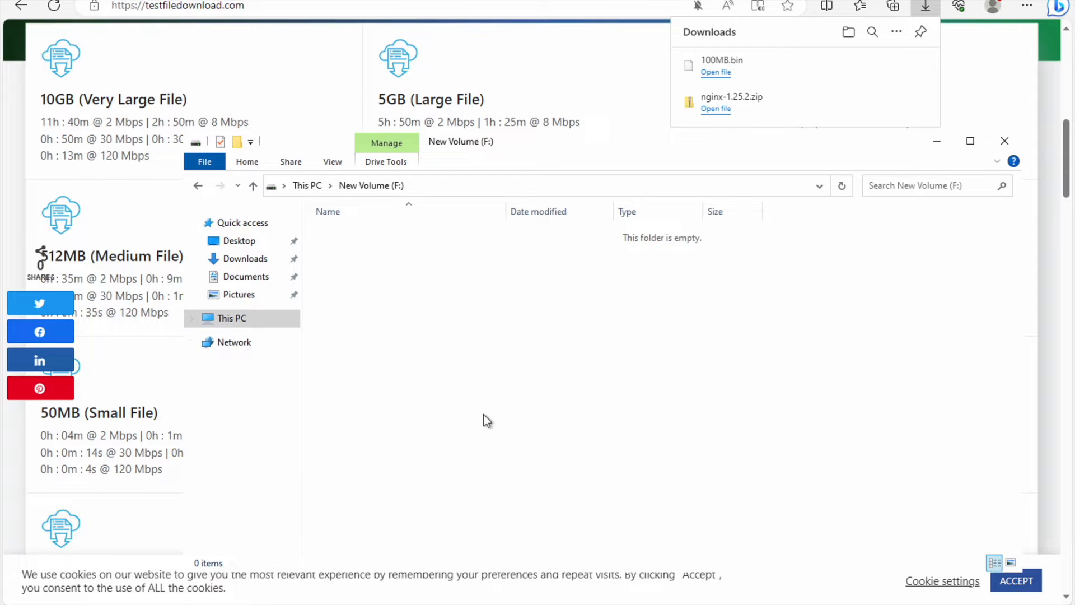
pyautogui.hotkey('ctrl', 'v')
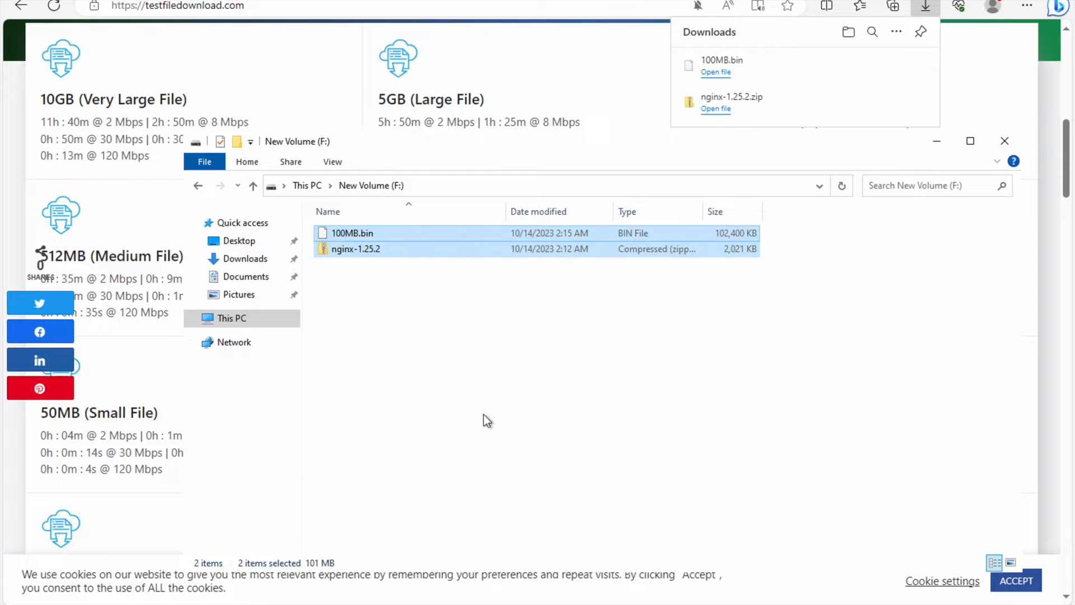
# - Check the contents of the Downloads folder and of New Volume (F:), and close File Explorer
pyautogui.click(247, 259)
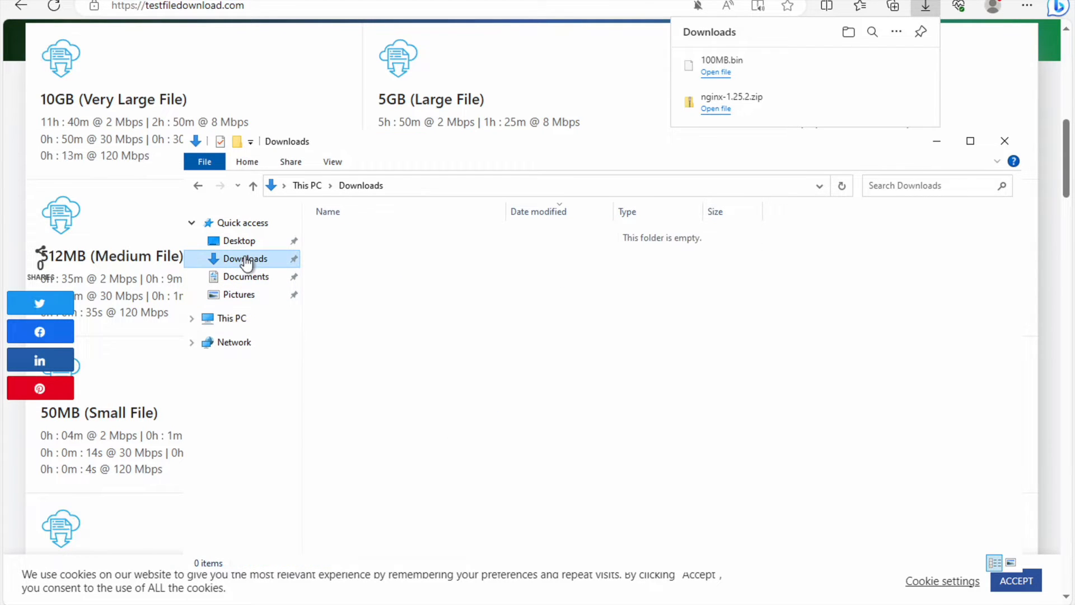
pyautogui.click(241, 320)
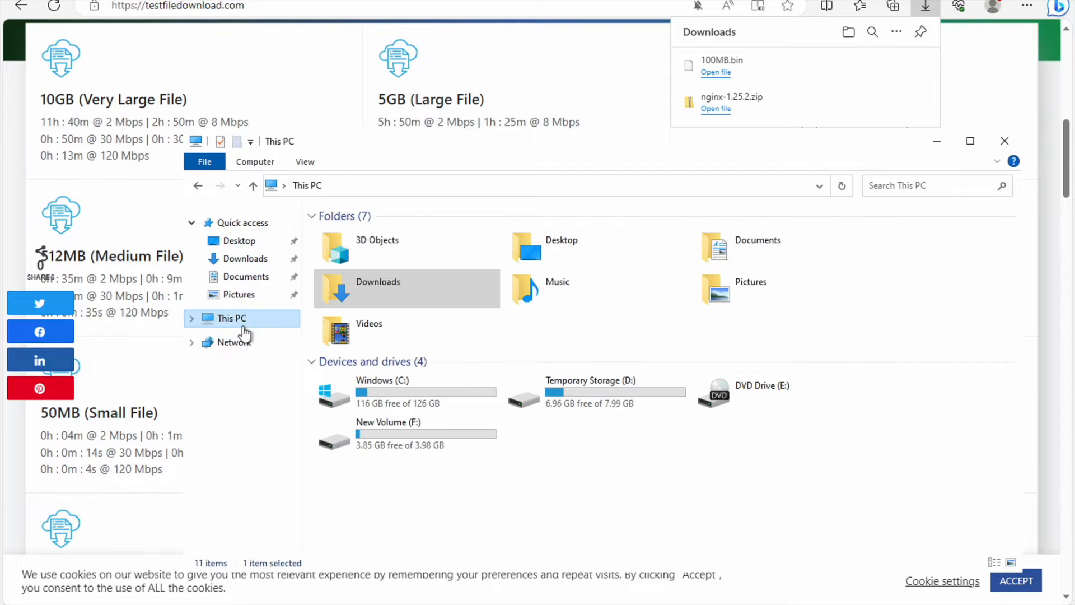
pyautogui.doubleClick(439, 439)
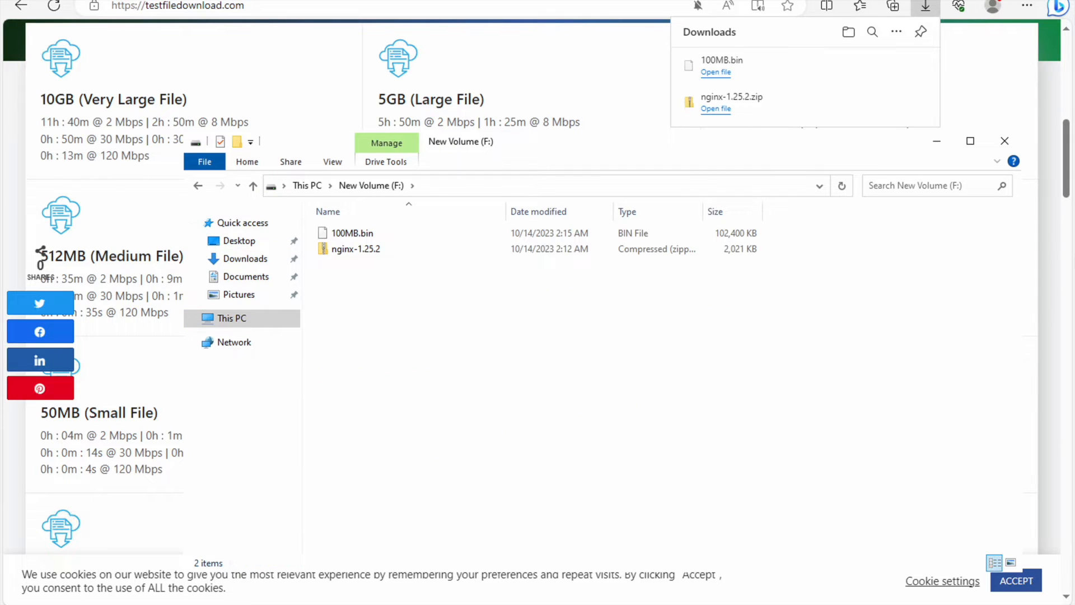
pyautogui.click(1010, 144)
# - Open Control Panel, set its view to Small icons, and open Windows Defender Firewall
pyautogui.click(14, 603)
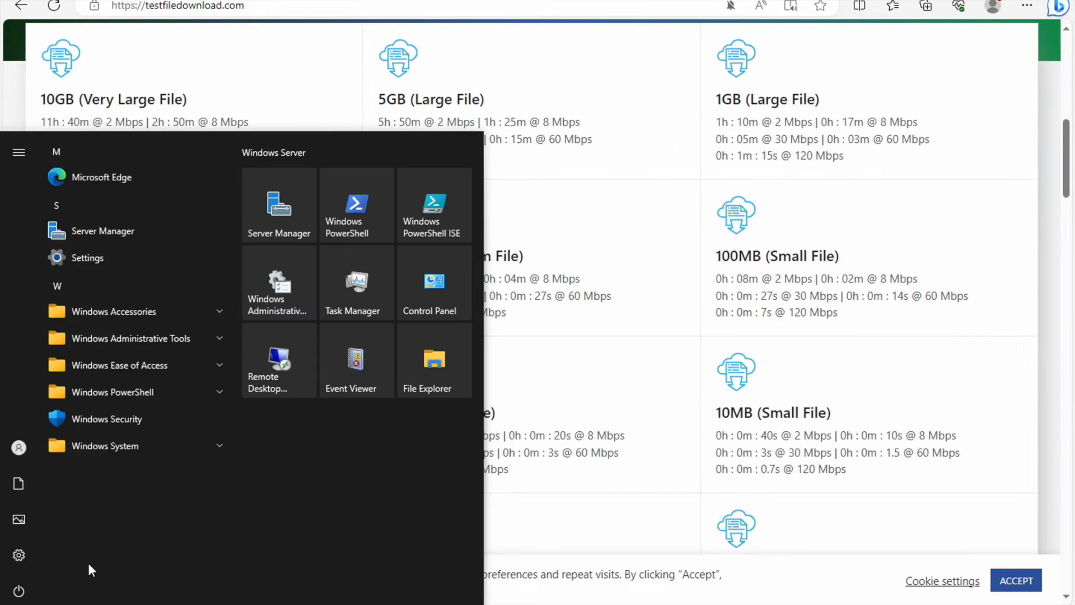
pyautogui.click(425, 290)
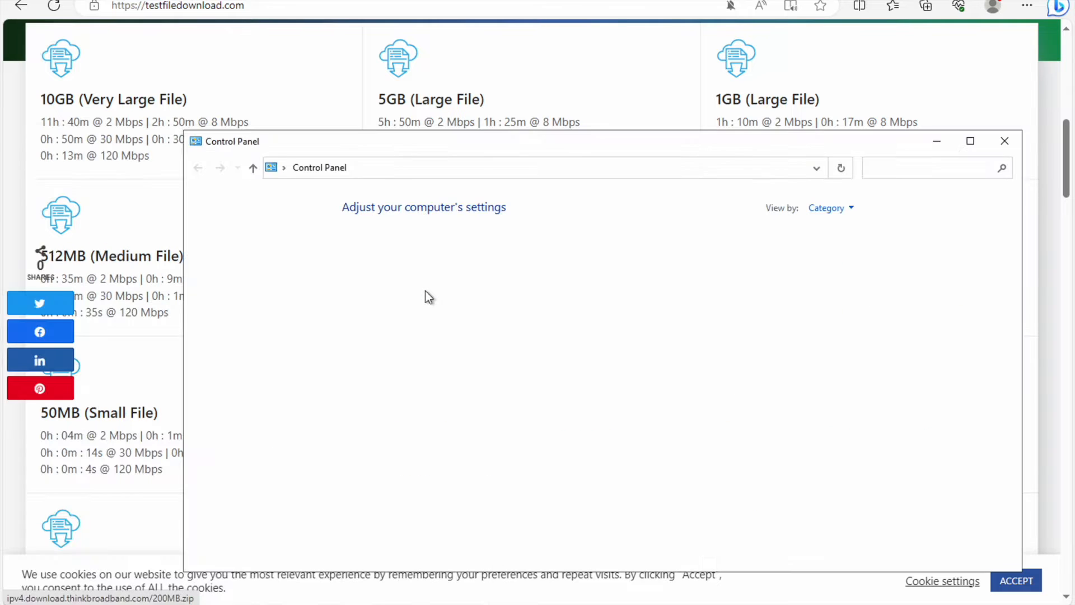
pyautogui.click(850, 219)
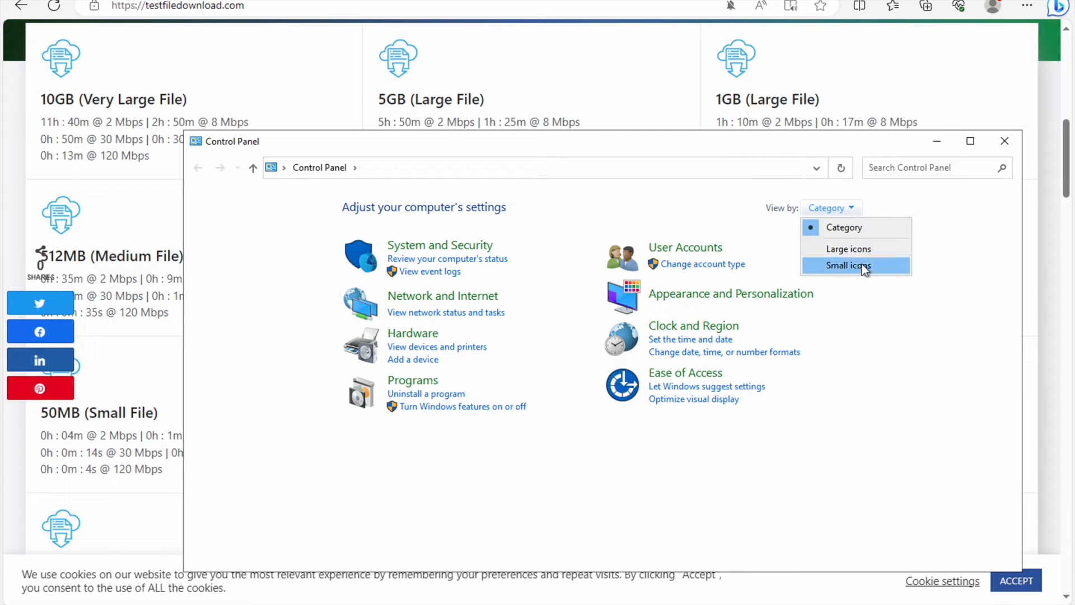
pyautogui.click(862, 265)
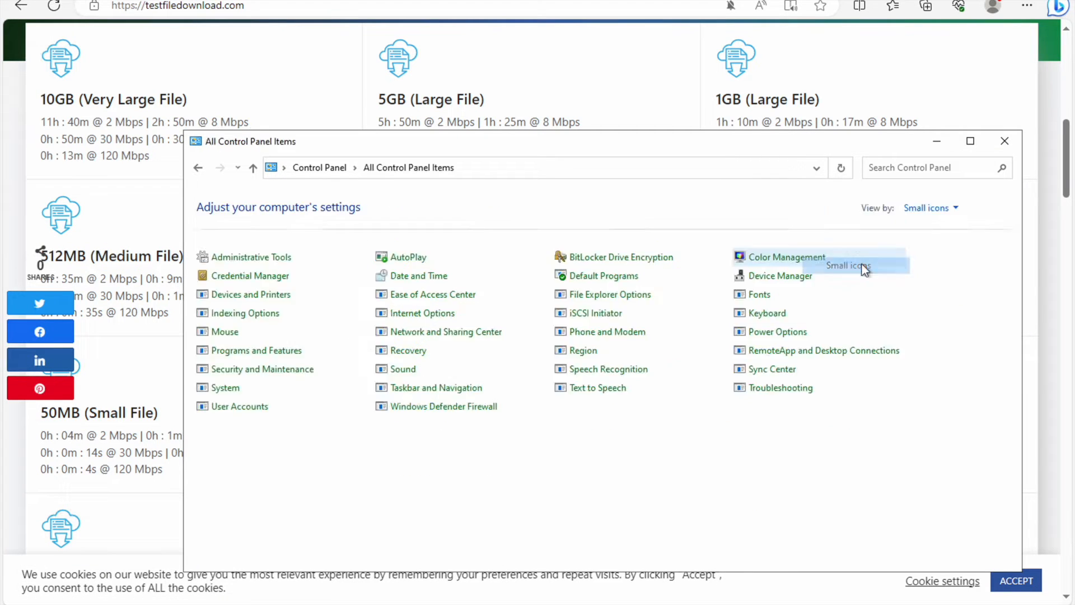
pyautogui.click(441, 409)
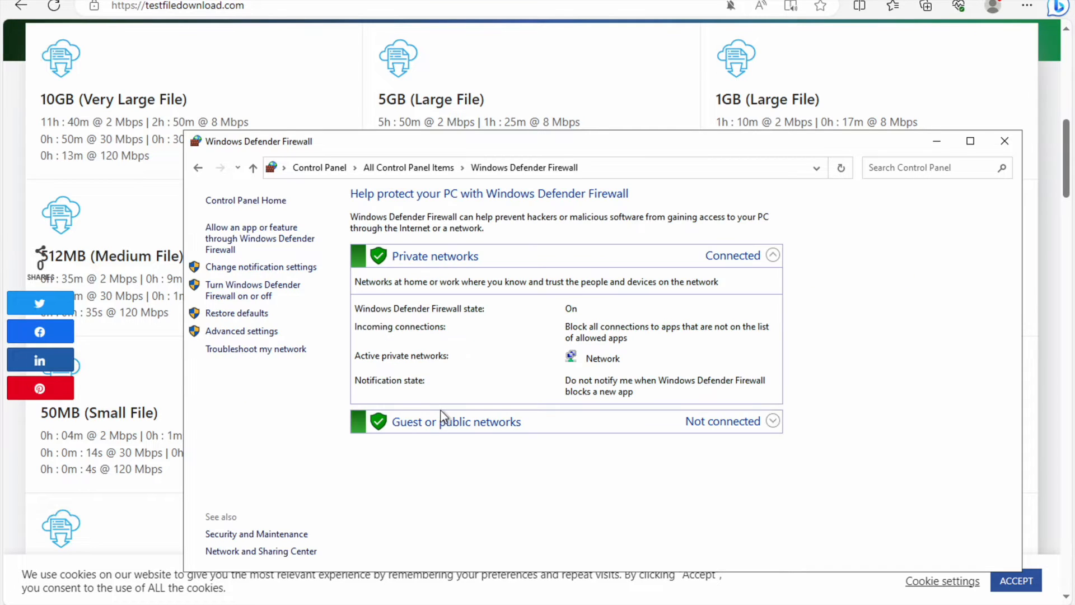
# - Turn off Windows Defender Firewall for both private and public networks, and close the firewall window
pyautogui.click(292, 294)
pyautogui.click(430, 308)
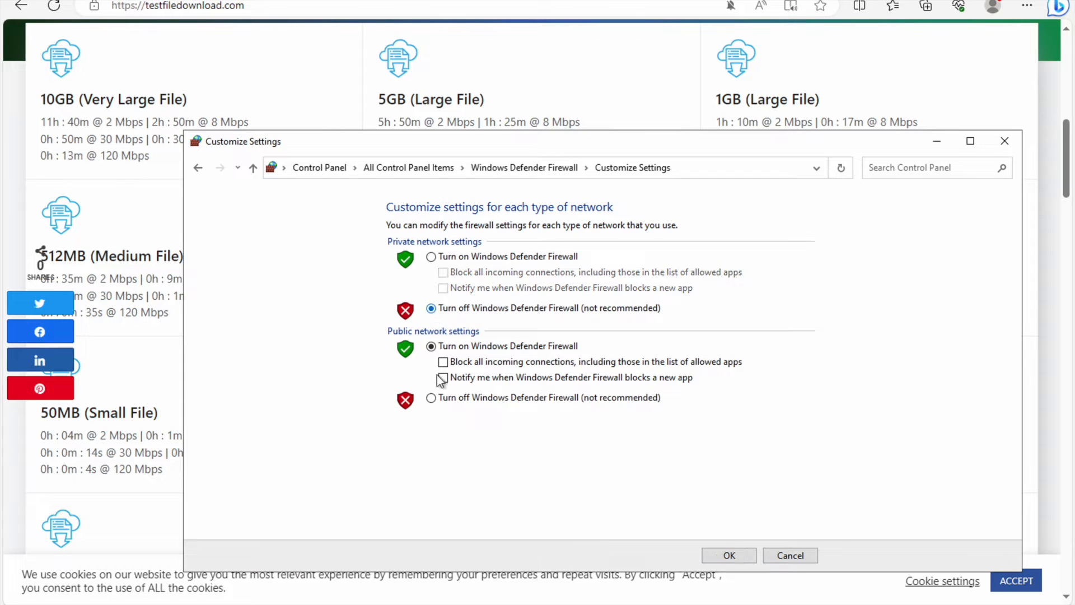
pyautogui.click(431, 398)
pyautogui.click(729, 556)
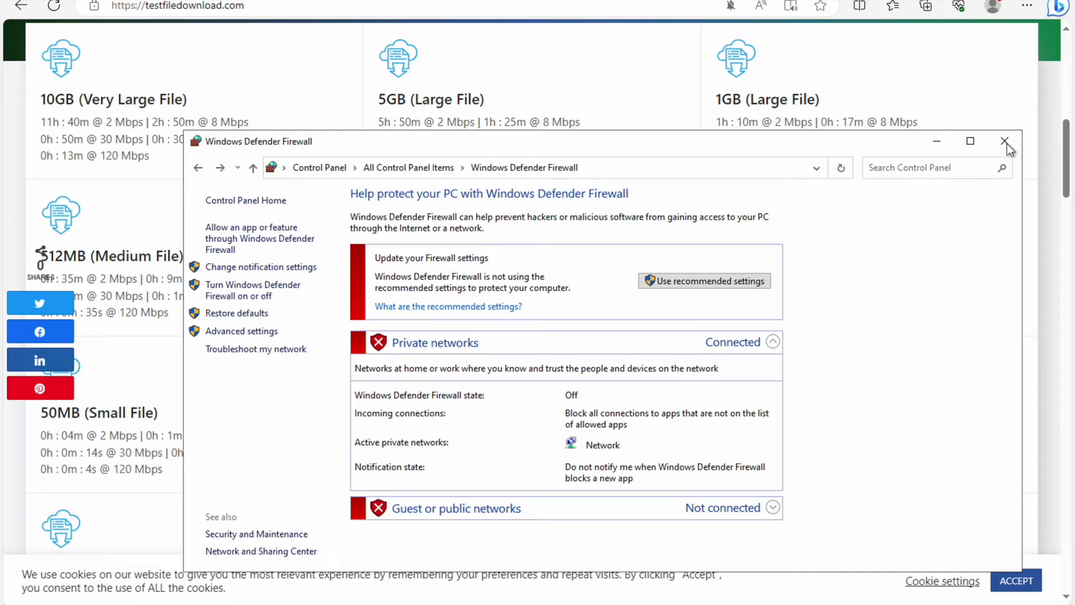
pyautogui.click(1006, 143)
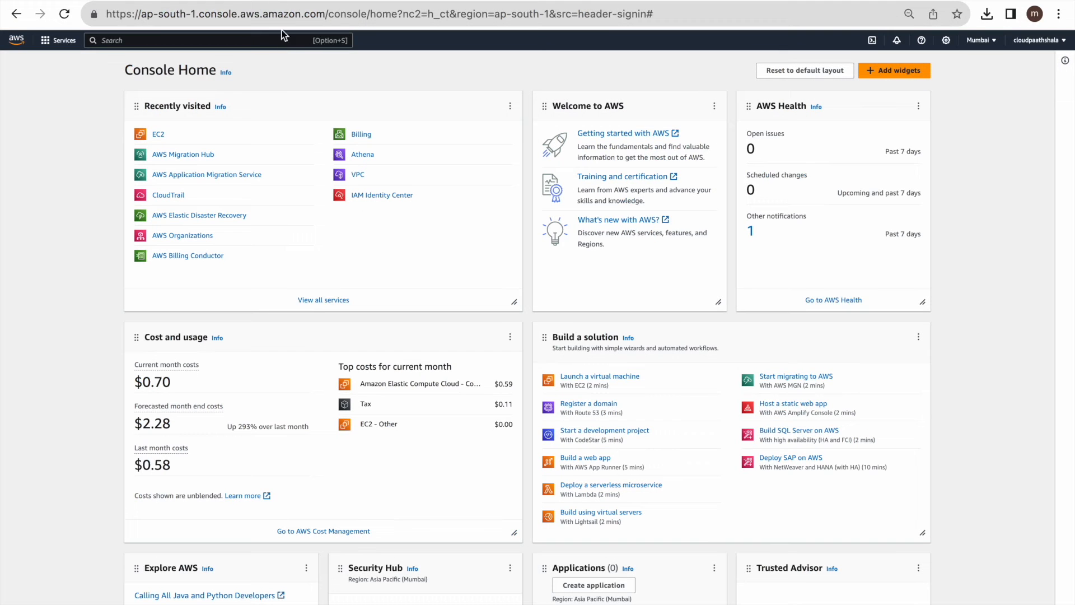
# - In the AWS console, open Application Migration Service, review the replication template's settings in edit mode, and save the template
pyautogui.click(198, 176)
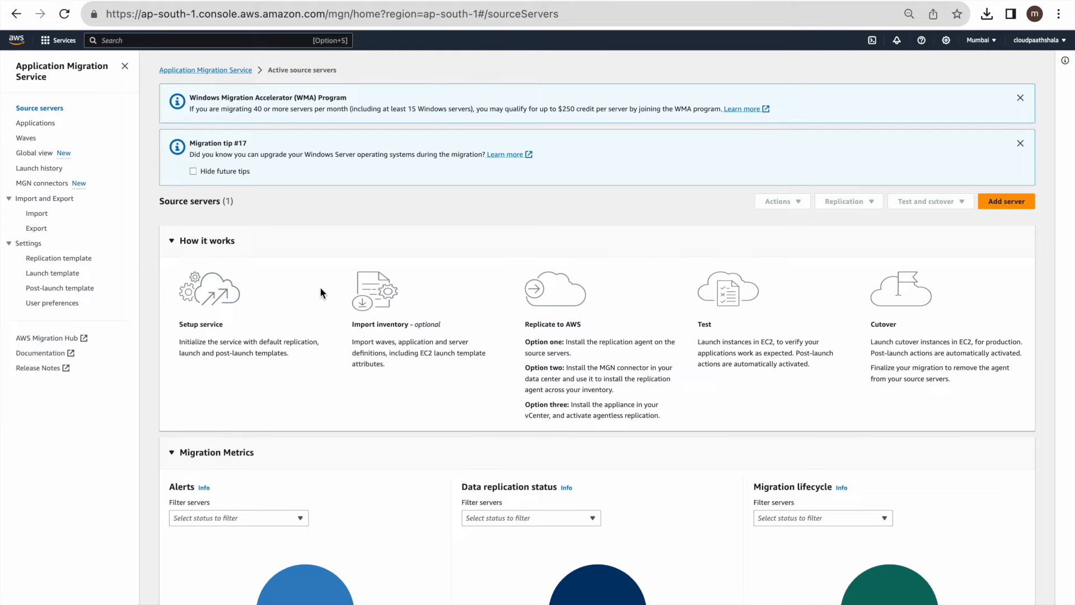
pyautogui.click(58, 258)
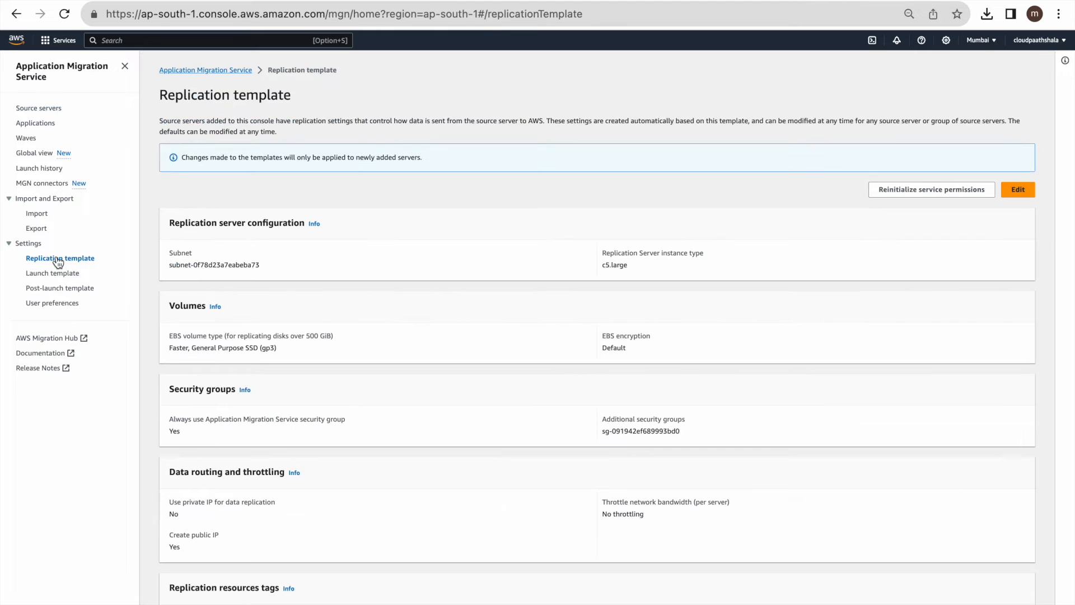
pyautogui.click(1019, 190)
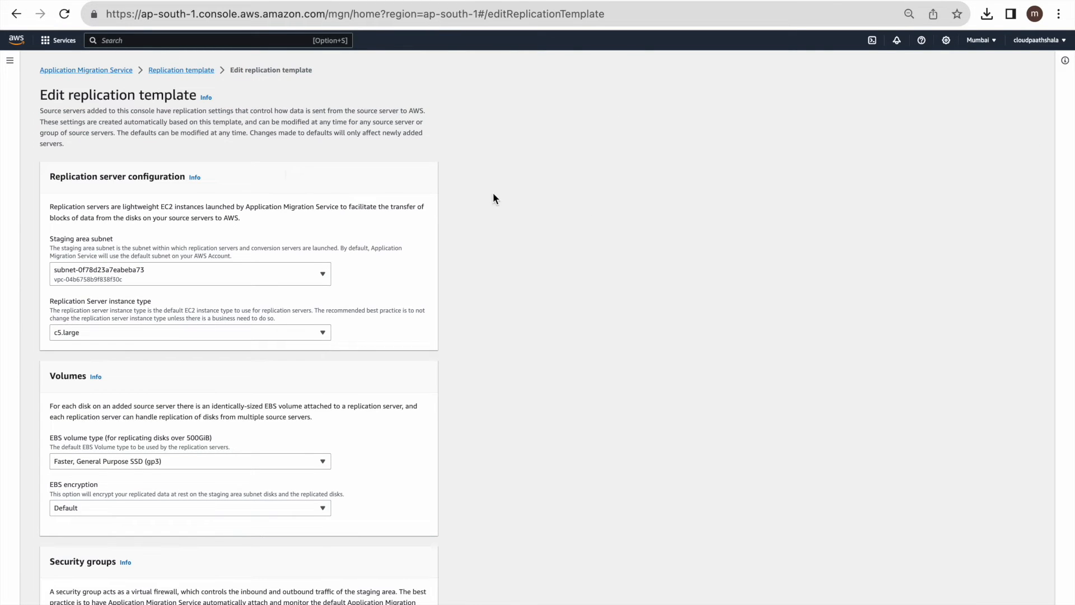
pyautogui.scroll(-3, 357, 265)
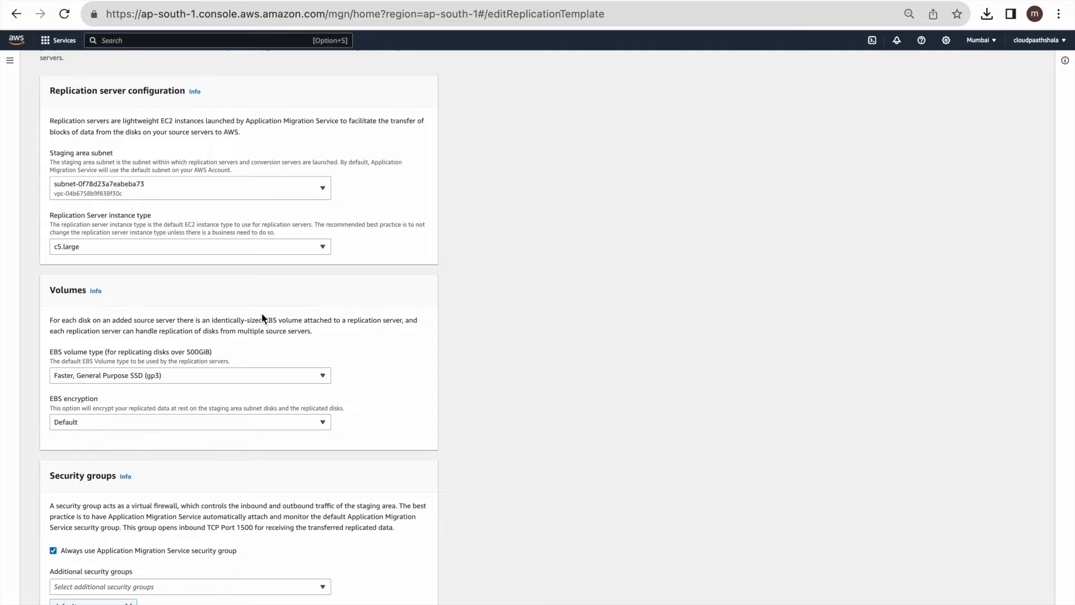
pyautogui.scroll(-5, 269, 307)
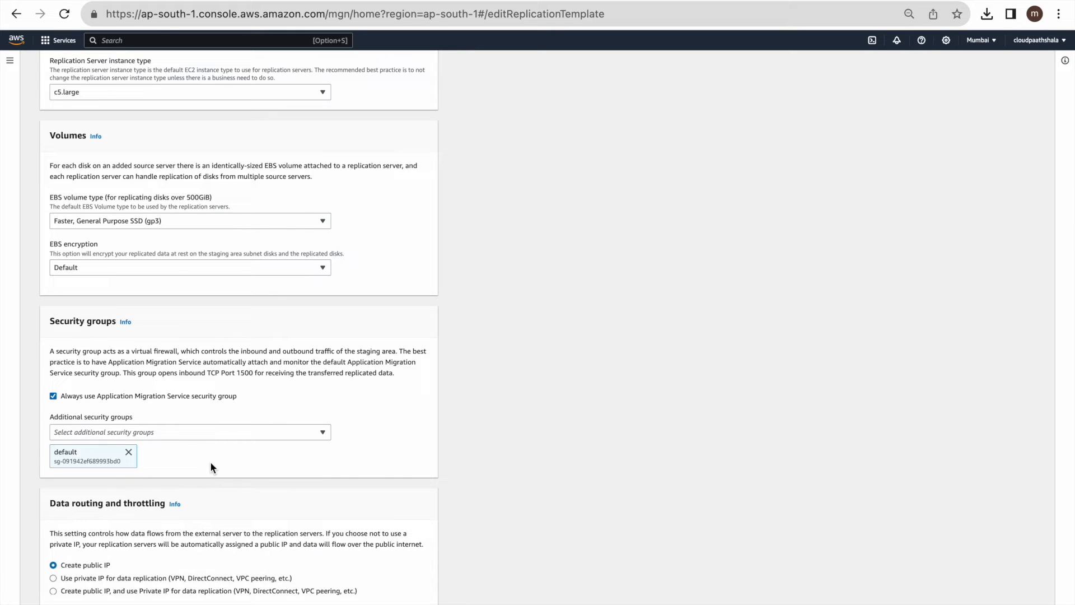
pyautogui.scroll(-4, 209, 461)
pyautogui.scroll(-1, 229, 538)
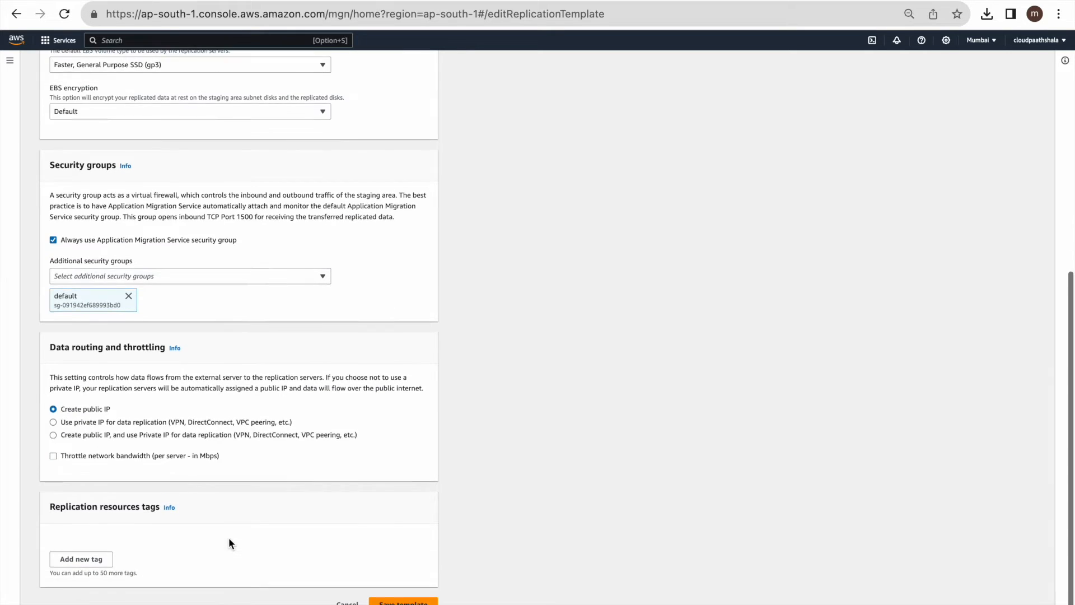
pyautogui.click(399, 602)
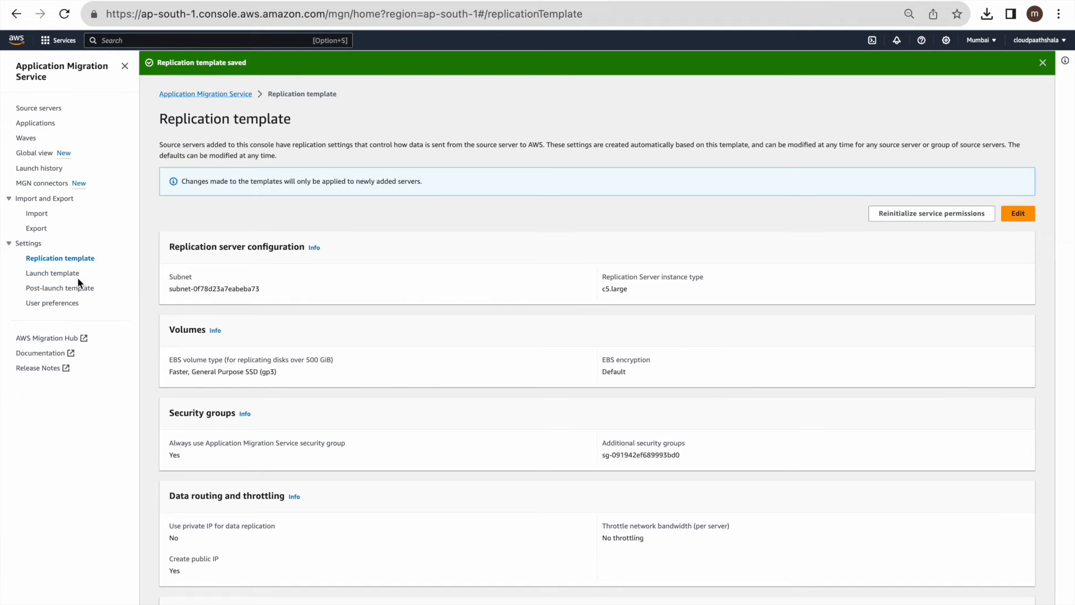
# - Open the launch template for editing and switch instance type right-sizing on and back off
pyautogui.click(59, 274)
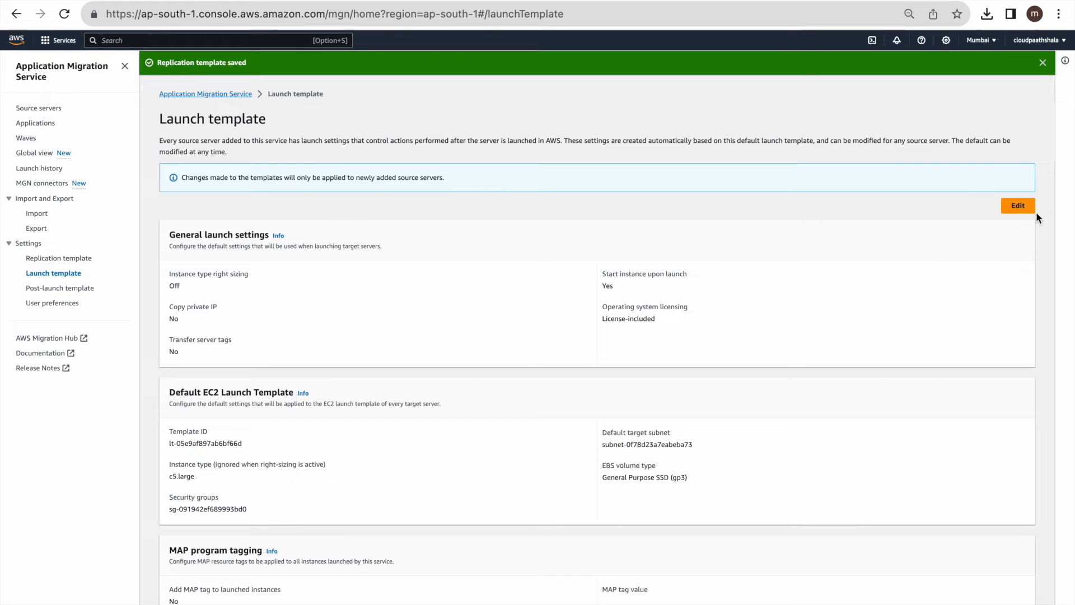
pyautogui.click(1018, 205)
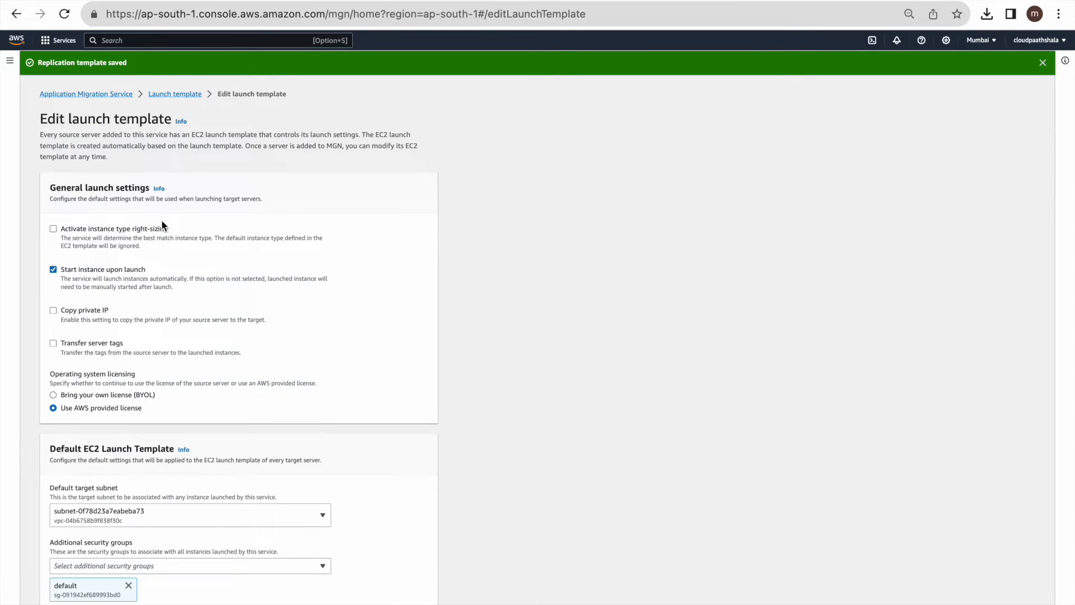
pyautogui.click(132, 227)
pyautogui.scroll(-6, 203, 349)
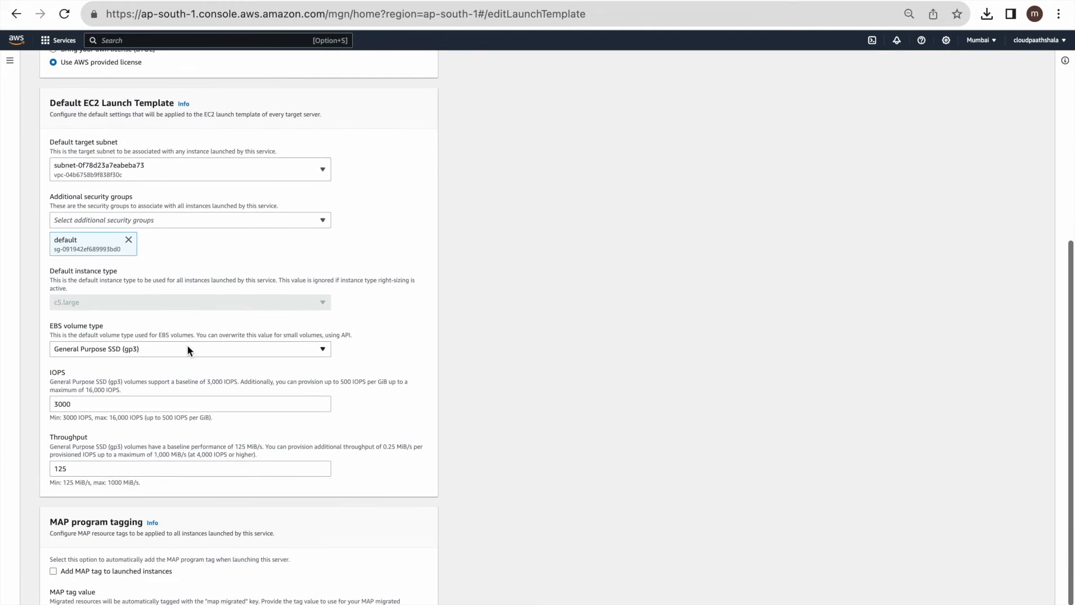
pyautogui.scroll(5, 96, 302)
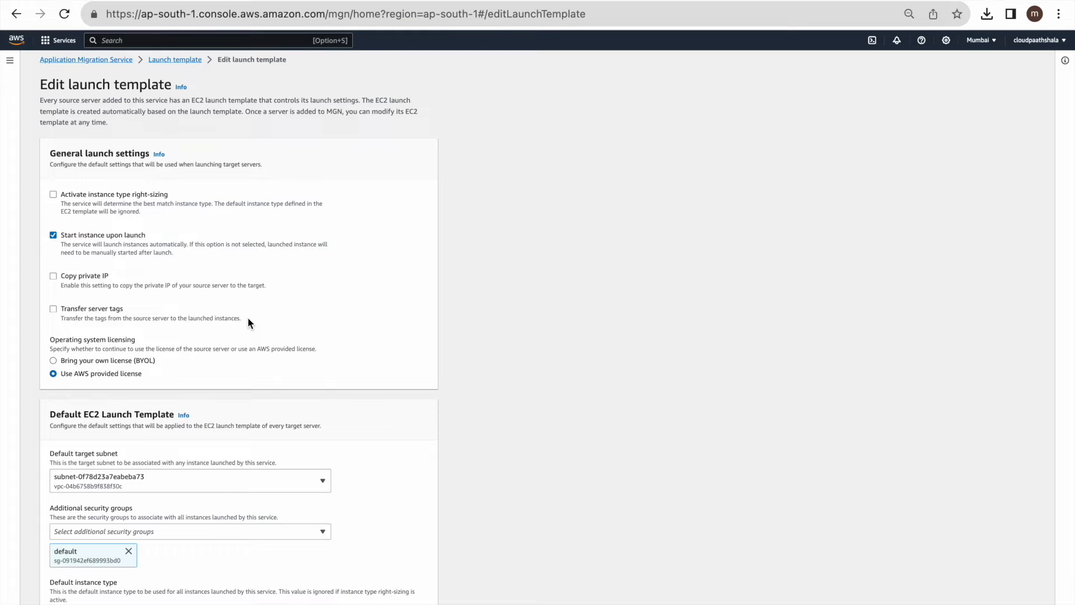
# - Select c5.large as the default instance type, keep the AWS provided license, and save the launch template
pyautogui.scroll(-2, 295, 294)
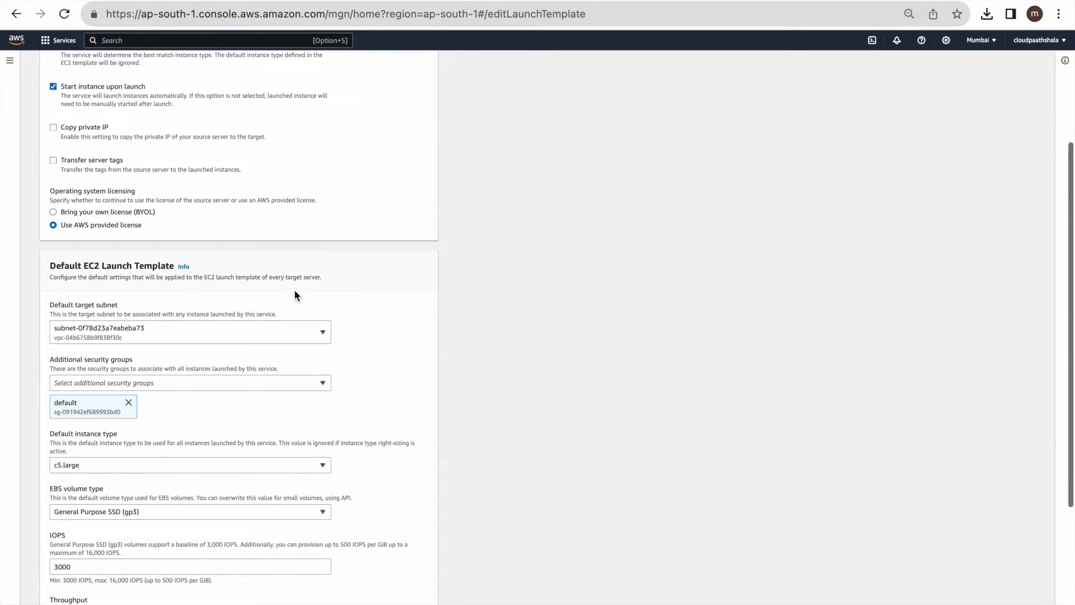
pyautogui.scroll(-2, 294, 289)
pyautogui.click(263, 375)
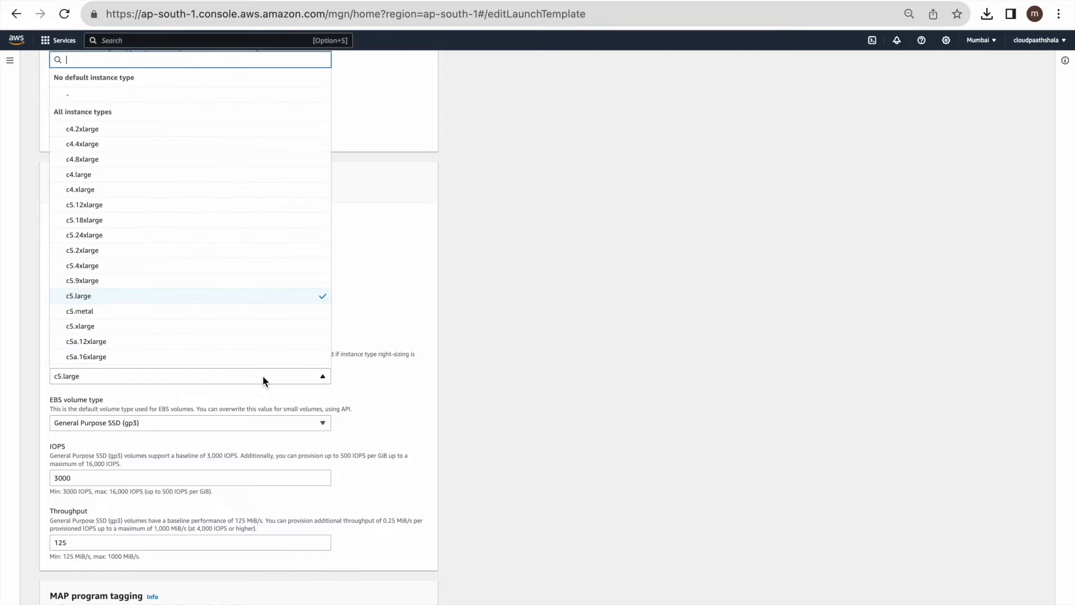
pyautogui.click(182, 300)
pyautogui.scroll(2, 183, 301)
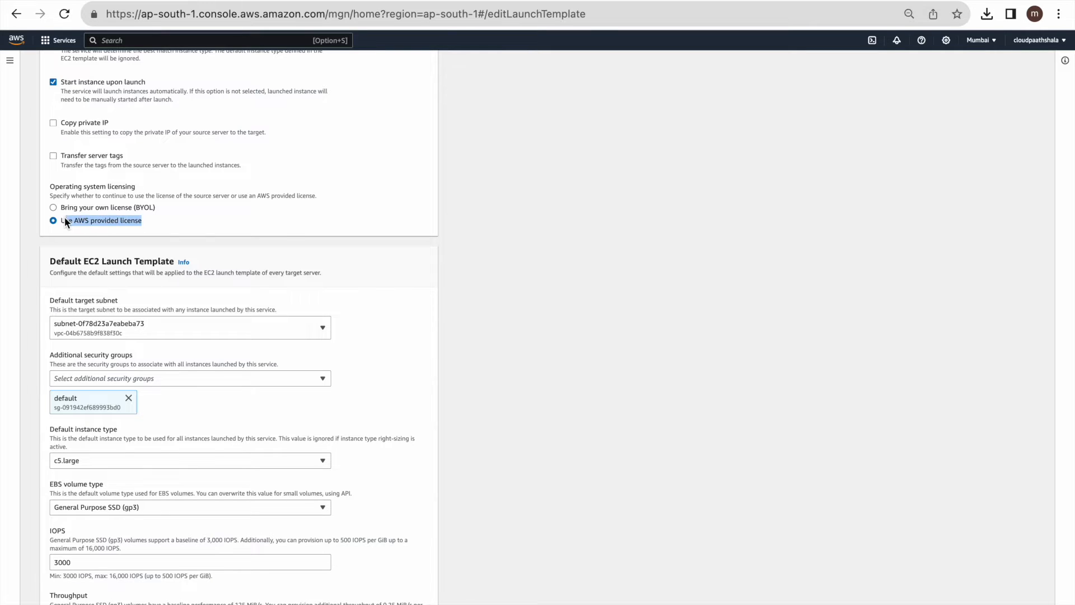
pyautogui.click(152, 216)
pyautogui.moveTo(156, 206); pyautogui.dragTo(63, 213)
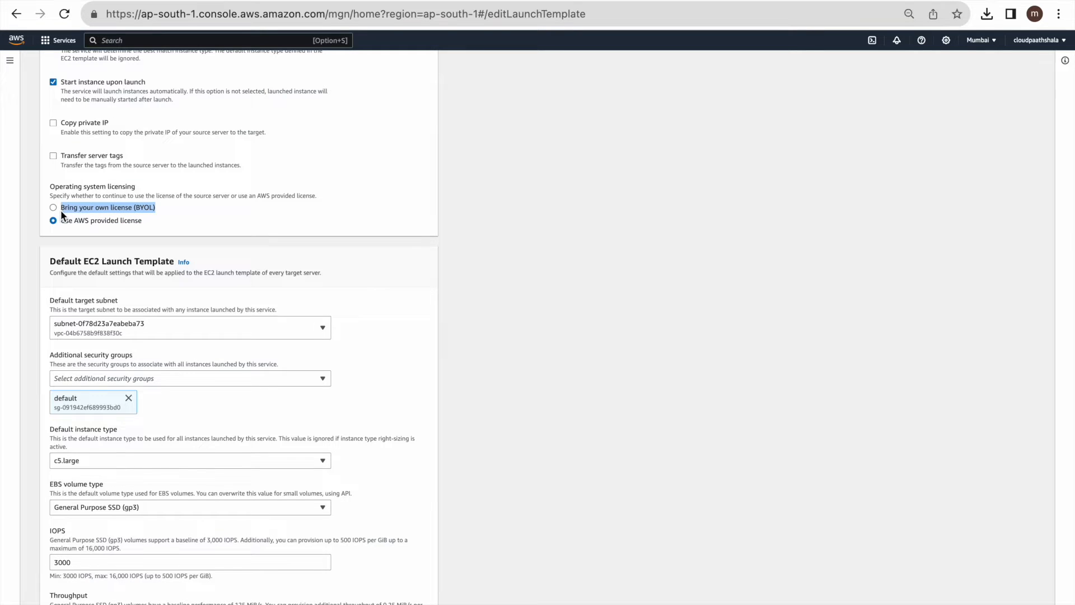
pyautogui.scroll(-4, 221, 344)
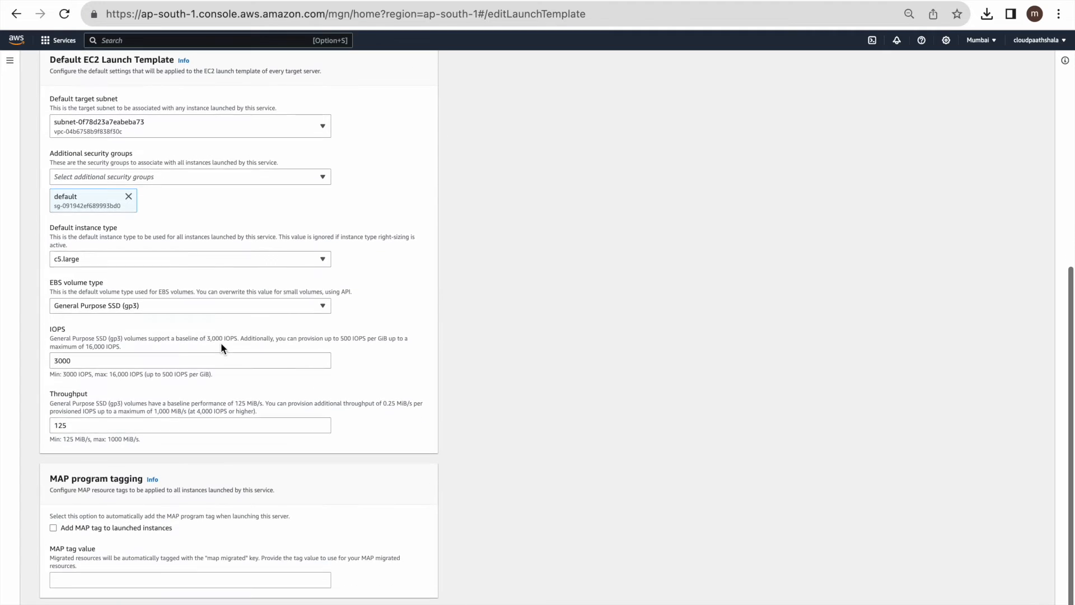
pyautogui.click(403, 601)
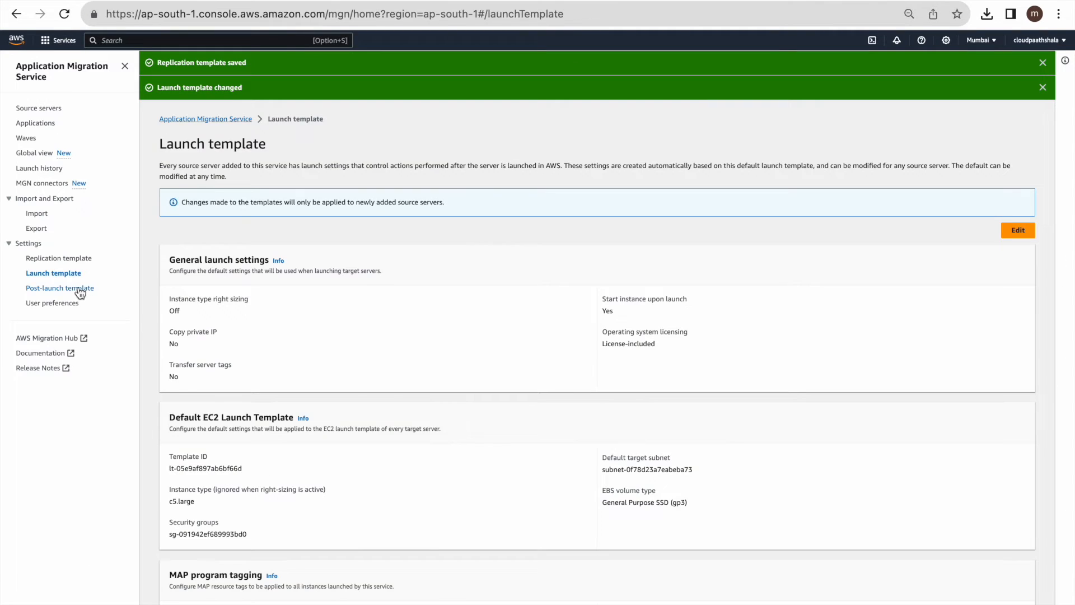
# - Edit the post-launch template, leaving the Systems Manager agent installation inactive, and save it
pyautogui.click(80, 288)
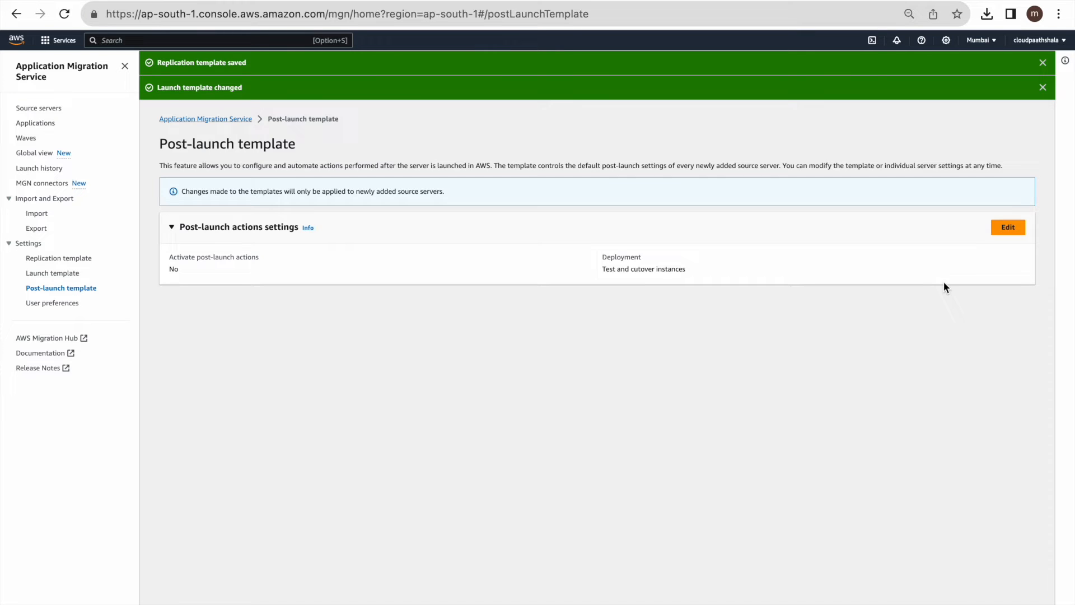
pyautogui.click(1007, 227)
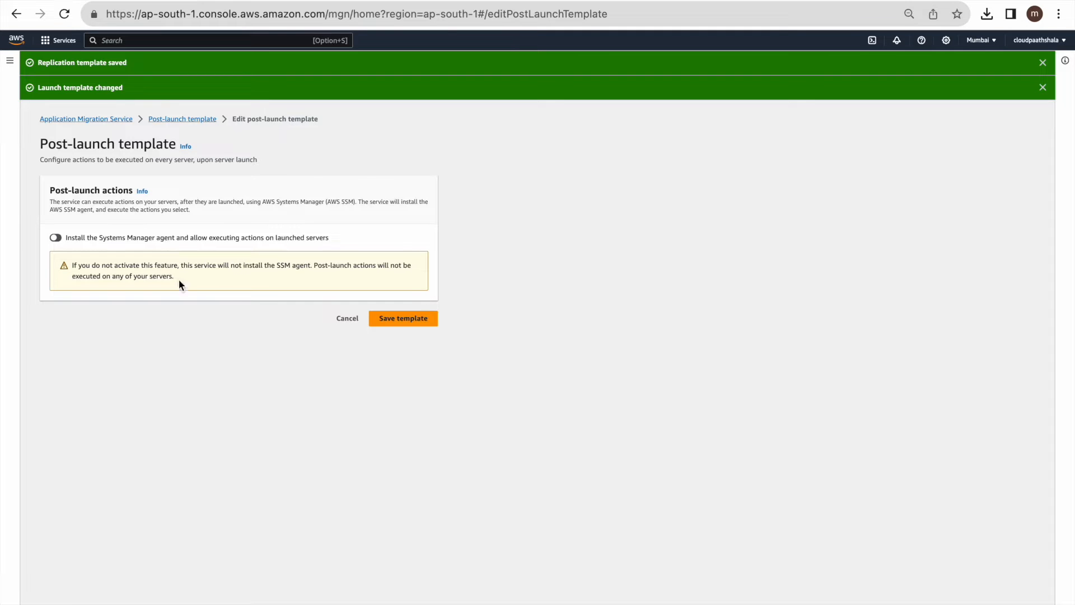
pyautogui.click(398, 321)
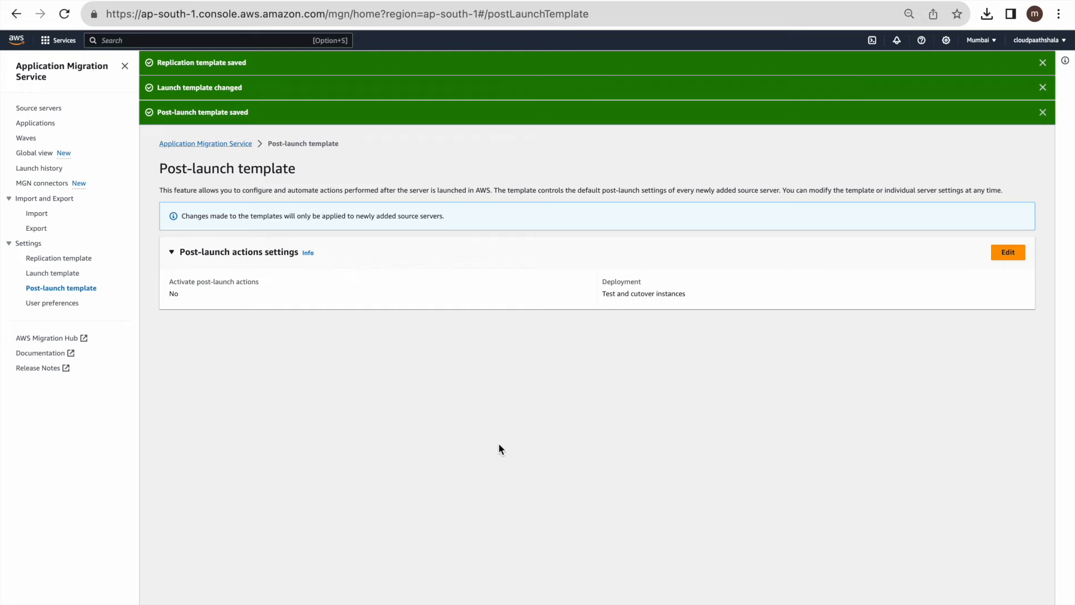
# - Start adding a source server with Windows as the operating system and Replicate all disks as the replication preference
pyautogui.click(42, 109)
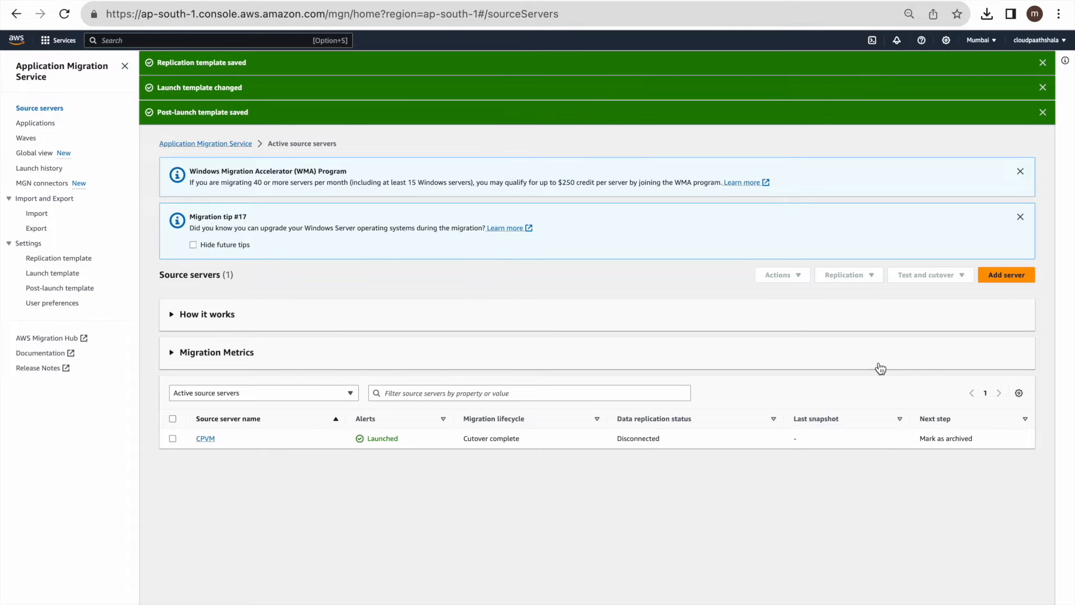
pyautogui.click(1006, 276)
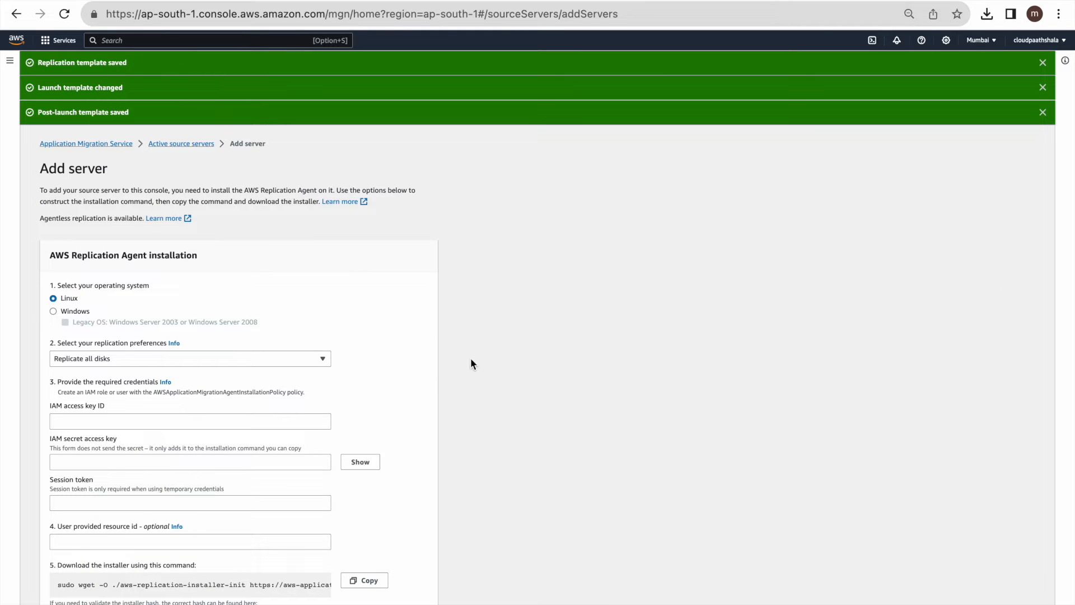
pyautogui.click(53, 311)
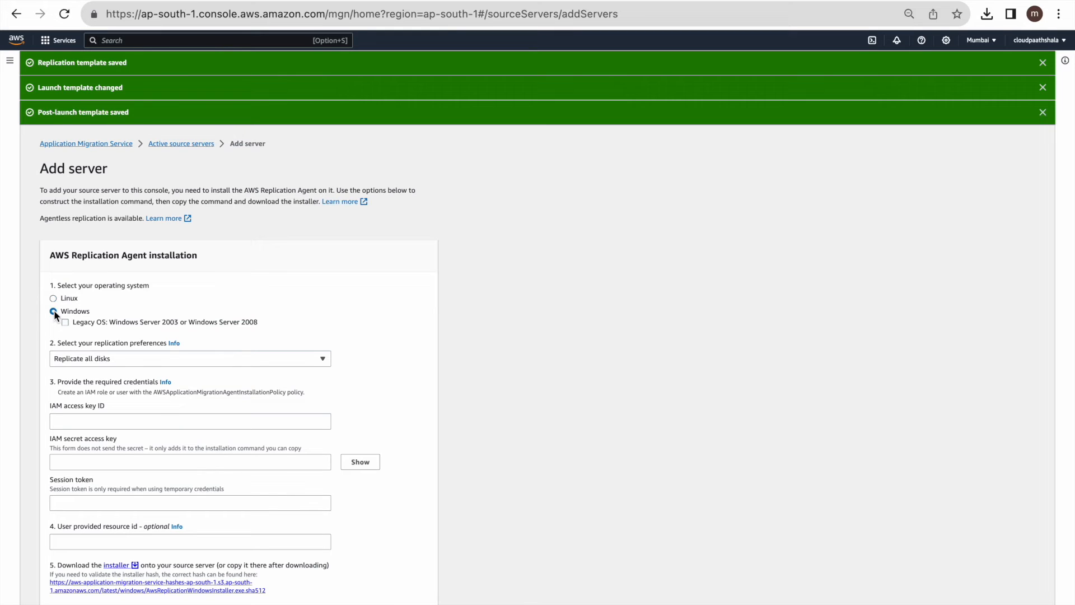
pyautogui.click(303, 363)
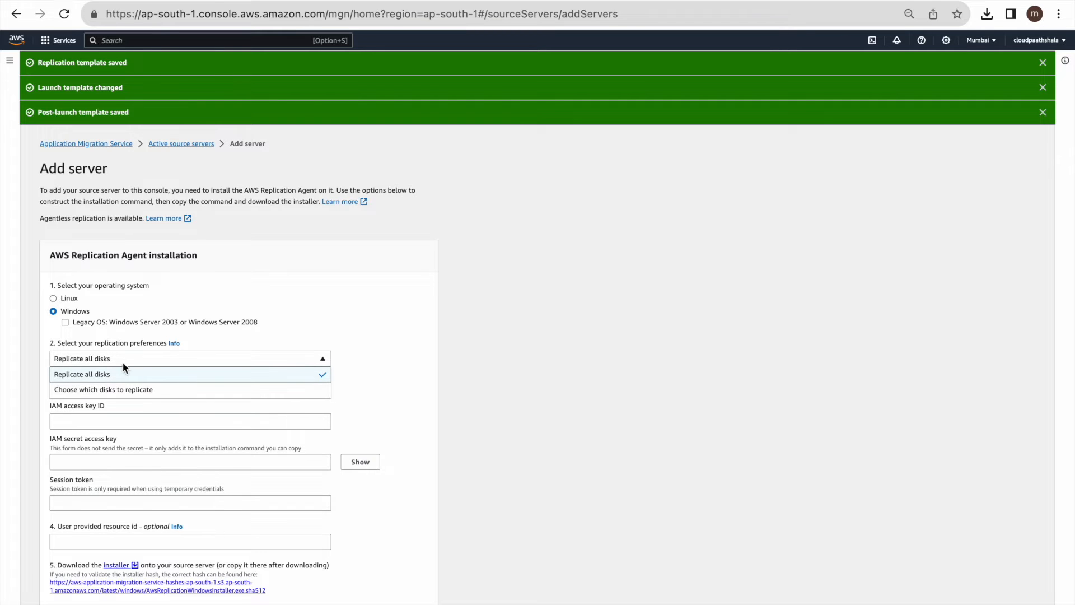
pyautogui.click(130, 375)
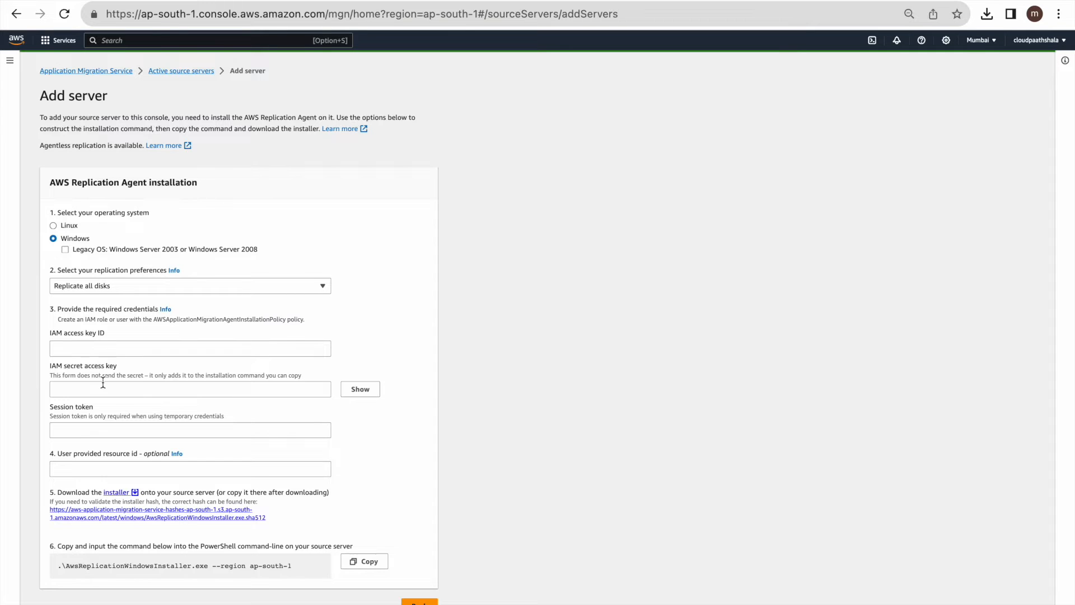
# - Duplicate the Add server browser tab, go to the console home in the copy, and search for and open IAM
pyautogui.rightClick(256, 0)
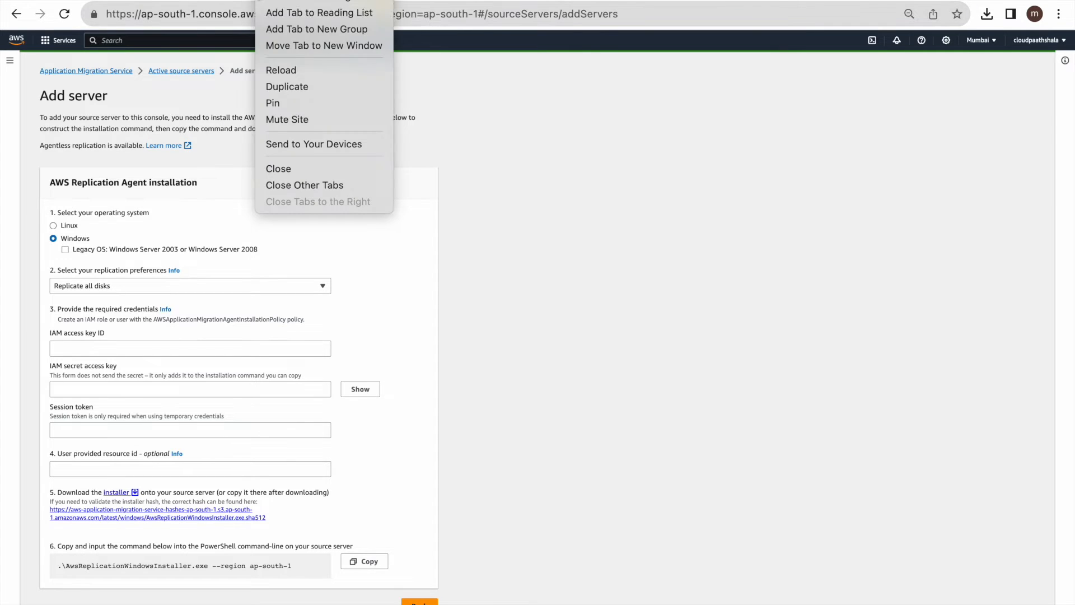
pyautogui.click(305, 86)
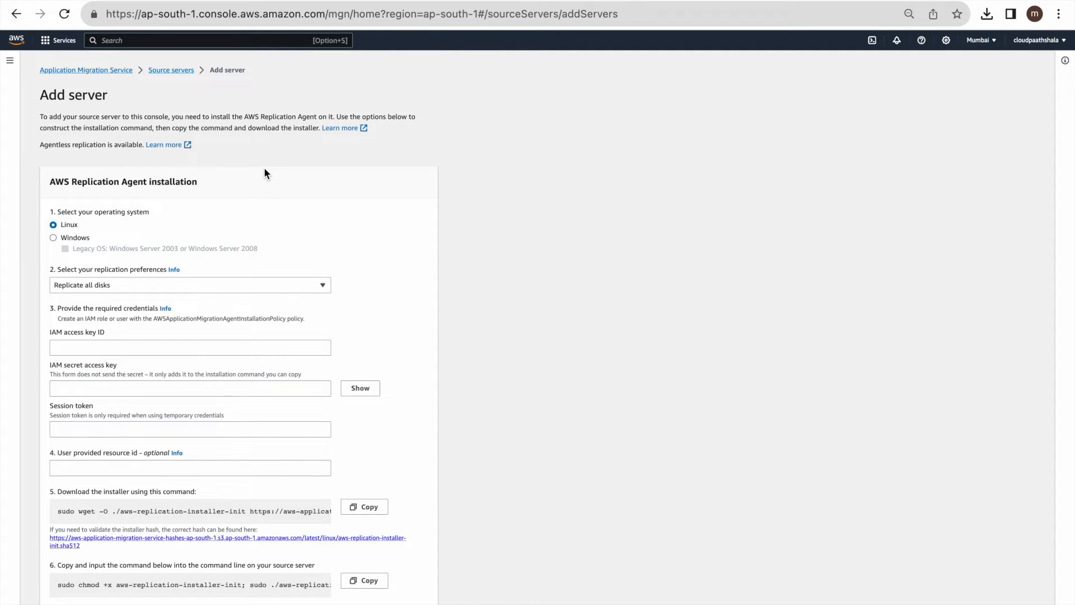
pyautogui.click(16, 40)
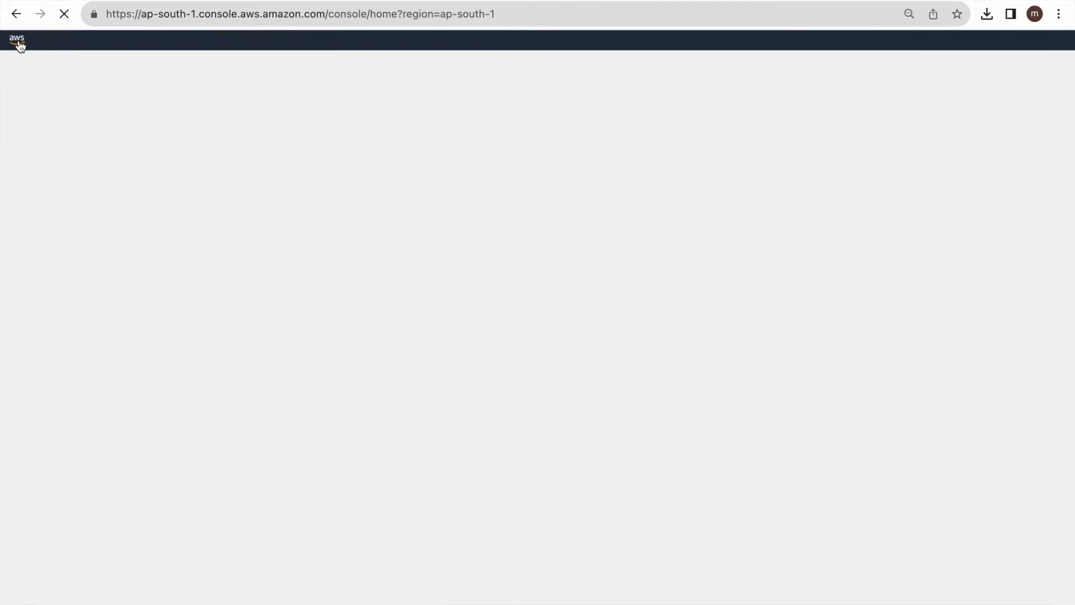
pyautogui.click(181, 41)
pyautogui.write('iam')
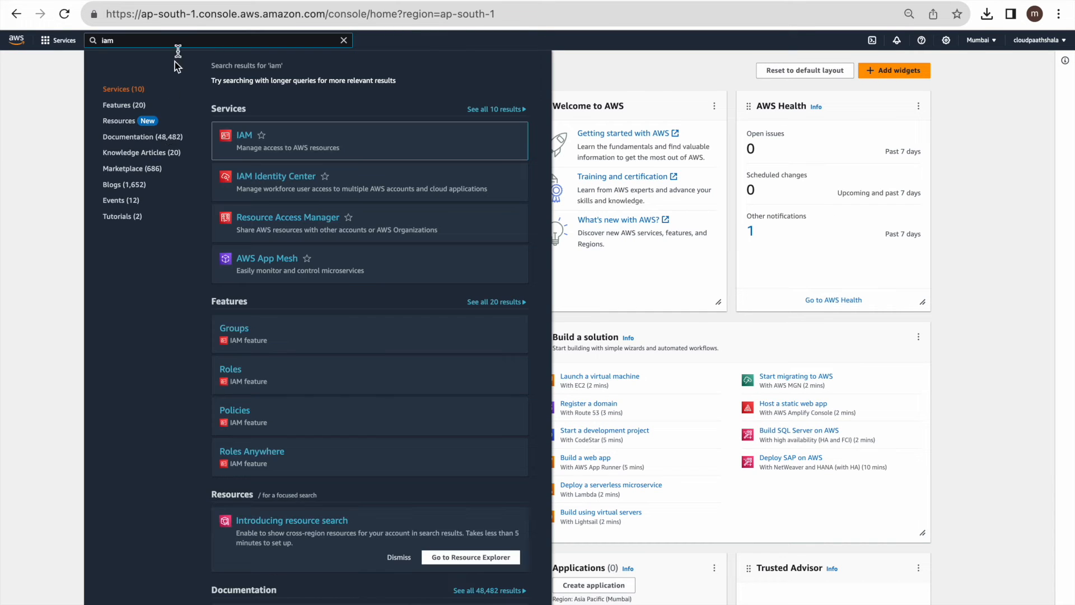
pyautogui.click(244, 136)
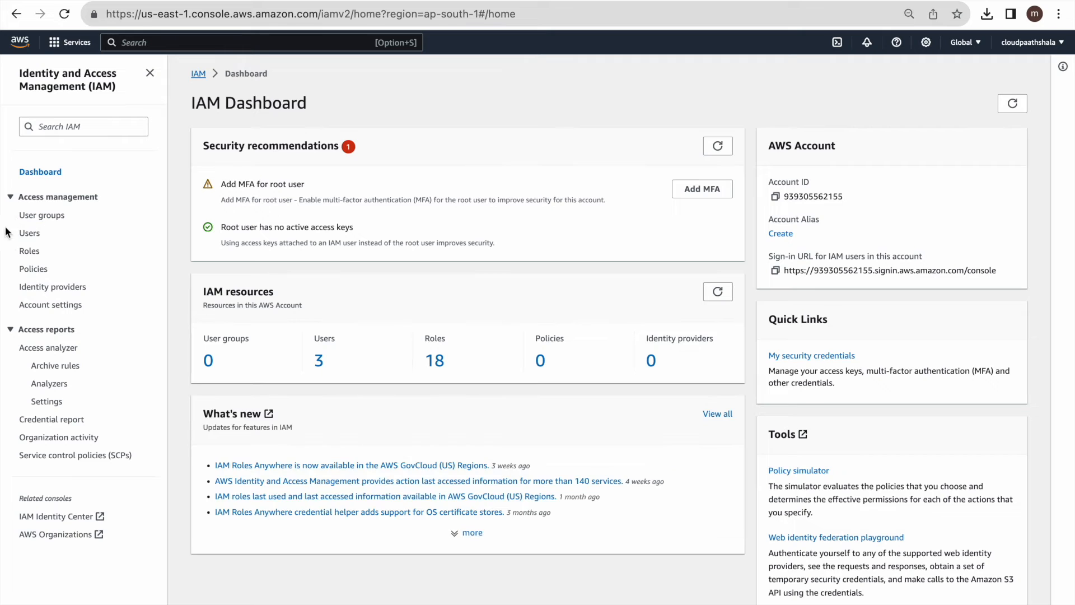
# - Start creating an IAM user named awsmigrateuser without console access and proceed to its permissions
pyautogui.click(32, 235)
pyautogui.click(972, 126)
pyautogui.click(669, 207)
pyautogui.write('awsmigrateuser')
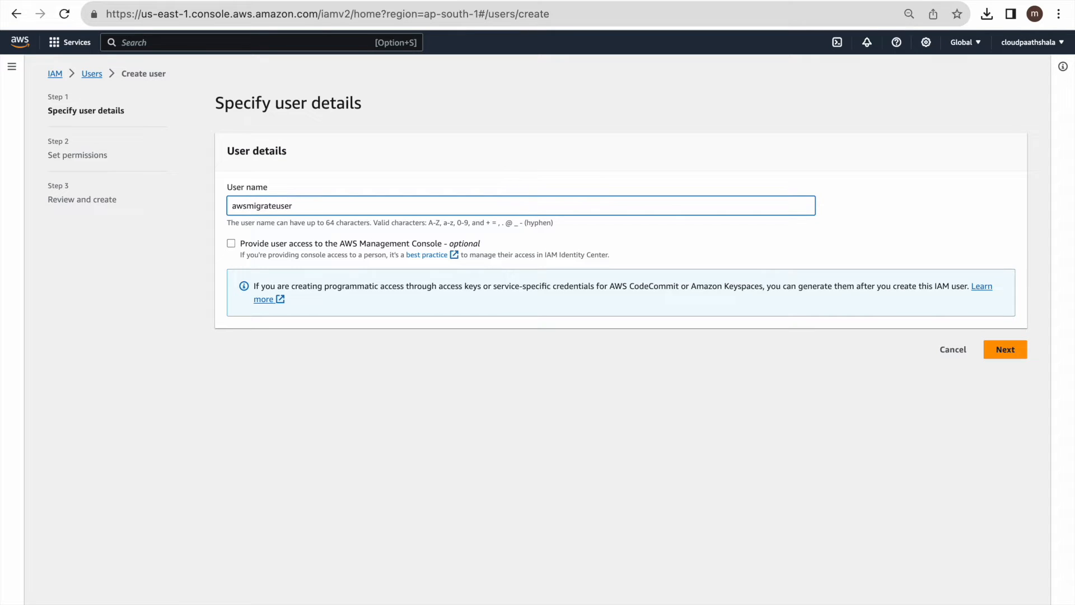
pyautogui.click(1020, 357)
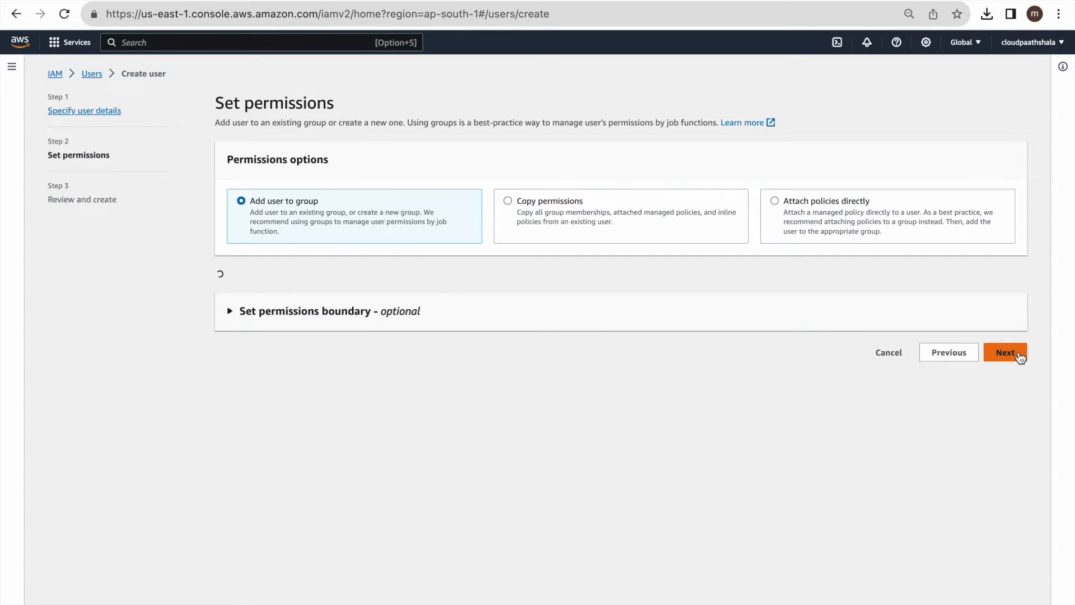
# - Attach the AWSApplicationMigrationAgentInstallationPolicy directly to the new user, searching policies for awsapplicationmigration, and create the user
pyautogui.click(827, 204)
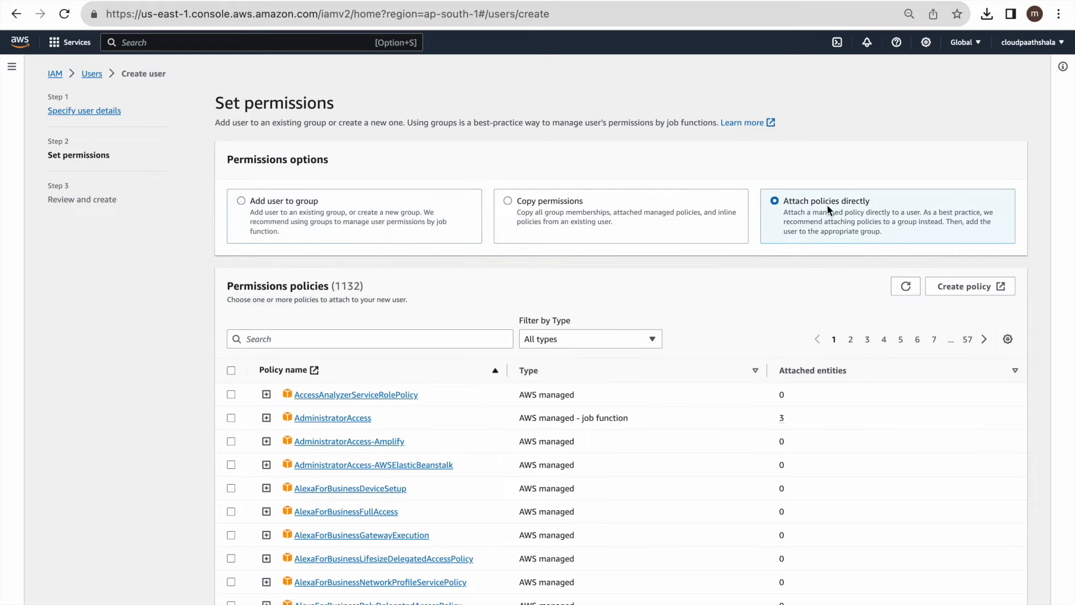
pyautogui.click(429, 337)
pyautogui.write('aws')
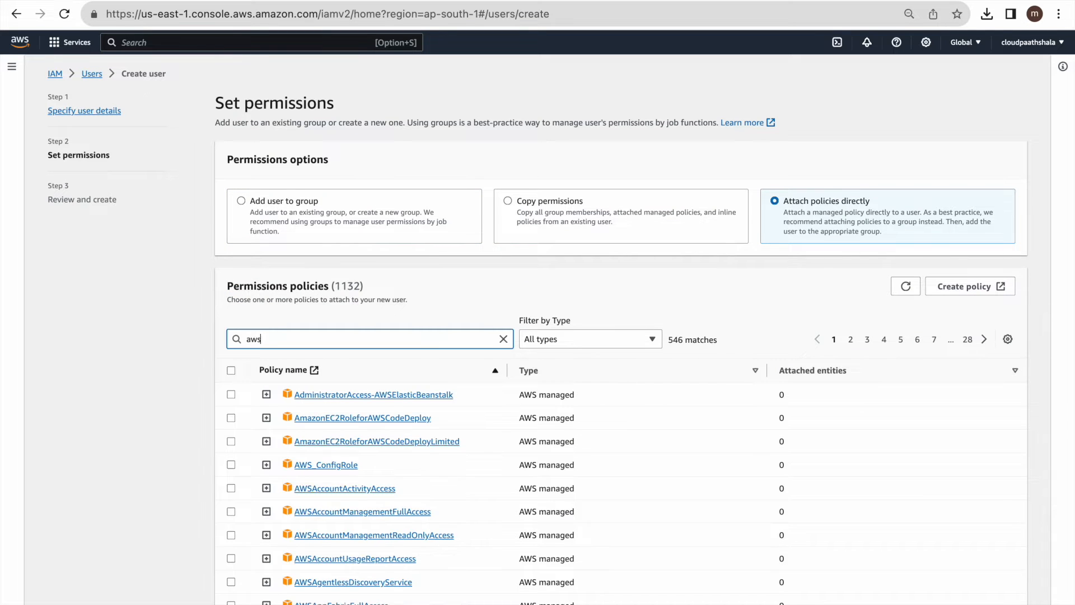
pyautogui.write('applicatio')
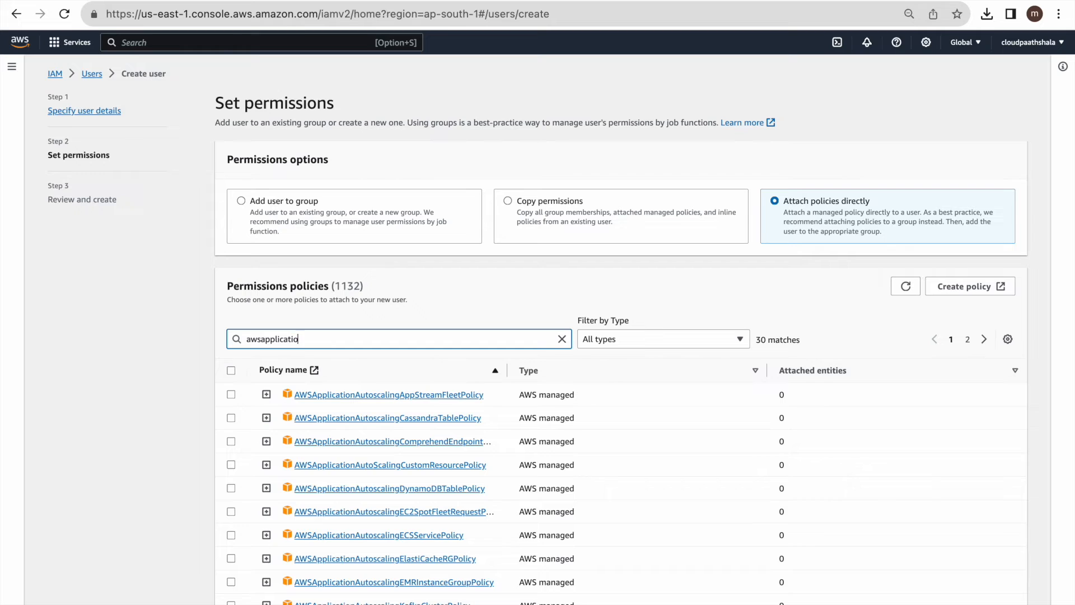
pyautogui.write('nmi')
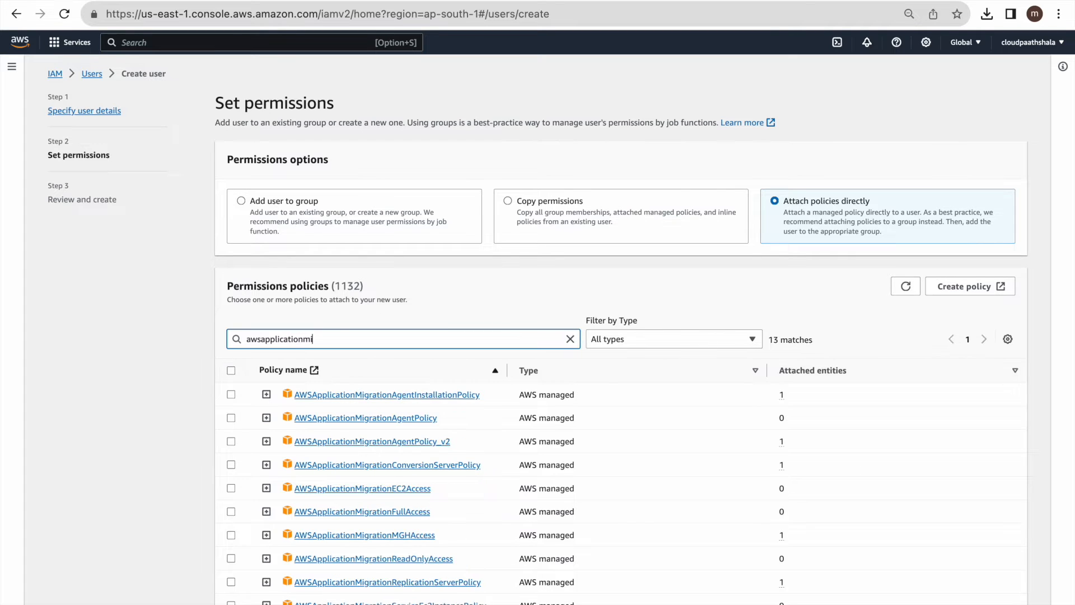
pyautogui.write('gration')
pyautogui.click(231, 395)
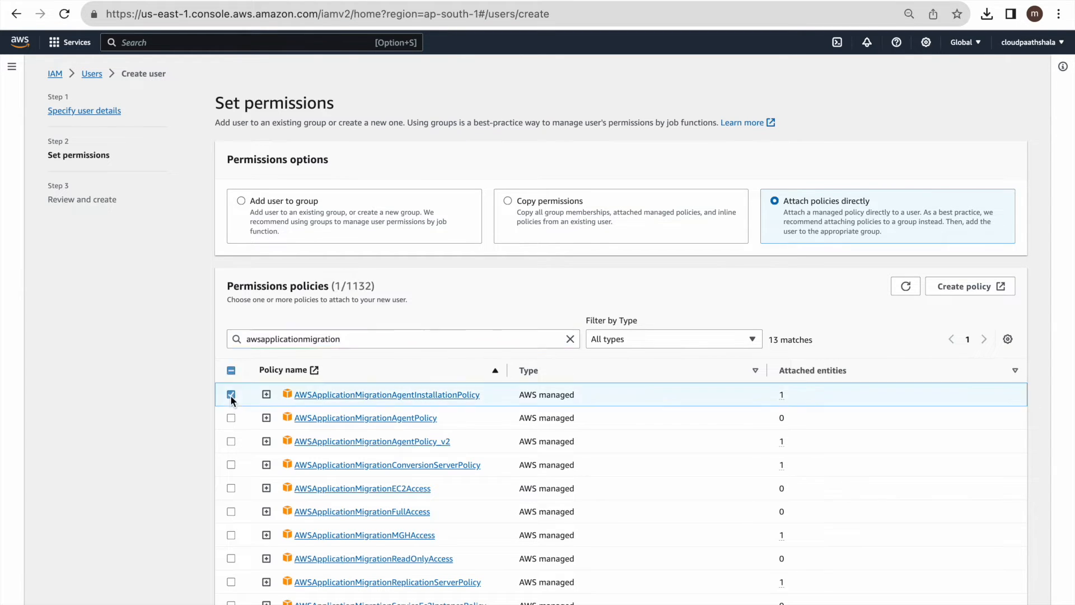
pyautogui.scroll(-3, 506, 442)
pyautogui.click(1006, 598)
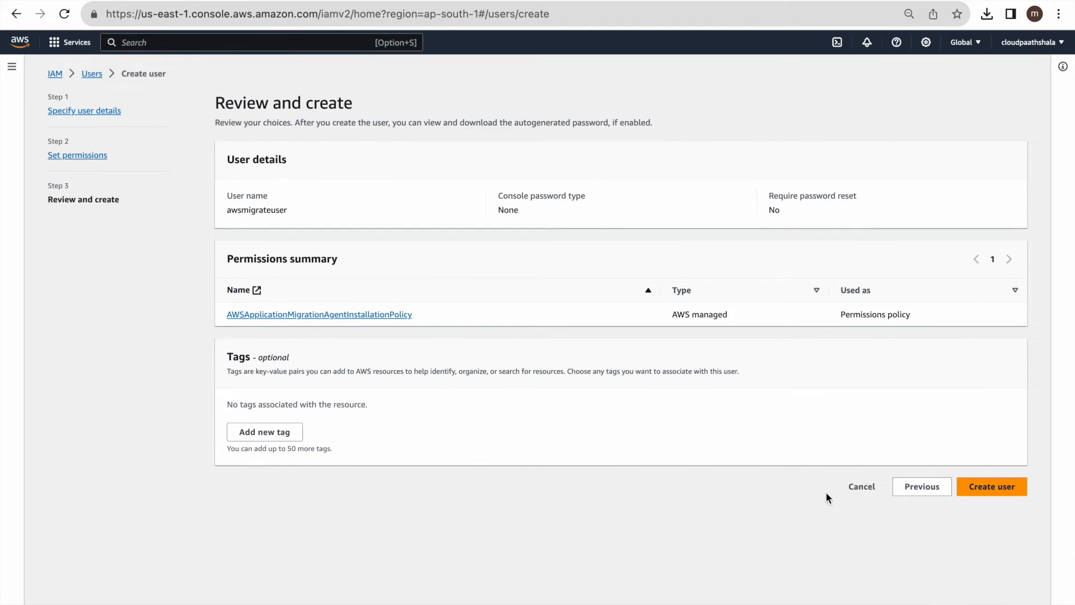
pyautogui.click(988, 486)
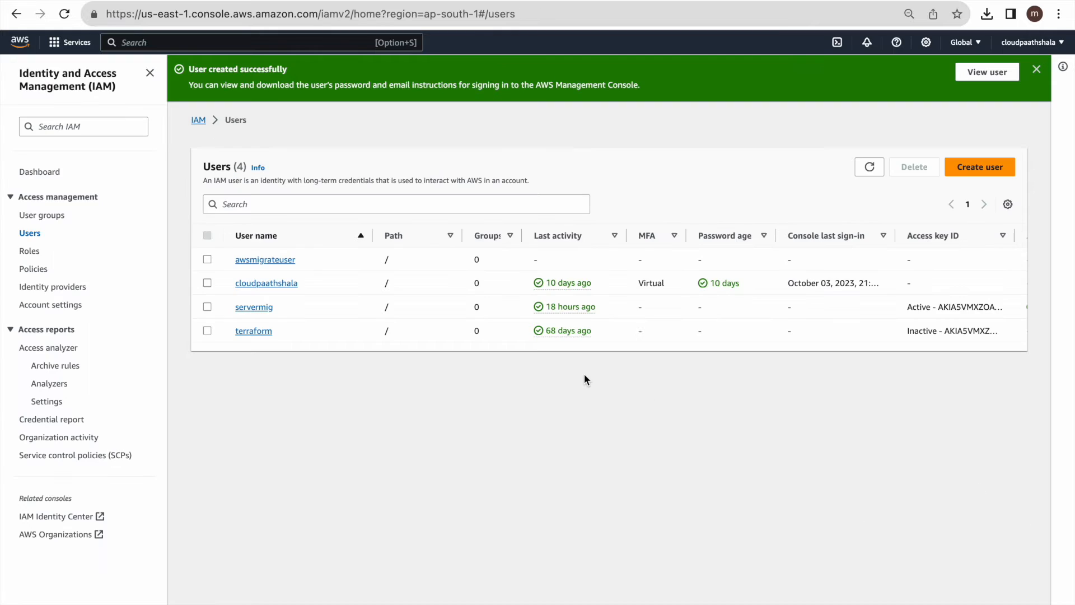
# - Create an access key for awsmigrateuser with the Command Line Interface (CLI) use case, acknowledging the recommendation and leaving the description tag empty
pyautogui.click(282, 261)
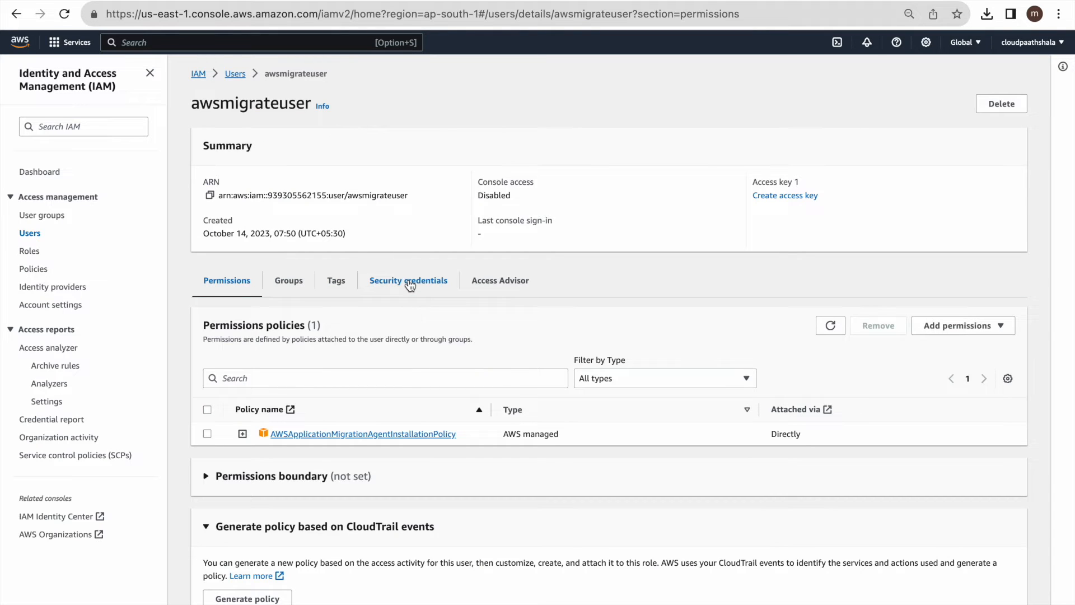
pyautogui.click(410, 281)
pyautogui.scroll(-5, 482, 351)
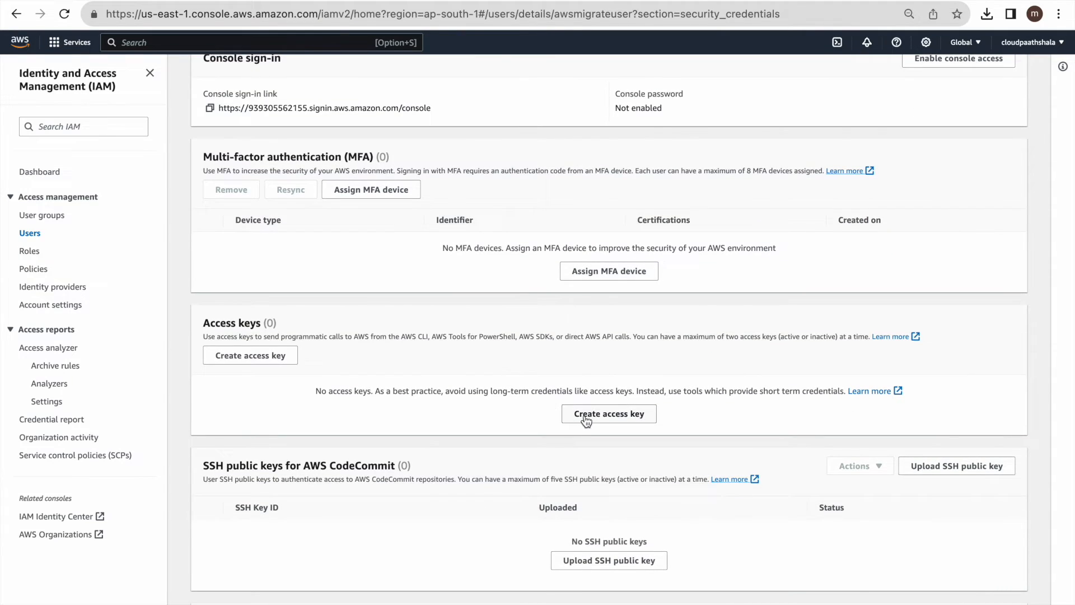
pyautogui.click(583, 418)
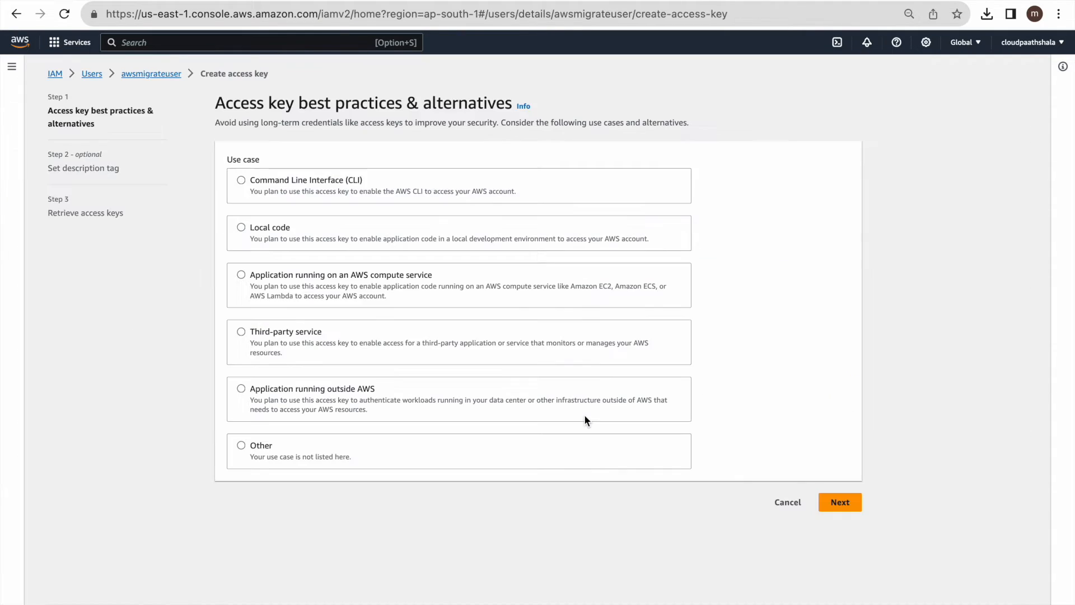
pyautogui.click(242, 178)
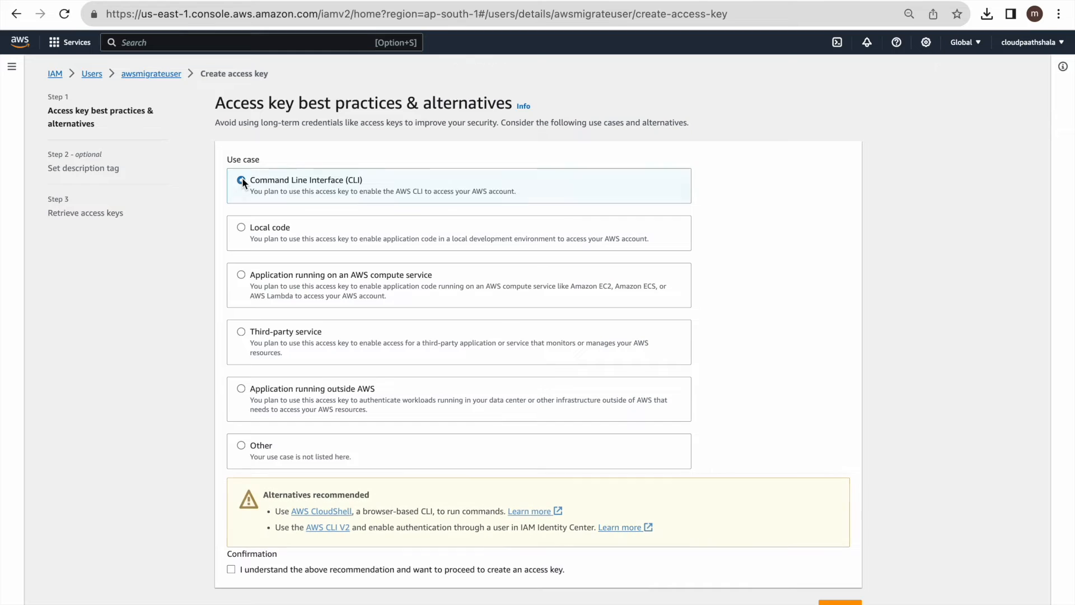
pyautogui.click(232, 568)
pyautogui.scroll(-1, 738, 466)
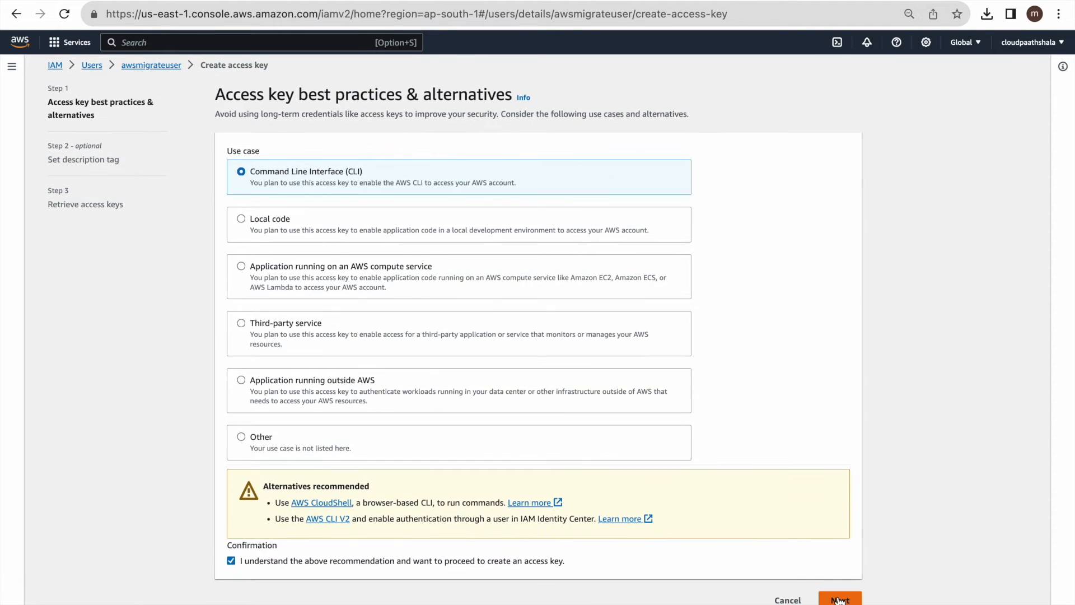
pyautogui.click(838, 600)
pyautogui.click(805, 239)
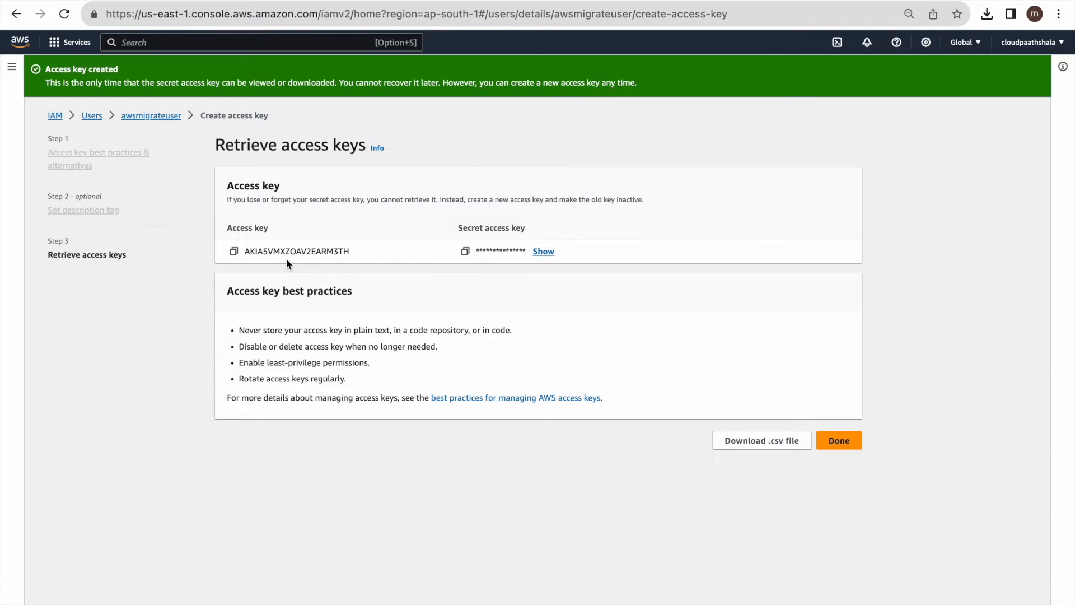
# - Copy the new access key ID and paste it as the IAM access key ID on the Add server page
pyautogui.click(233, 250)
pyautogui.click(268, 1)
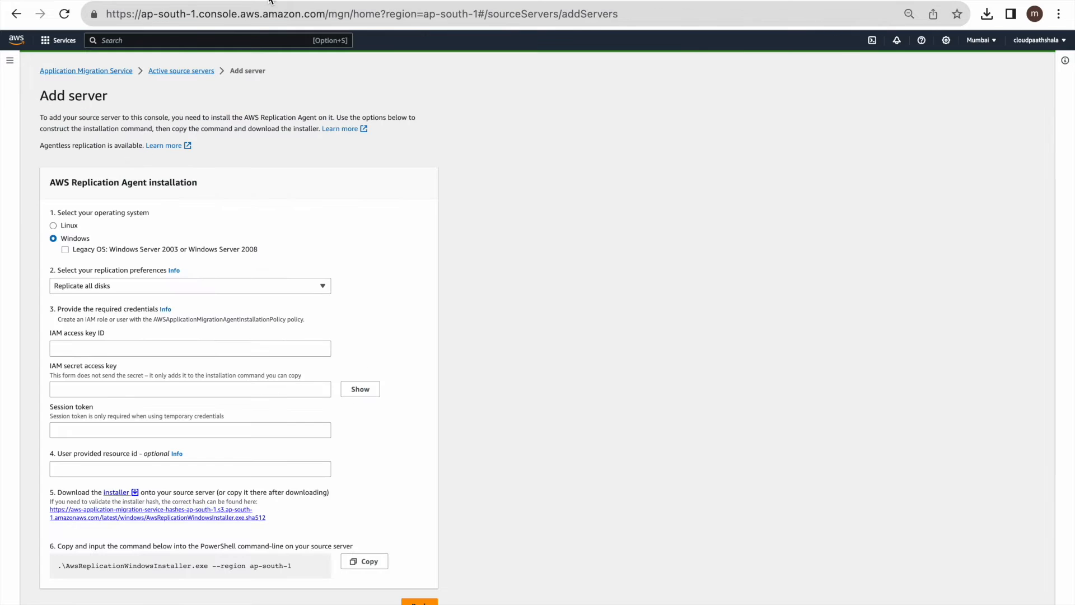
pyautogui.click(186, 348)
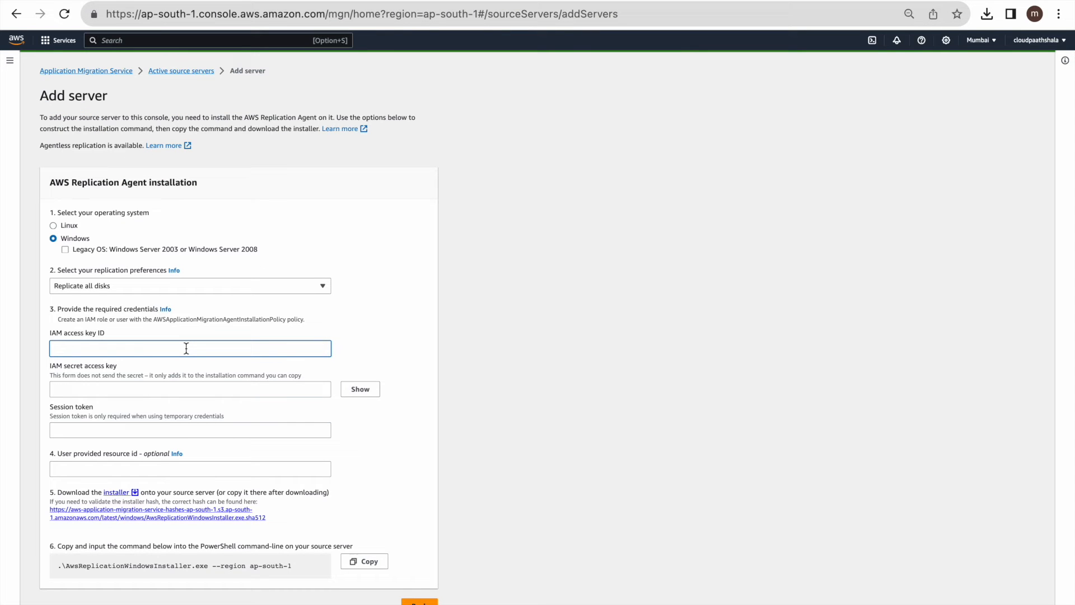
pyautogui.press('super+v')
# - Copy the secret access key from the IAM page and paste it as the IAM secret access key on the Add server page
pyautogui.click(448, 1)
pyautogui.click(465, 252)
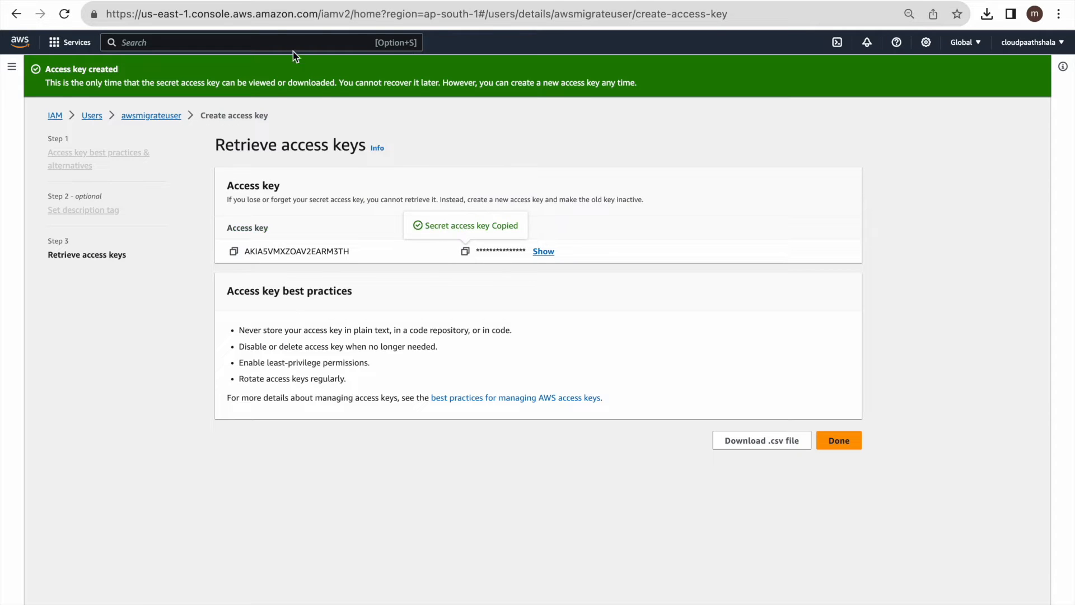
pyautogui.click(267, 1)
pyautogui.click(174, 391)
pyautogui.press('super+v')
pyautogui.click(402, 458)
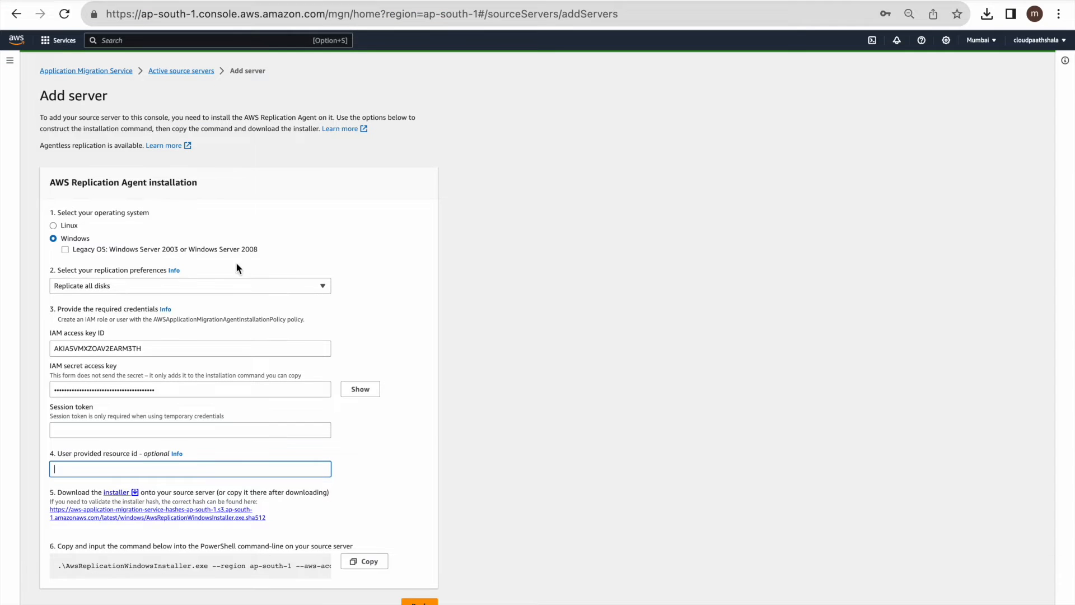
# - Copy the replication agent installer's link address, switch to Microsoft Remote Desktop, and download the installer in the source server's browser
pyautogui.rightClick(116, 493)
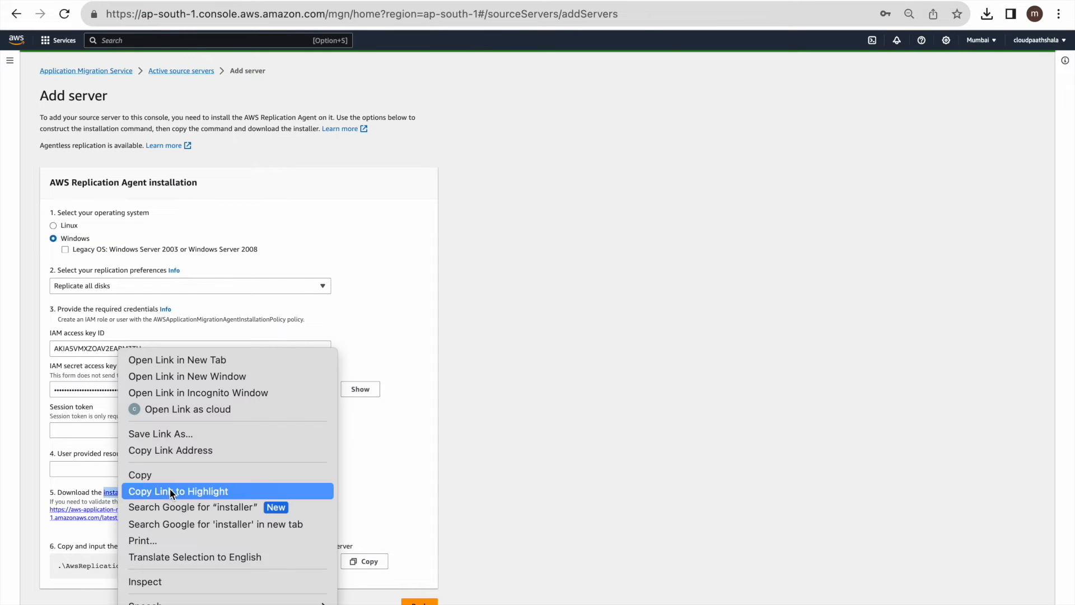
pyautogui.click(180, 449)
pyautogui.moveTo(55, 3)
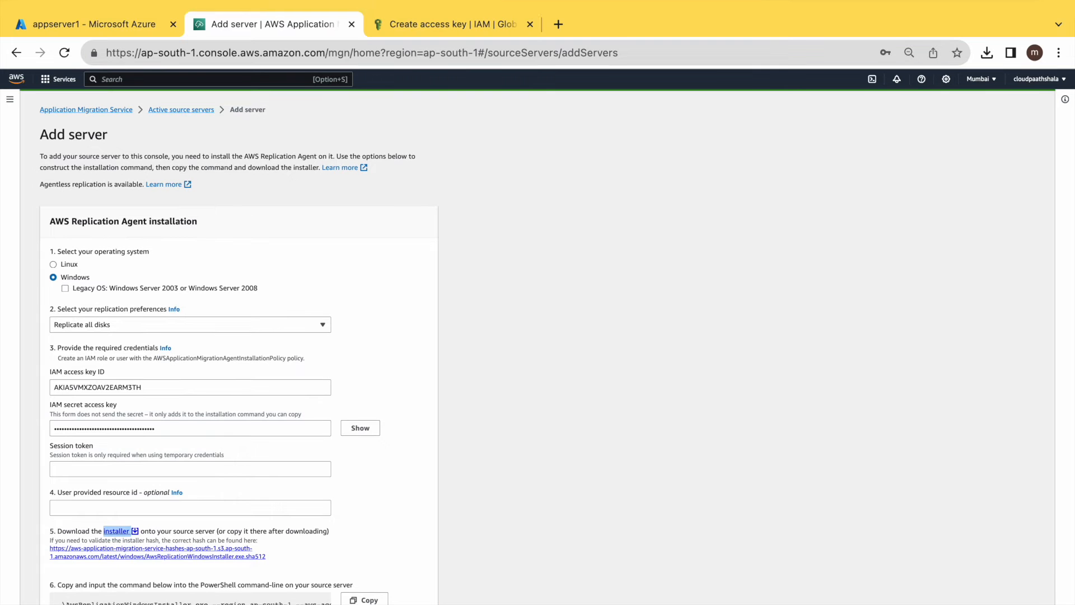
pyautogui.click(49, 2)
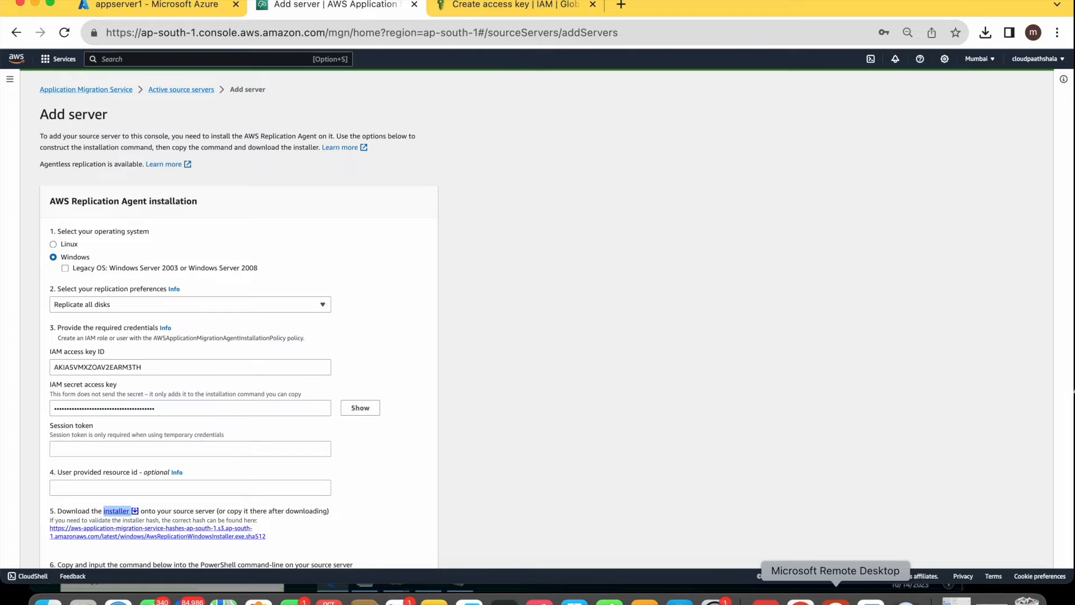
pyautogui.click(835, 600)
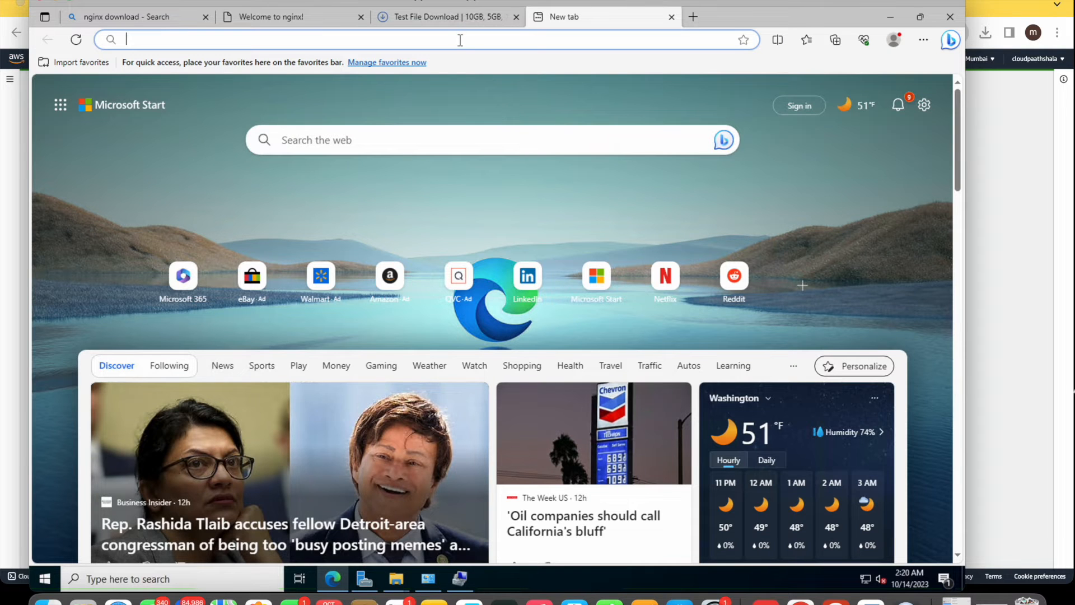
pyautogui.hotkey('ctrl', 'v')
pyautogui.press('Return')
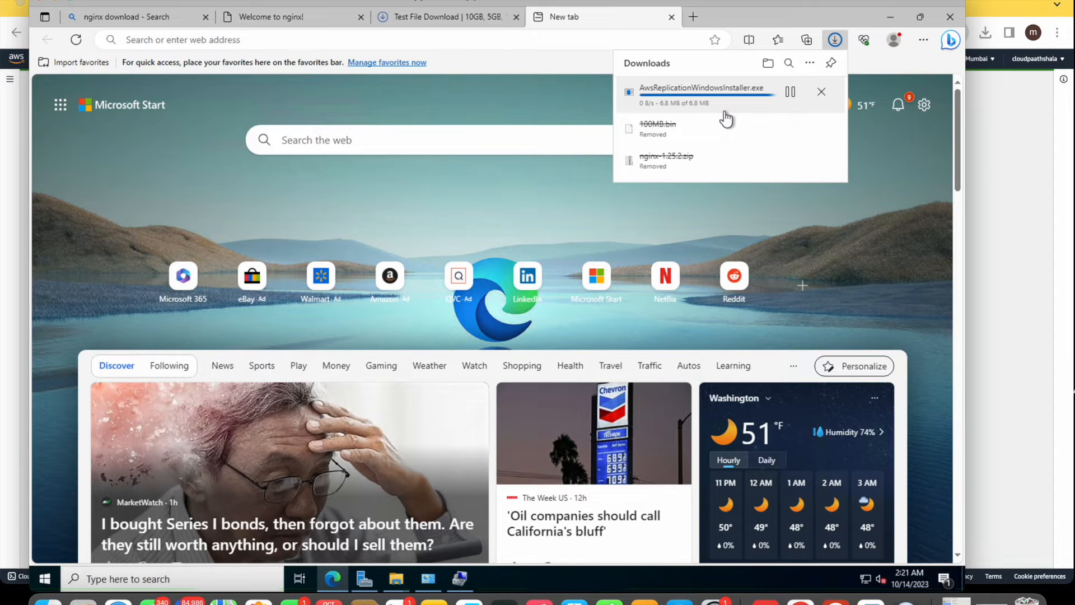
# - Return to the Add server page, review the full generated agent installation command, and copy it
pyautogui.click(1013, 219)
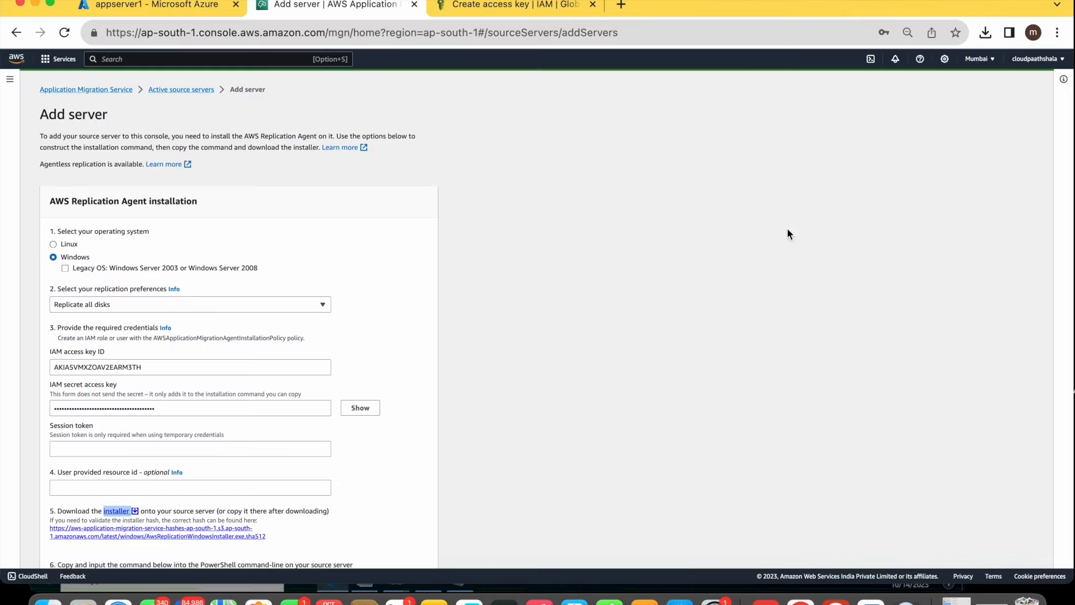
pyautogui.scroll(-3, 397, 285)
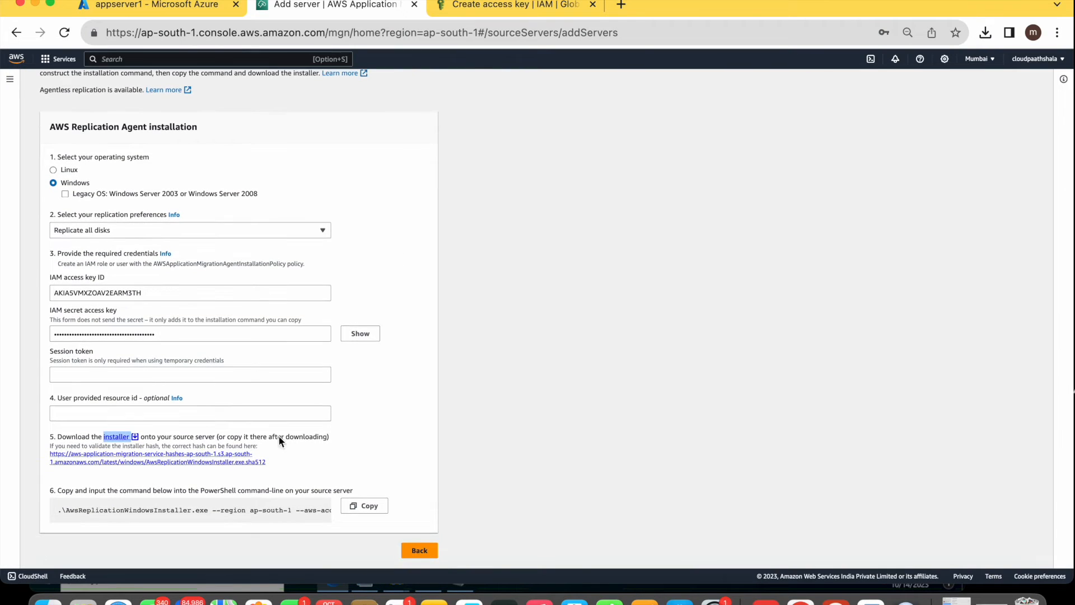
pyautogui.click(361, 509)
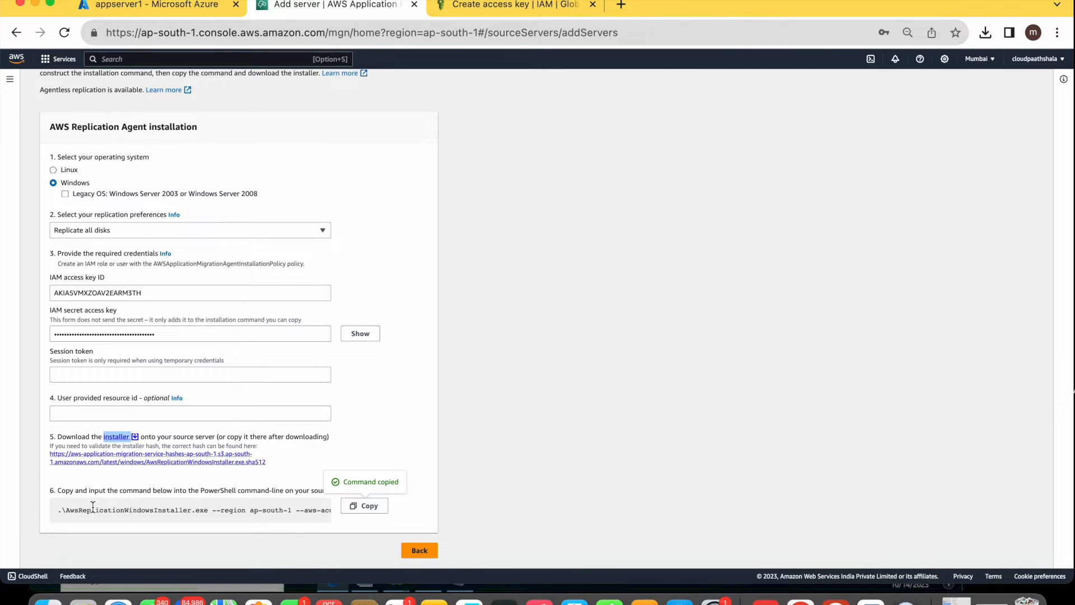
pyautogui.moveTo(65, 509); pyautogui.dragTo(203, 509)
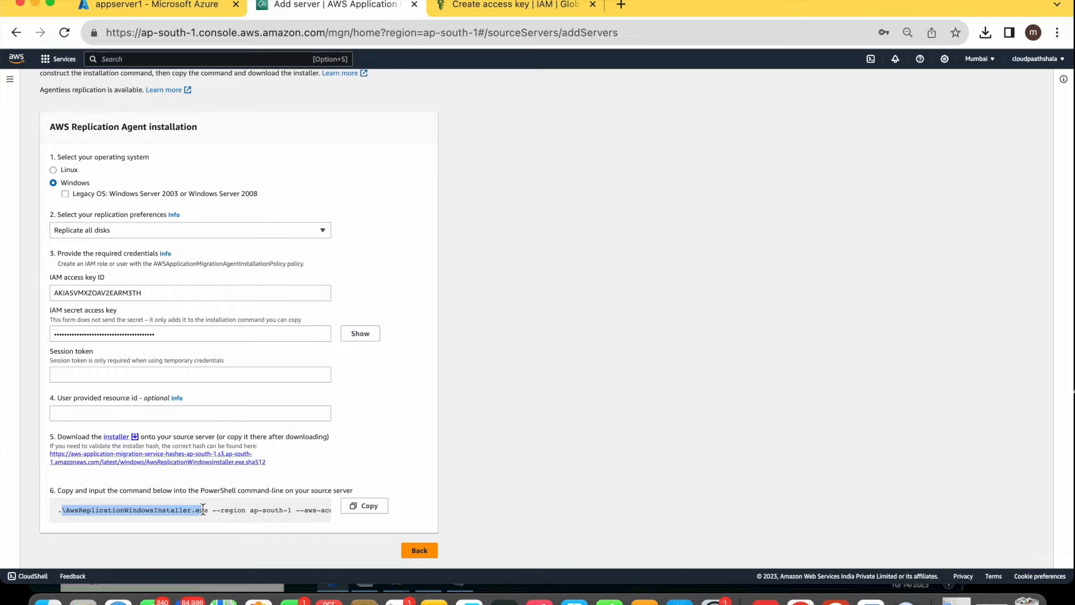
pyautogui.hscroll(2, 202, 510)
pyautogui.hscroll(-2, 203, 510)
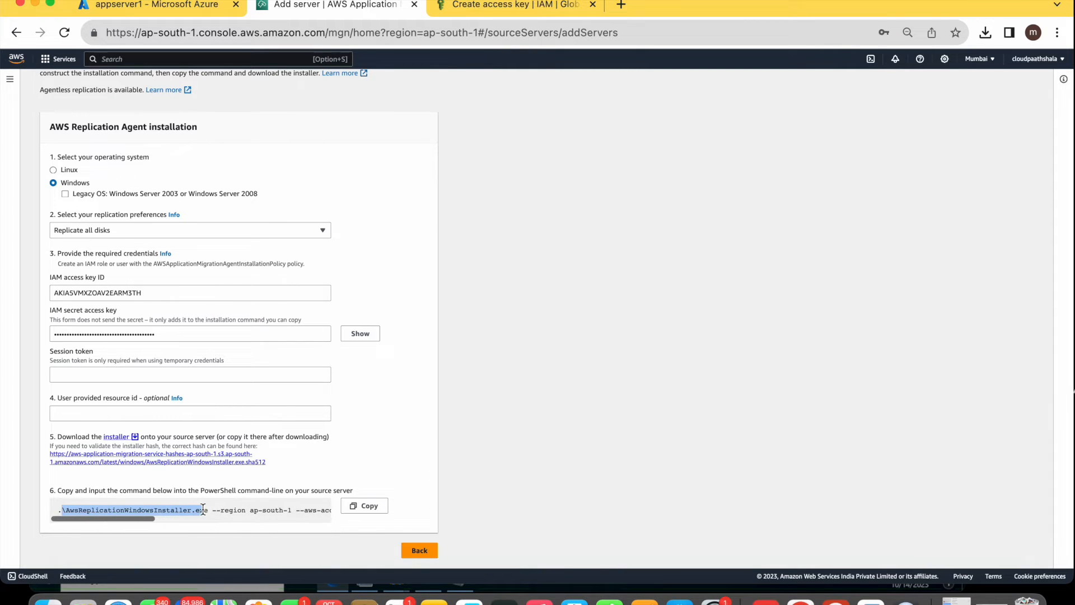
pyautogui.hscroll(3, 203, 510)
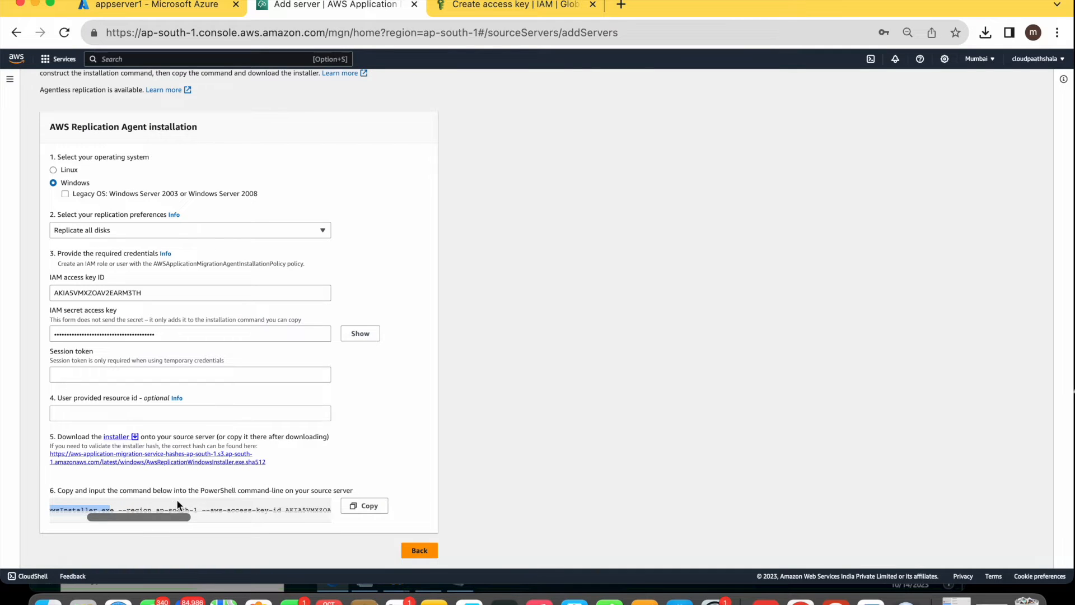
pyautogui.hscroll(2, 193, 507)
pyautogui.hscroll(3, 263, 501)
pyautogui.hscroll(2, 263, 496)
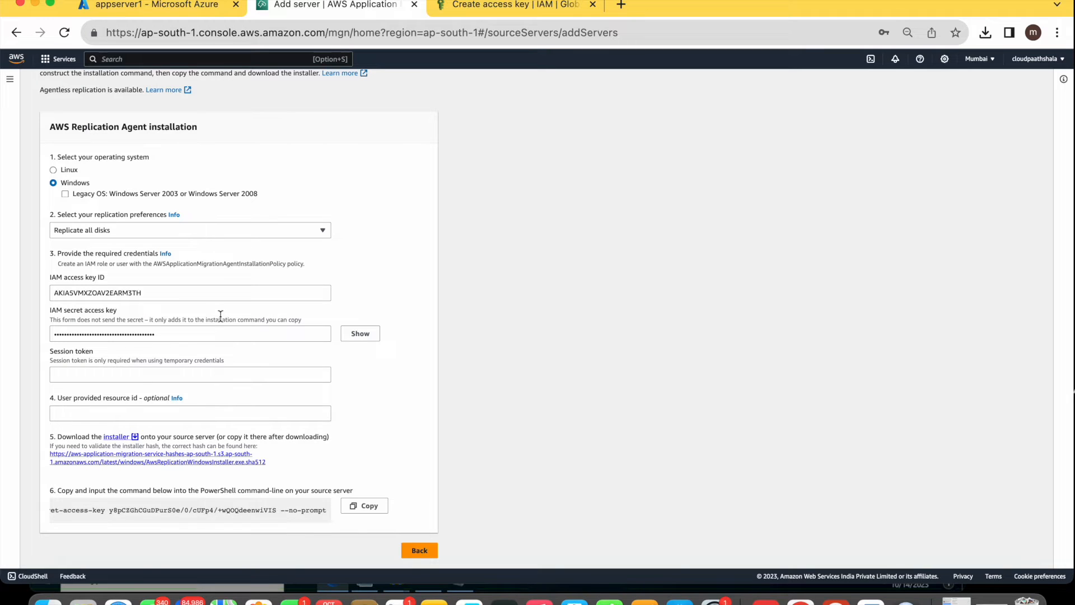
pyautogui.click(364, 505)
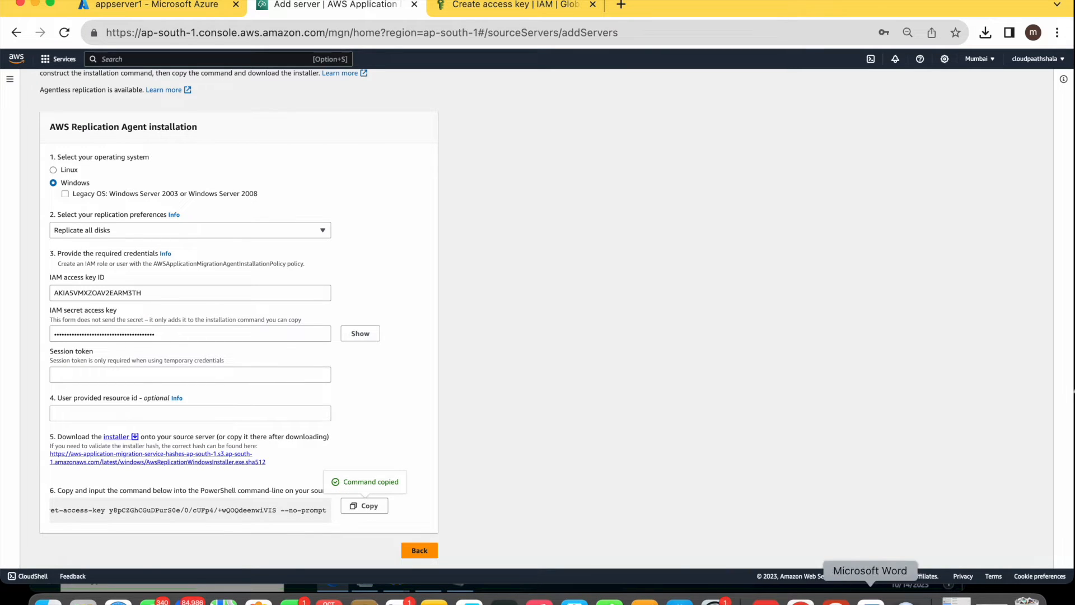
# - Switch to Microsoft Remote Desktop and open Windows PowerShell ISE on the source server
pyautogui.click(834, 600)
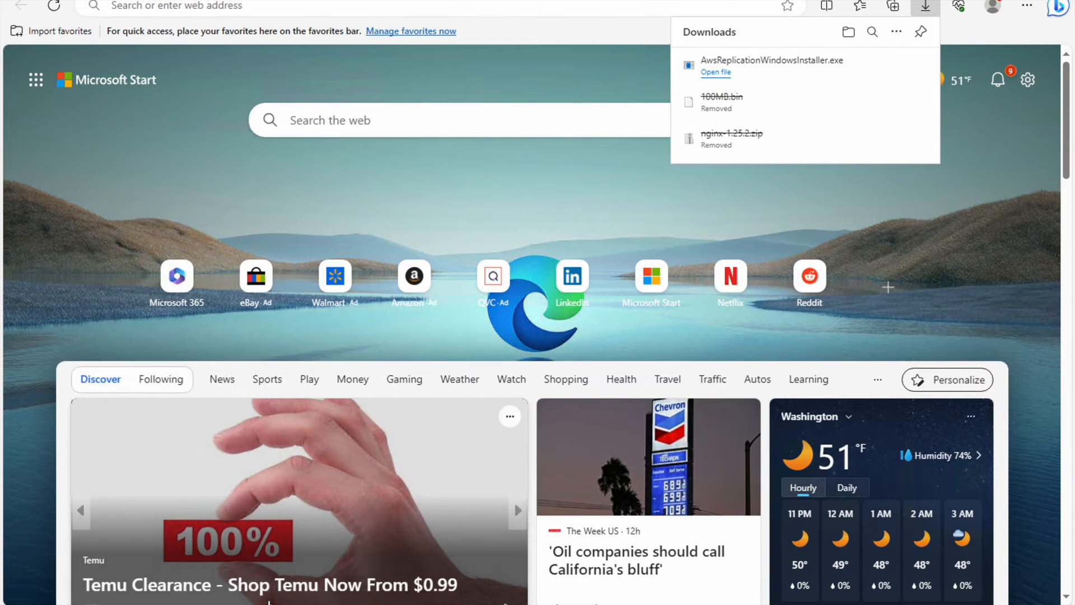
pyautogui.click(19, 604)
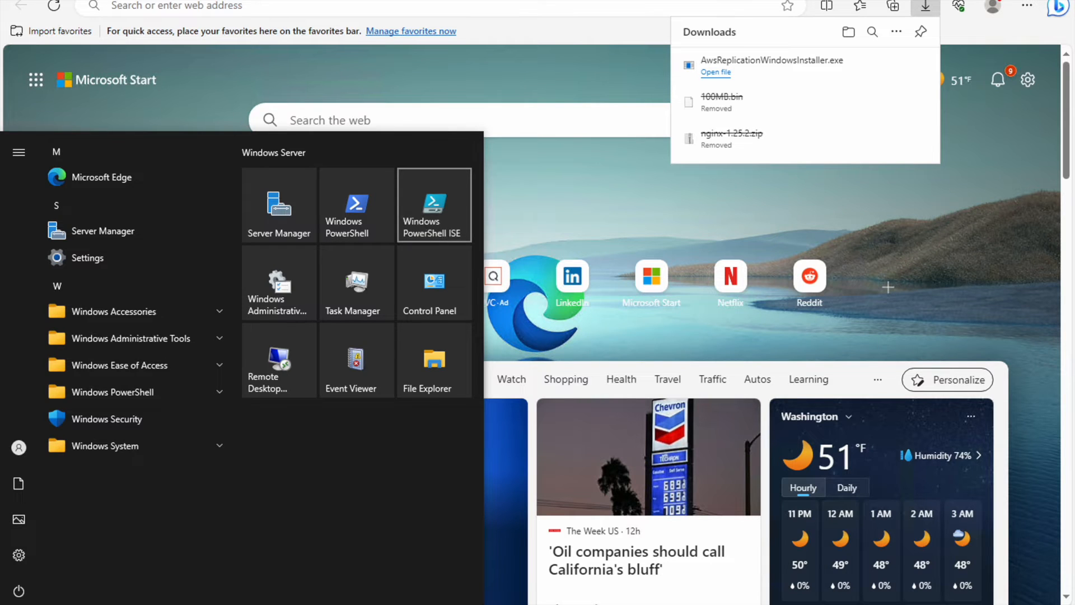
pyautogui.click(420, 224)
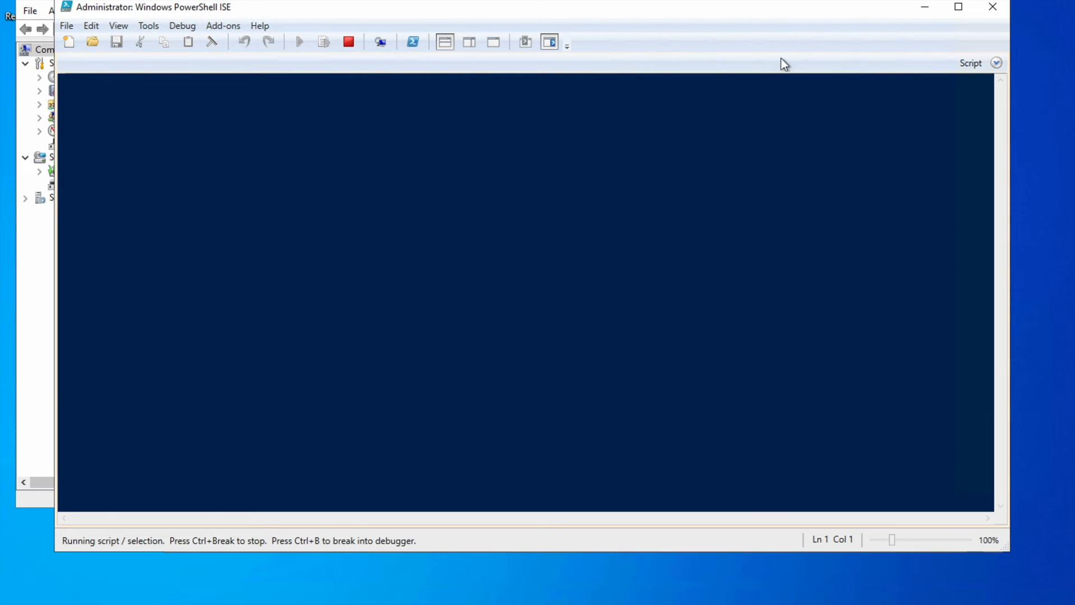
# - Change the PowerShell working directory to the Downloads folder with cd .\Downloads
pyautogui.write('cd DOw')
pyautogui.press('Tab')
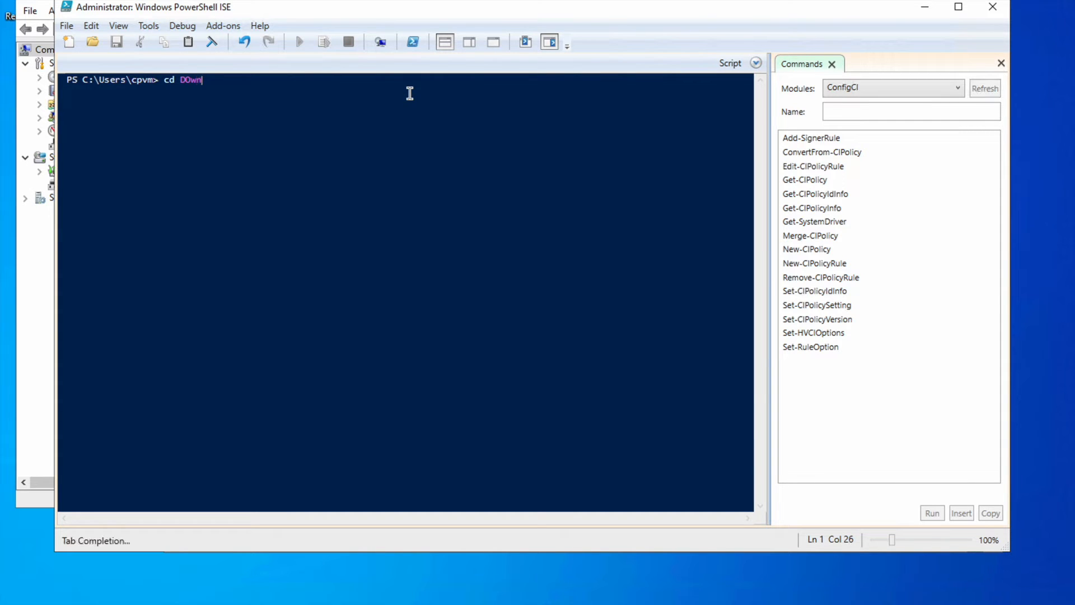
pyautogui.press('BackSpace')
pyautogui.press('BackSpace')
pyautogui.write('ow')
pyautogui.press('Tab')
pyautogui.press('Return')
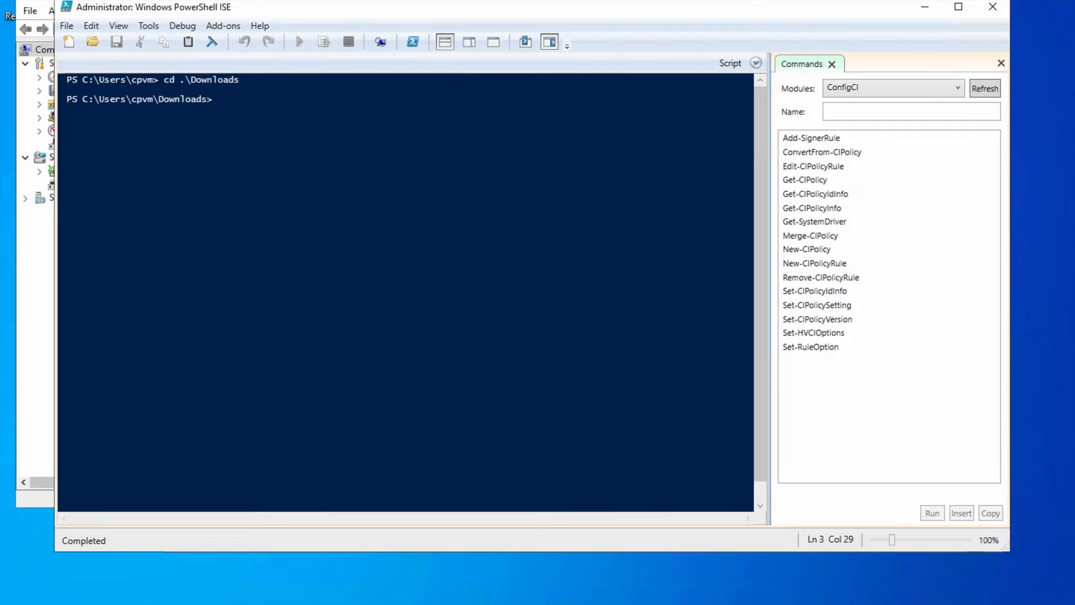
# - Check the Downloads folder in File Explorer for the AwsReplicationWindowsInstaller file and return to PowerShell ISE
pyautogui.click(422, 604)
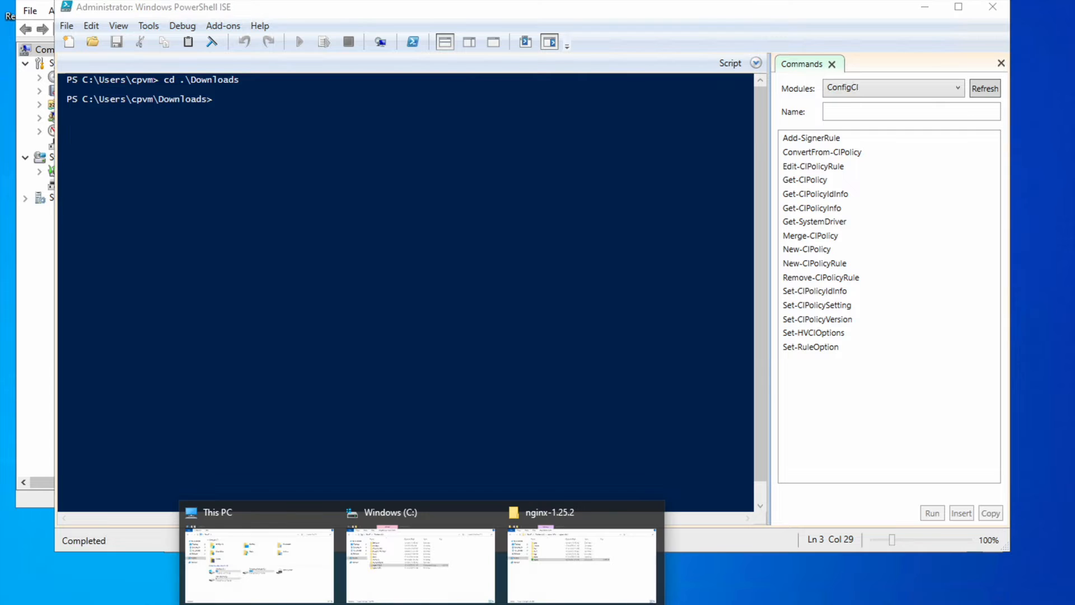
pyautogui.click(277, 570)
pyautogui.click(178, 200)
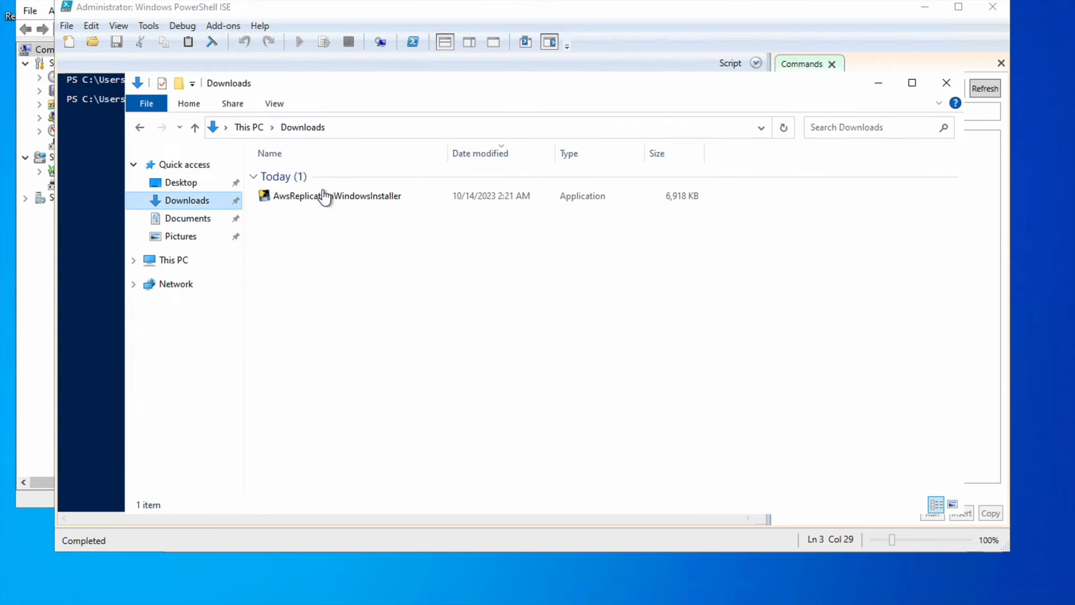
pyautogui.click(111, 175)
# - Try to run the copied replication agent installation command, including the AWS access key ID and secret access key, and examine its output
pyautogui.click(236, 106)
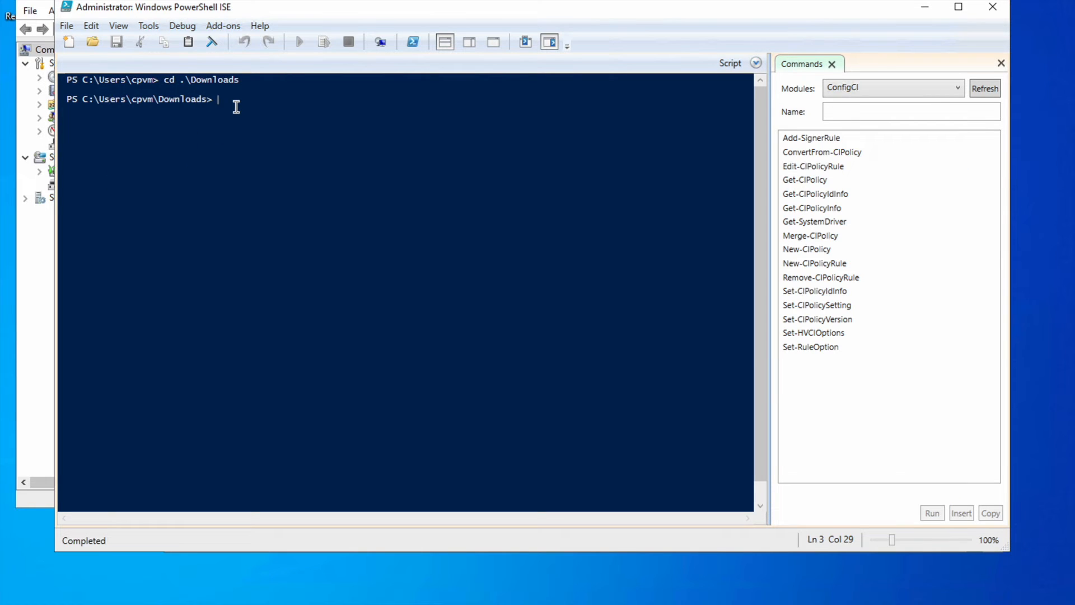
pyautogui.rightClick(237, 107)
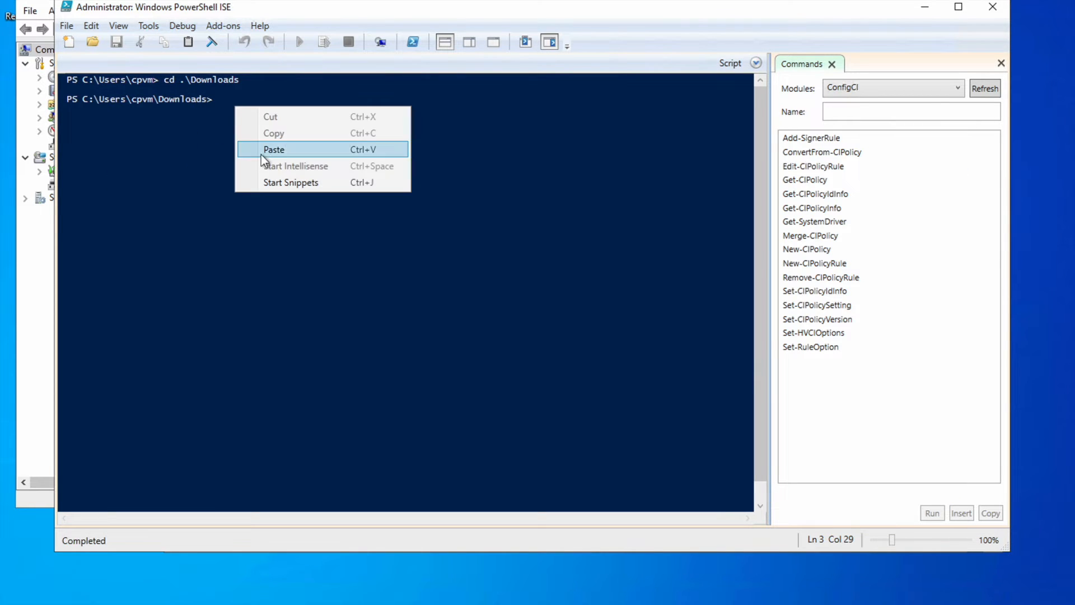
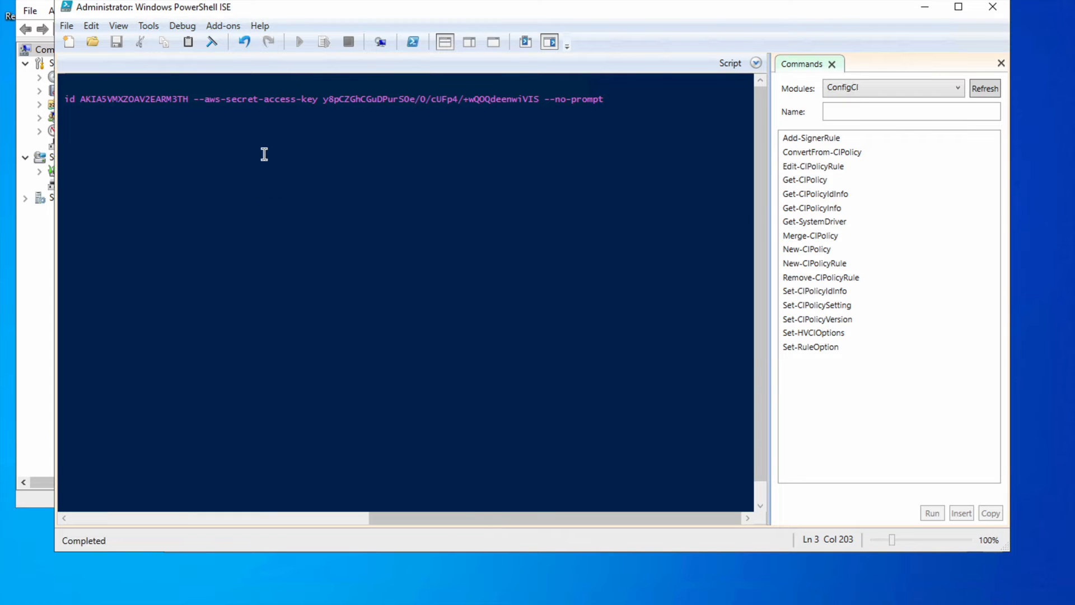
pyautogui.press('Return')
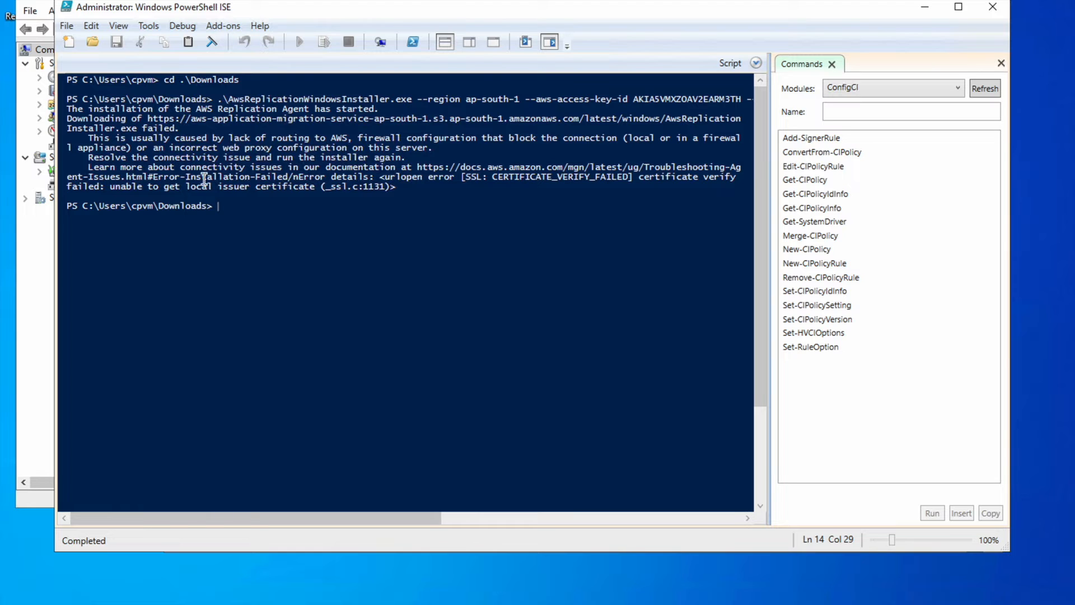
pyautogui.moveTo(149, 177); pyautogui.dragTo(736, 181)
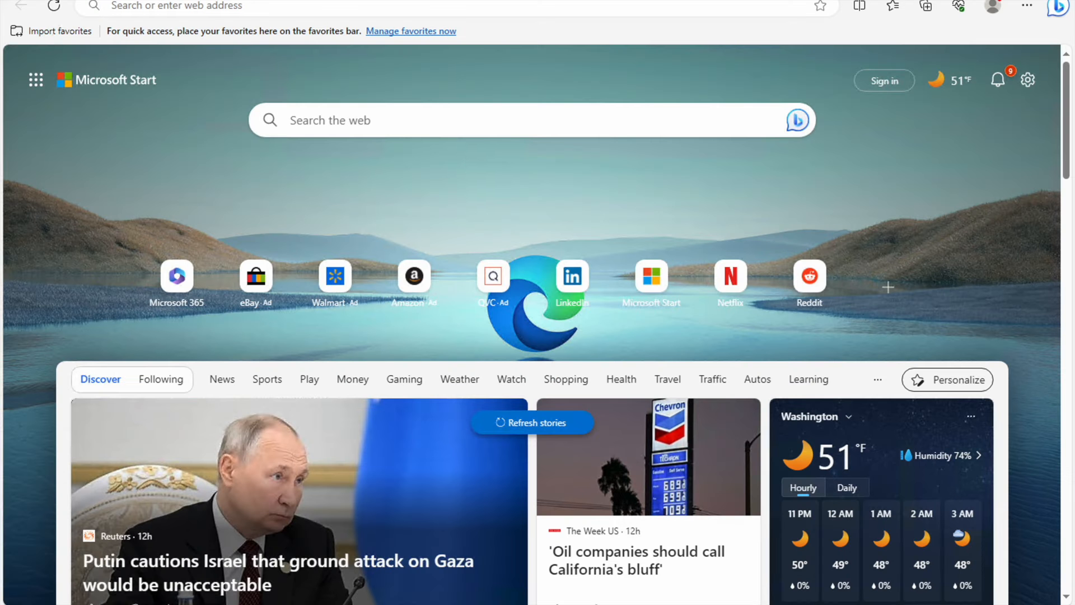
# - Search the web for "aws root certificate" in Microsoft Edge and open the Amazon Trust Services Repository page
pyautogui.click(548, 7)
pyautogui.write('a')
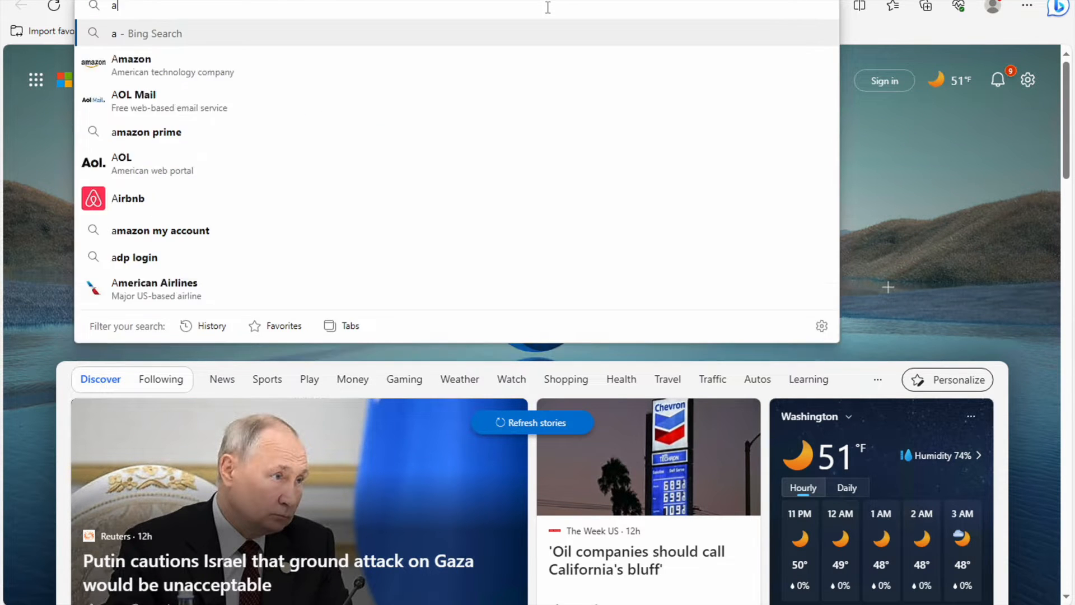
pyautogui.write('ws root certo')
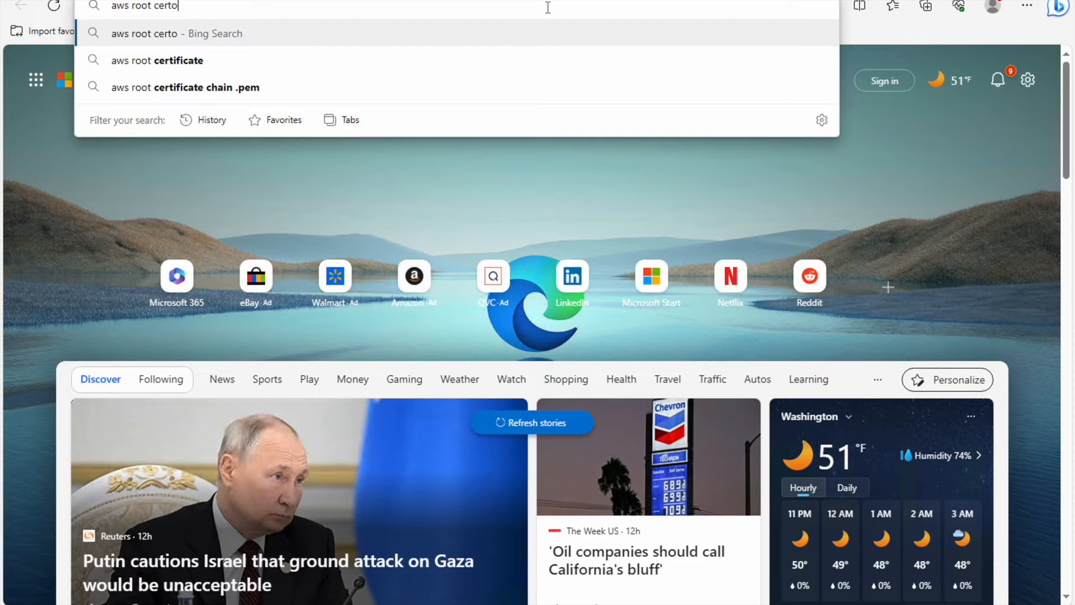
pyautogui.press('BackSpace')
pyautogui.write('ificate')
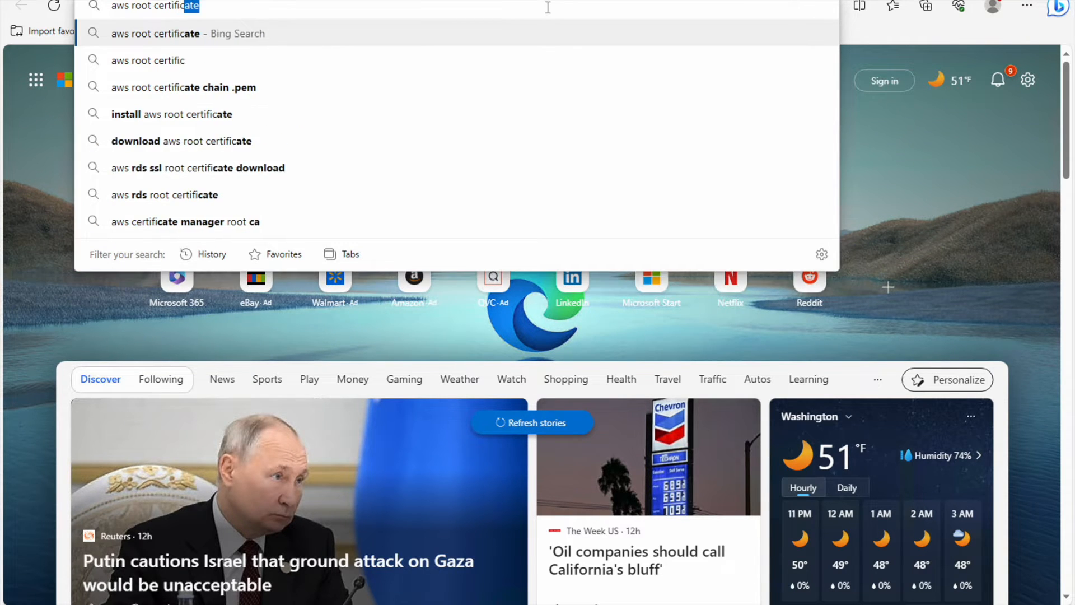
pyautogui.press('Return')
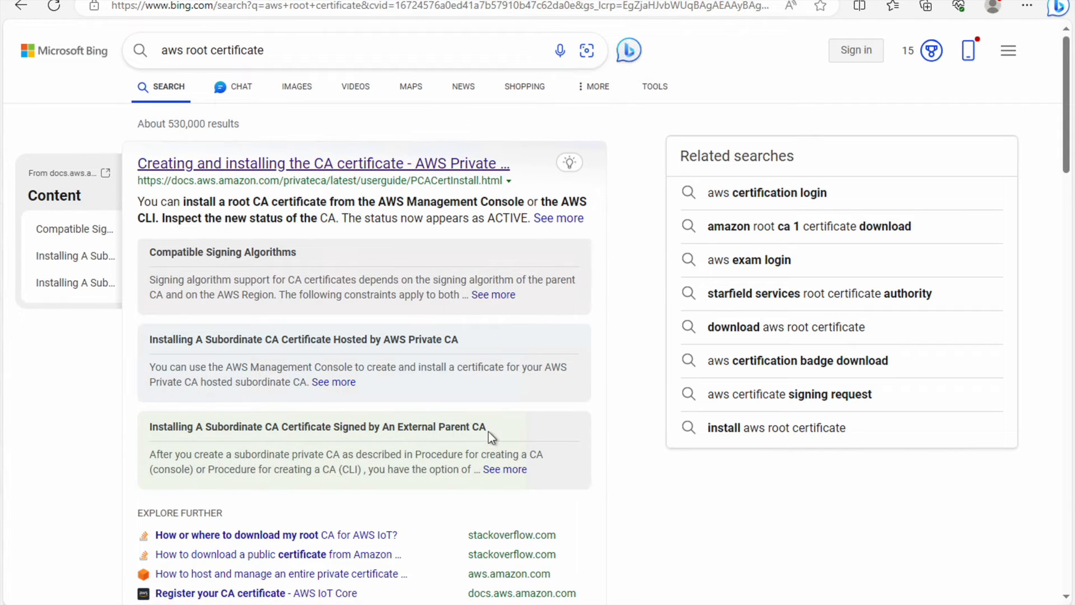
pyautogui.scroll(-5, 647, 522)
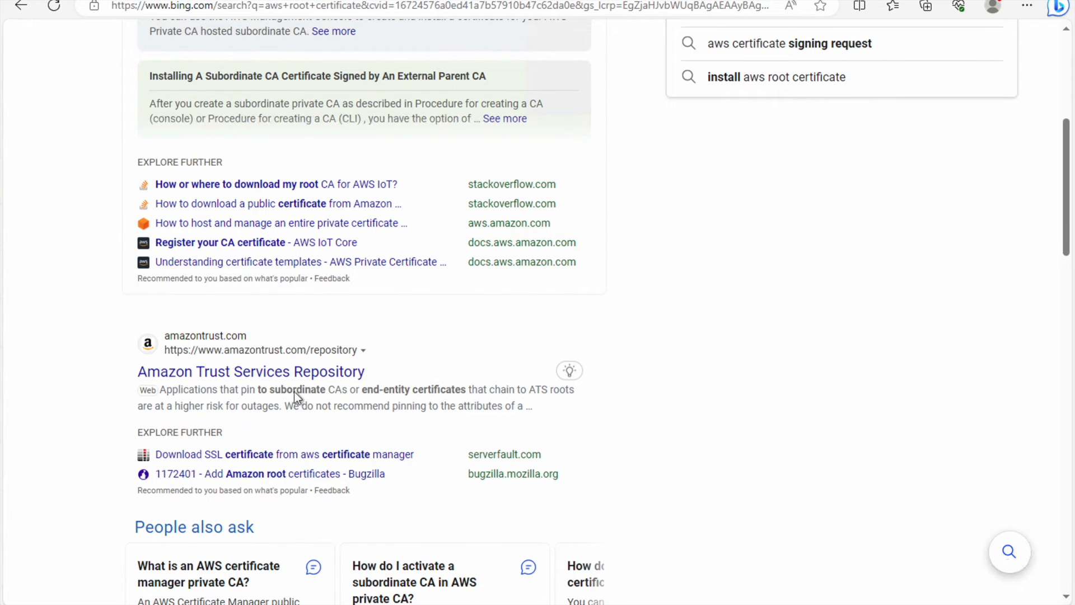
pyautogui.click(260, 371)
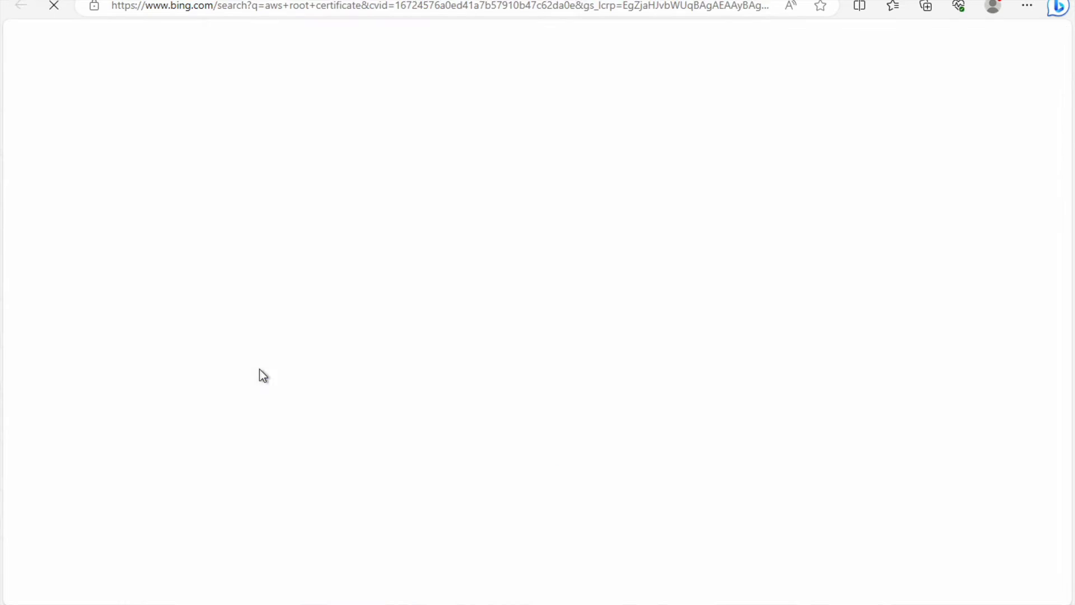
# - Download the self-signed DER certificate for Amazon Root CA 1 from the Root CAs table and keep the flagged file
pyautogui.scroll(-3, 584, 322)
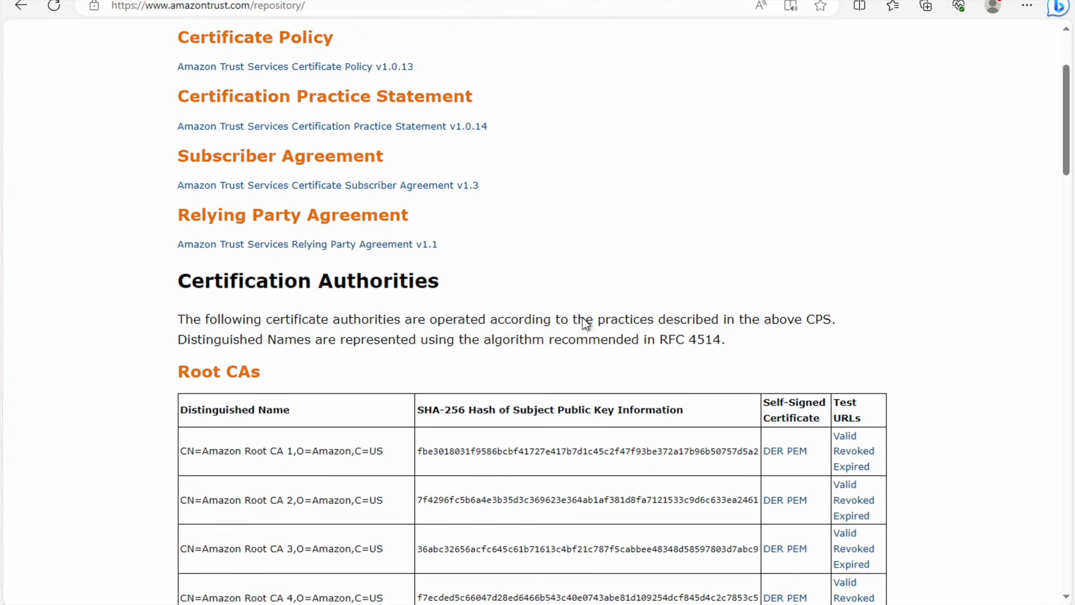
pyautogui.scroll(-2, 583, 317)
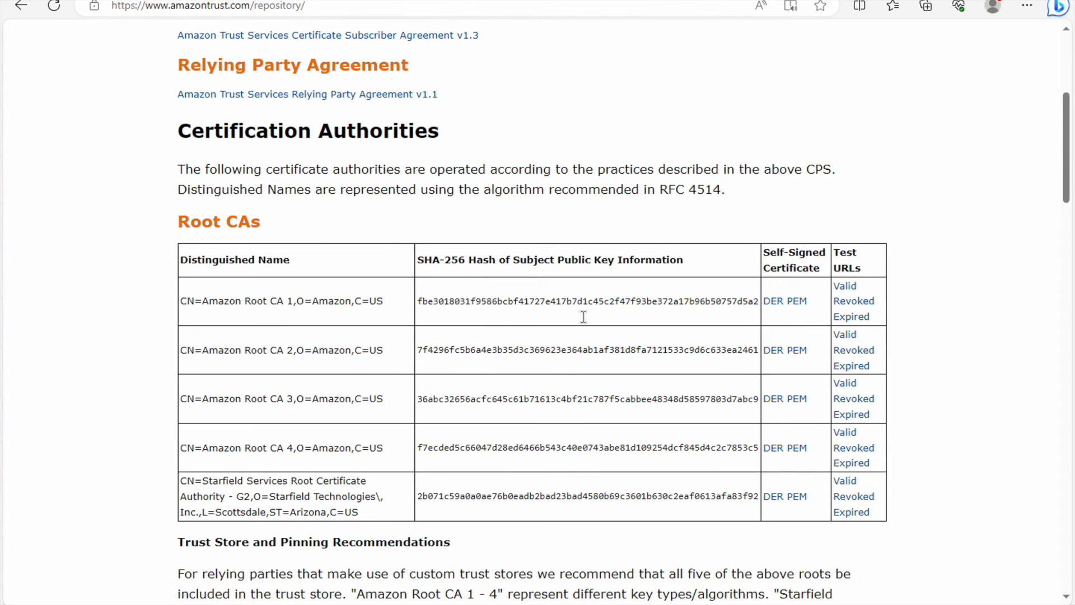
pyautogui.click(771, 305)
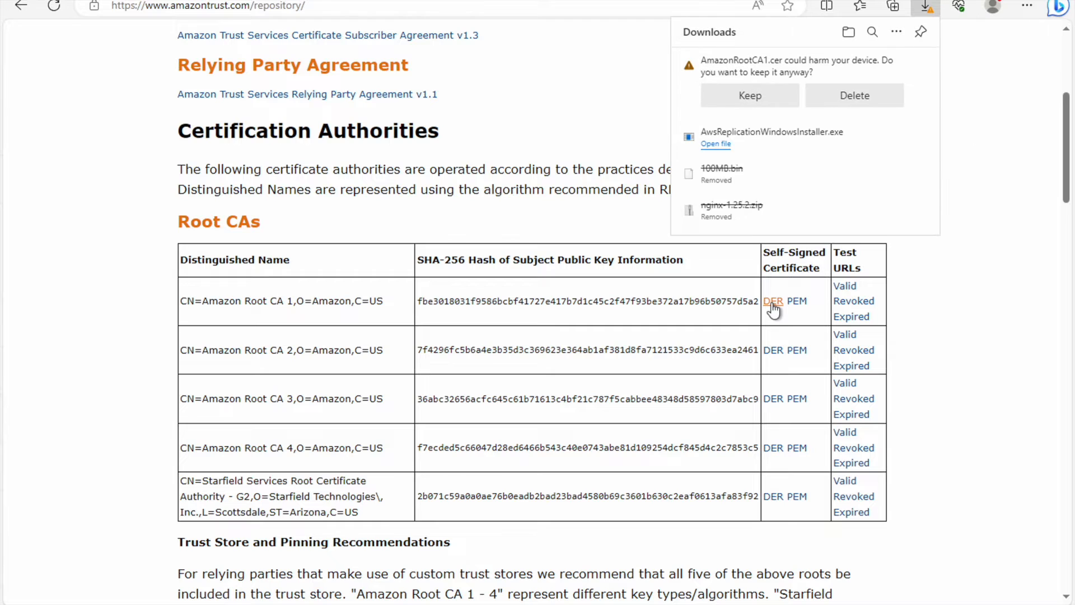
pyautogui.click(749, 96)
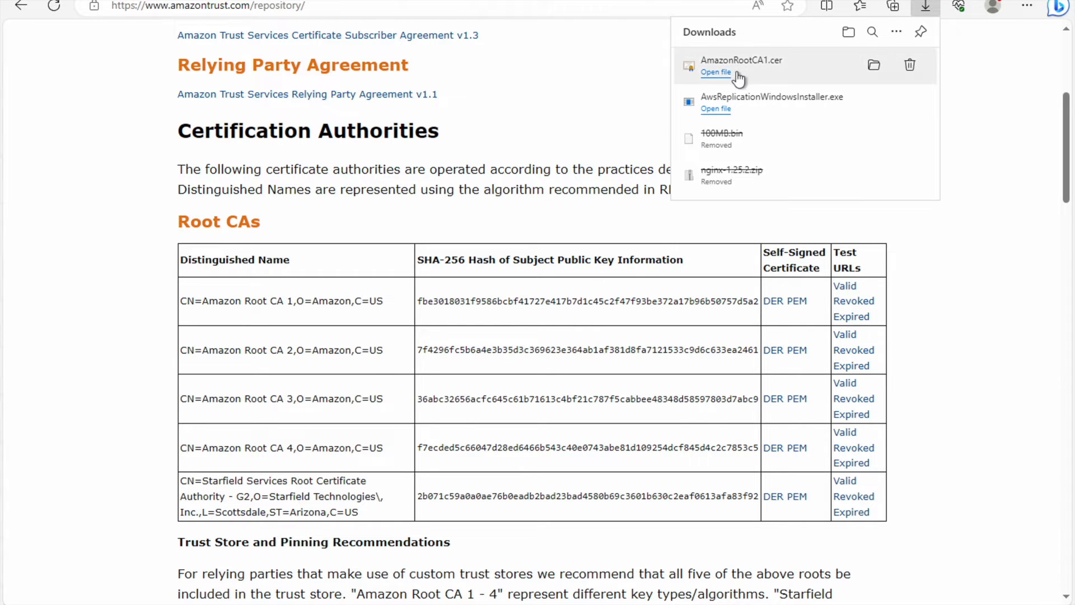
# - Open AmazonRootCA1.cer and start its installation with Current User as the store location
pyautogui.click(725, 73)
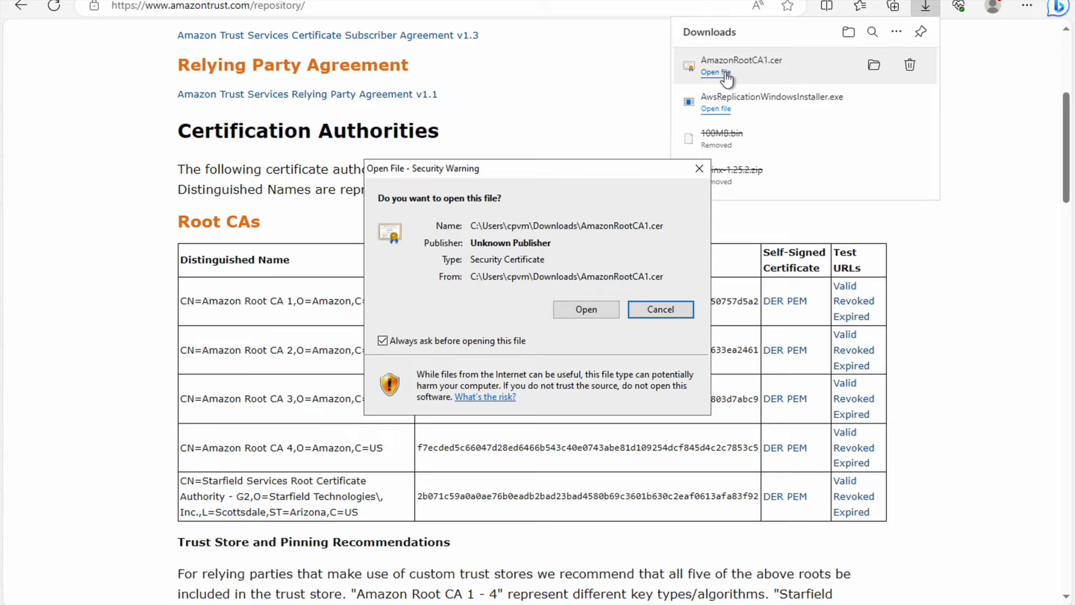
pyautogui.click(597, 311)
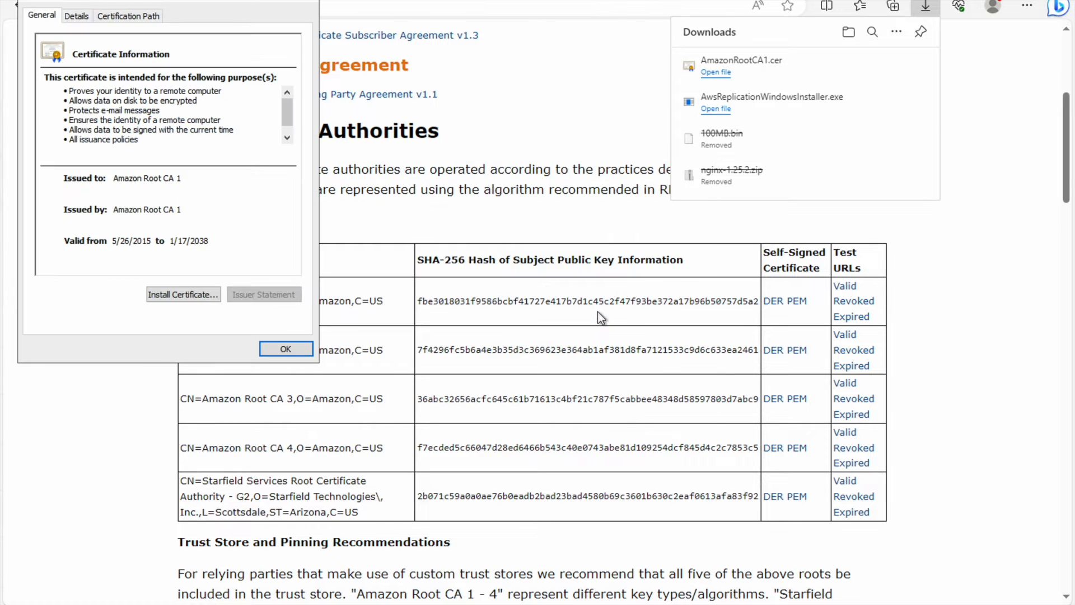
pyautogui.click(200, 296)
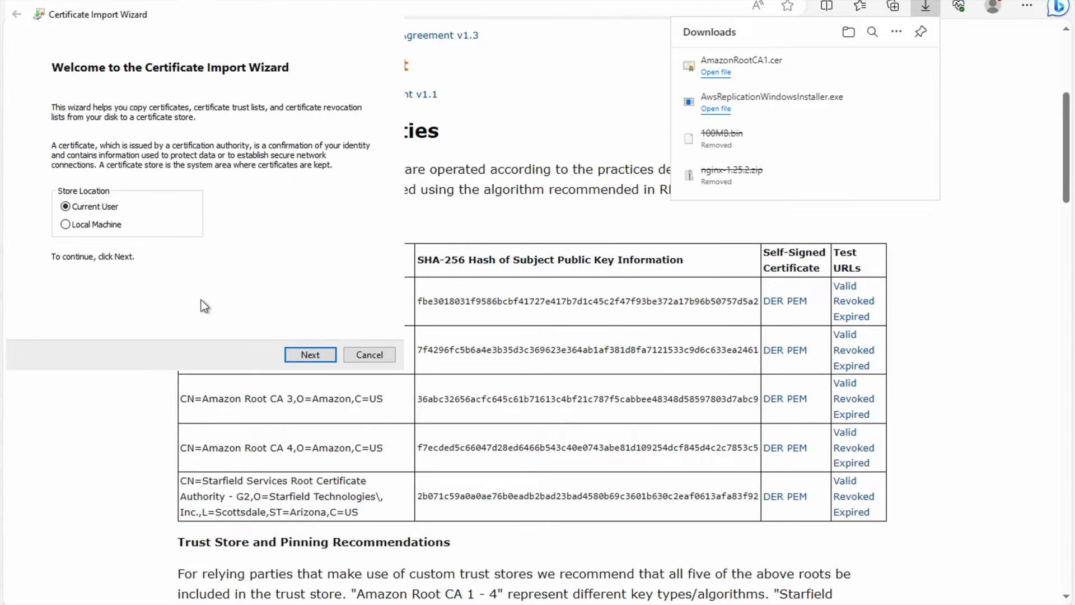
pyautogui.click(304, 355)
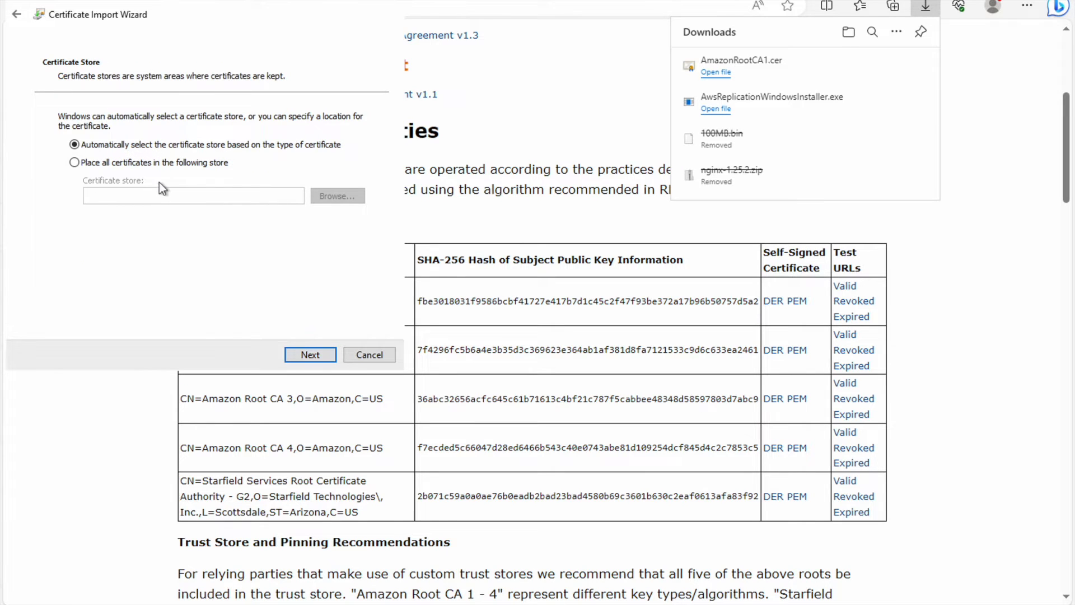
# - Import the certificate into the Trusted Root Certification Authorities store and close the certificate dialogs and downloads list
pyautogui.click(173, 166)
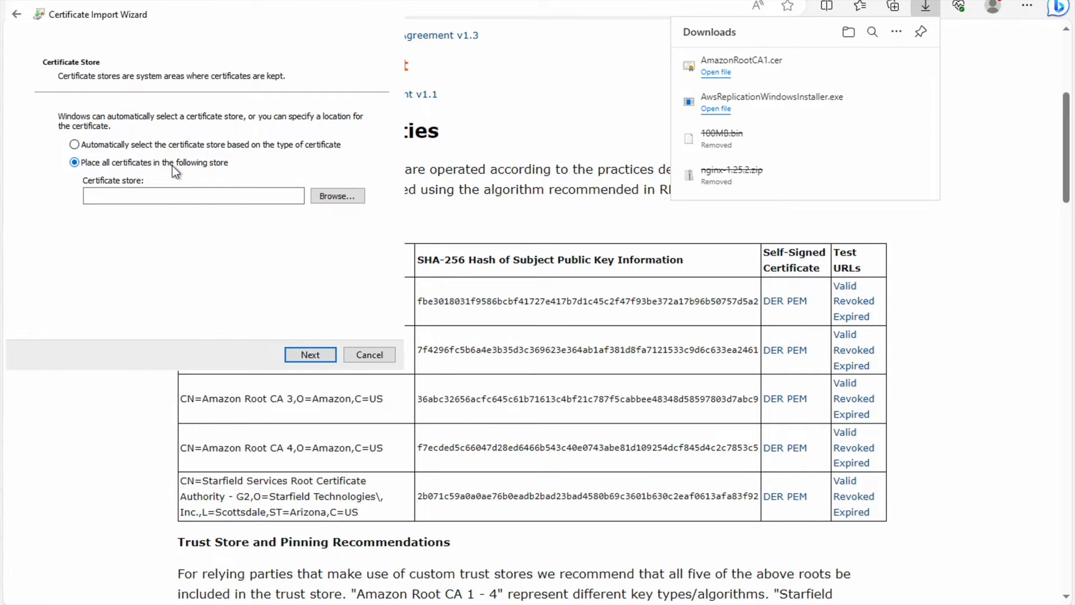
pyautogui.click(326, 197)
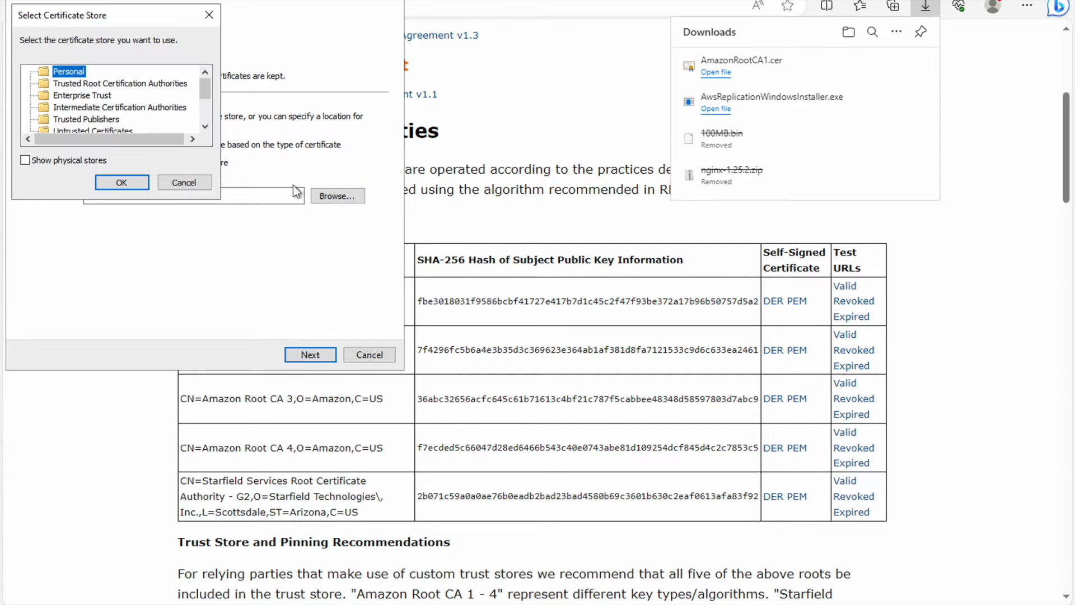
pyautogui.click(90, 85)
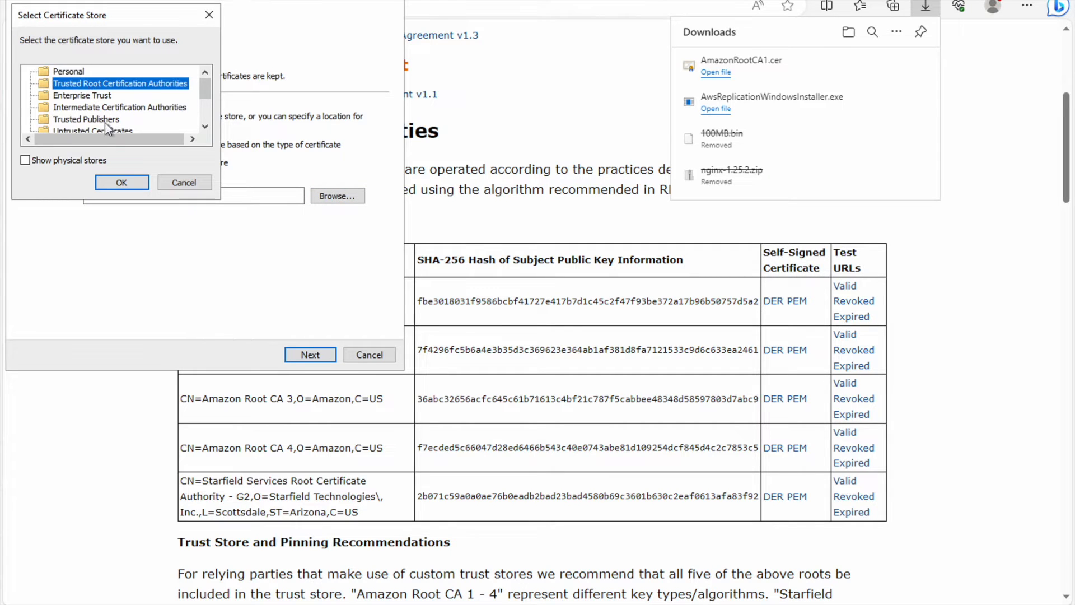
pyautogui.click(122, 183)
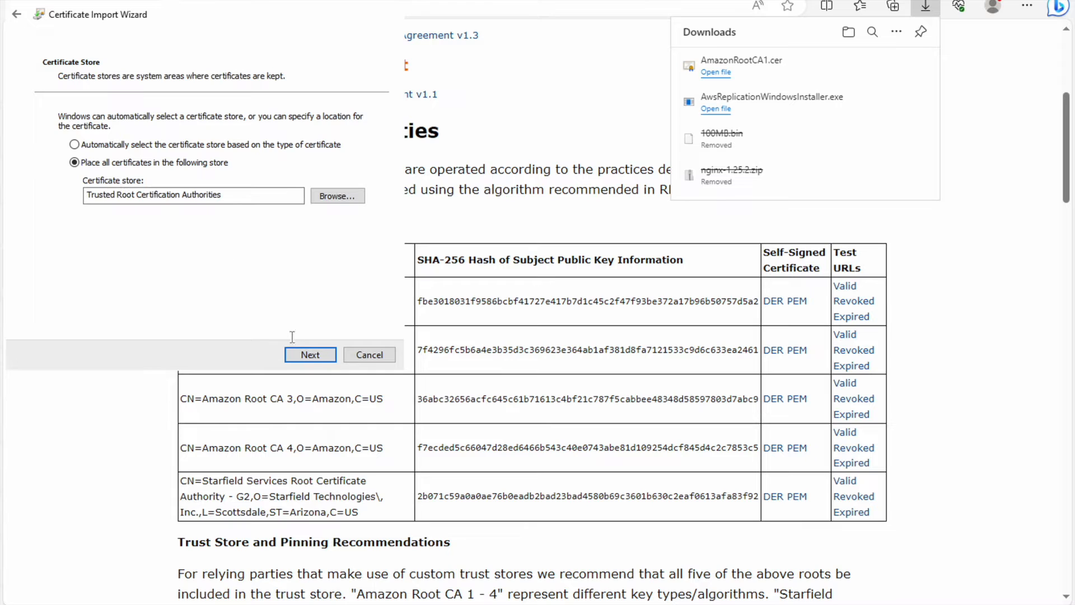
pyautogui.click(311, 355)
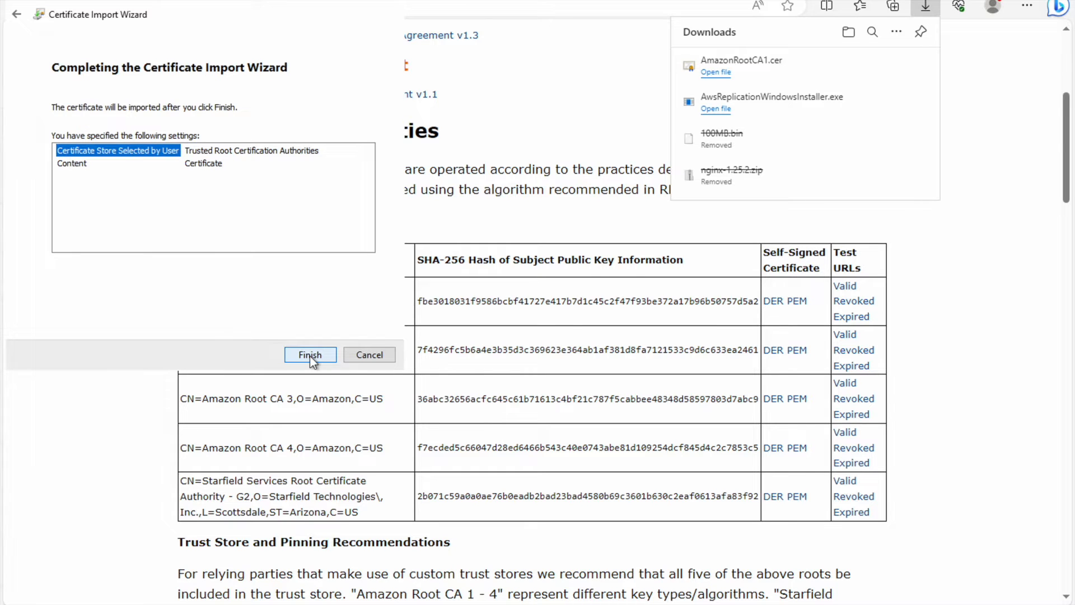
pyautogui.click(310, 354)
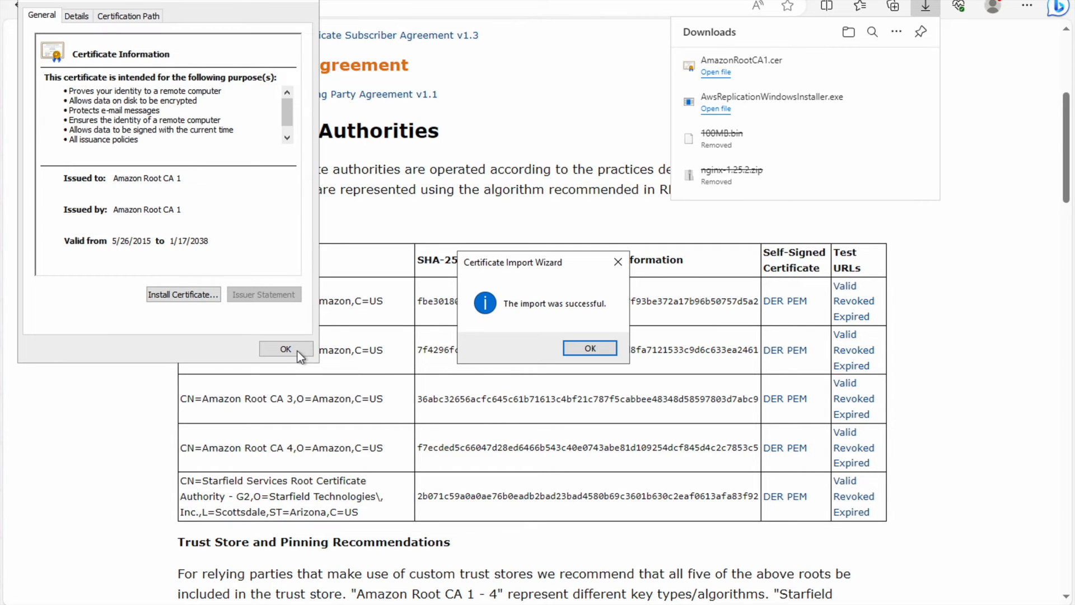
pyautogui.click(599, 348)
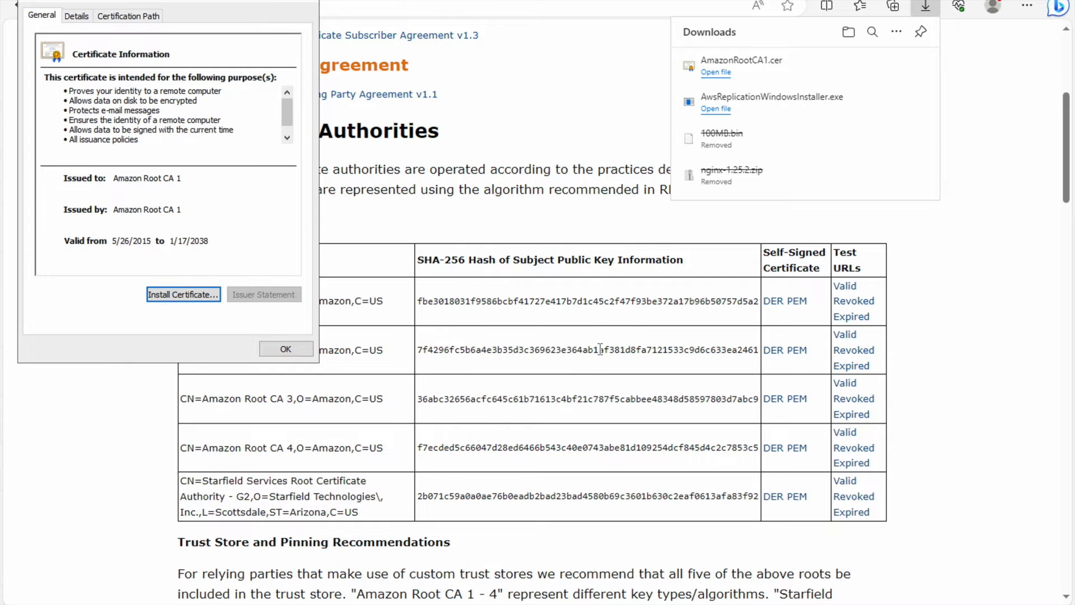
pyautogui.click(310, 351)
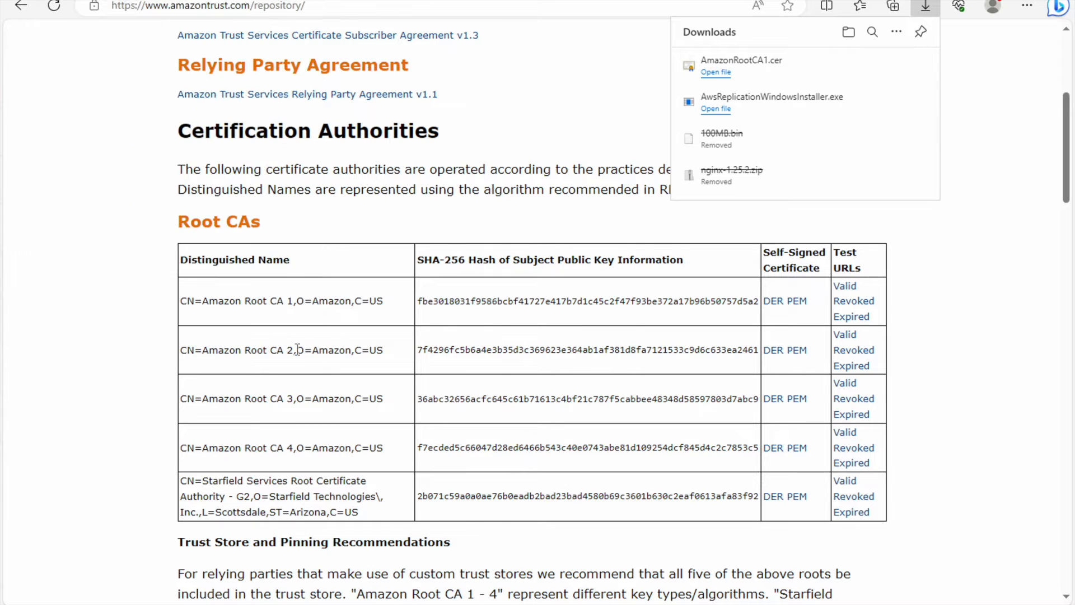
pyautogui.click(1012, 205)
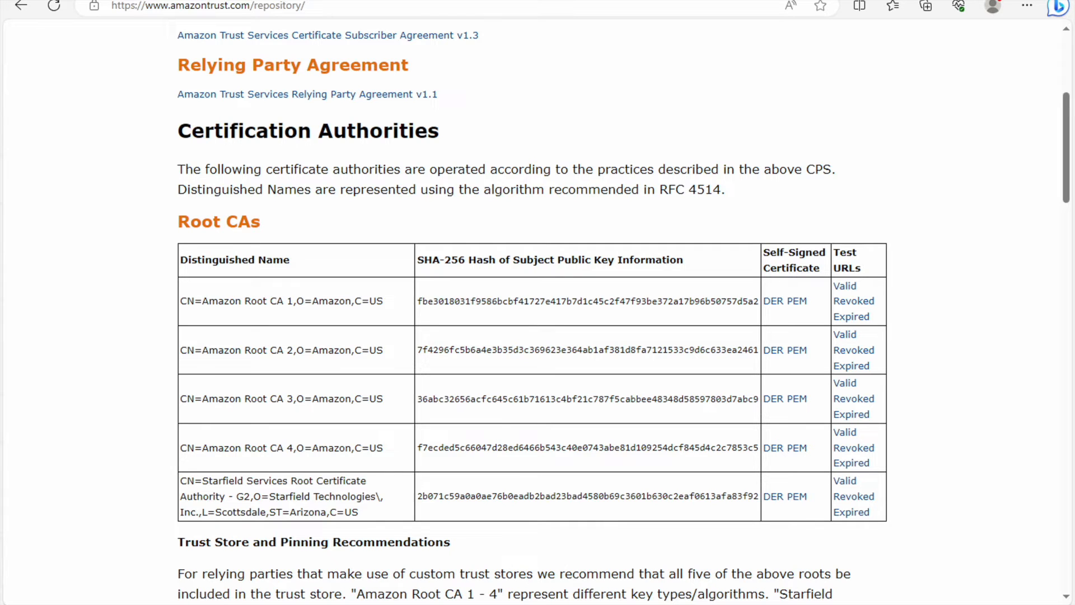
# - Switch to PowerShell ISE, rerun the copied replication agent installation command with its AWS access key credentials, and maximize the window
pyautogui.hotkey('alt', 'Tab')
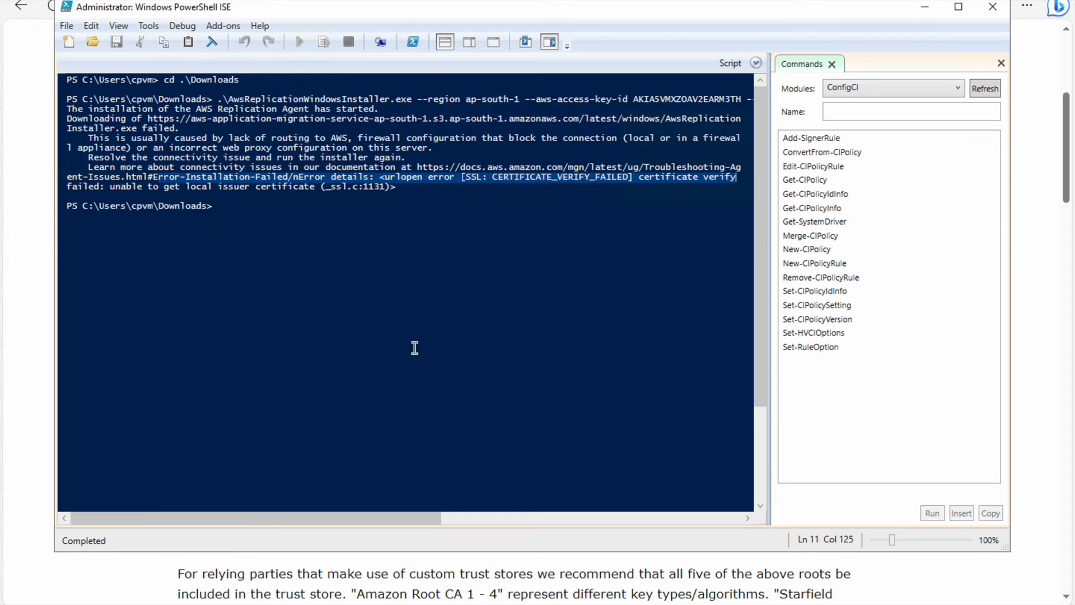
pyautogui.click(391, 220)
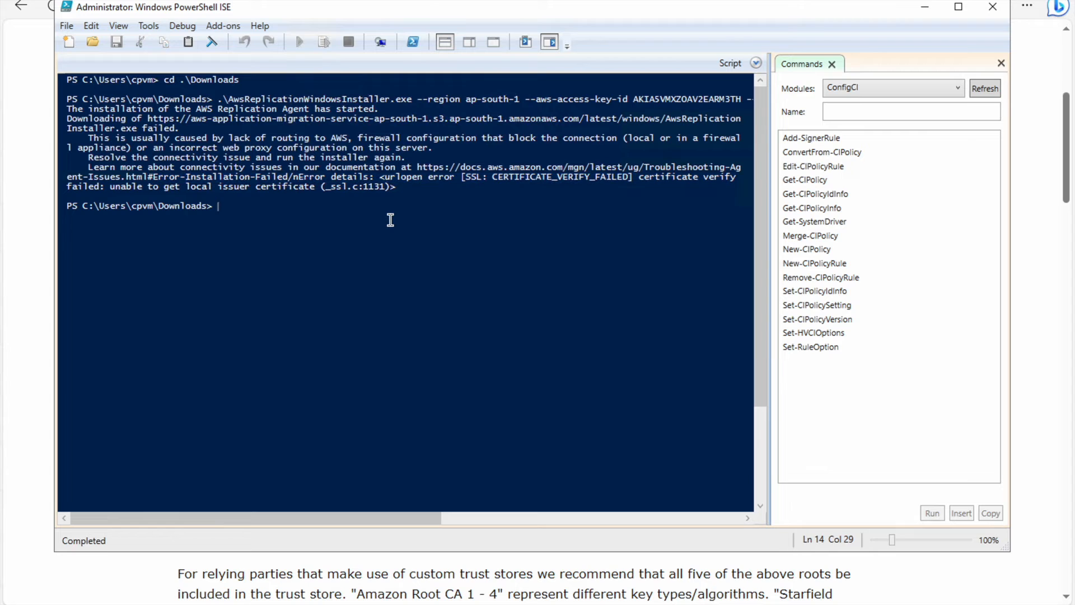
pyautogui.hotkey('ctrl', 'v')
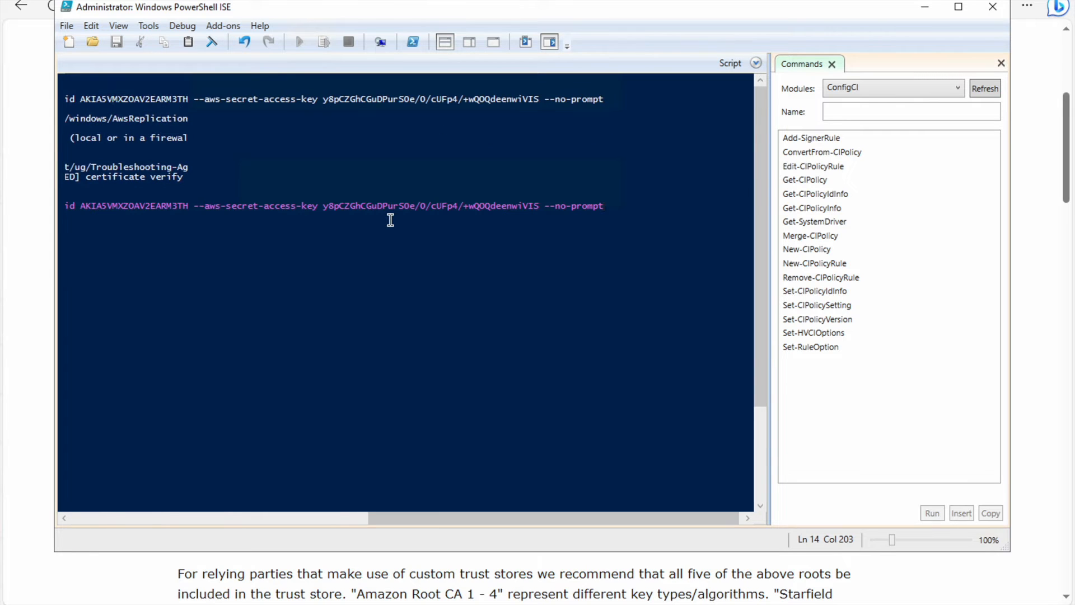
pyautogui.press('Return')
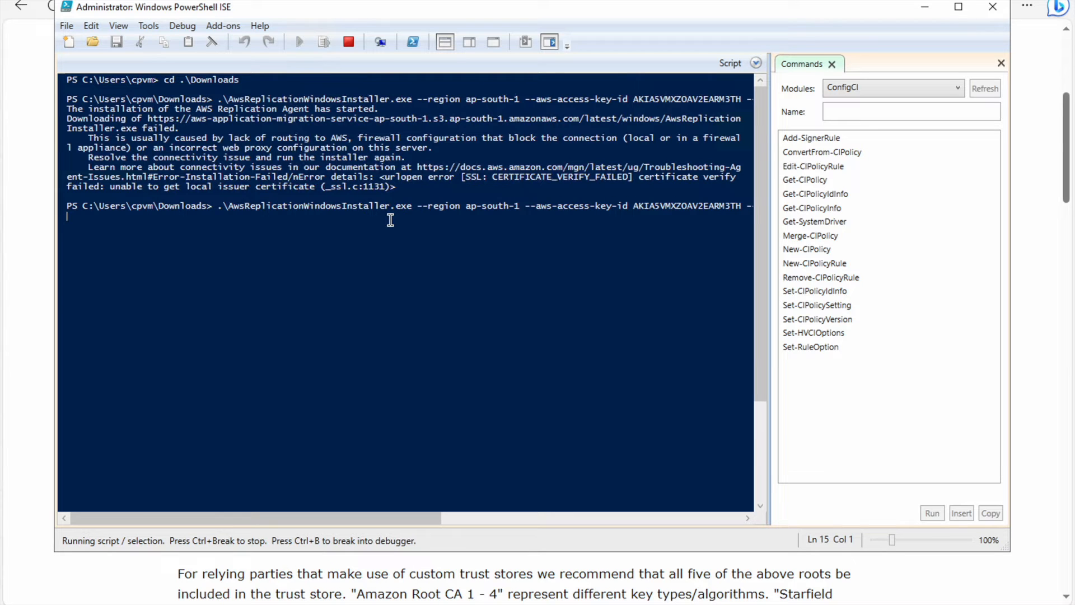
pyautogui.click(957, 9)
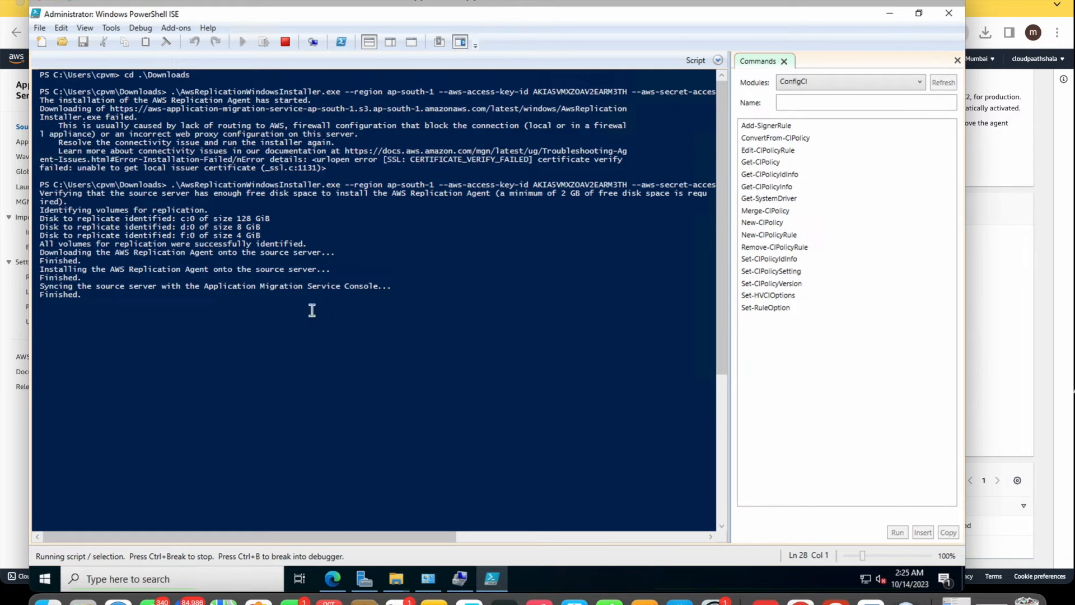
# - Switch to the browser, reload the Application Migration Service source servers list and open the details of appserver1
pyautogui.click(797, 599)
pyautogui.scroll(-1, 678, 470)
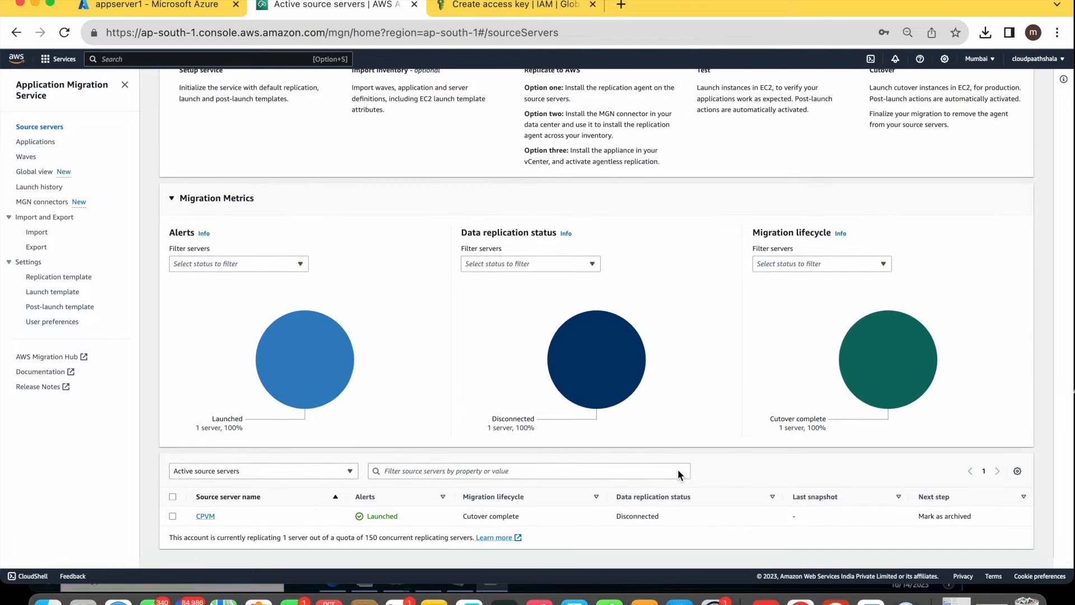
pyautogui.click(67, 34)
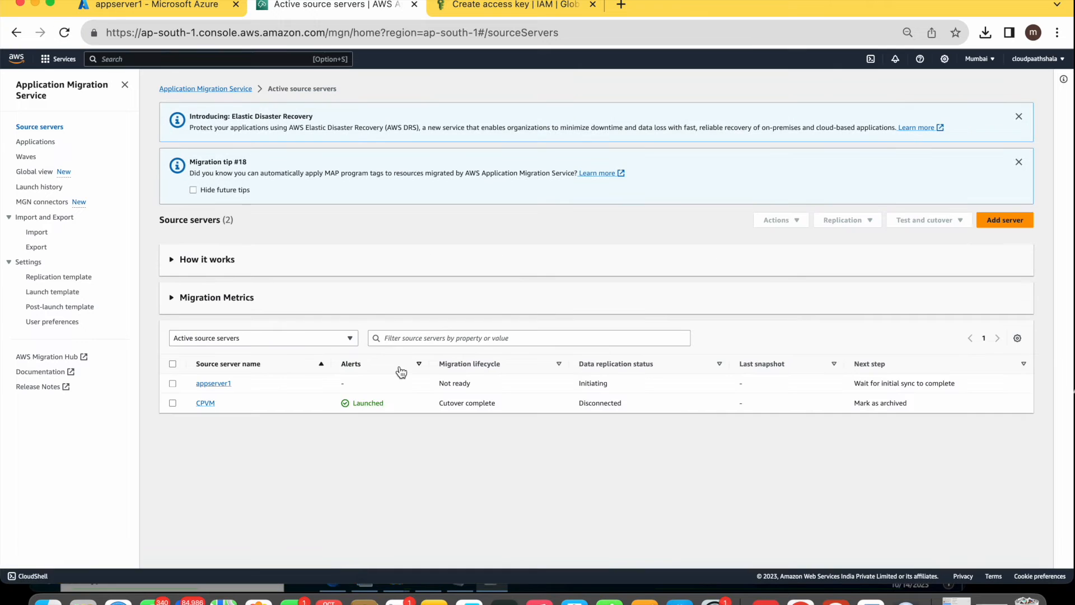
pyautogui.scroll(-5, 219, 504)
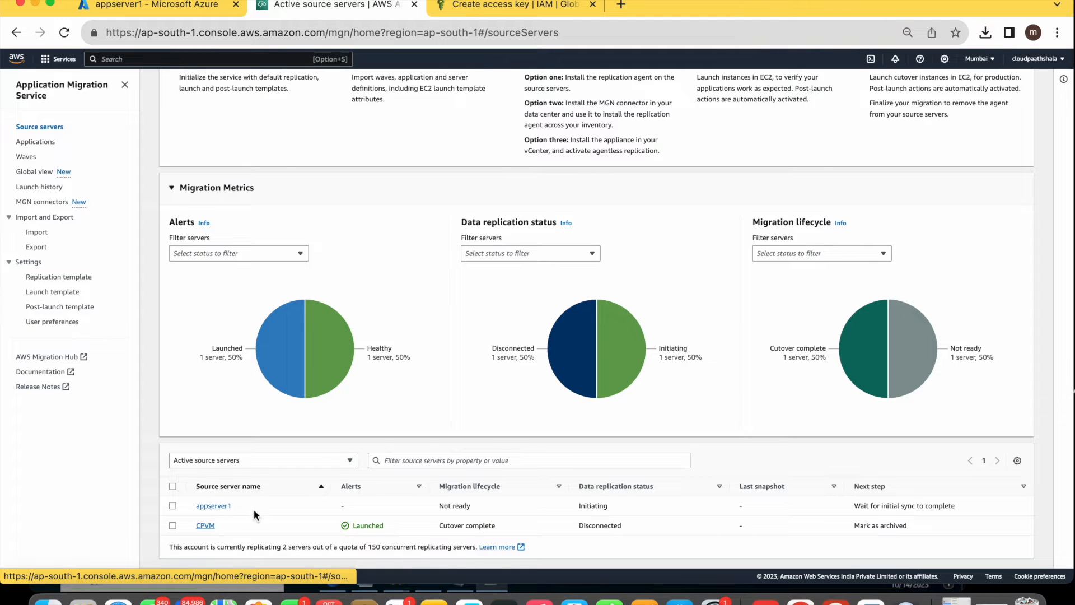
pyautogui.click(213, 505)
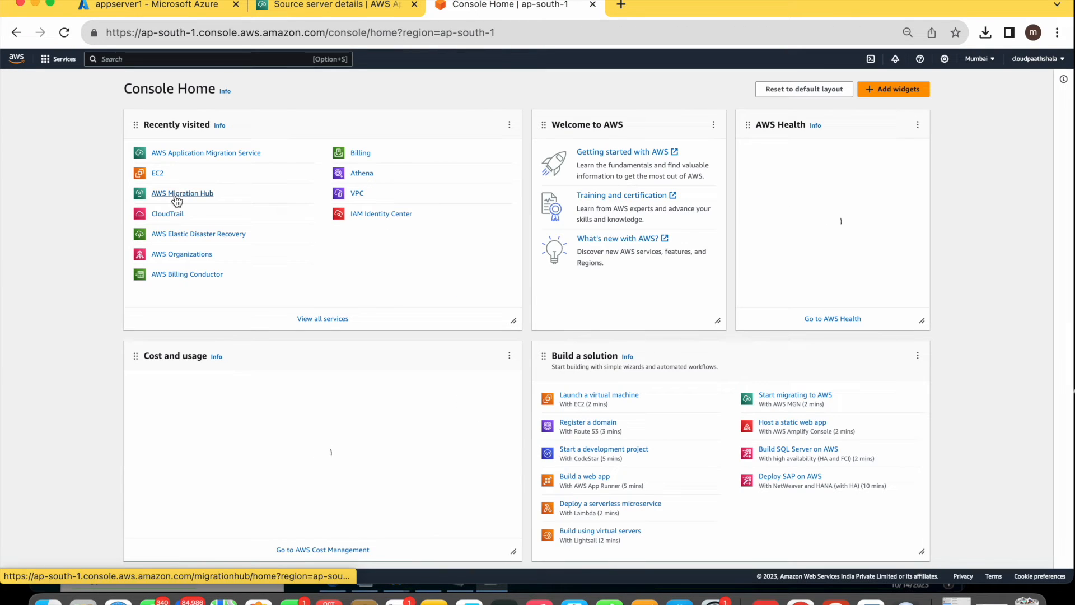
# - Open the VPC console and create an internet gateway with the name tag intgw
pyautogui.click(359, 194)
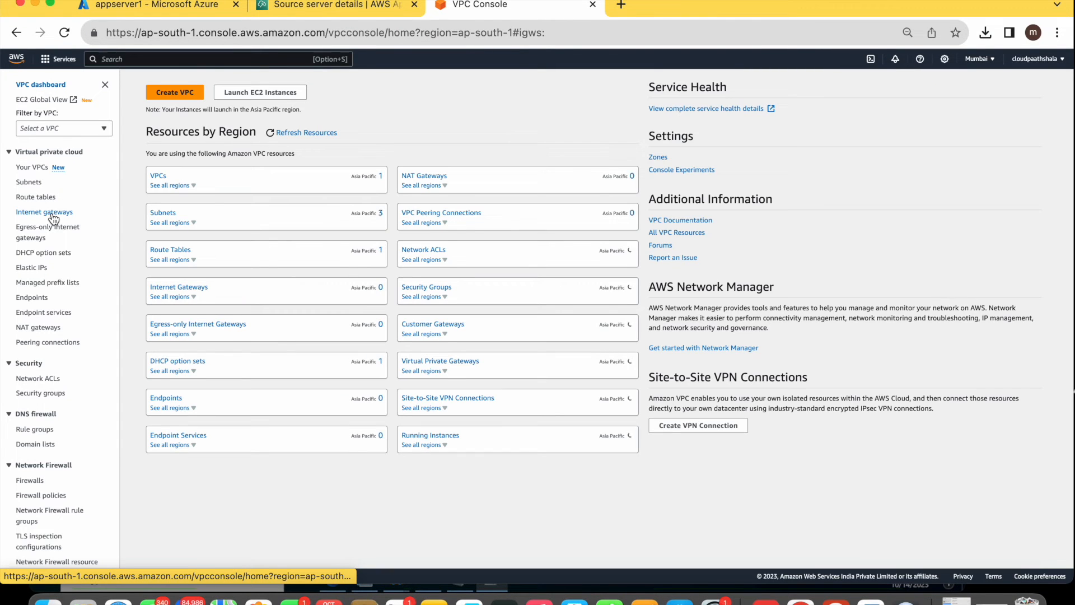
pyautogui.click(53, 214)
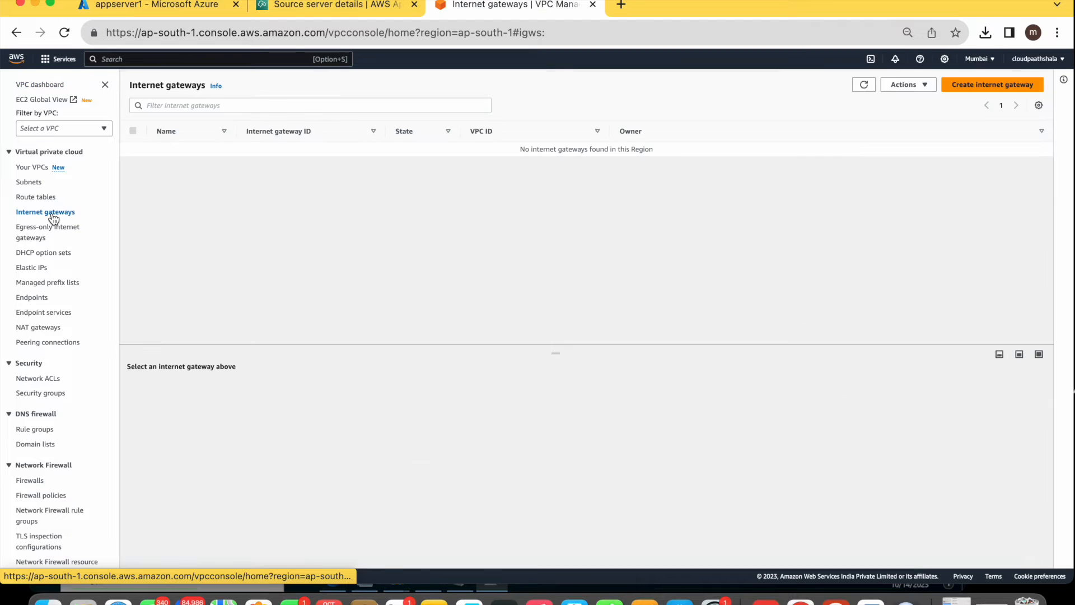
pyautogui.click(979, 88)
pyautogui.click(207, 205)
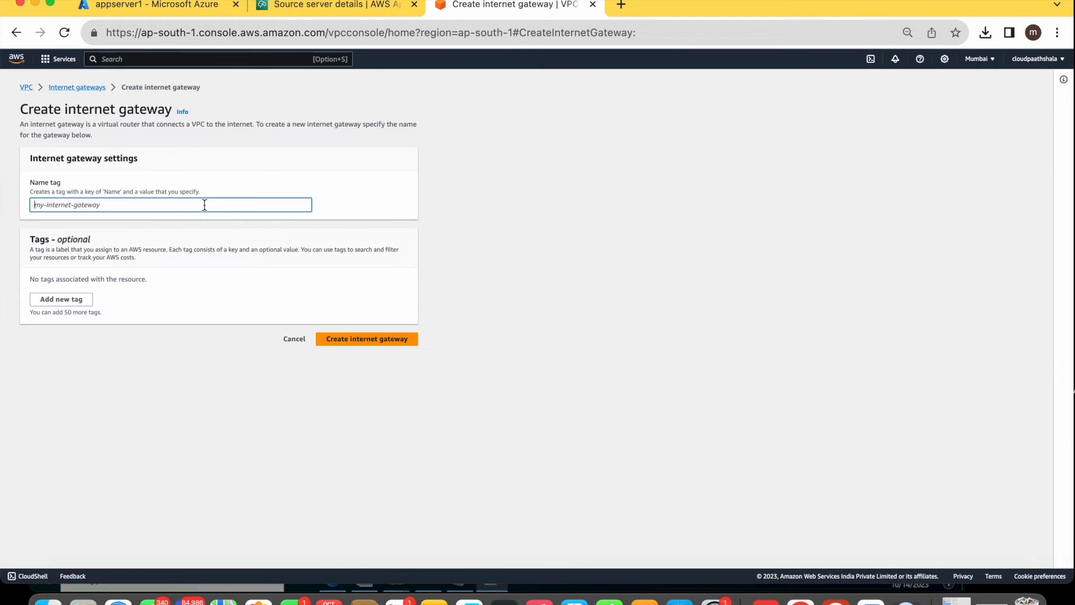
pyautogui.write('intgw')
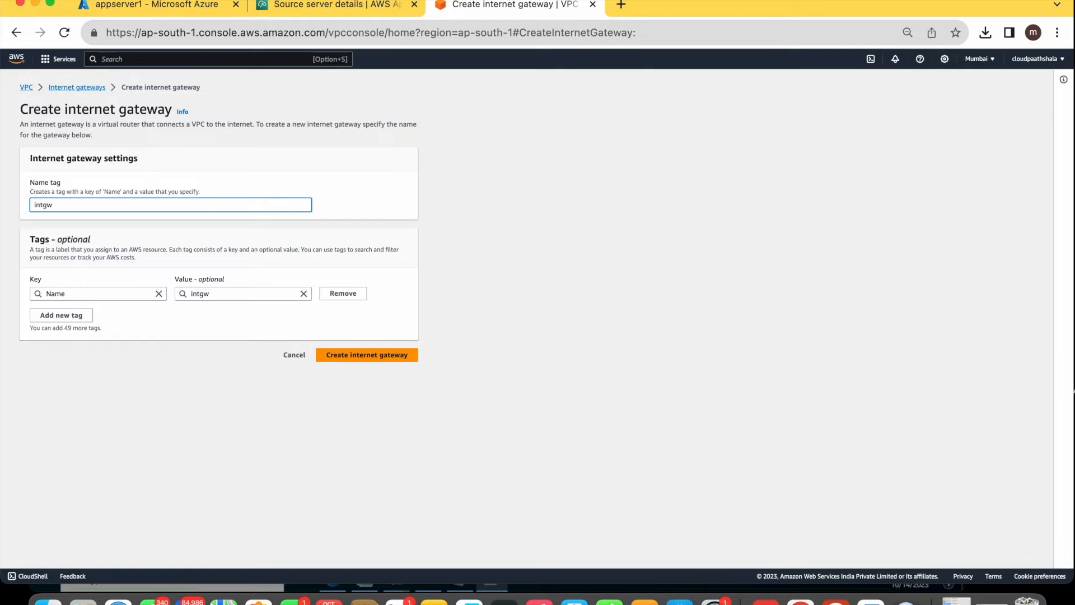
pyautogui.click(355, 359)
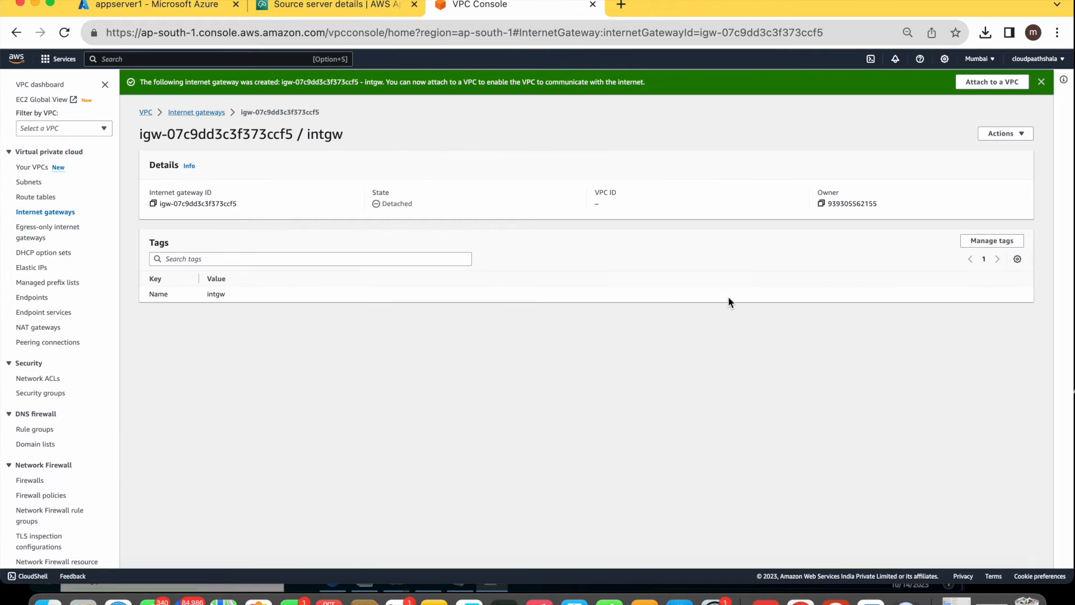
# - Attach the intgw internet gateway to the available VPC vpc-04b6758b9f838f30c
pyautogui.click(973, 85)
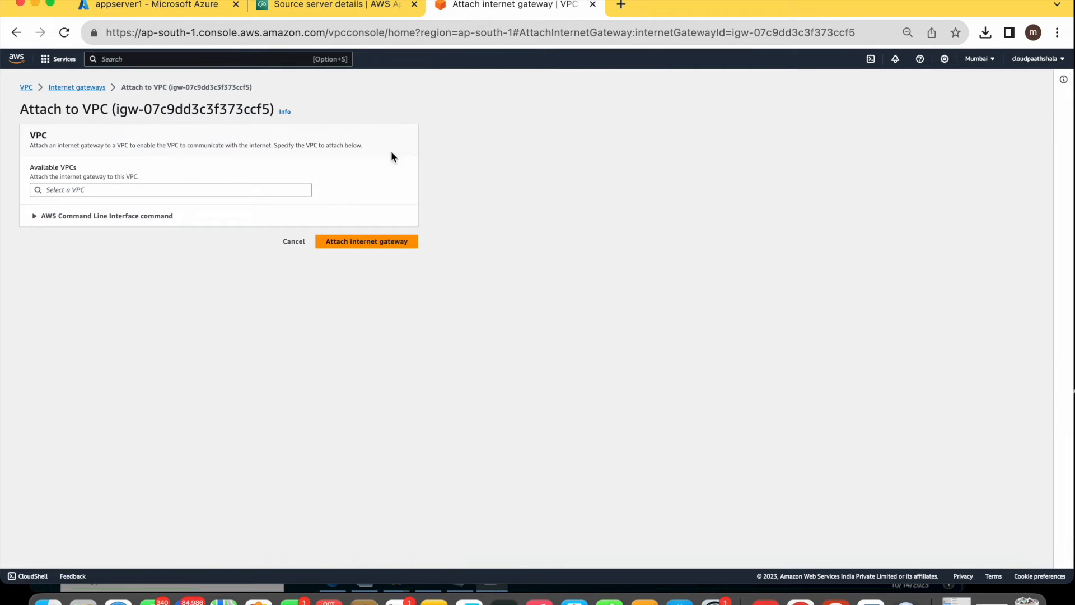
pyautogui.click(171, 193)
pyautogui.click(158, 207)
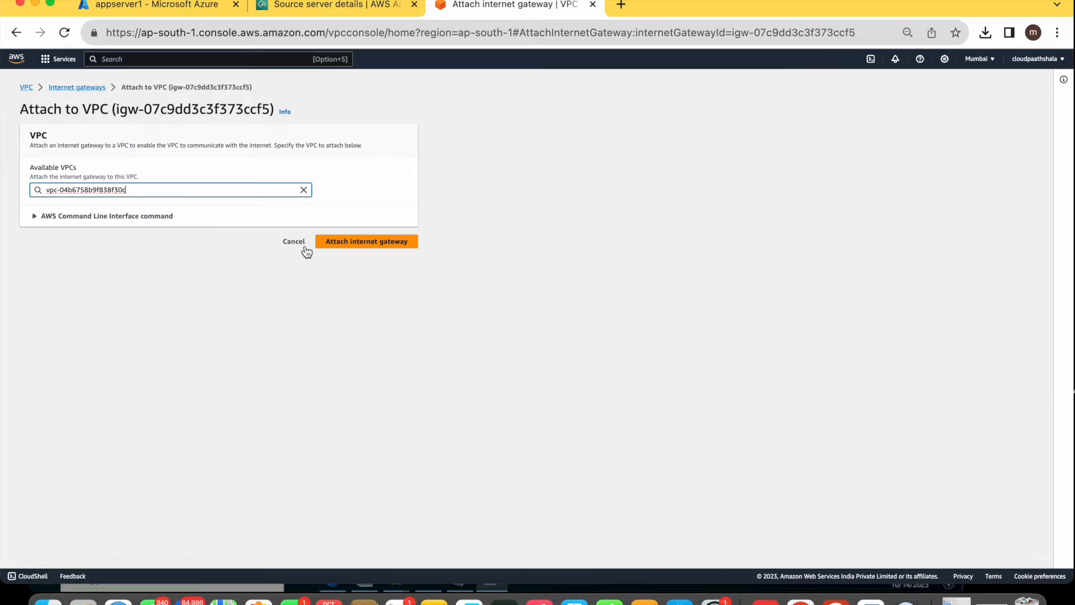
pyautogui.click(344, 243)
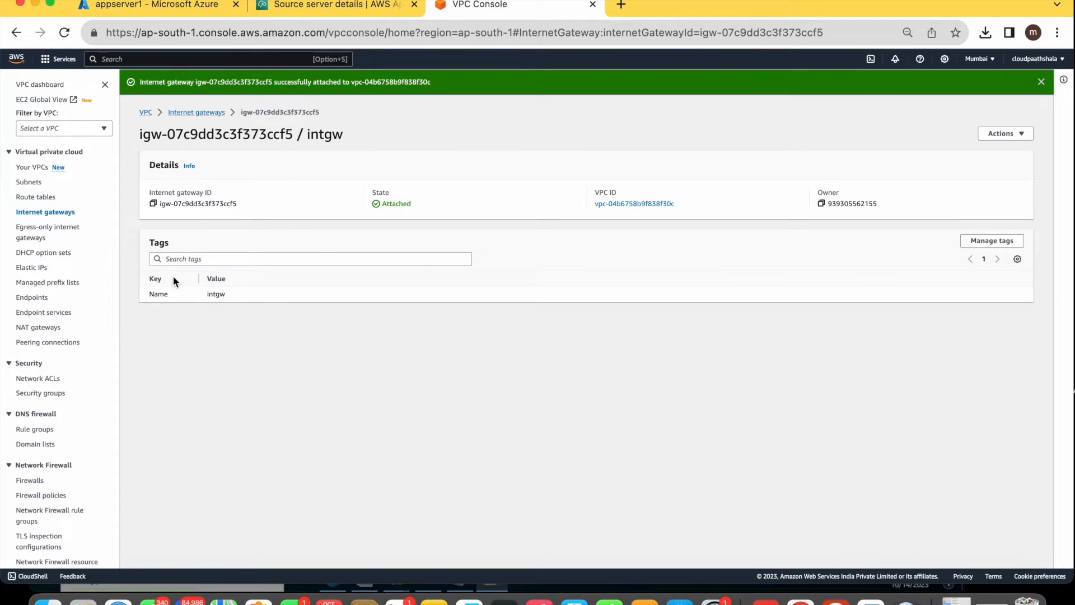
# - Set the target of the main route table's 0.0.0.0/0 route to the intgw internet gateway and save the changes
pyautogui.click(47, 201)
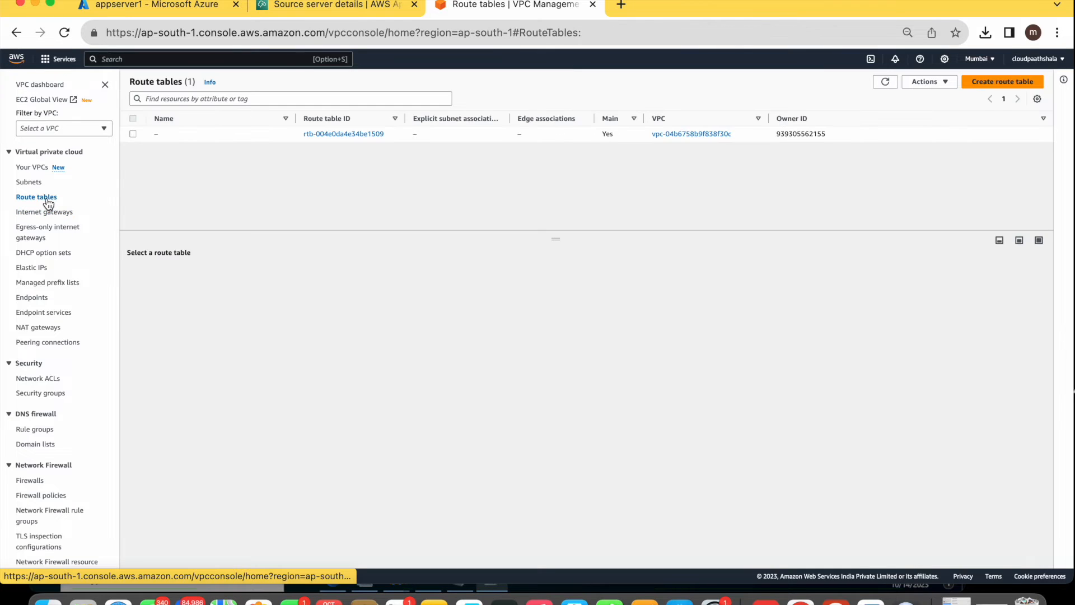
pyautogui.click(309, 134)
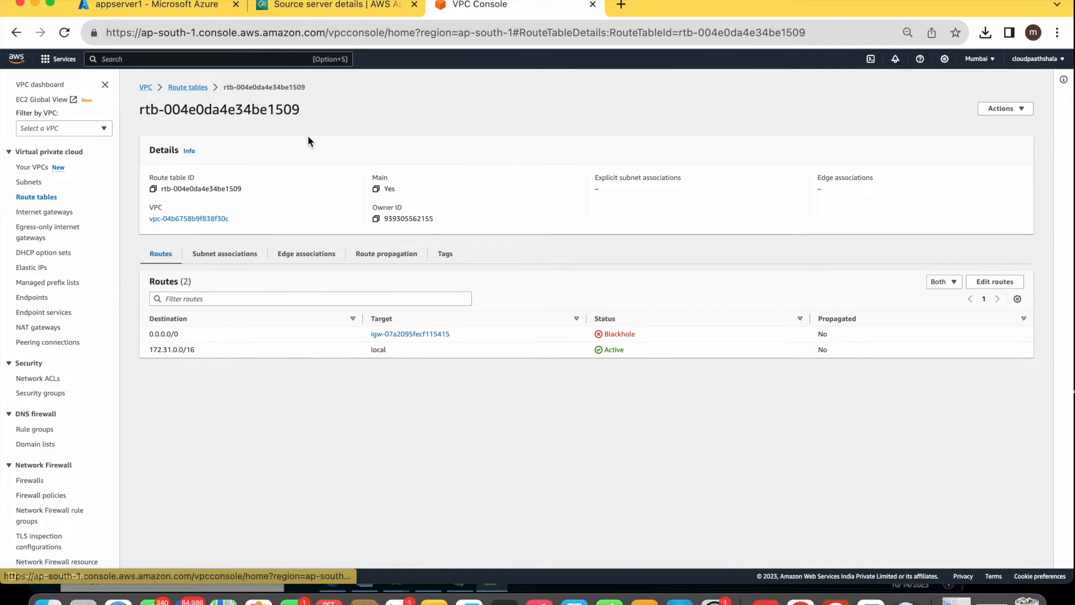
pyautogui.click(996, 282)
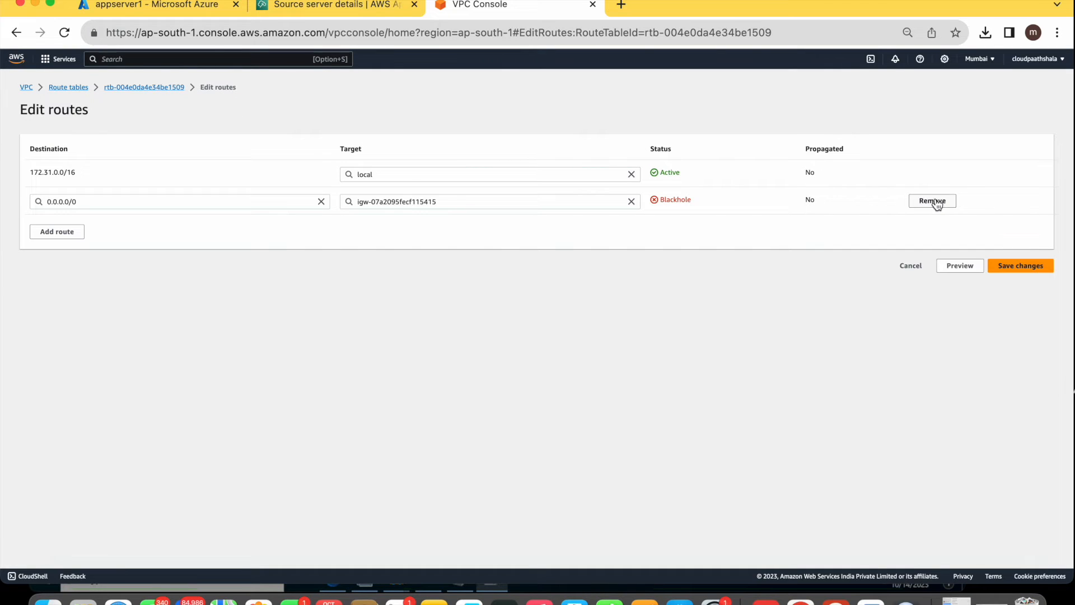
pyautogui.click(574, 202)
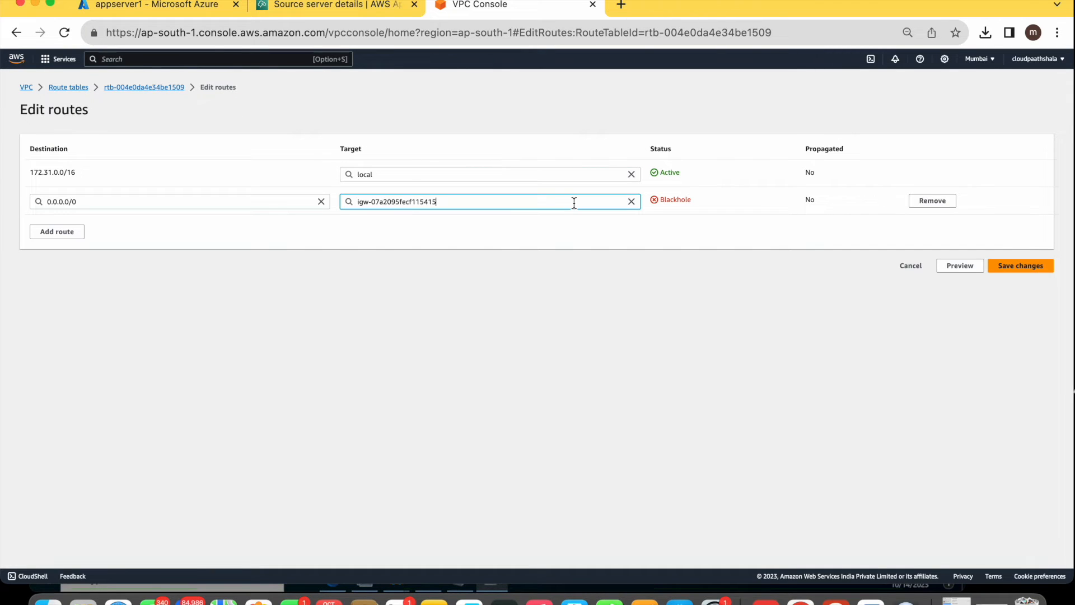
pyautogui.click(630, 203)
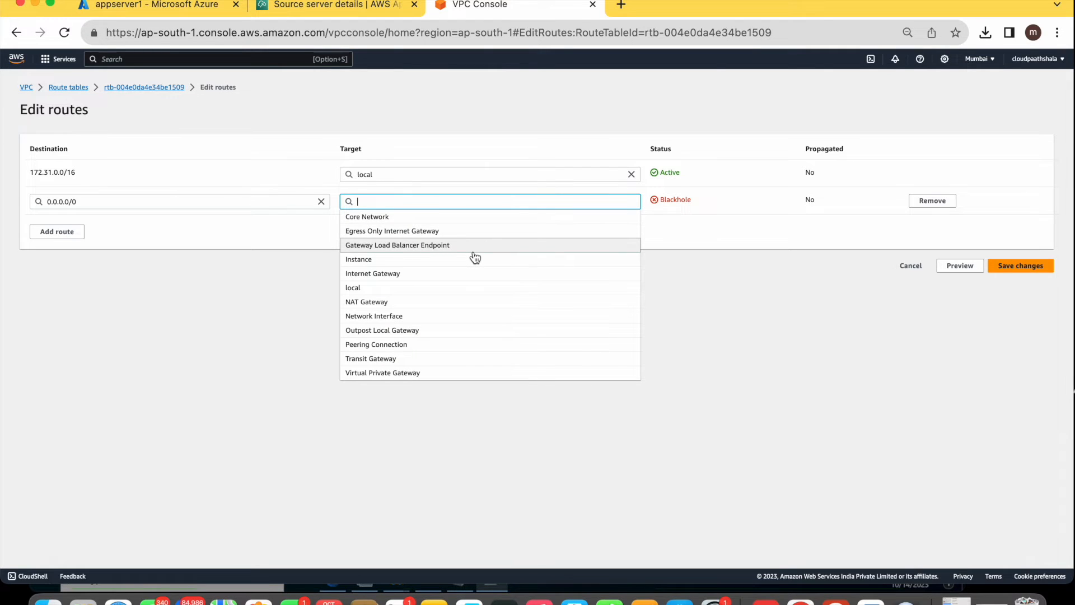
pyautogui.click(448, 273)
pyautogui.click(455, 219)
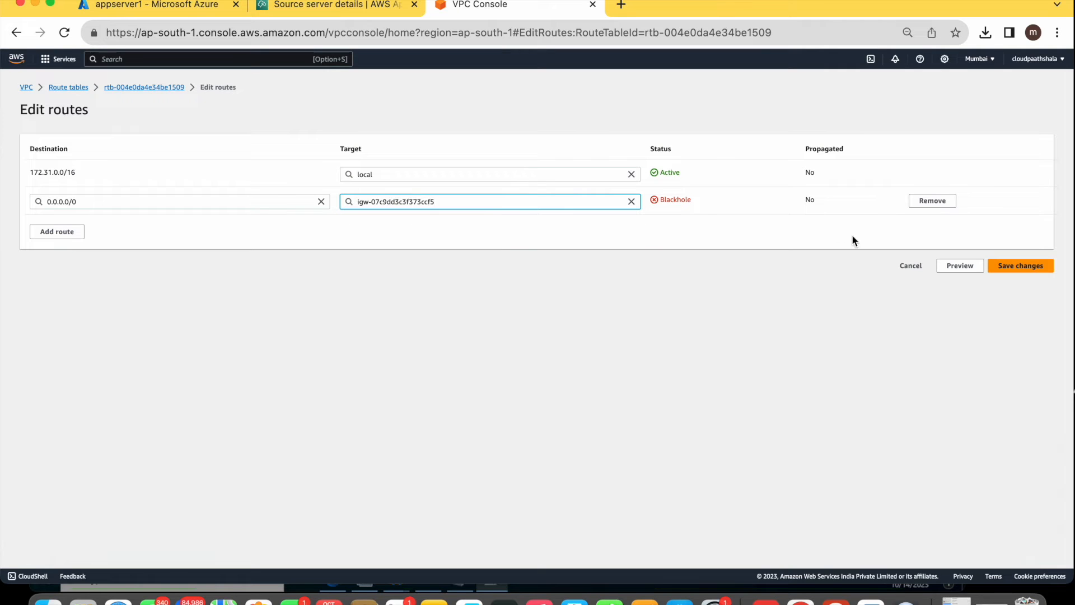
pyautogui.click(1023, 265)
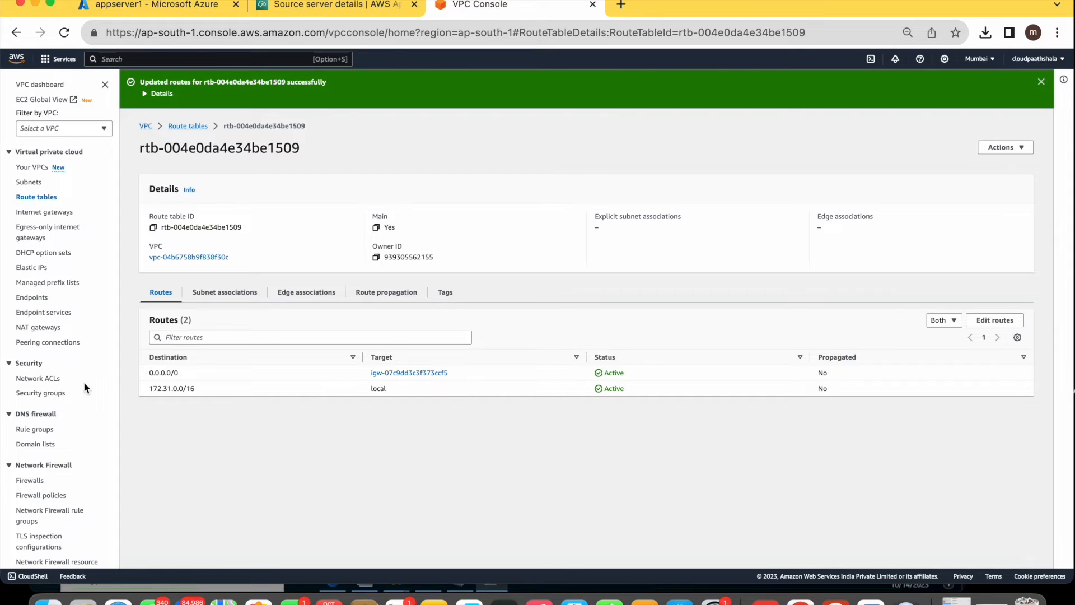
# - Review the network ACL's inbound rules and the inbound and outbound rules of the Application Migration Service replication server security group
pyautogui.click(47, 379)
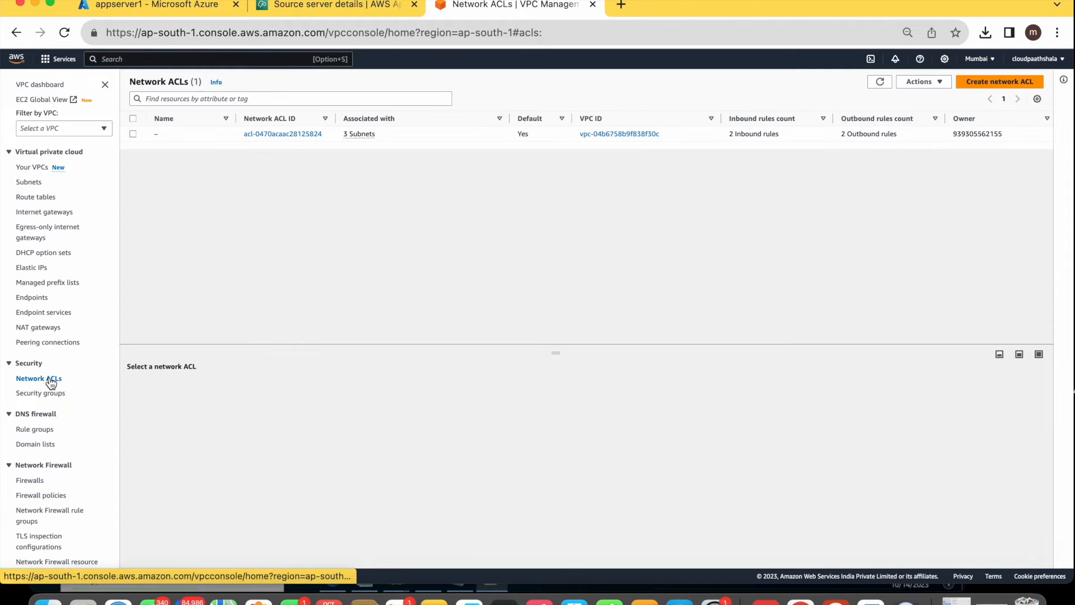
pyautogui.click(287, 134)
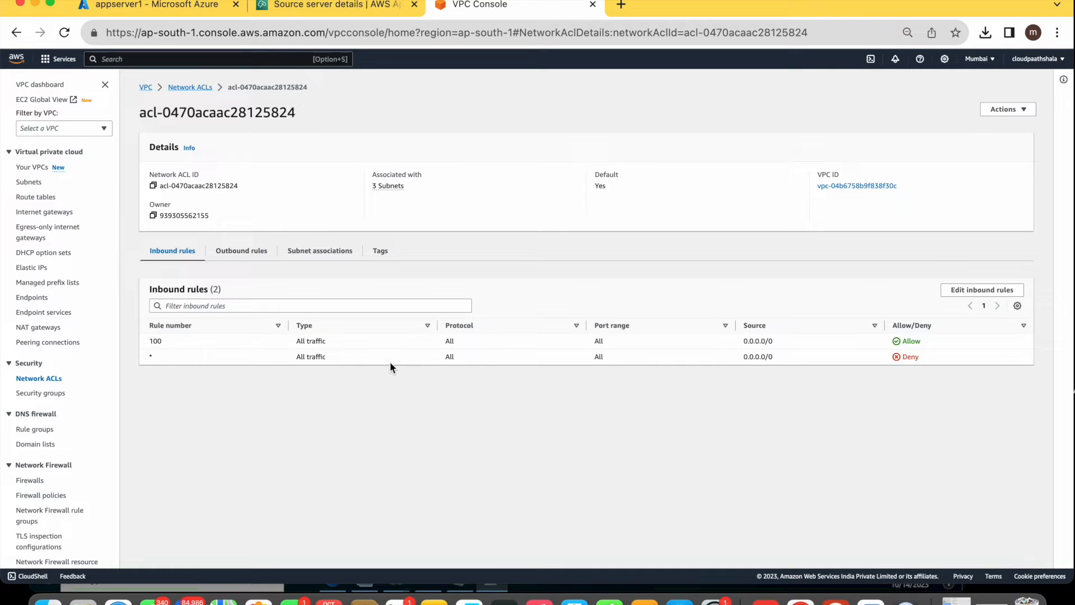
pyautogui.click(54, 394)
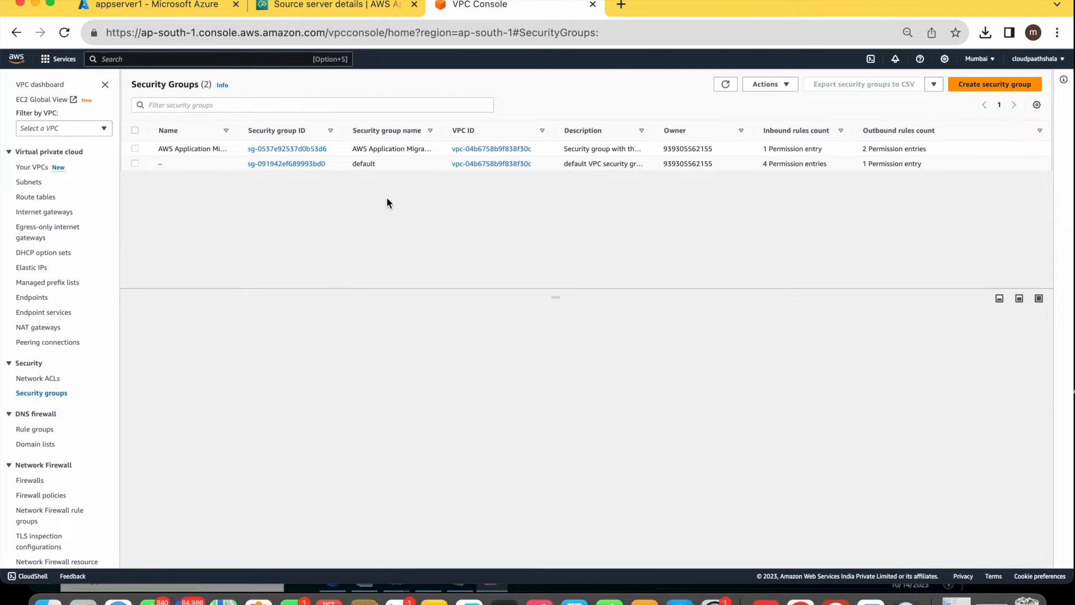
pyautogui.click(135, 149)
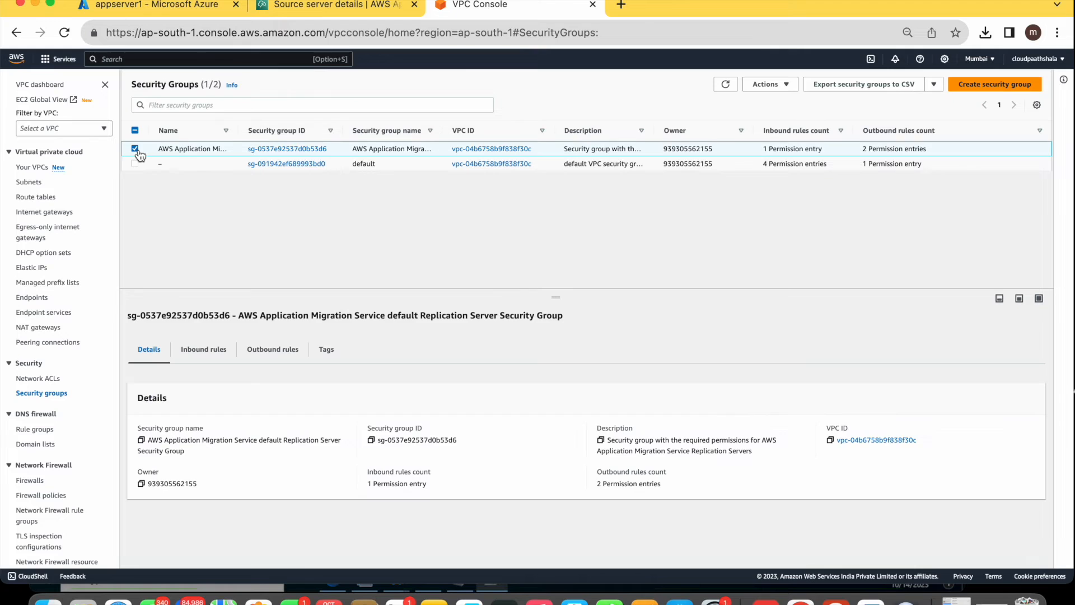
pyautogui.click(205, 351)
pyautogui.click(284, 360)
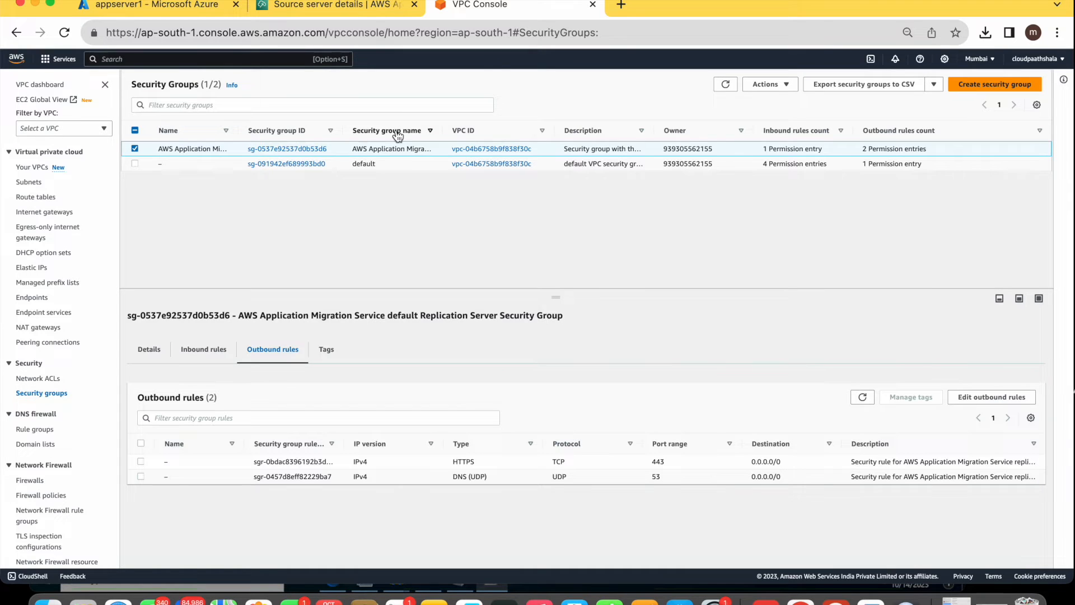
# - Return to appserver1's migration dashboard, minimize the remote desktop window and check the replication progress and elapsed replication time
pyautogui.click(312, 7)
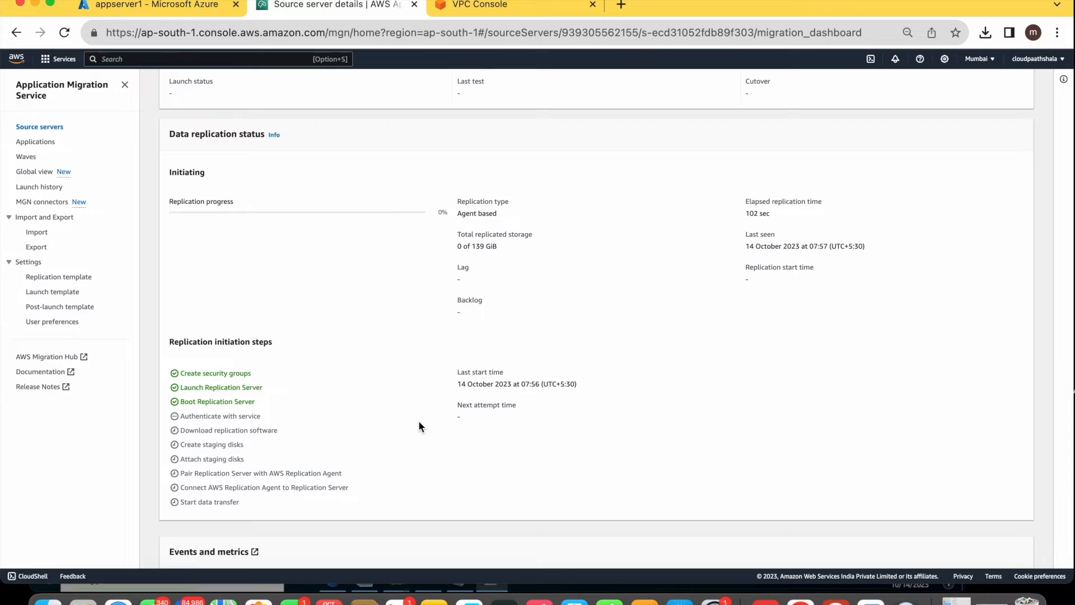
pyautogui.click(835, 600)
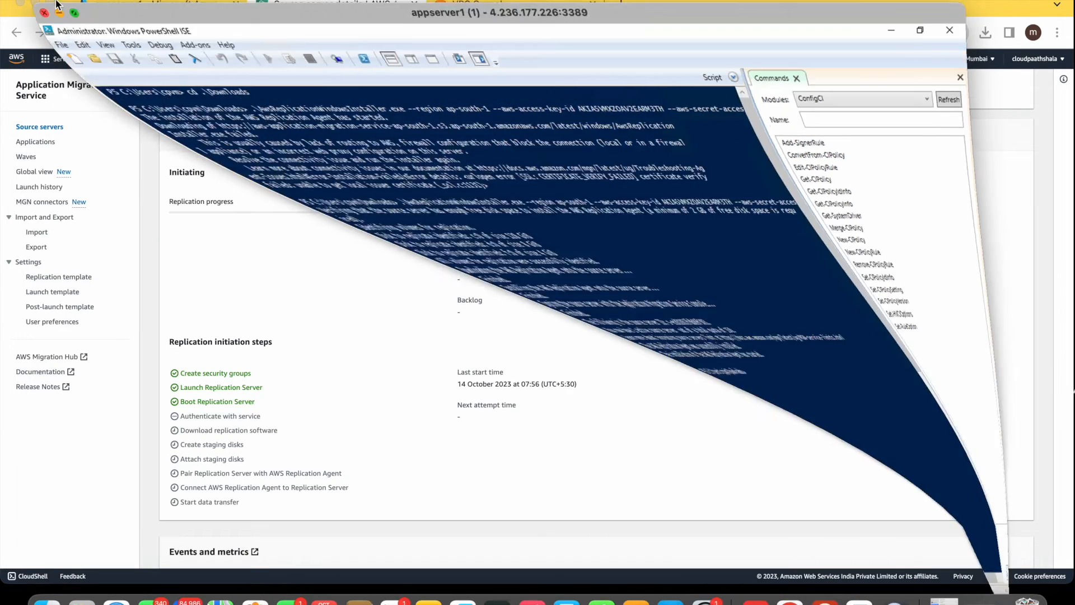
pyautogui.click(57, 3)
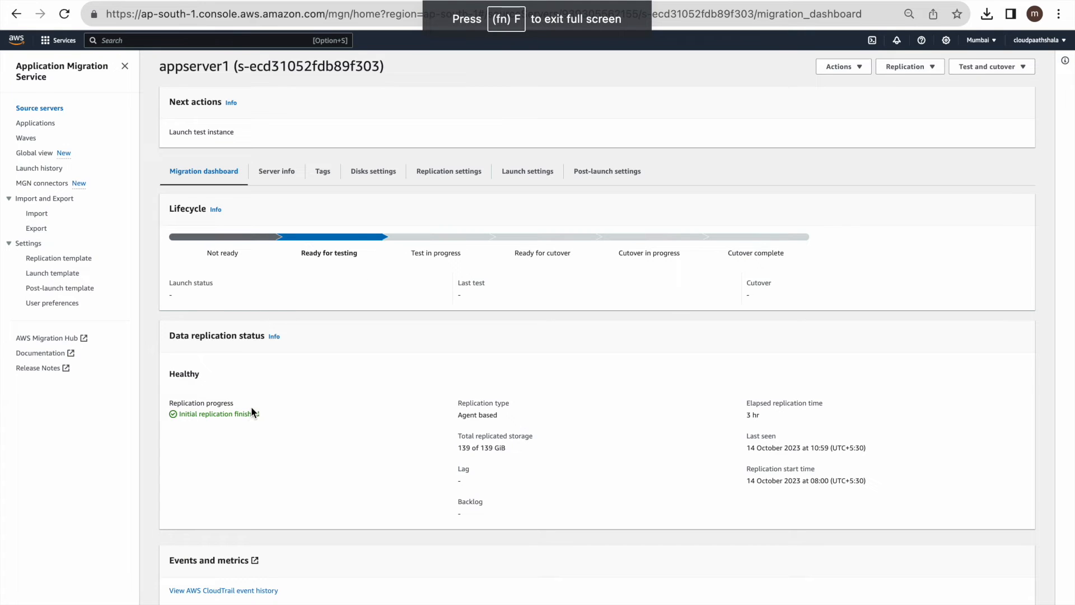
pyautogui.moveTo(267, 415); pyautogui.dragTo(177, 415)
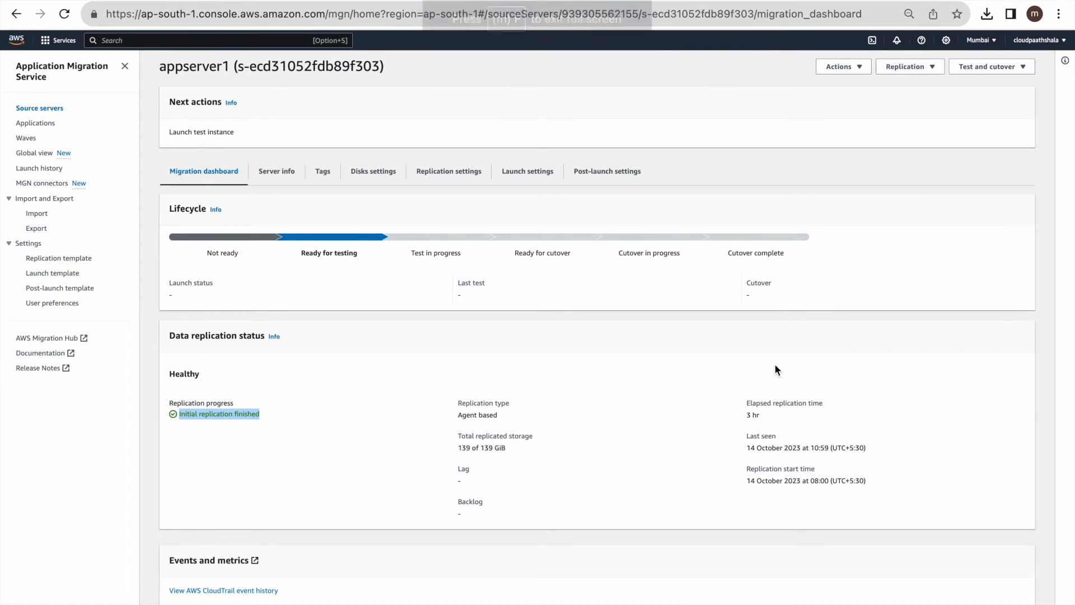
pyautogui.moveTo(780, 421); pyautogui.dragTo(733, 414)
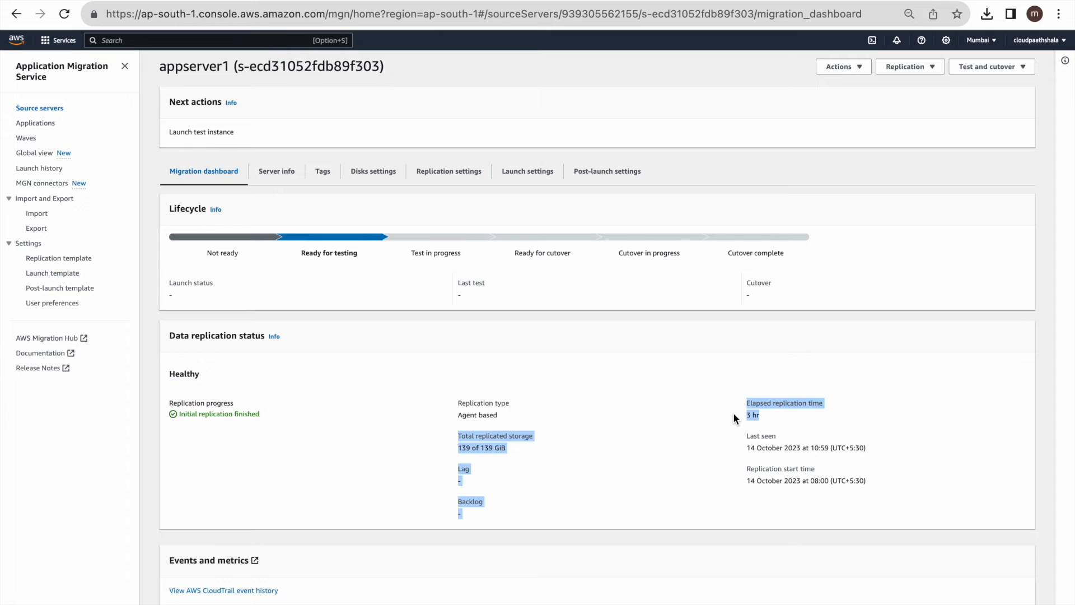
pyautogui.click(708, 459)
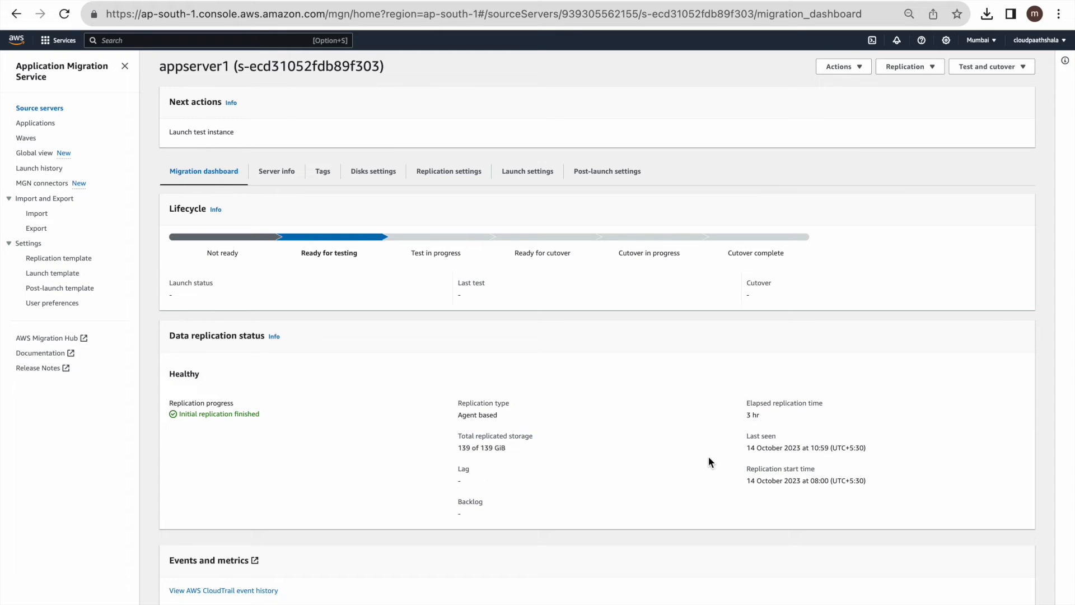
# - Open the EC2 console and examine the sizes of the replication snapshots and volumes under Elastic Block Store
pyautogui.scroll(1, 708, 456)
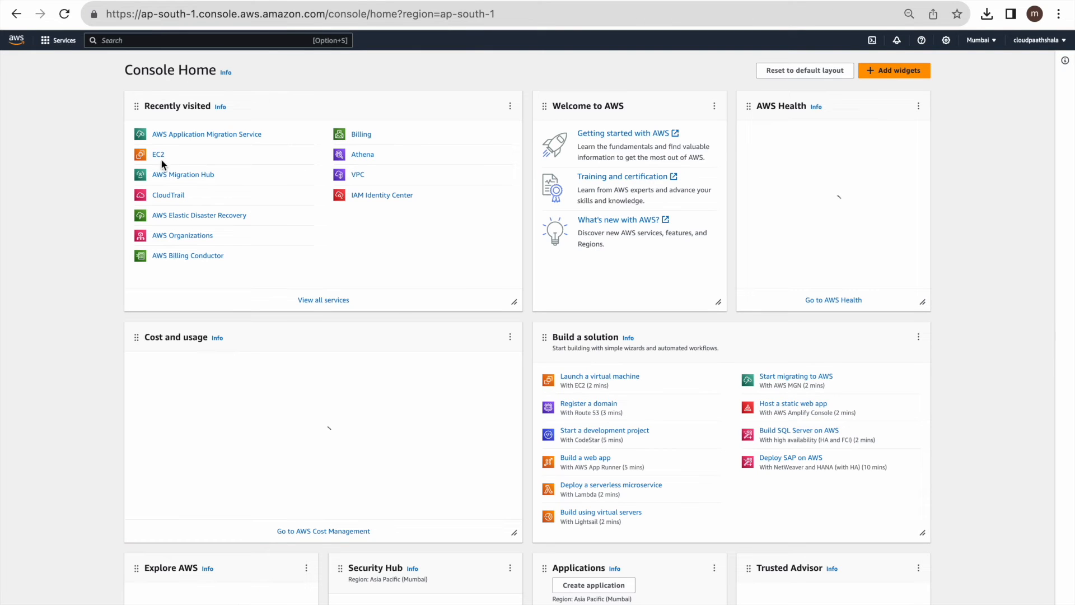
pyautogui.click(156, 158)
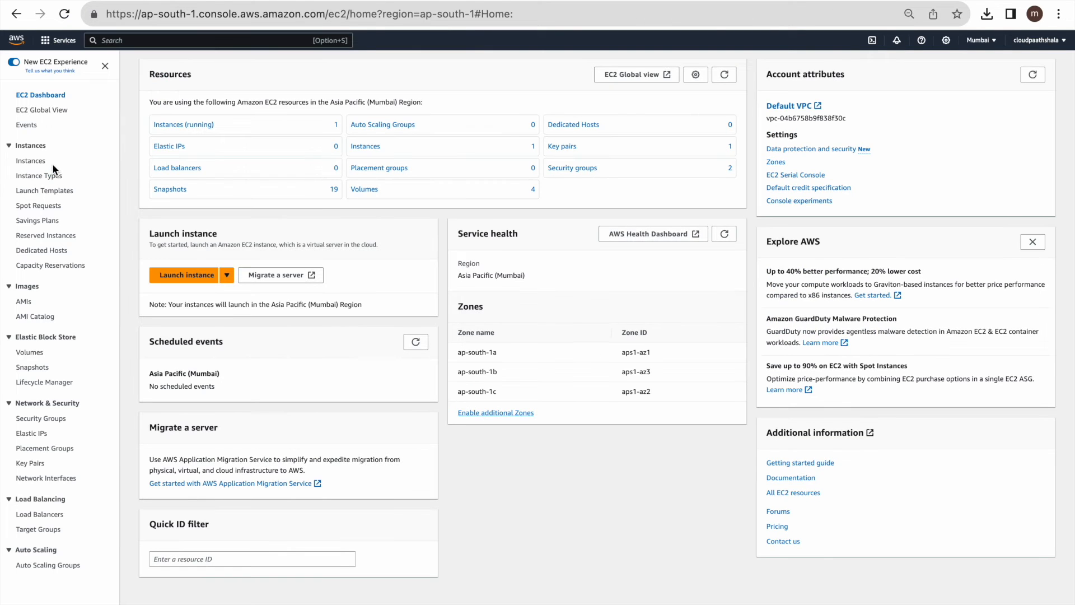
pyautogui.click(39, 367)
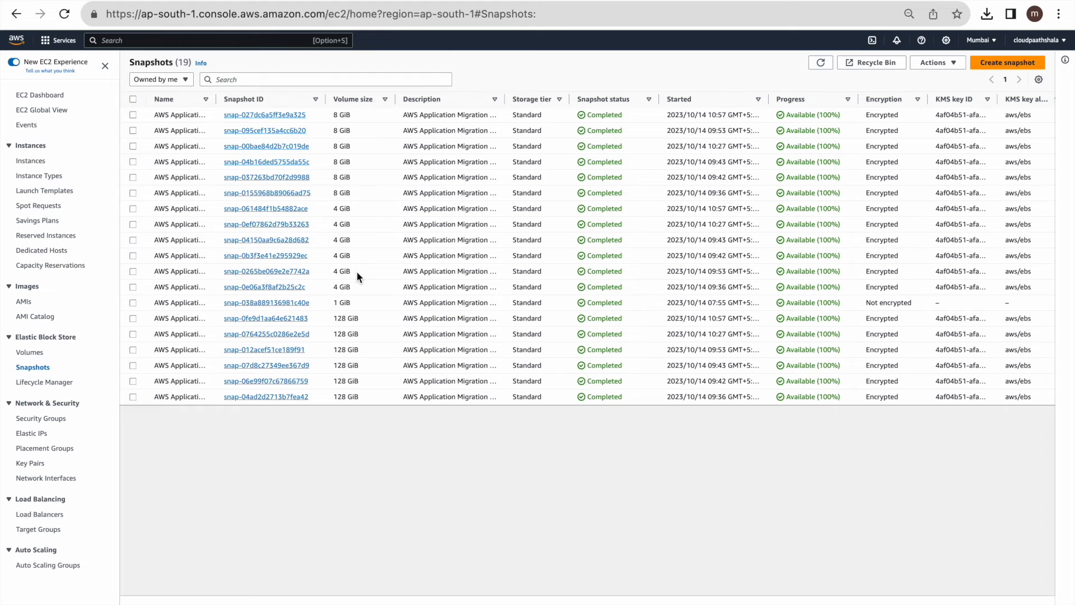
pyautogui.moveTo(368, 382); pyautogui.dragTo(309, 338)
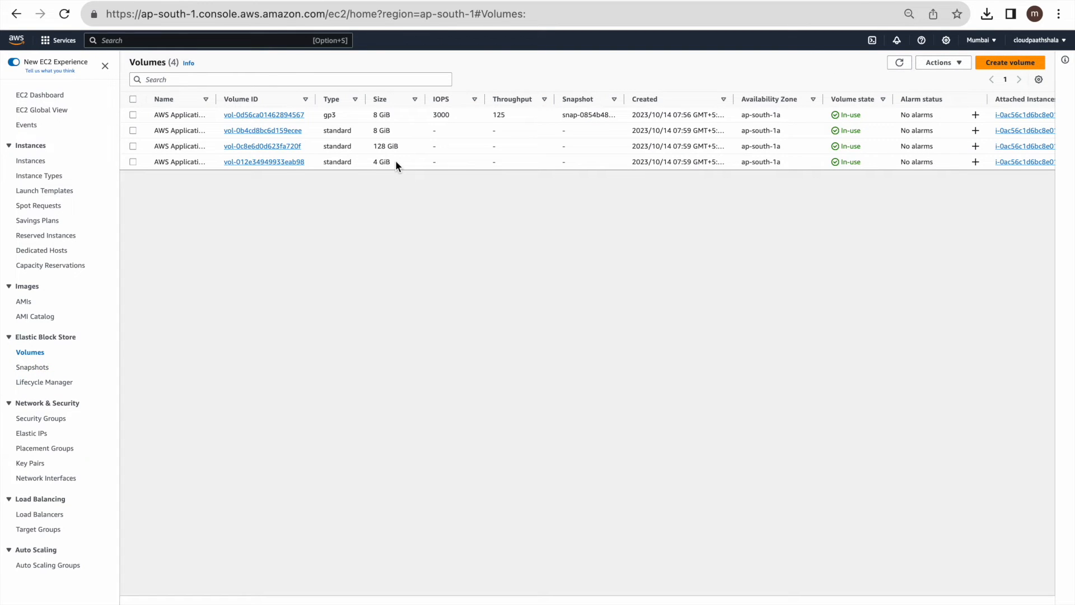
pyautogui.moveTo(395, 160); pyautogui.dragTo(367, 112)
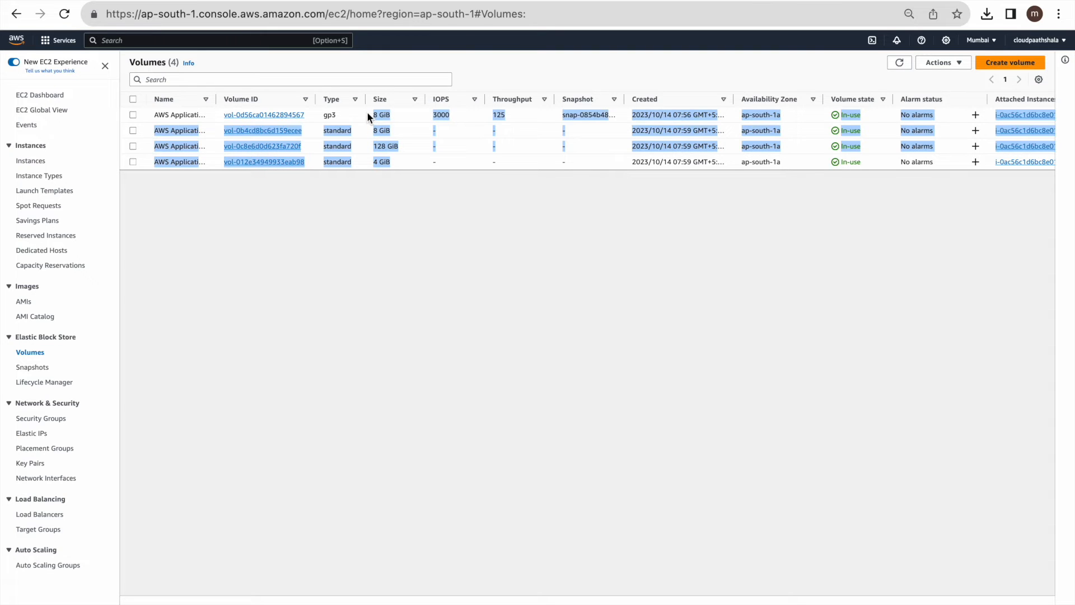
# - Launch a test instance for appserver1 from its migration dashboard and open the launch job's details
pyautogui.click(382, 237)
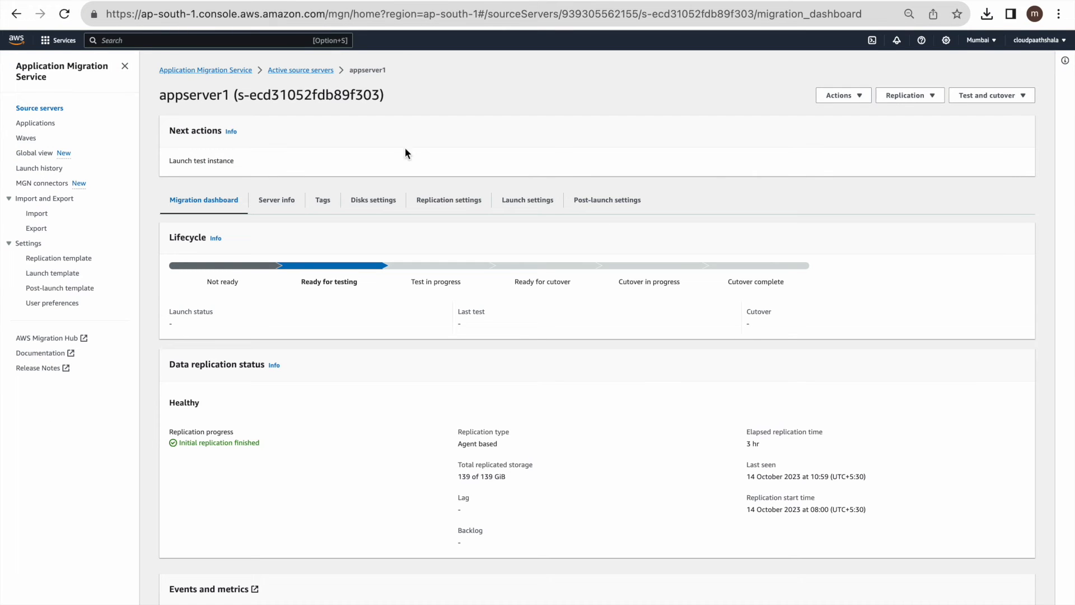
pyautogui.scroll(-1, 415, 328)
pyautogui.scroll(1, 415, 328)
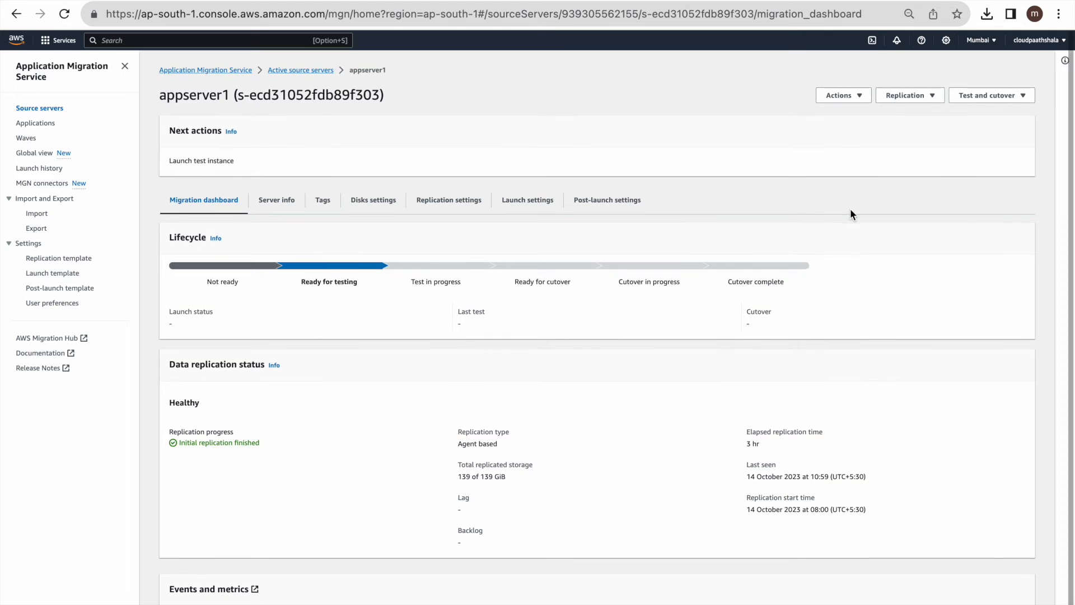
pyautogui.click(985, 96)
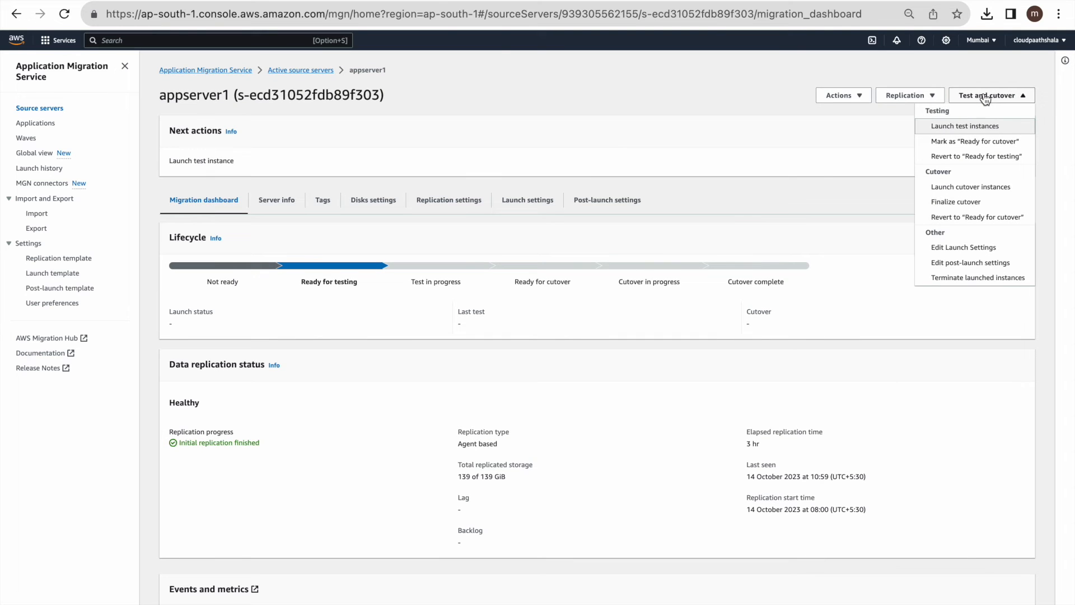
pyautogui.click(978, 130)
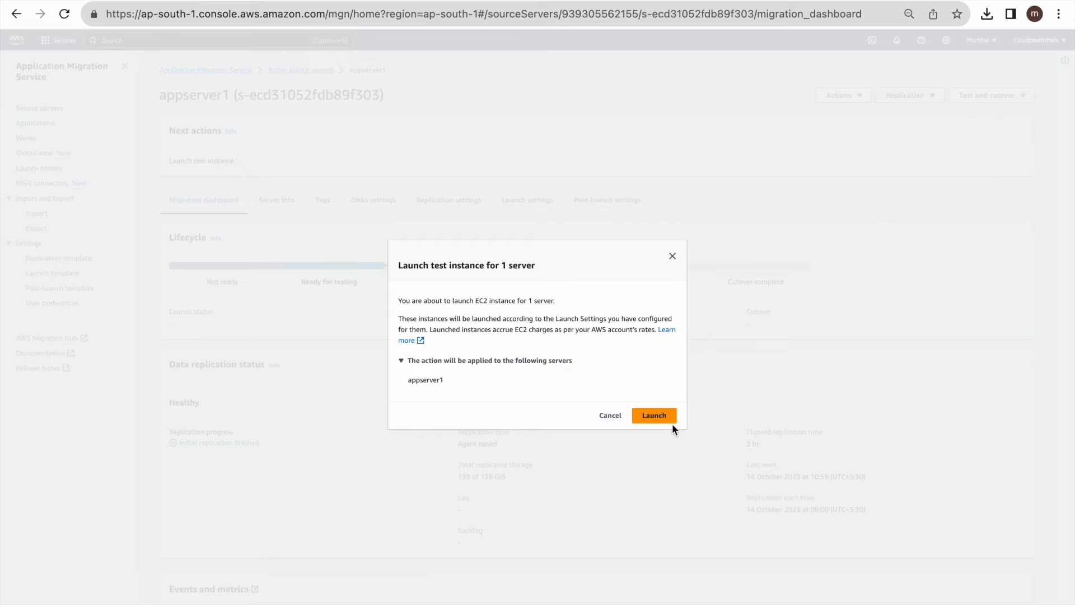
pyautogui.click(654, 415)
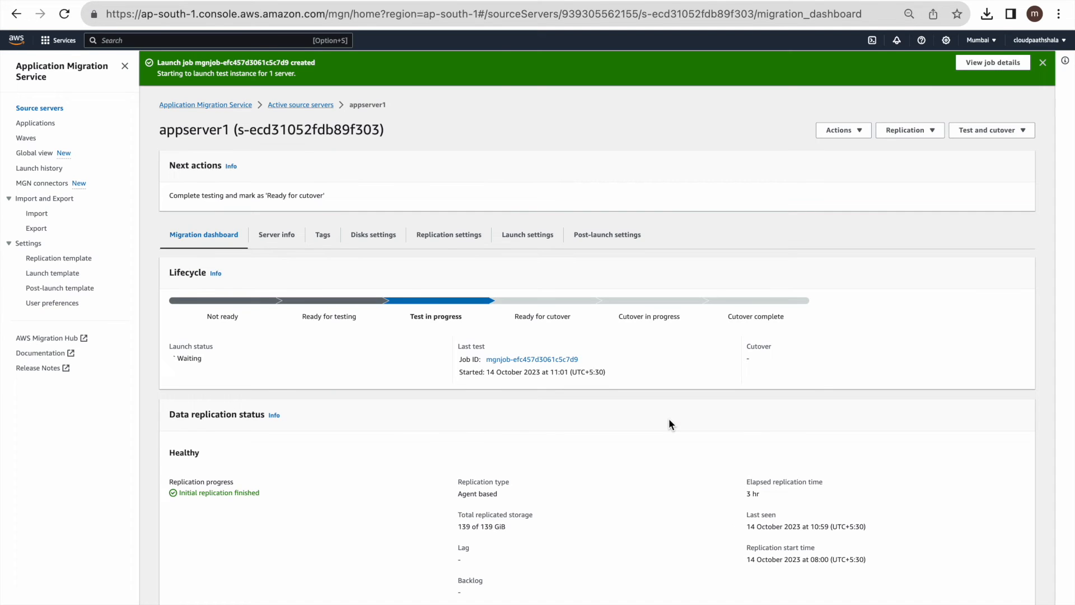
pyautogui.click(992, 62)
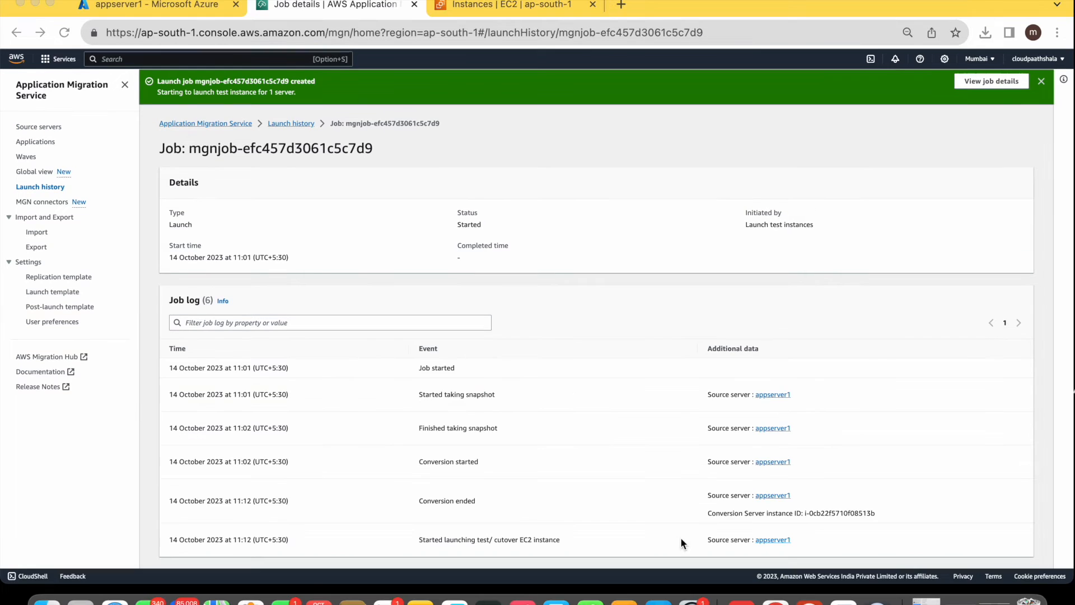
# - Refresh the EC2 instances list and check appserver1's instance state, status check and public IP columns
pyautogui.click(49, 3)
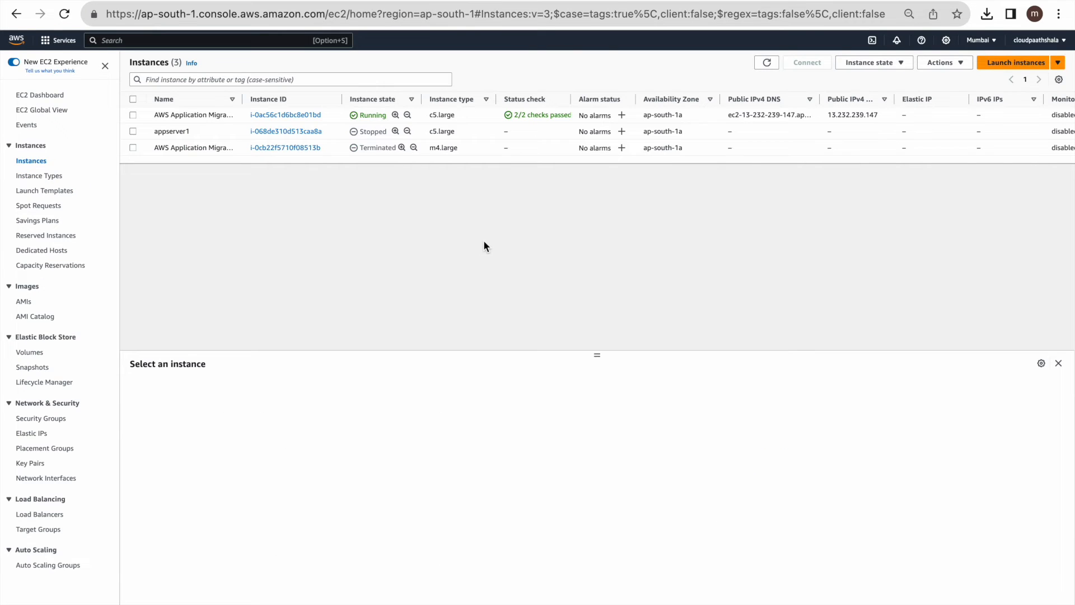
pyautogui.click(766, 64)
pyautogui.click(164, 131)
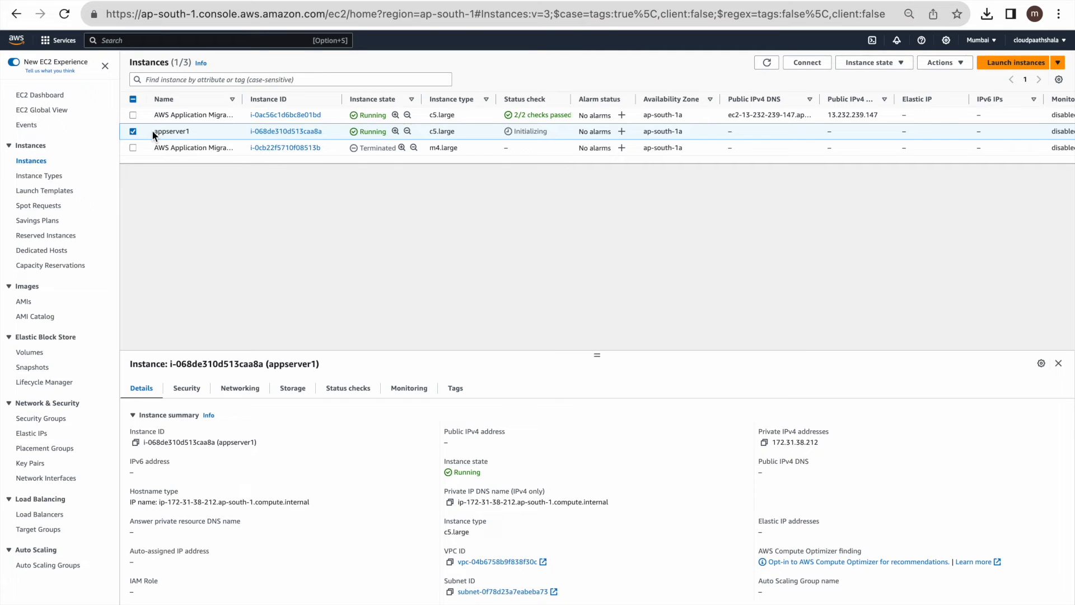
pyautogui.moveTo(321, 131); pyautogui.dragTo(582, 126)
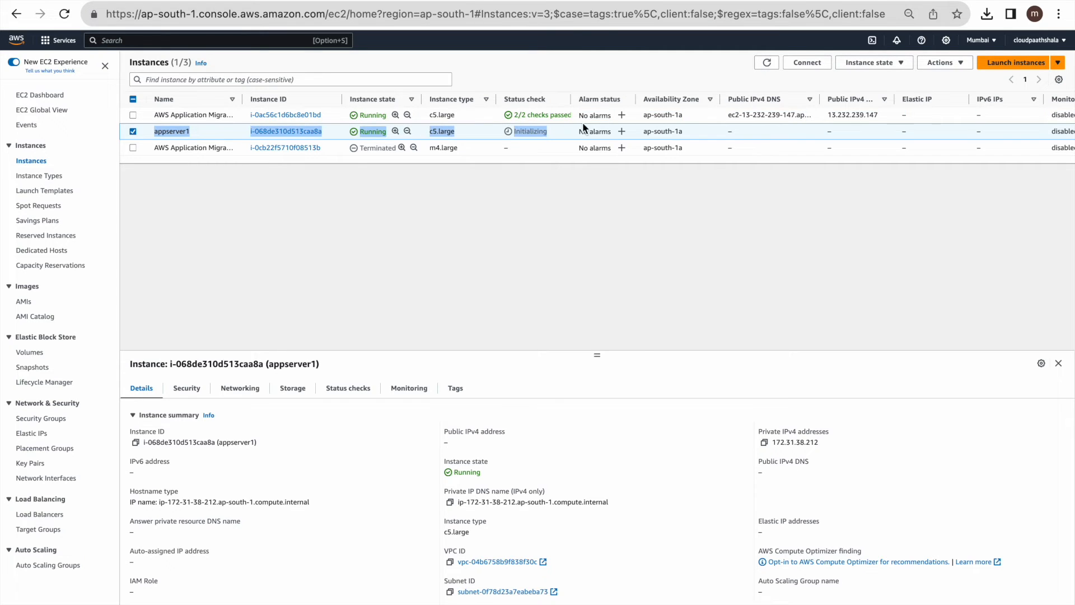
pyautogui.moveTo(724, 124); pyautogui.dragTo(1067, 133)
pyautogui.hscroll(-5, 807, 231)
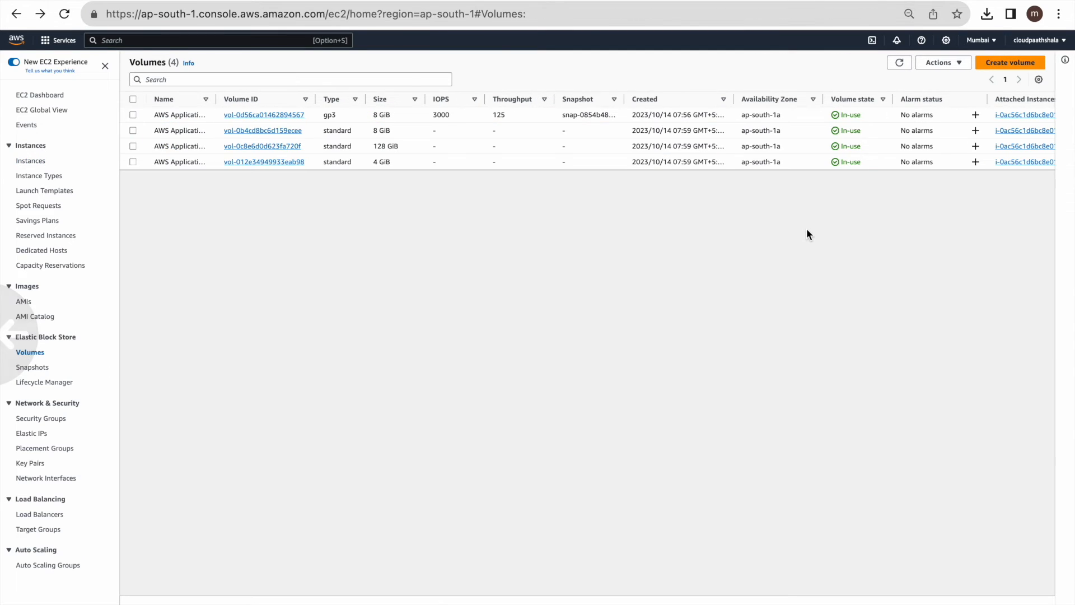
pyautogui.hscroll(5, 807, 229)
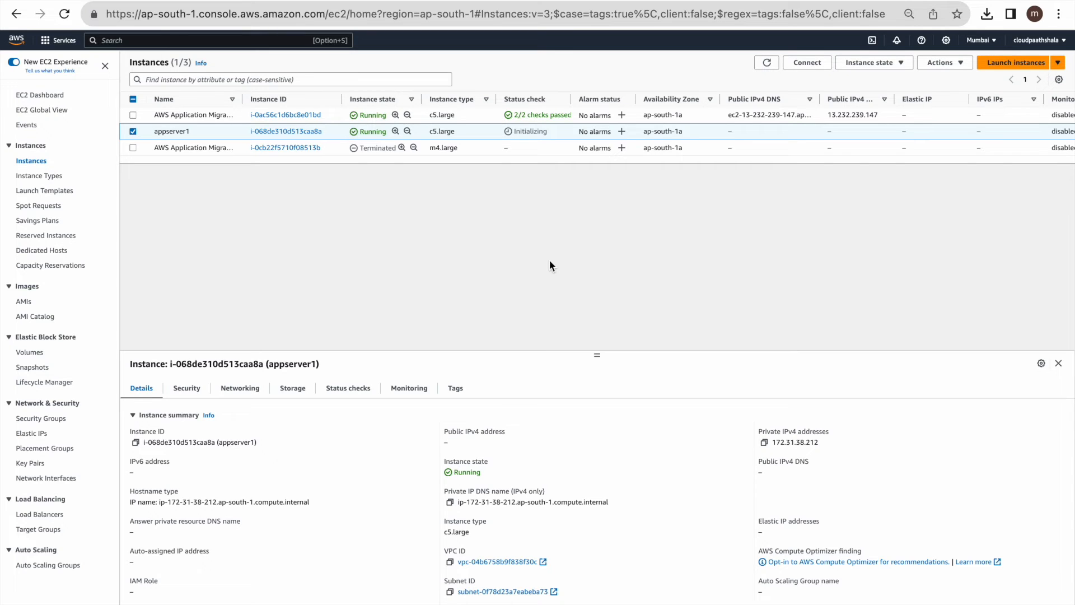
pyautogui.click(767, 62)
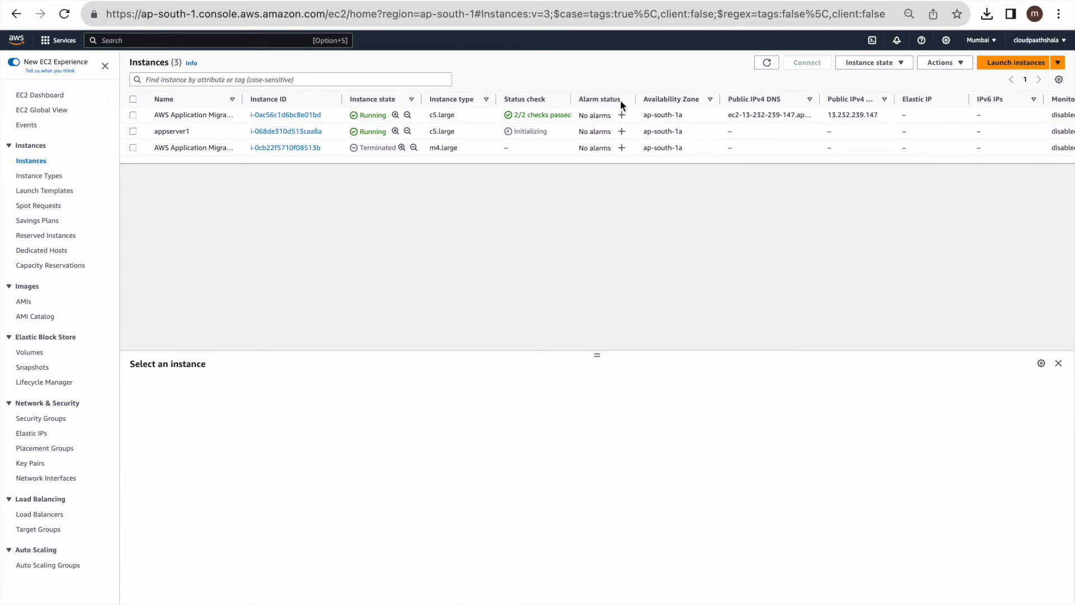
# - Allocate an Elastic IP address in the VPC console from Amazon's pool of IPv4 addresses, with ap-south-1 as network border group
pyautogui.click(16, 40)
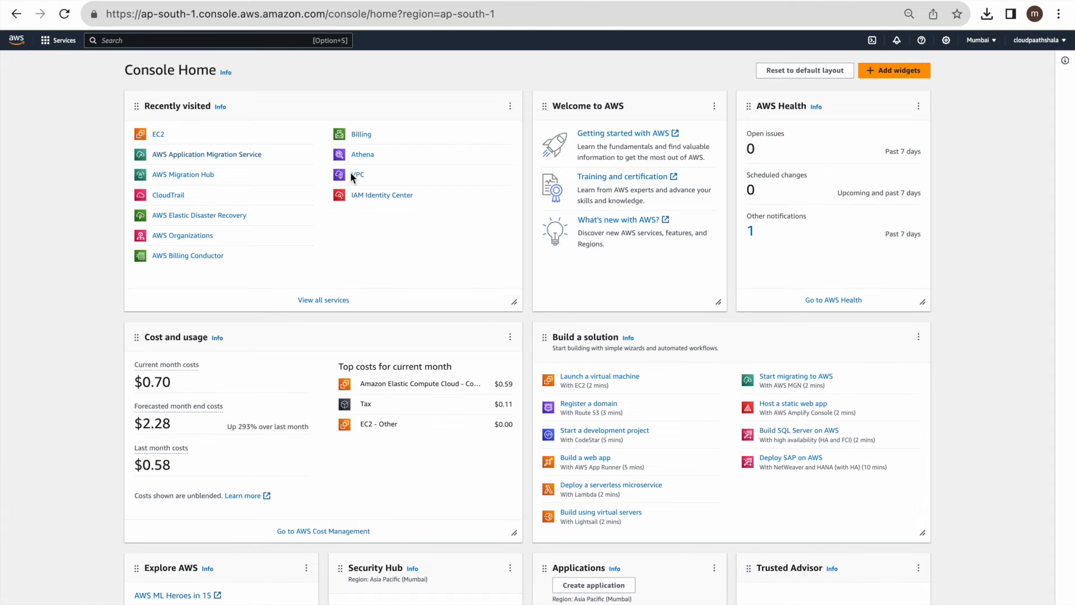
pyautogui.click(358, 175)
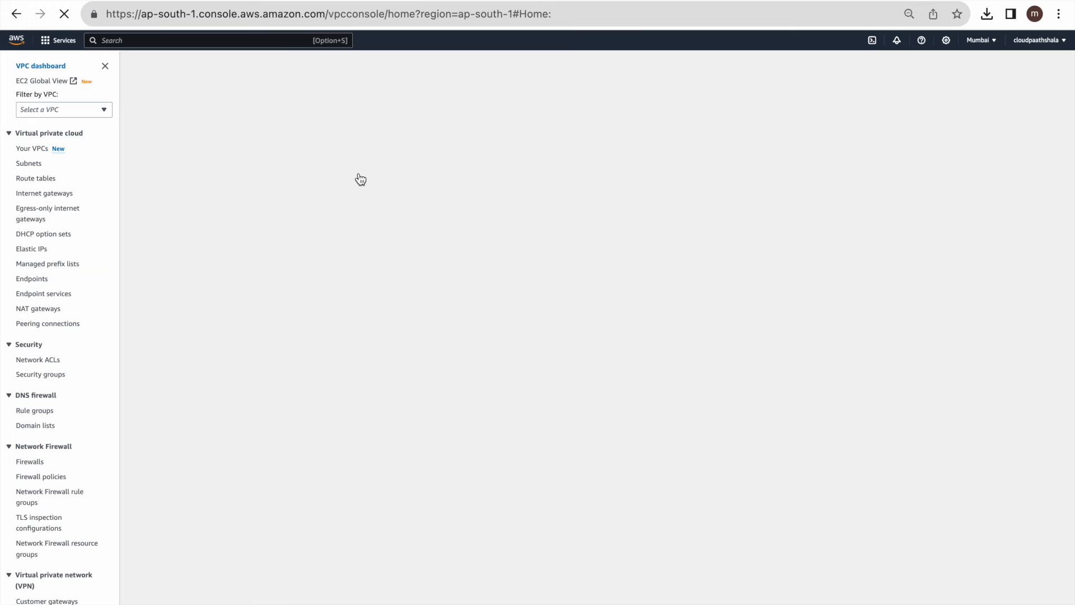
pyautogui.click(35, 252)
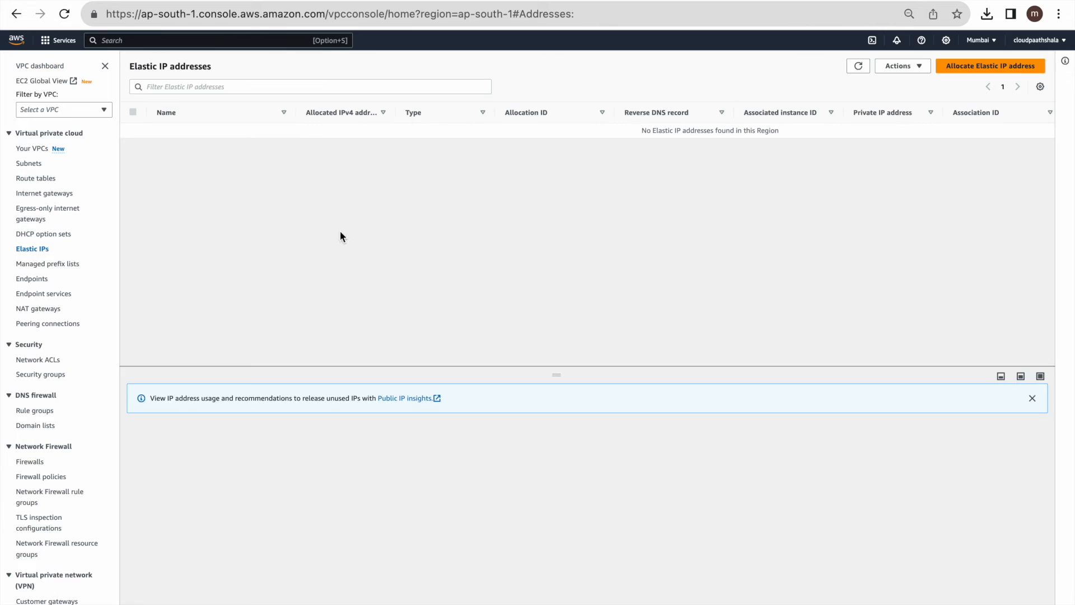
pyautogui.click(1013, 66)
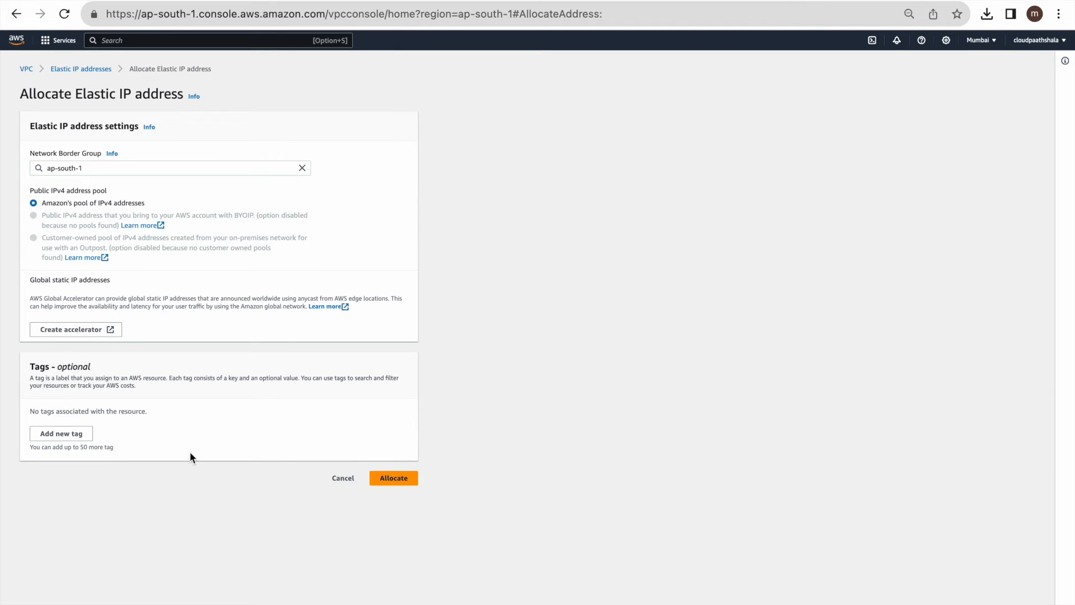
pyautogui.click(400, 483)
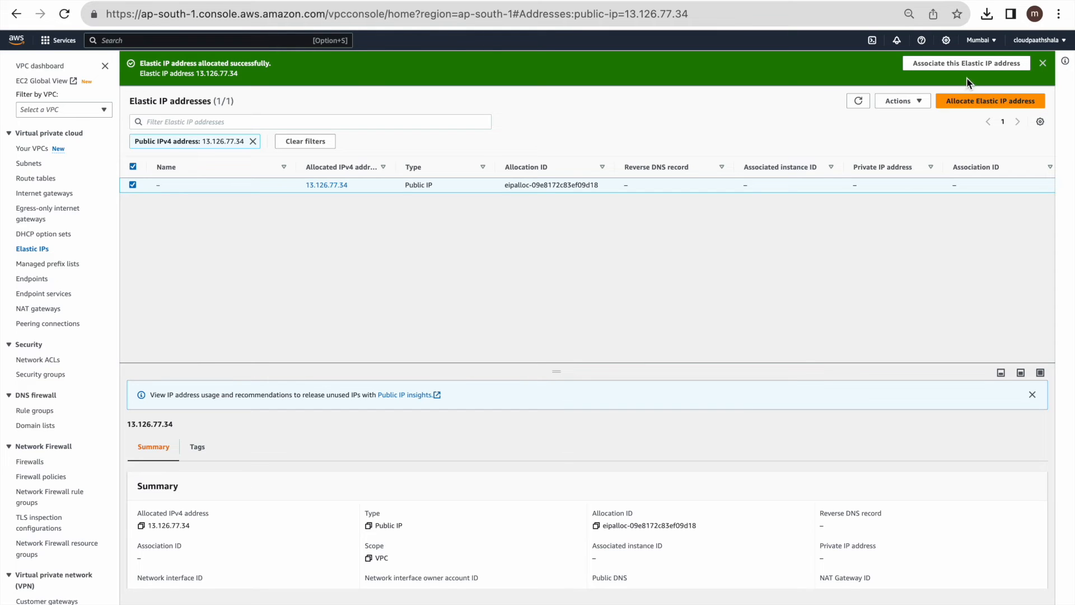
# - Associate the newly allocated Elastic IP address with the appserver1 instance
pyautogui.click(977, 65)
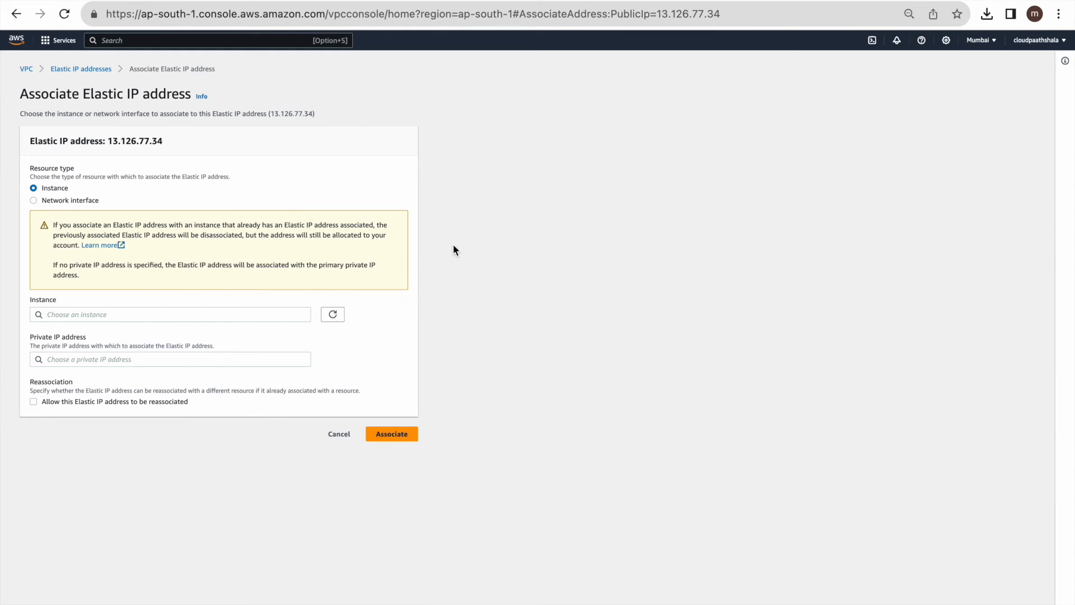
pyautogui.click(269, 314)
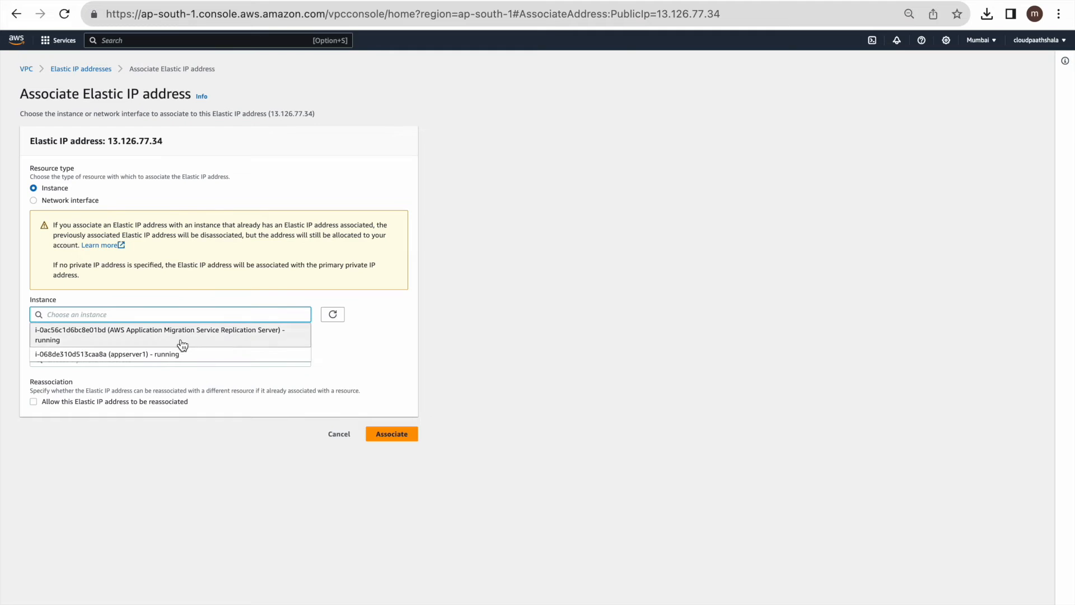
pyautogui.click(192, 356)
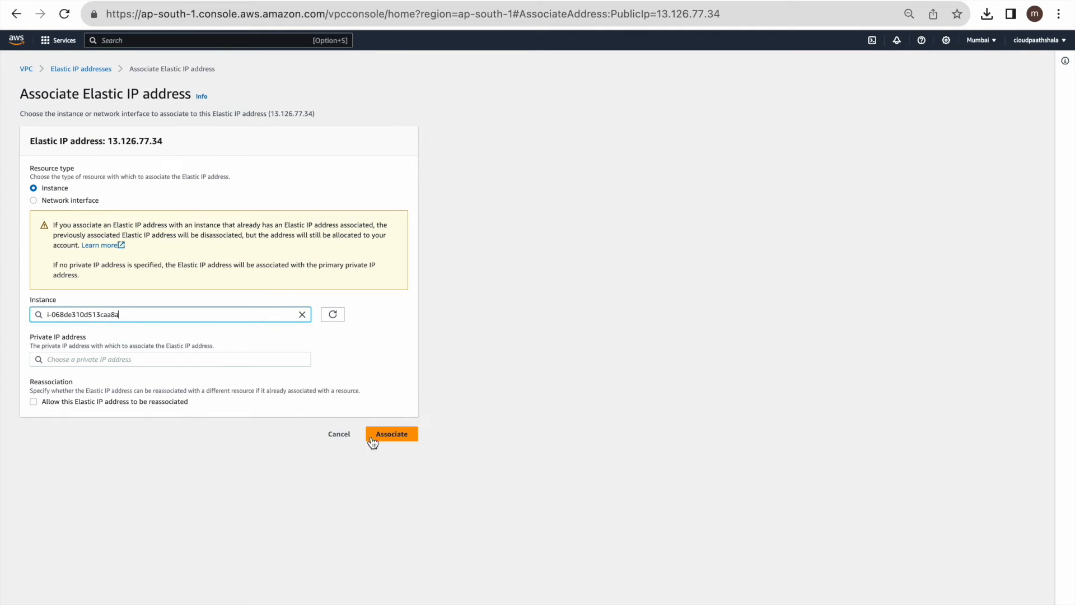
pyautogui.click(404, 436)
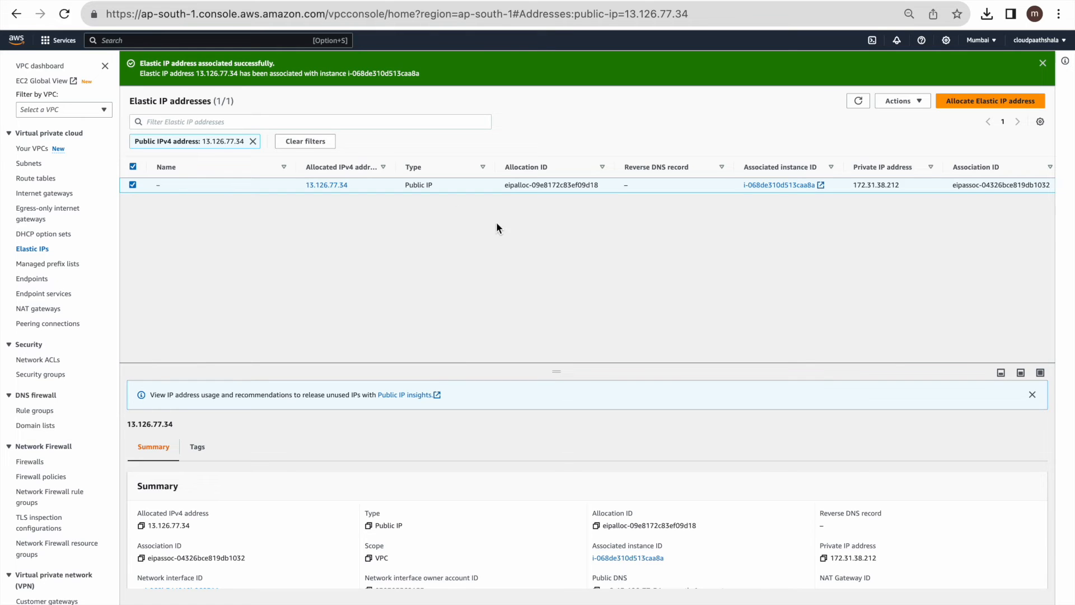
# - Return to the list of running EC2 instances and check the Elastic IP assigned to appserver1
pyautogui.click(18, 42)
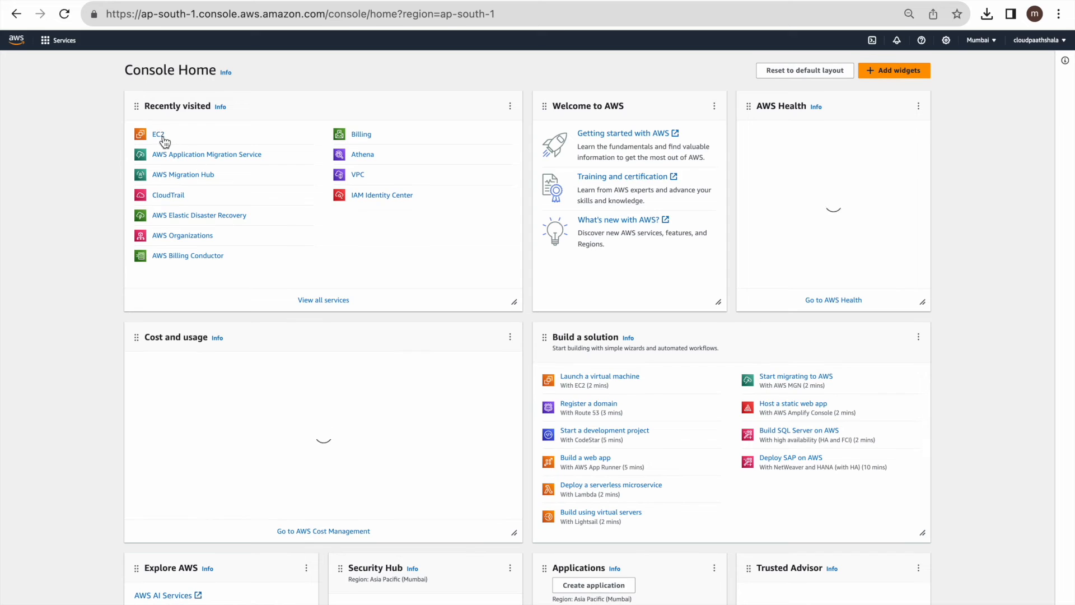
pyautogui.click(164, 143)
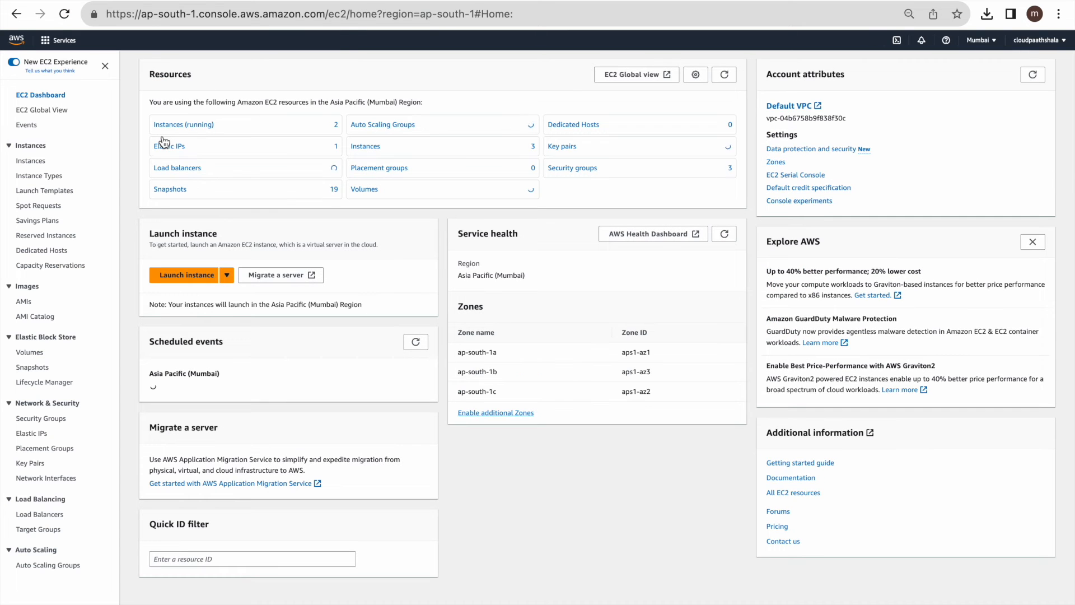
pyautogui.click(193, 127)
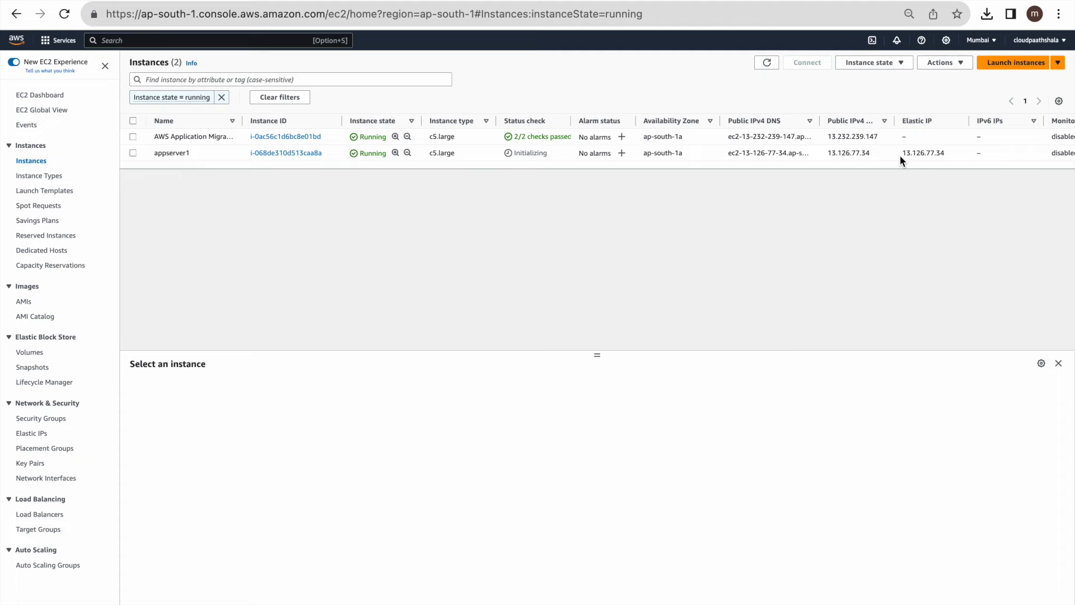
pyautogui.moveTo(900, 154); pyautogui.dragTo(946, 153)
# - Download the remote desktop file for connecting to appserver1 with an RDP client and open it
pyautogui.click(275, 155)
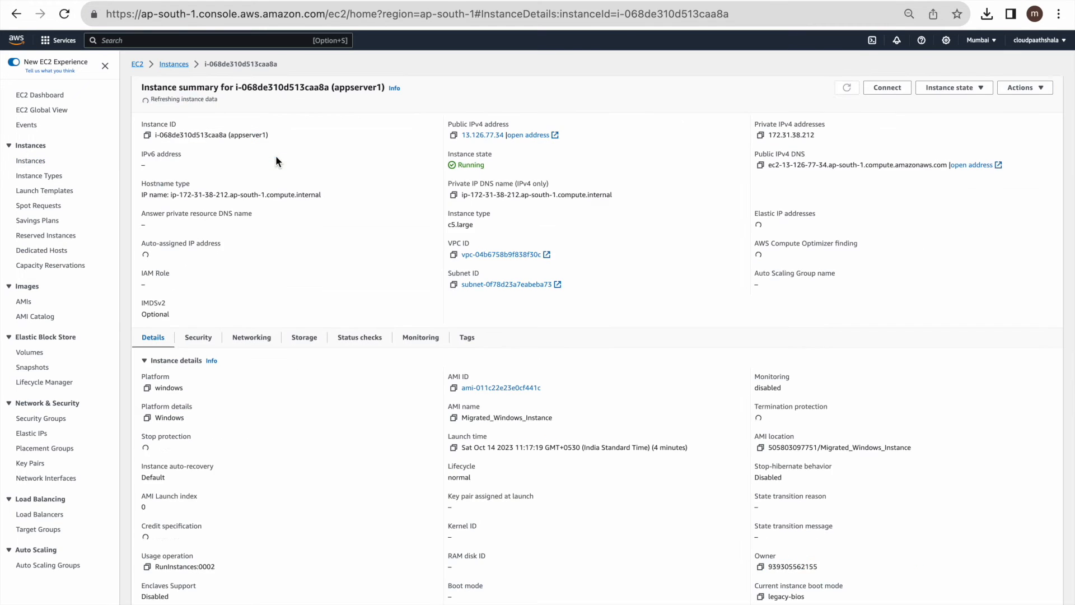
pyautogui.click(883, 89)
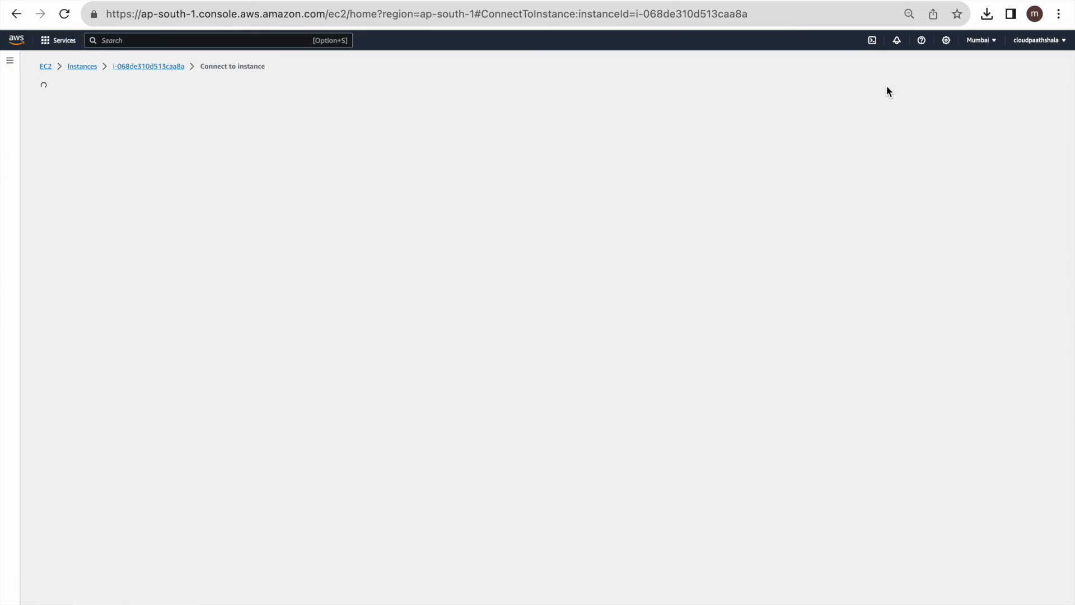
pyautogui.click(143, 136)
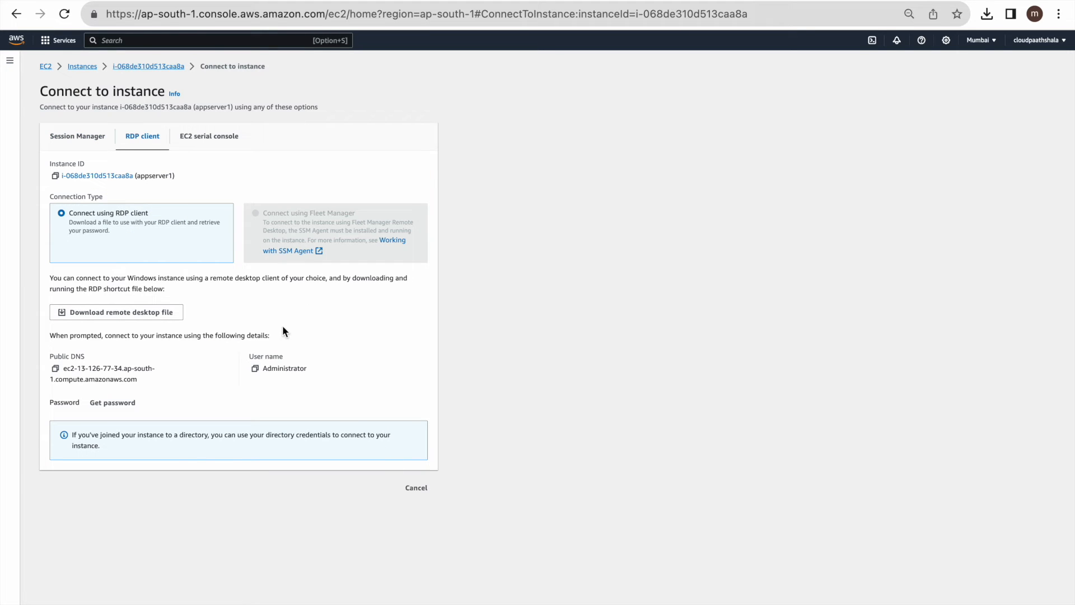
pyautogui.click(164, 313)
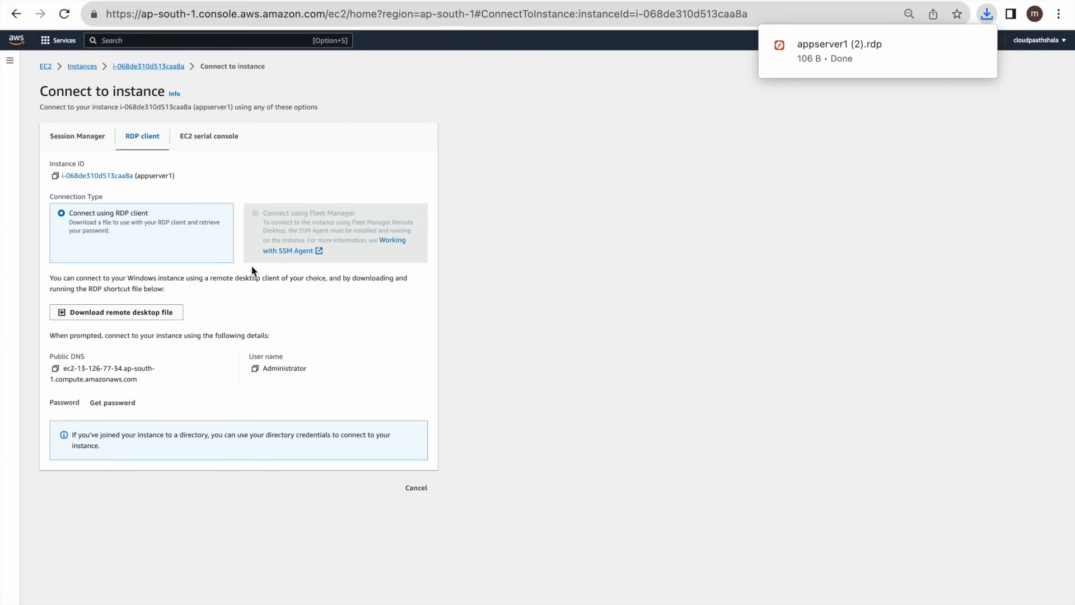
pyautogui.click(845, 51)
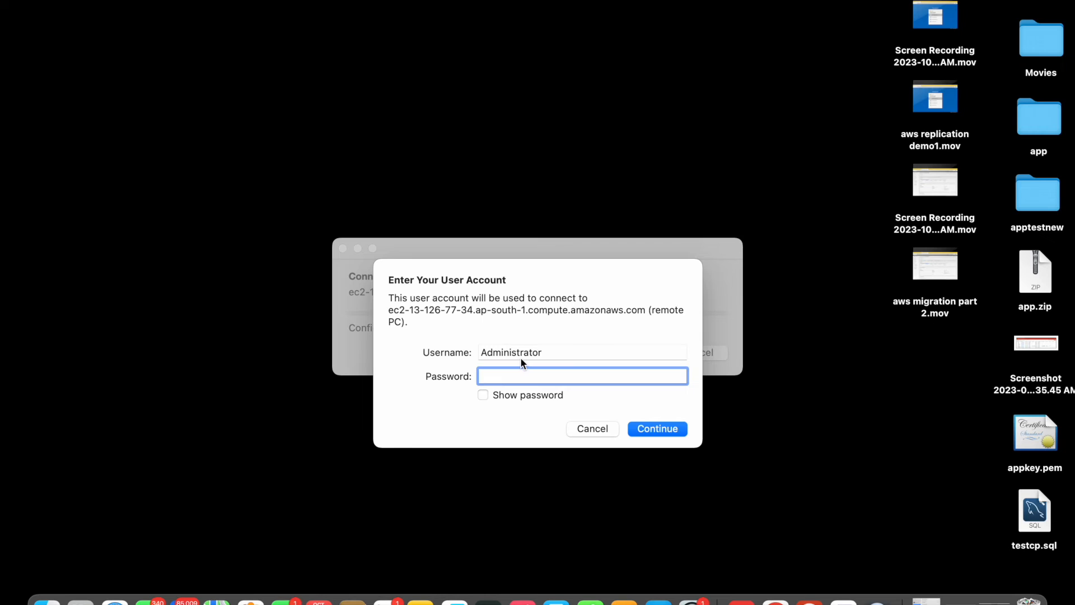
# - Sign in to the remote desktop as cpvm with the account password, accept the connection and allow the PC to be discoverable on Network 2
pyautogui.doubleClick(519, 353)
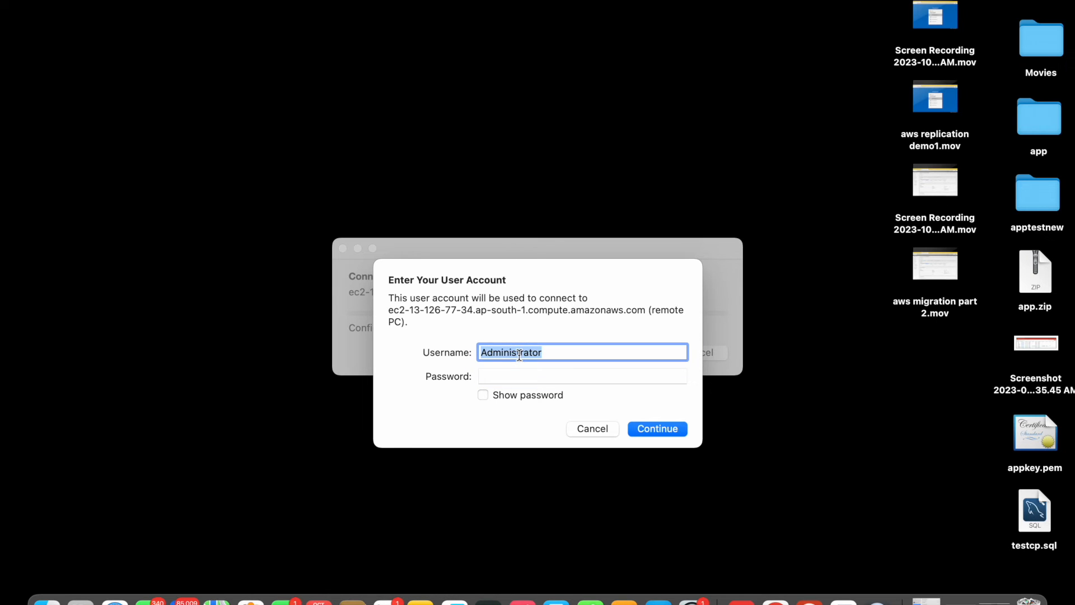
pyautogui.write('cpvm')
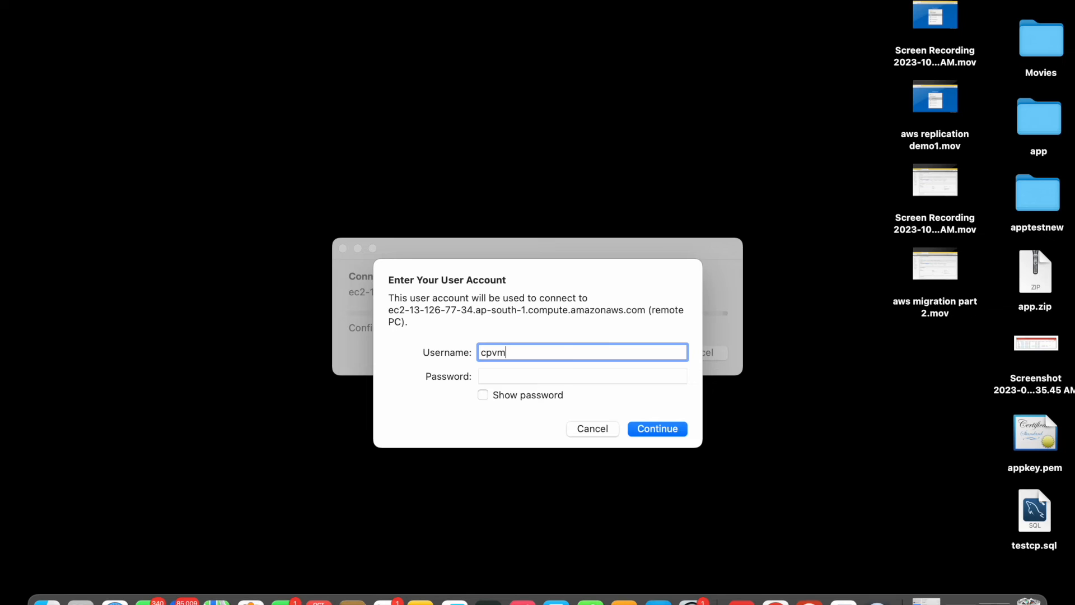
pyautogui.press('Tab')
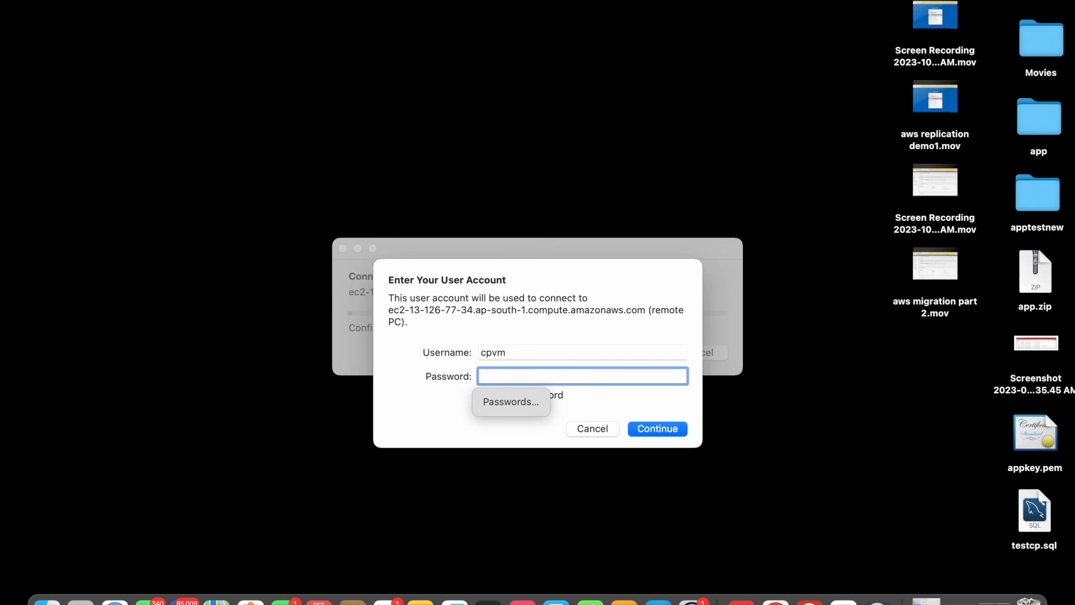
pyautogui.write('•••••••••••••')
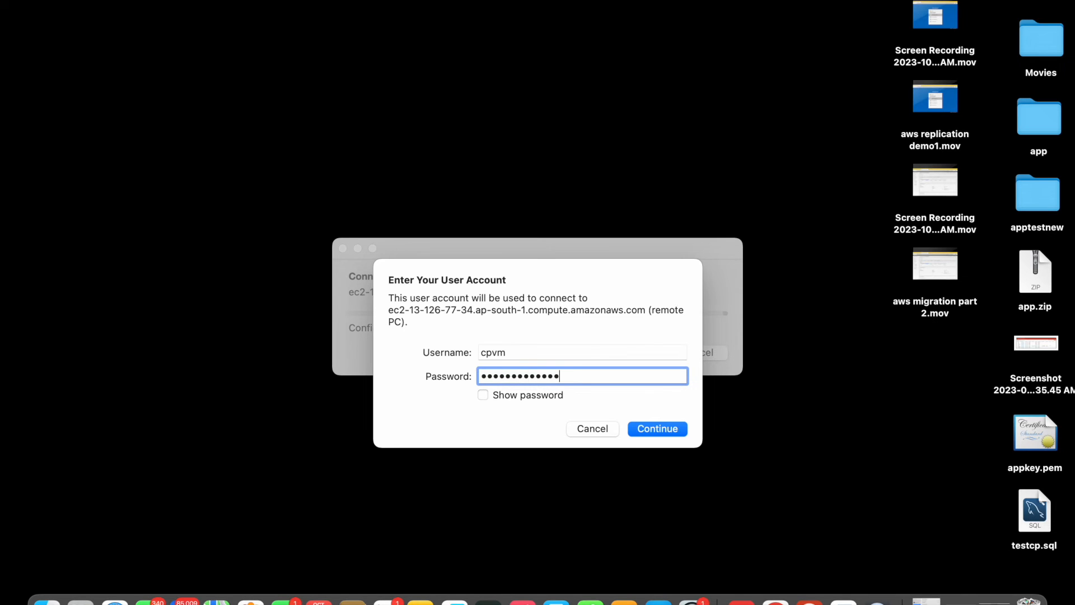
pyautogui.press('Return')
pyautogui.press('Return')
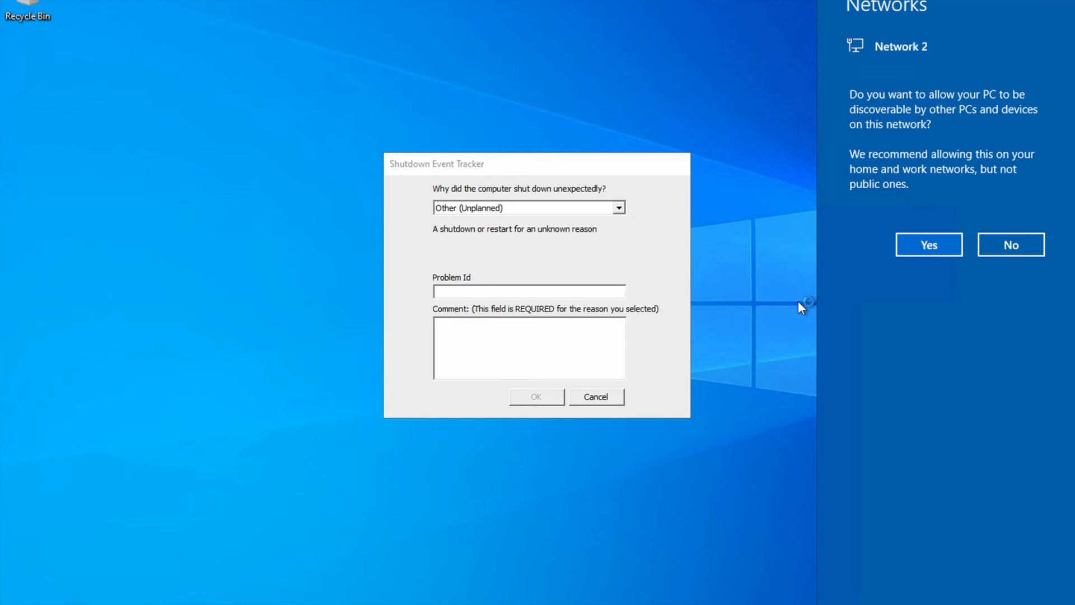
pyautogui.click(917, 245)
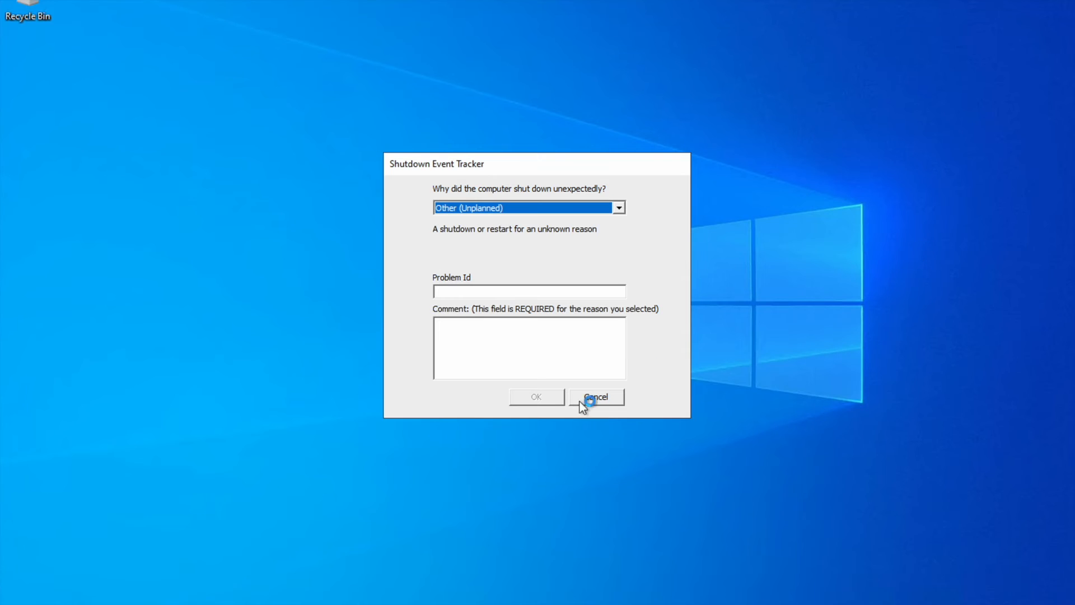
# - Dismiss the Shutdown Event Tracker and the Windows Server 2022 Datacenter Azure Edition deactivation notice on the remote server
pyautogui.click(595, 397)
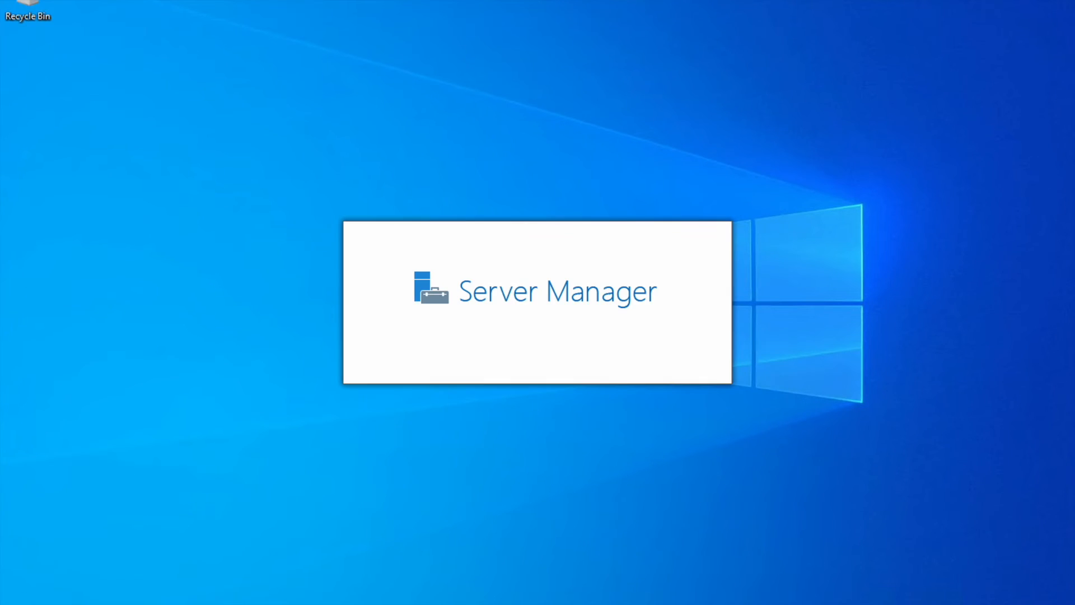
pyautogui.press('super')
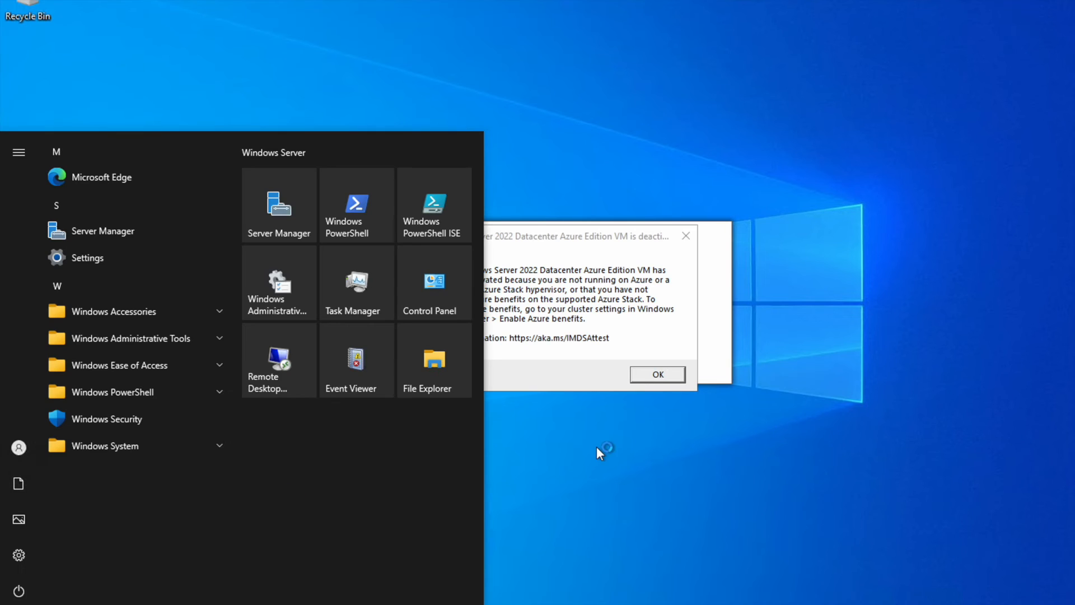
pyautogui.click(580, 363)
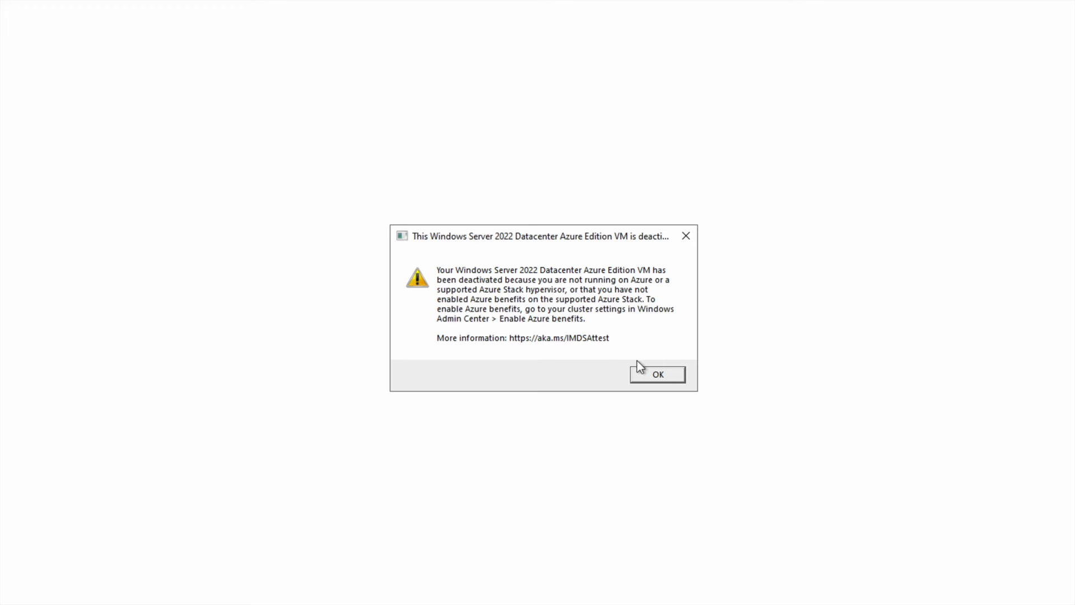
pyautogui.click(646, 371)
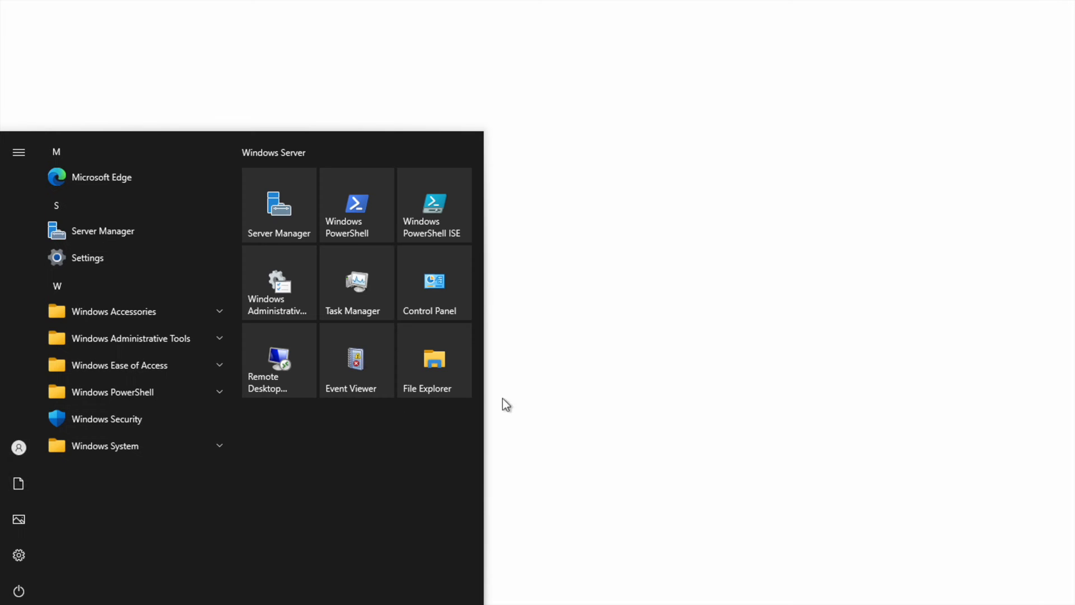
# - Open New Volume (F:) in File Explorer and check that its files were migrated
pyautogui.click(456, 370)
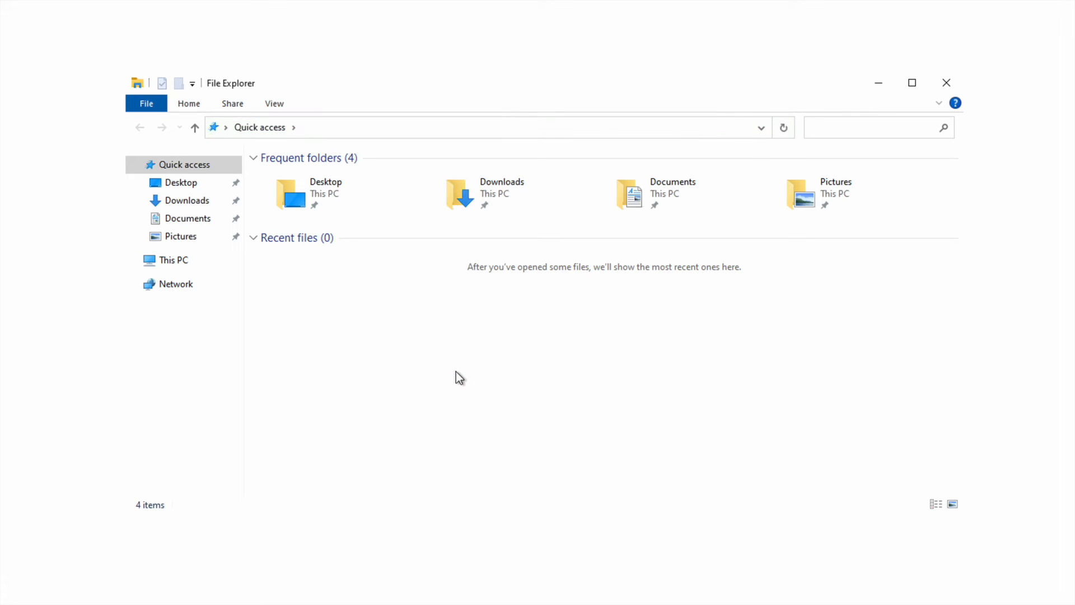
pyautogui.click(197, 263)
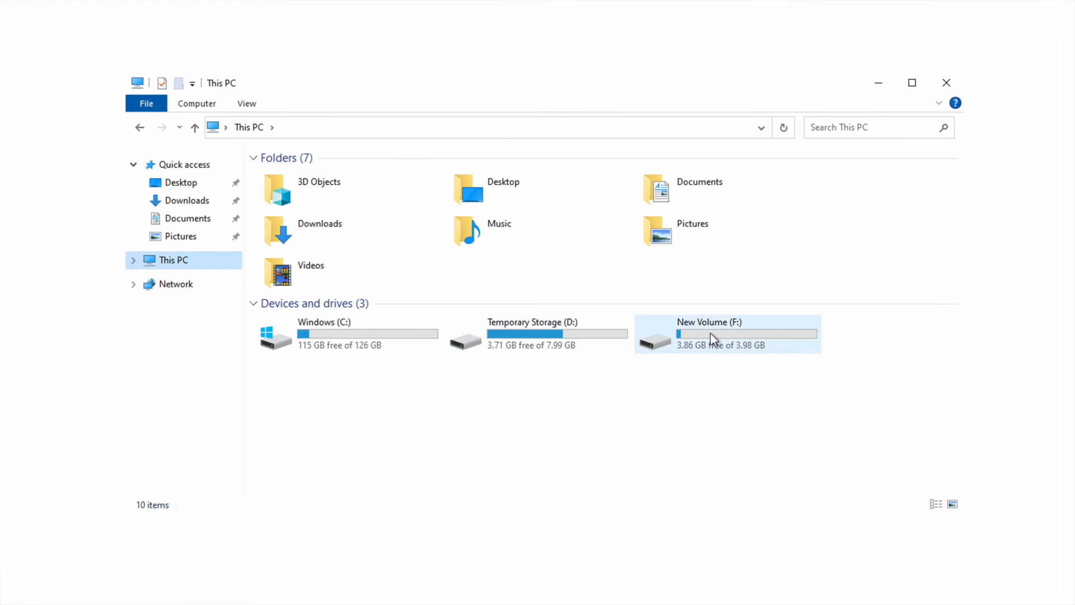
pyautogui.doubleClick(713, 338)
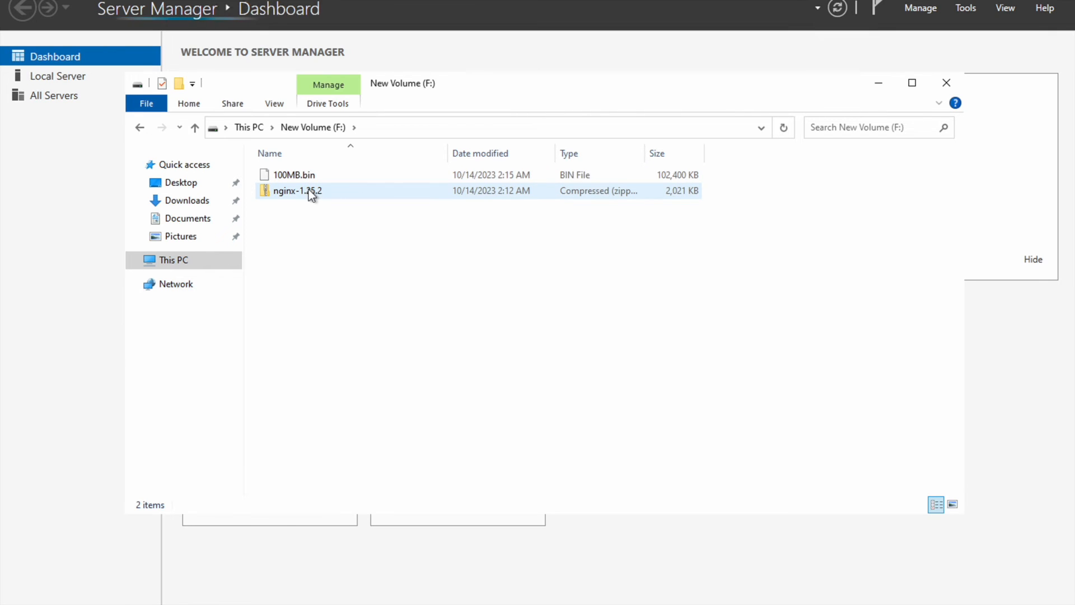
pyautogui.press('super')
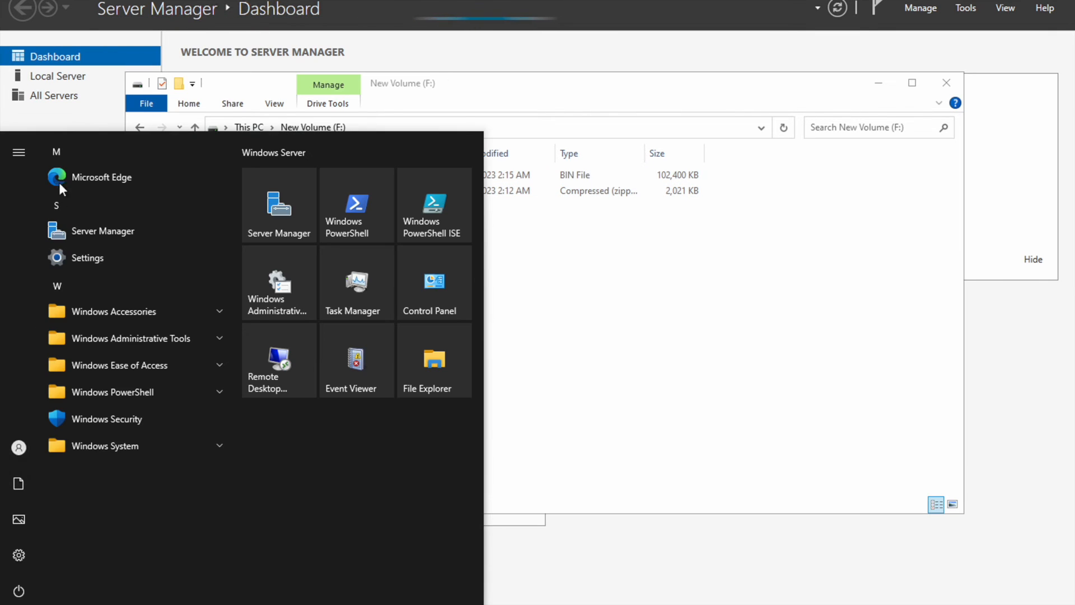
pyautogui.click(68, 177)
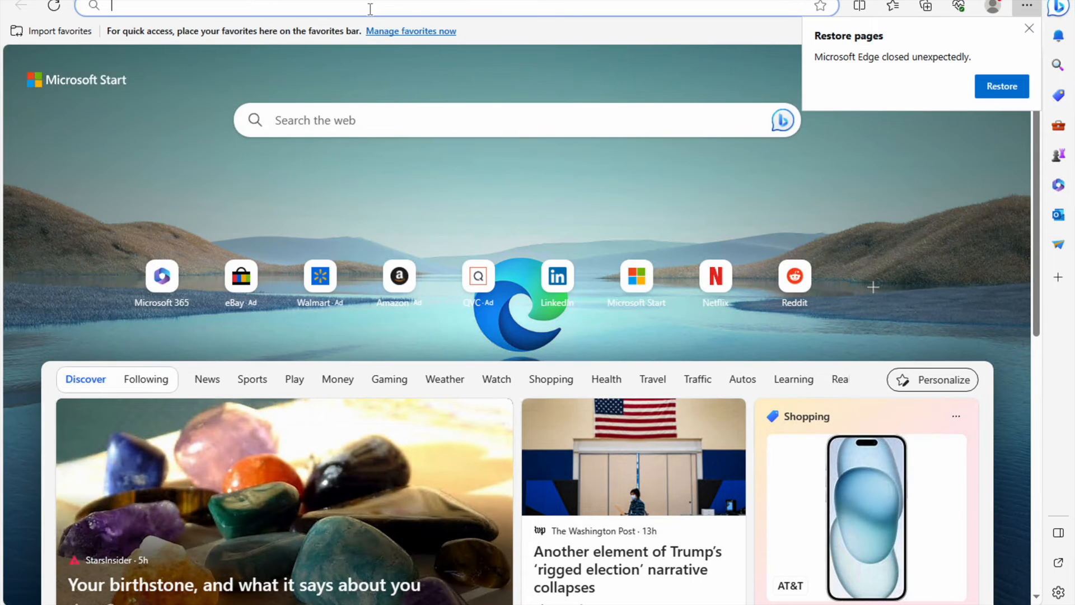
pyautogui.click(370, 8)
pyautogui.write('http://localhost')
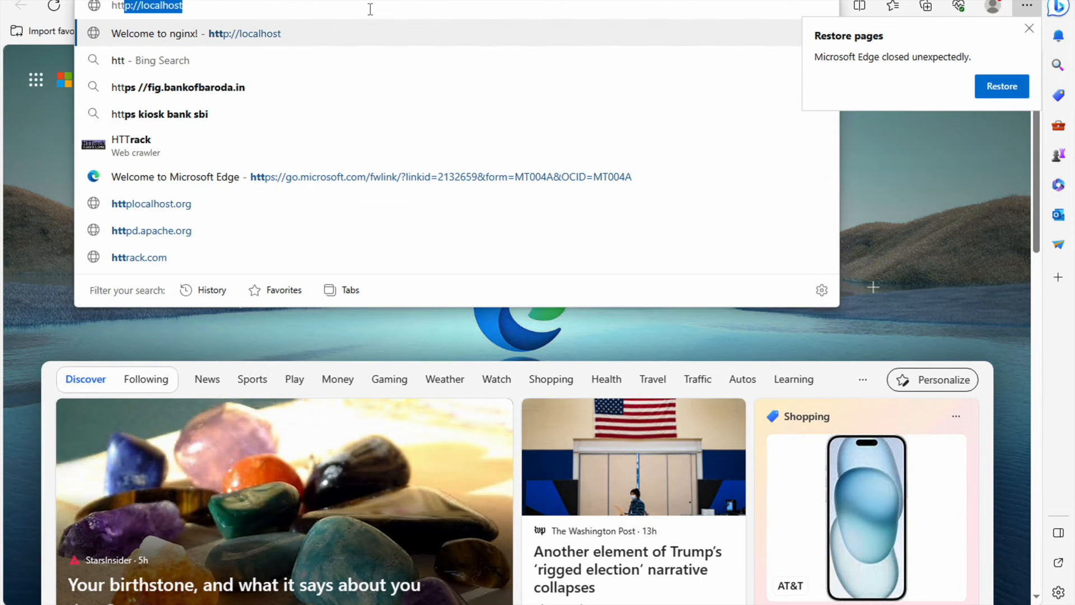
pyautogui.press('Return')
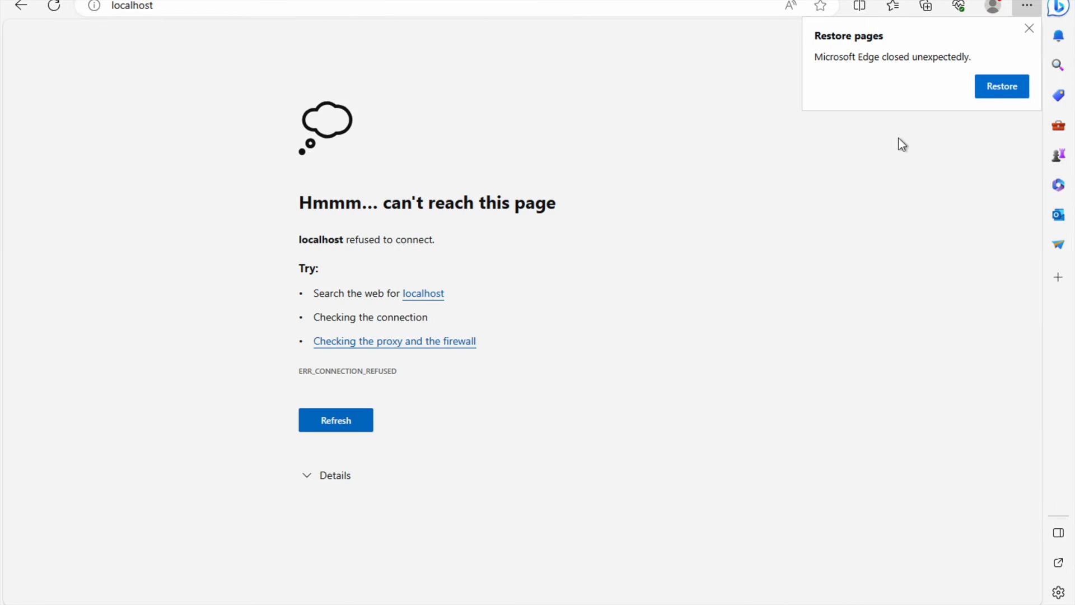
pyautogui.click(1028, 31)
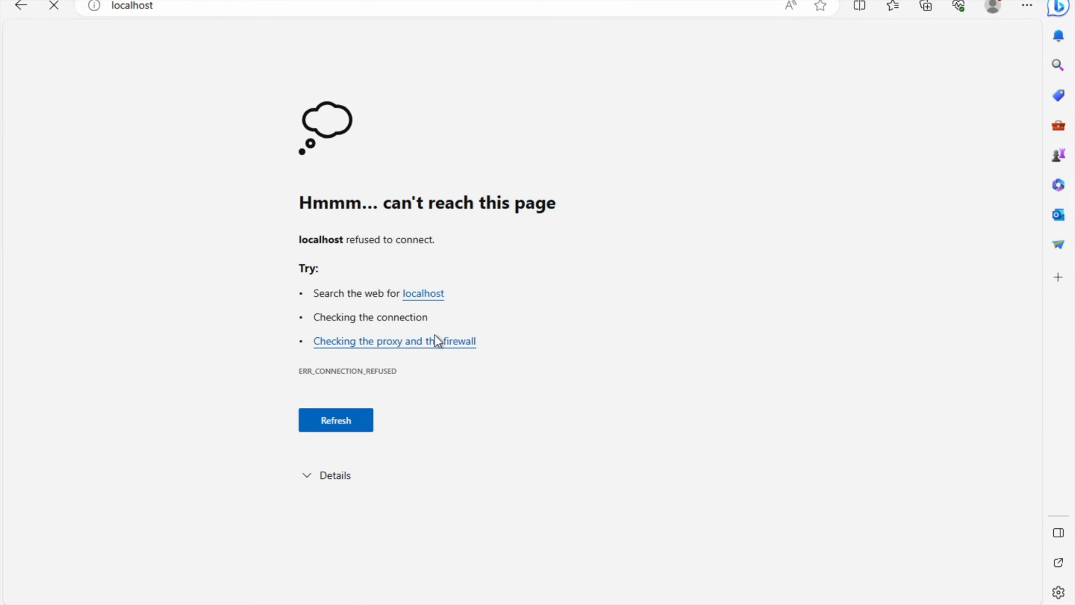
# - Start the nginx application from the inner nginx-1.25.2 folder on the Windows (C:) drive
pyautogui.hotkey('alt', 'Tab')
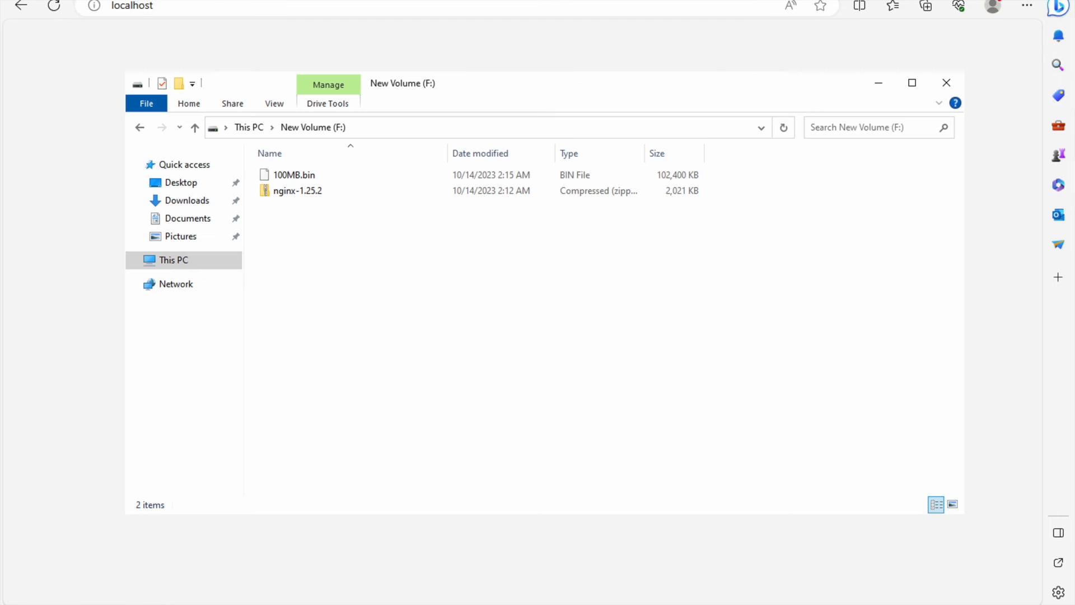
pyautogui.click(180, 260)
pyautogui.doubleClick(395, 333)
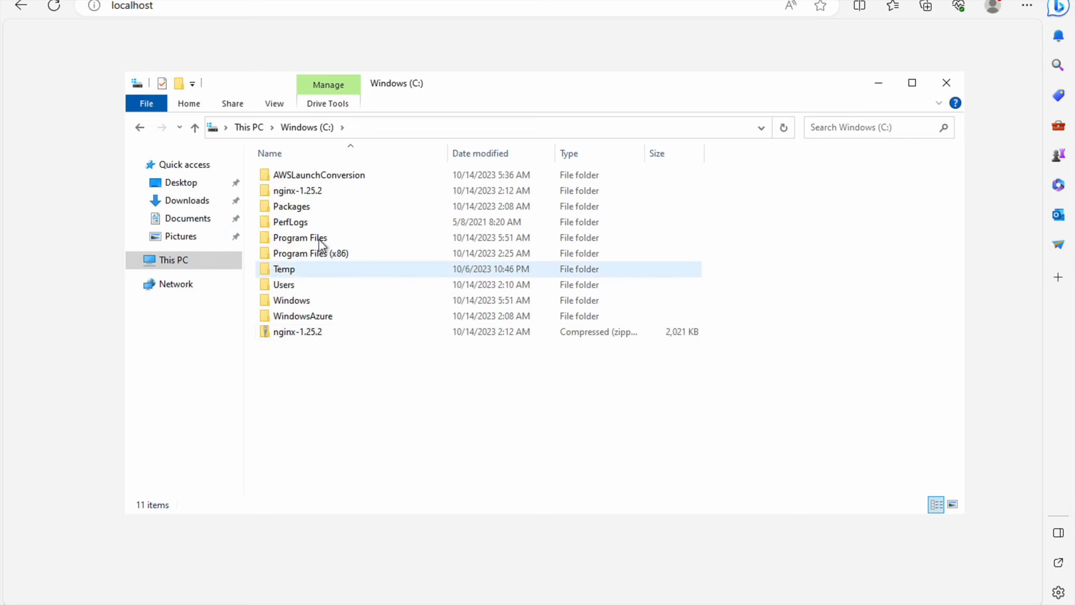
pyautogui.click(327, 193)
pyautogui.doubleClick(328, 195)
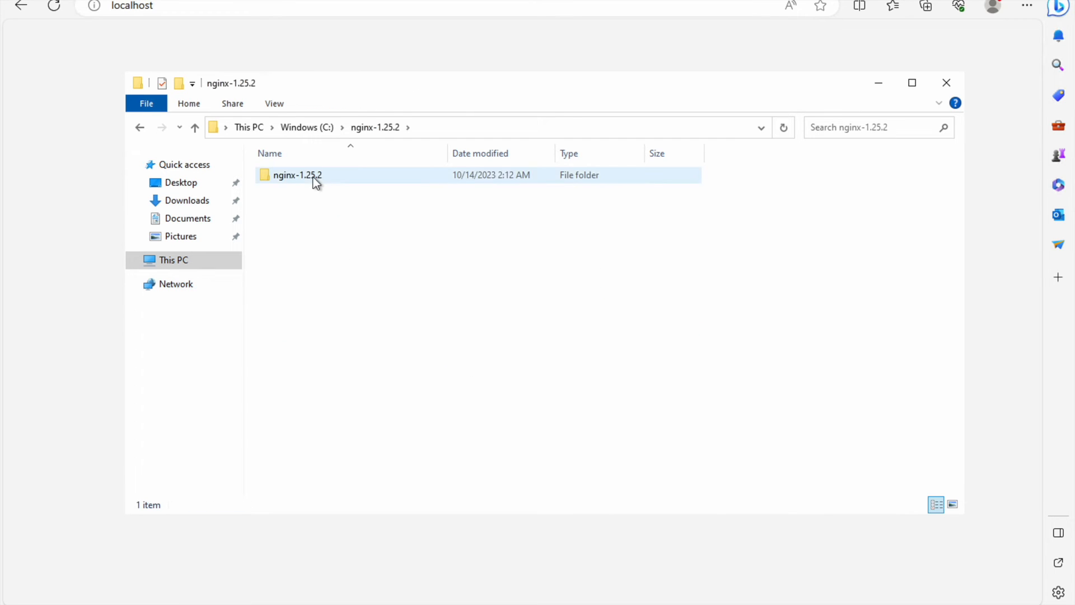
pyautogui.doubleClick(314, 178)
pyautogui.doubleClick(284, 269)
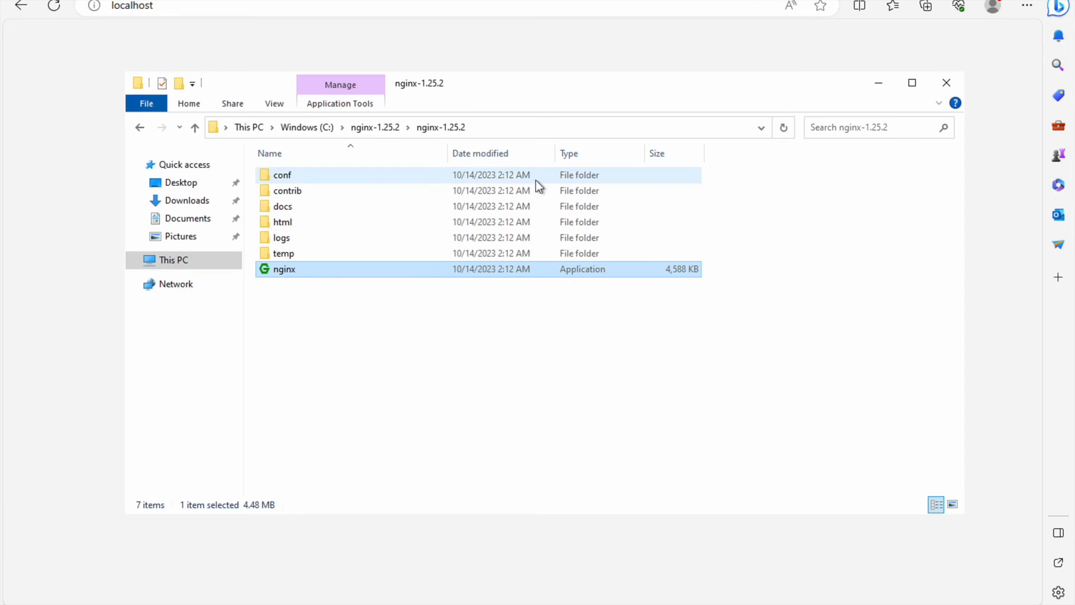
# - Reload localhost in the browser and check the page served by nginx
pyautogui.click(362, 13)
pyautogui.press('Return')
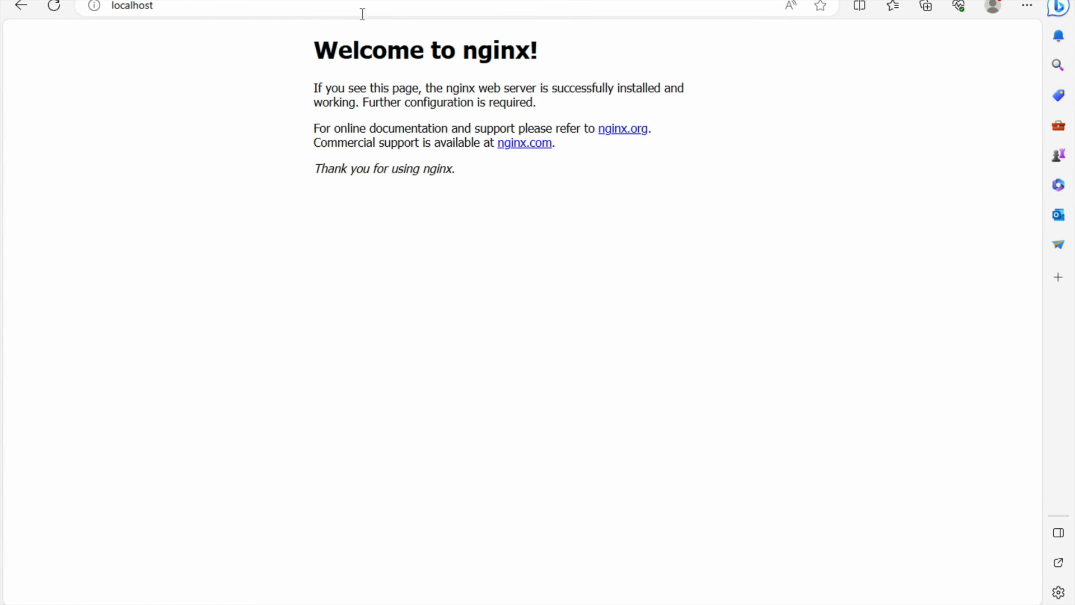
pyautogui.moveTo(314, 49); pyautogui.dragTo(538, 178)
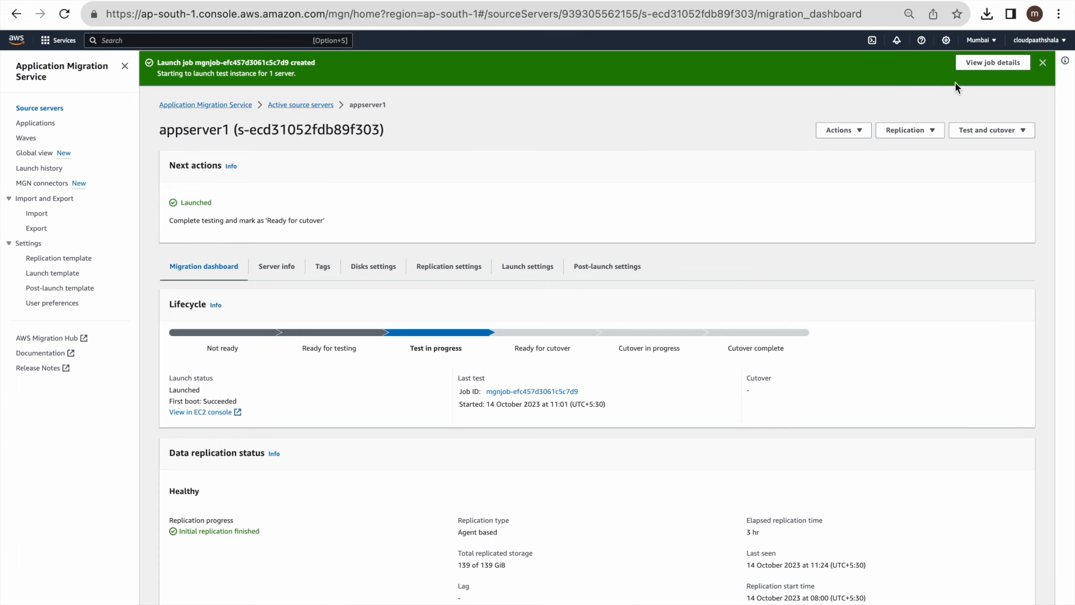
# - Return to Application Migration Service, mark appserver1 as ready for cutover and terminate its launched test instance
pyautogui.click(977, 136)
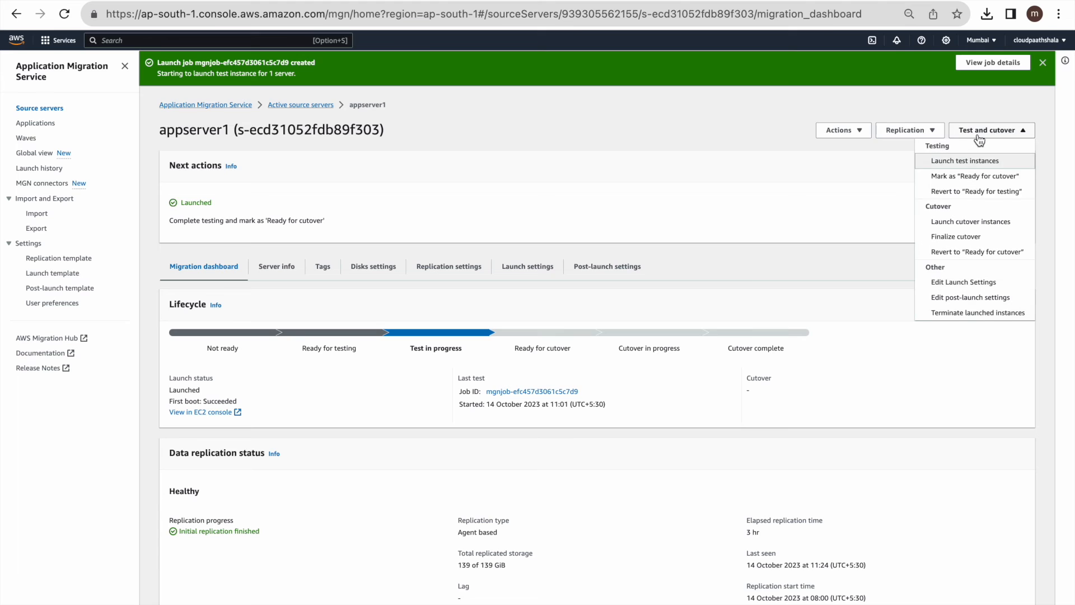
pyautogui.click(977, 177)
pyautogui.click(646, 430)
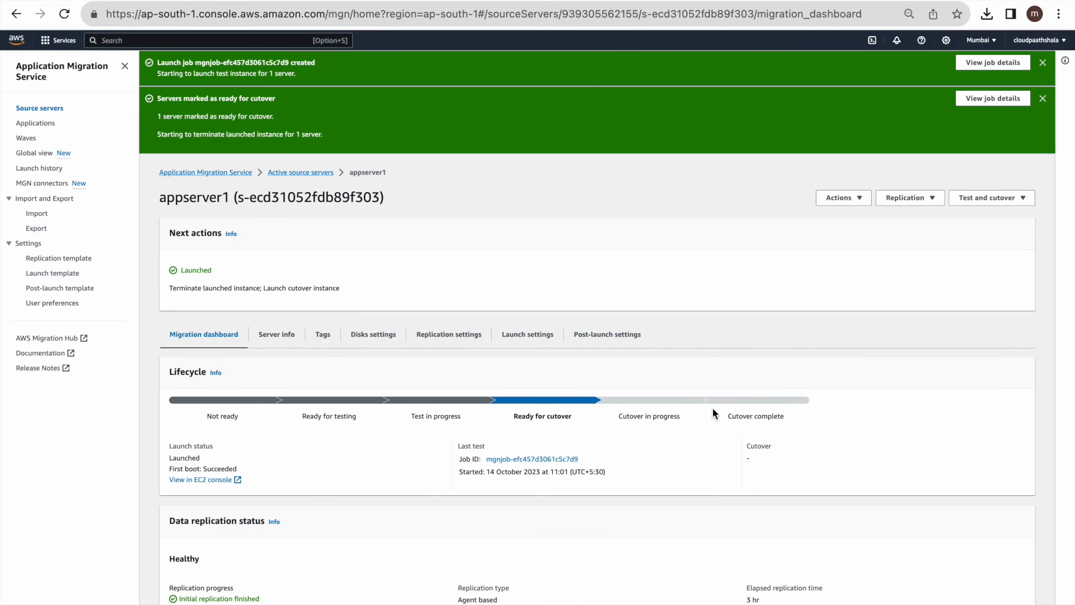
pyautogui.scroll(-3, 712, 408)
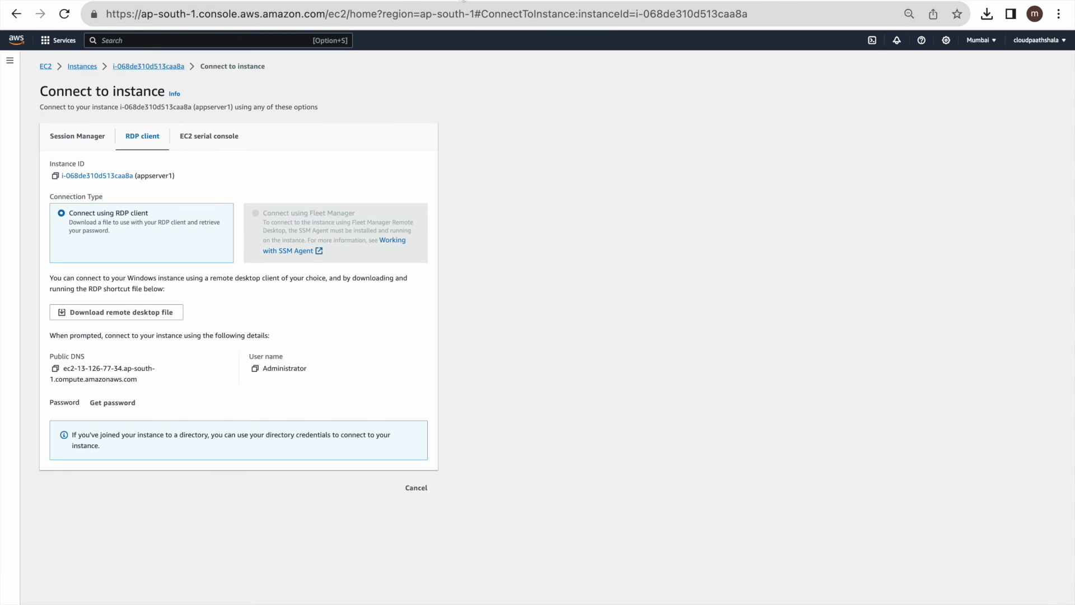
# - Return to the EC2 instances list, refresh it and check the state of the appserver1 test instance with the Instance state column widened
pyautogui.click(76, 66)
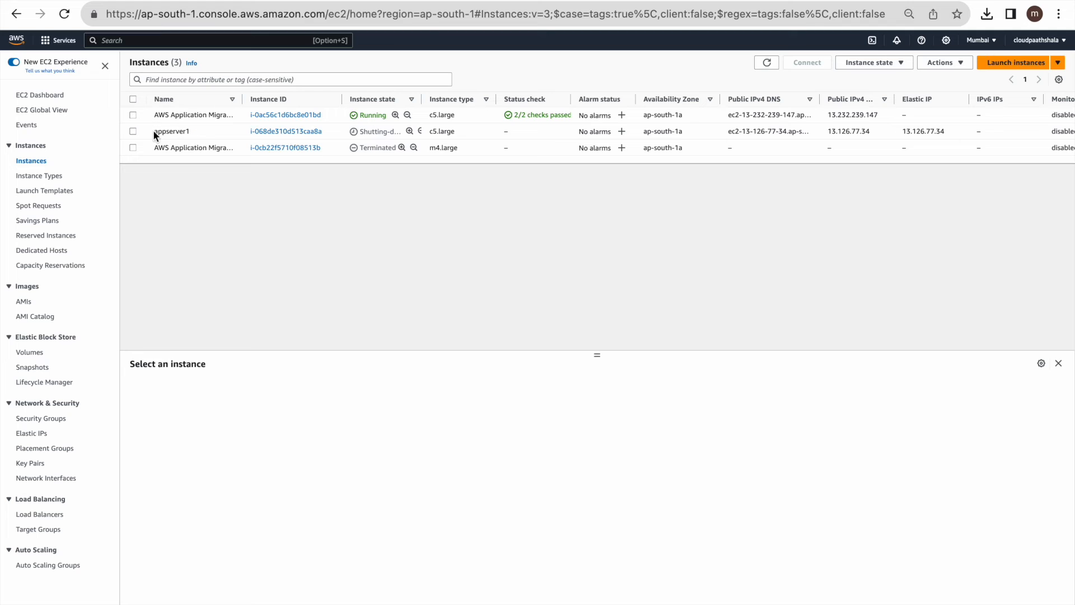
pyautogui.moveTo(154, 130); pyautogui.dragTo(428, 128)
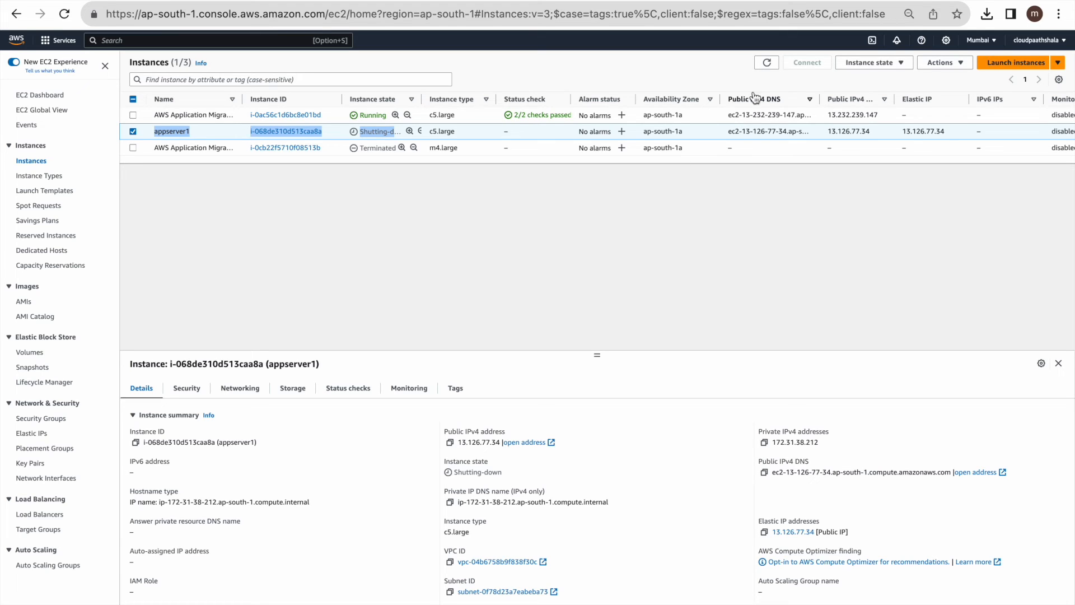
pyautogui.click(771, 66)
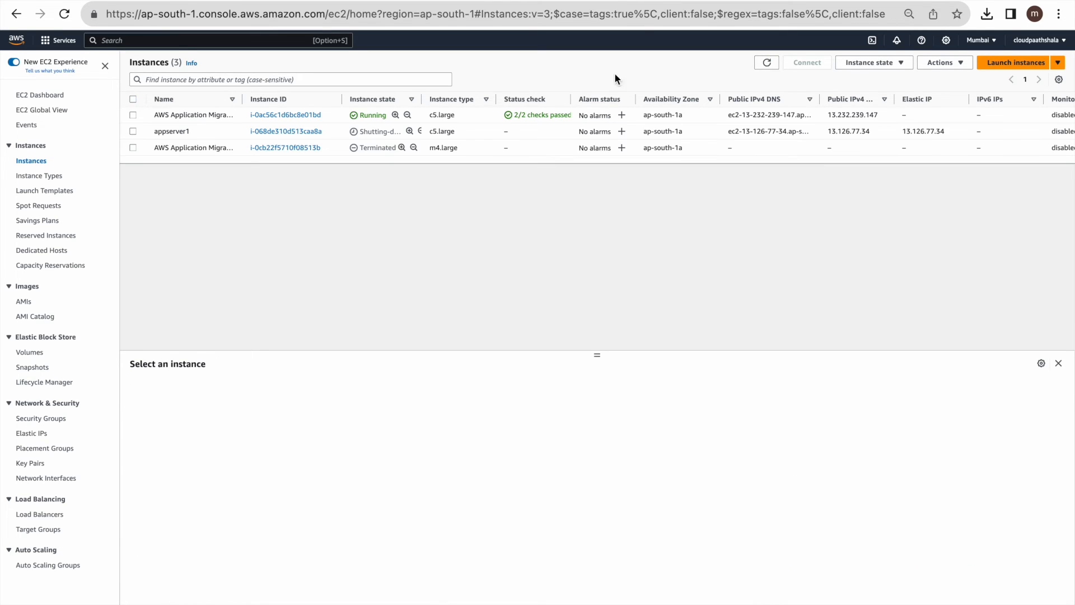
pyautogui.moveTo(421, 103); pyautogui.dragTo(447, 104)
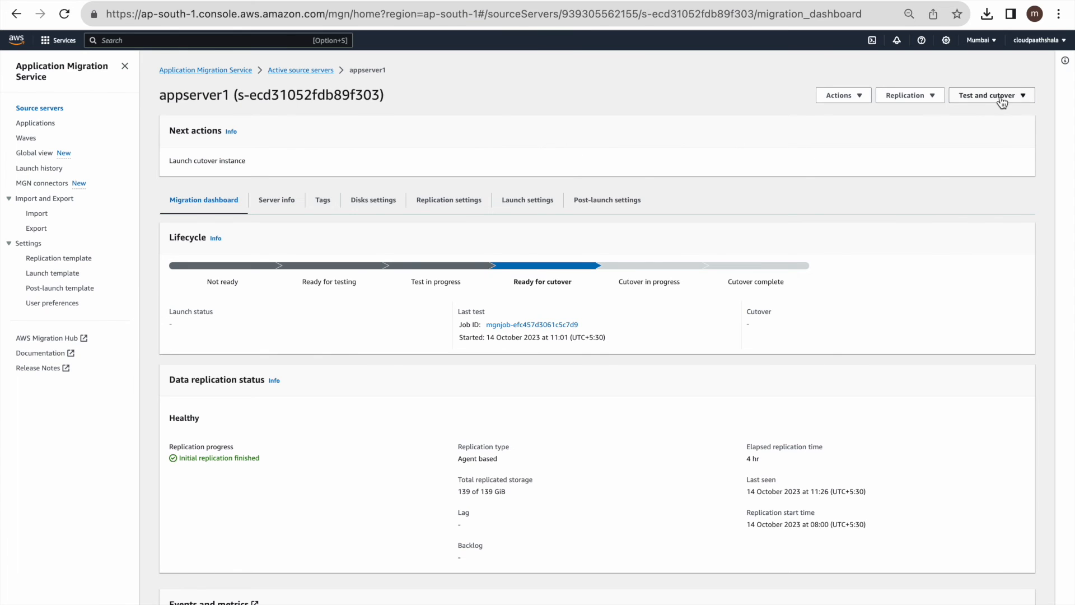
# - Launch the cutover instance for appserver1 from its migration dashboard
pyautogui.click(1001, 100)
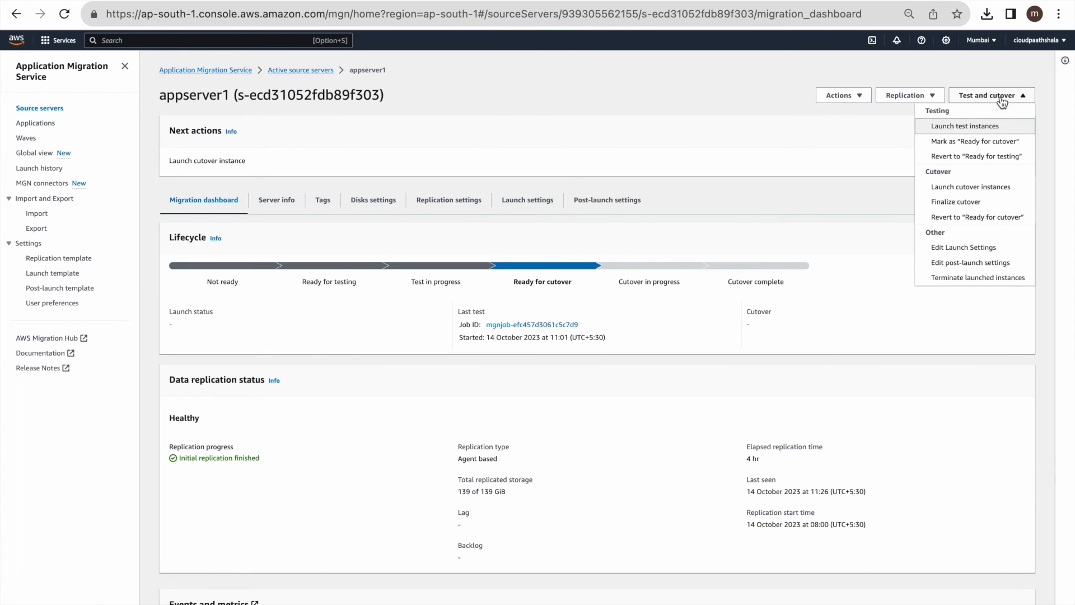
pyautogui.click(979, 192)
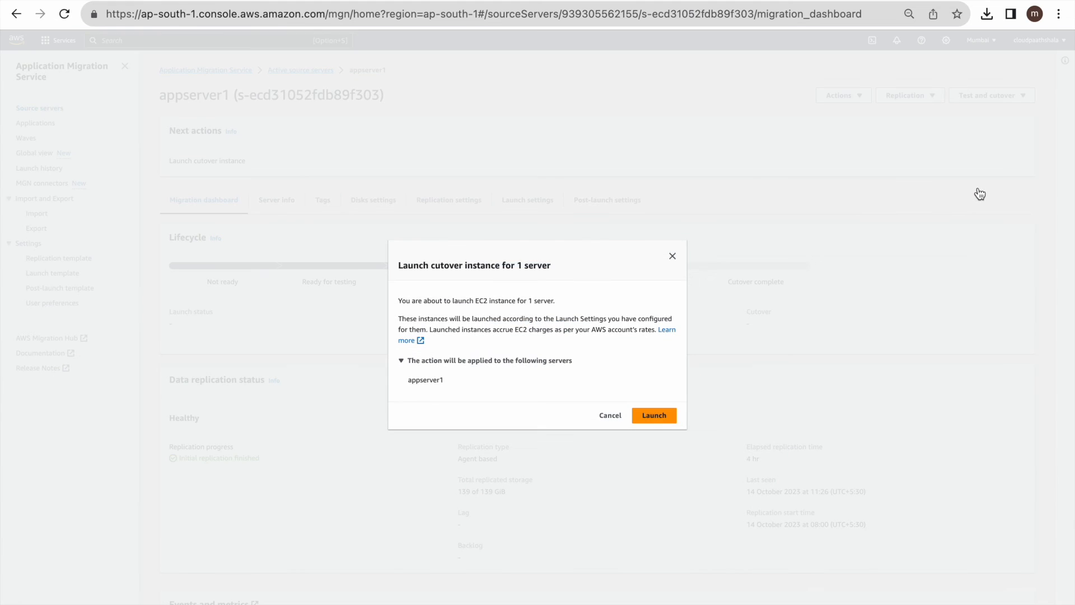
pyautogui.click(661, 416)
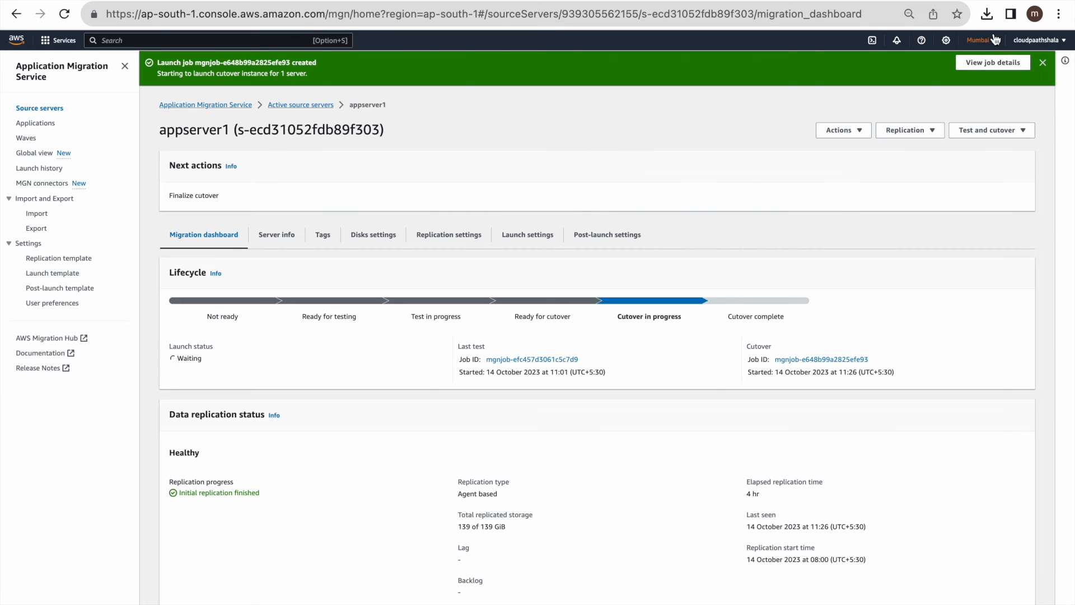
# - Open the cutover launch job's details and review its job log and the source server's launch status
pyautogui.click(988, 64)
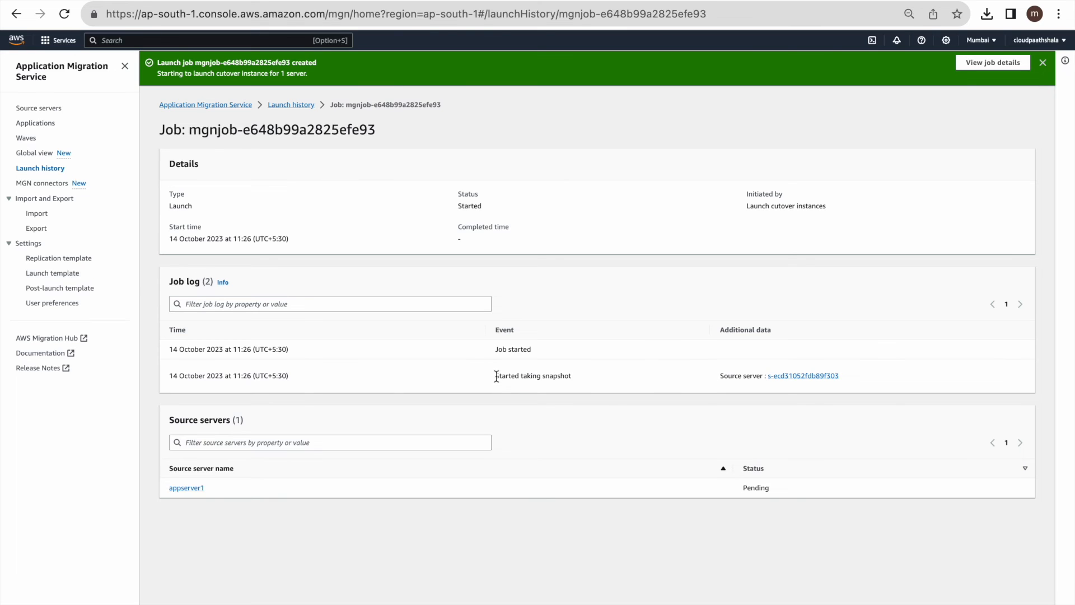
pyautogui.moveTo(496, 376); pyautogui.dragTo(553, 375)
pyautogui.click(589, 377)
pyautogui.moveTo(503, 1)
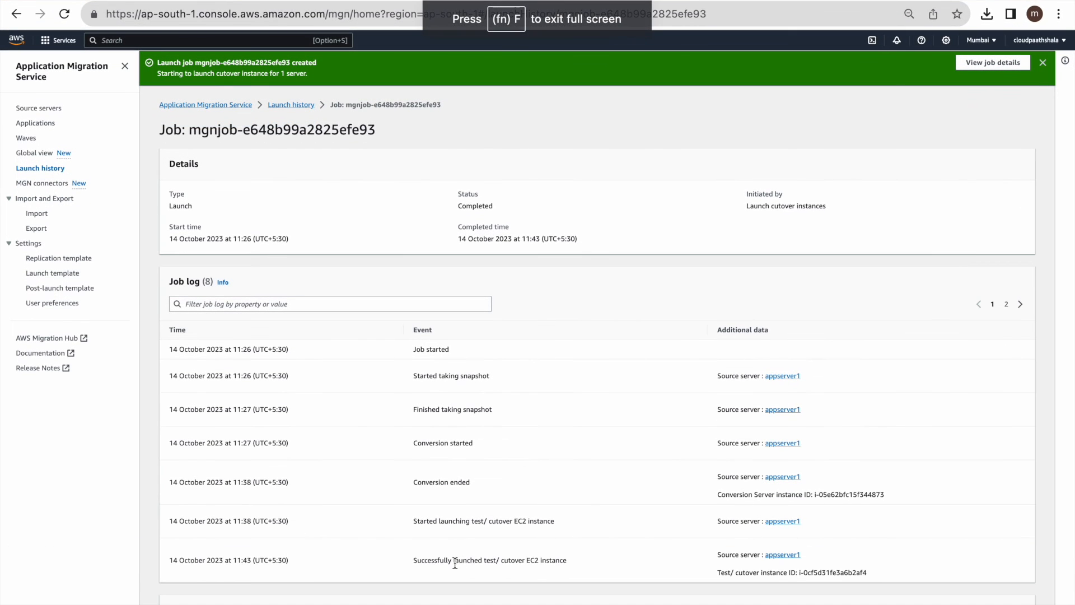
pyautogui.moveTo(412, 560); pyautogui.dragTo(583, 556)
pyautogui.scroll(-2, 656, 552)
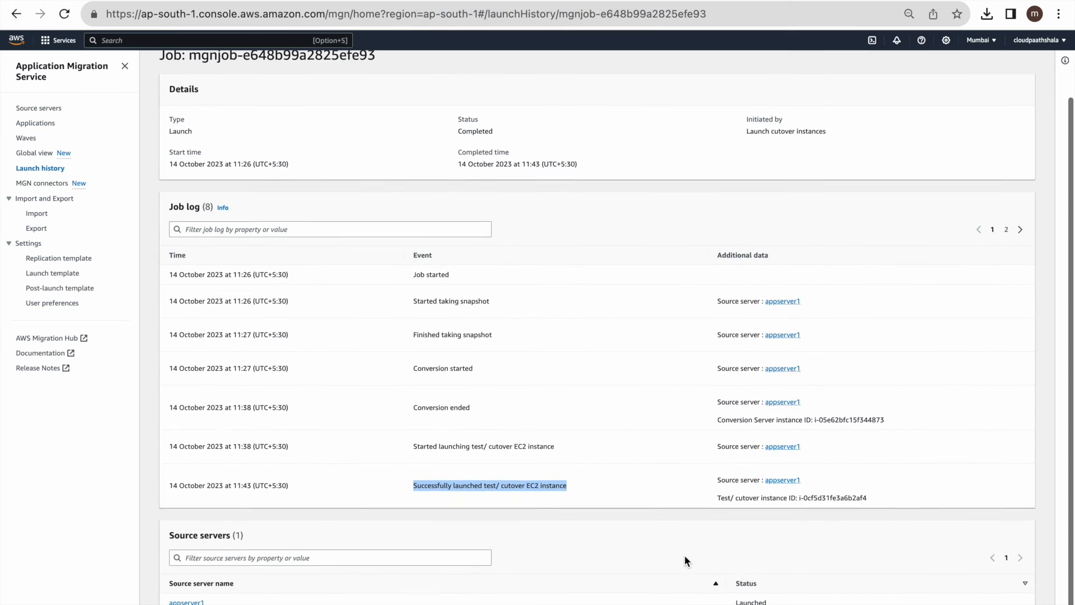
pyautogui.doubleClick(755, 601)
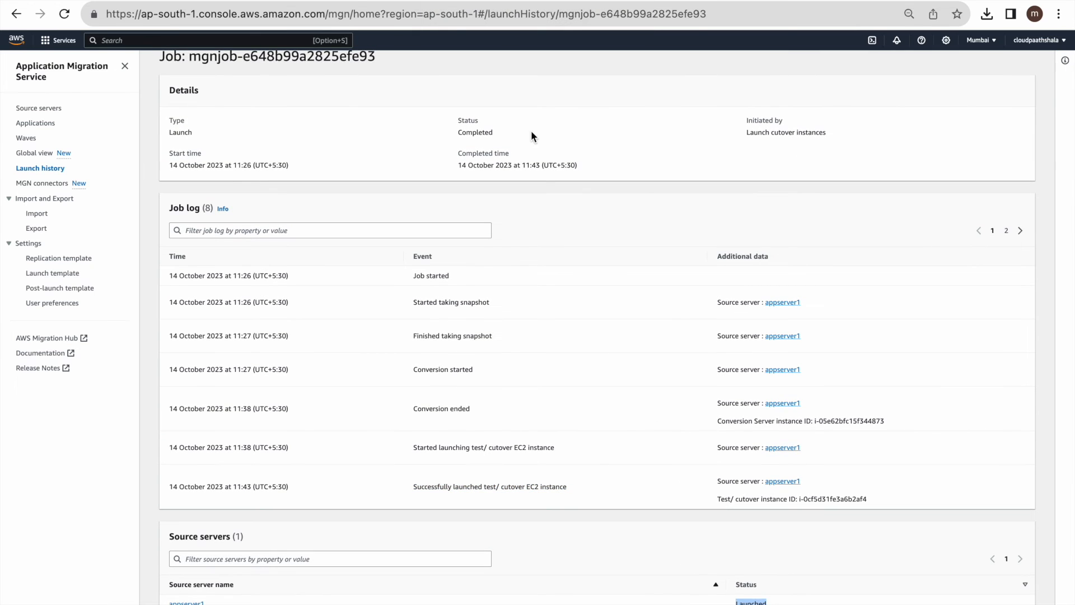
# - Refresh the EC2 instances list and check the state and details of the newly launched appserver1 cutover instance
pyautogui.click(442, 1)
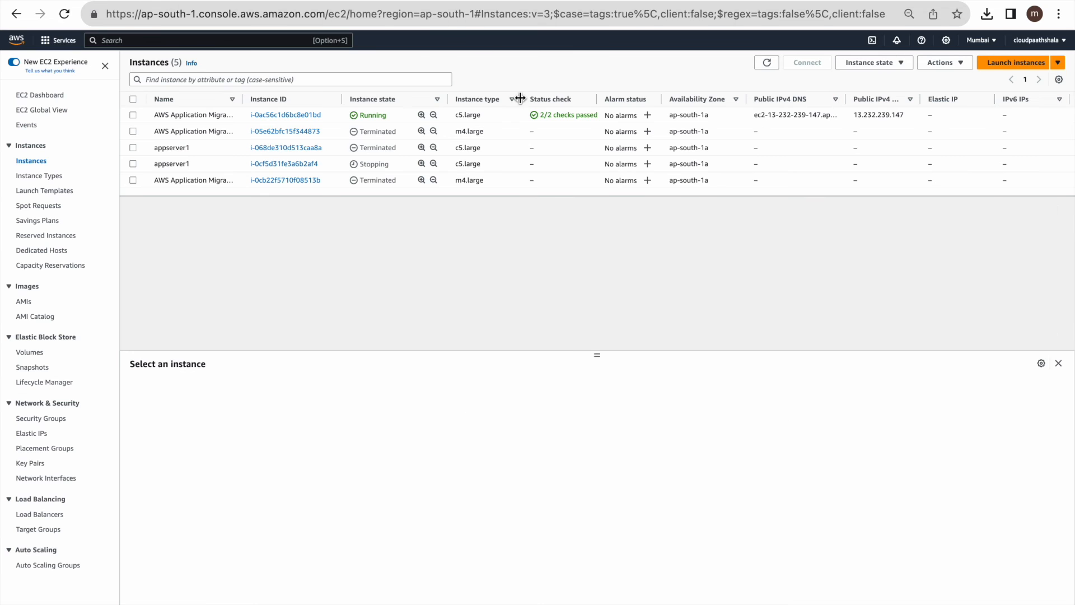
pyautogui.click(778, 63)
pyautogui.moveTo(150, 165); pyautogui.dragTo(553, 161)
pyautogui.moveTo(619, 166); pyautogui.dragTo(726, 162)
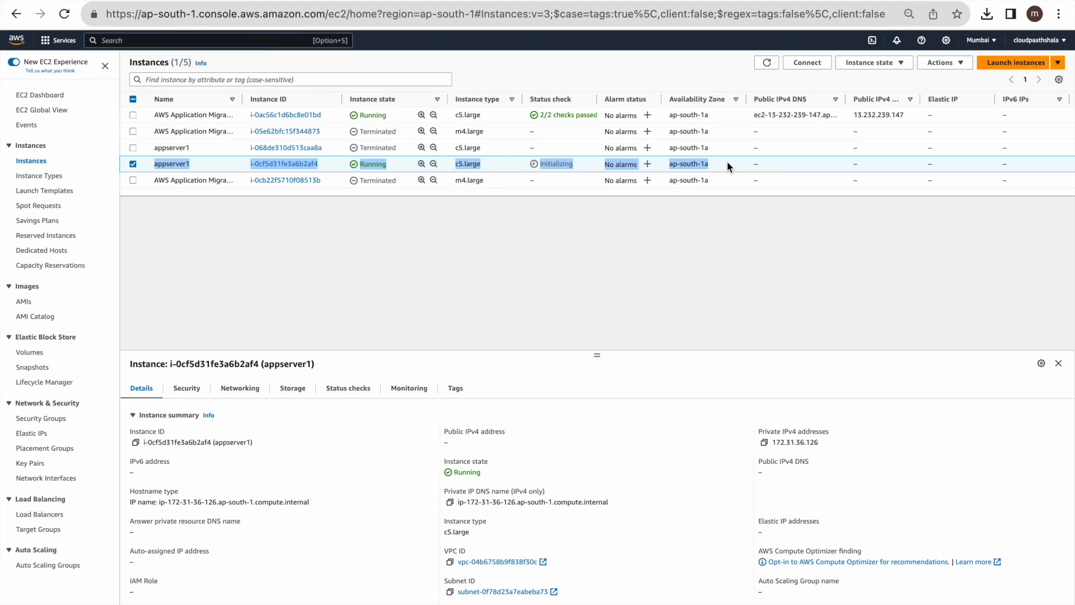
pyautogui.click(600, 221)
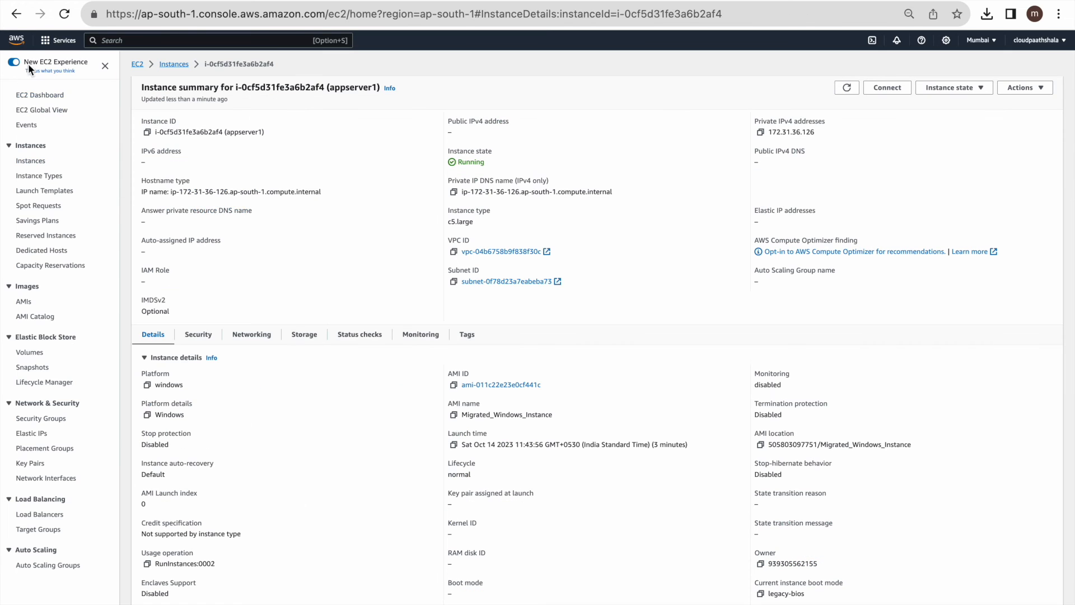
# - Associate the Elastic IP address 13.126.77.34 with the running appserver1 instance in the VPC console
pyautogui.click(19, 42)
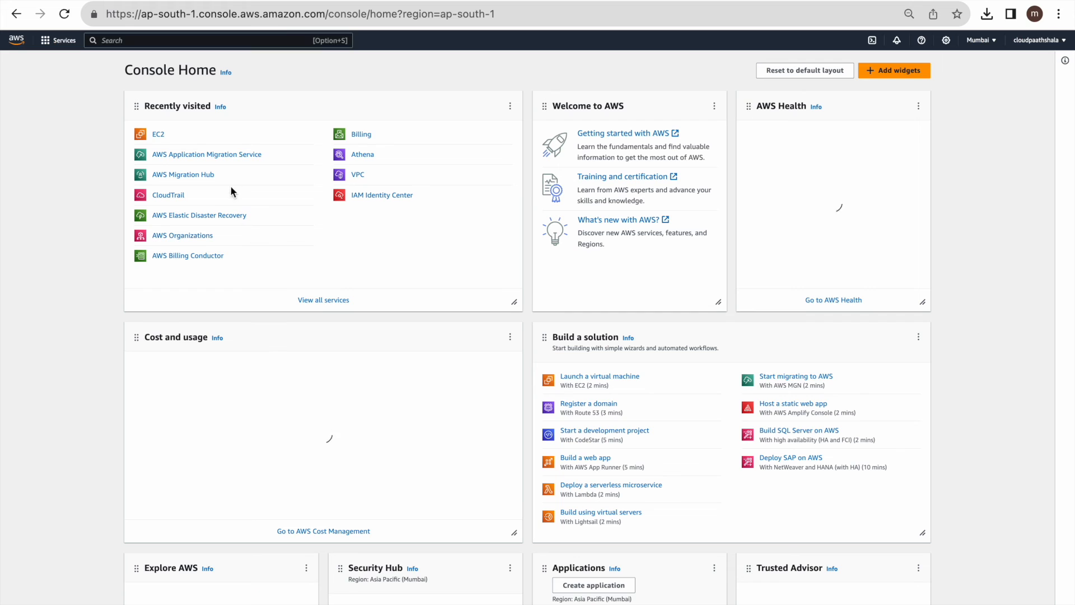
pyautogui.click(358, 175)
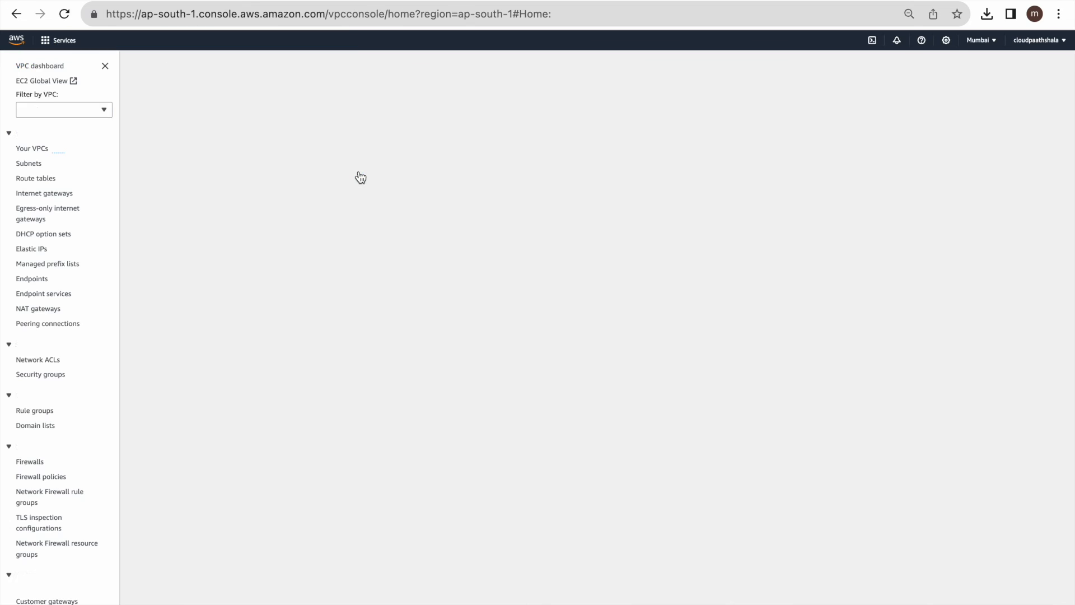
pyautogui.click(25, 252)
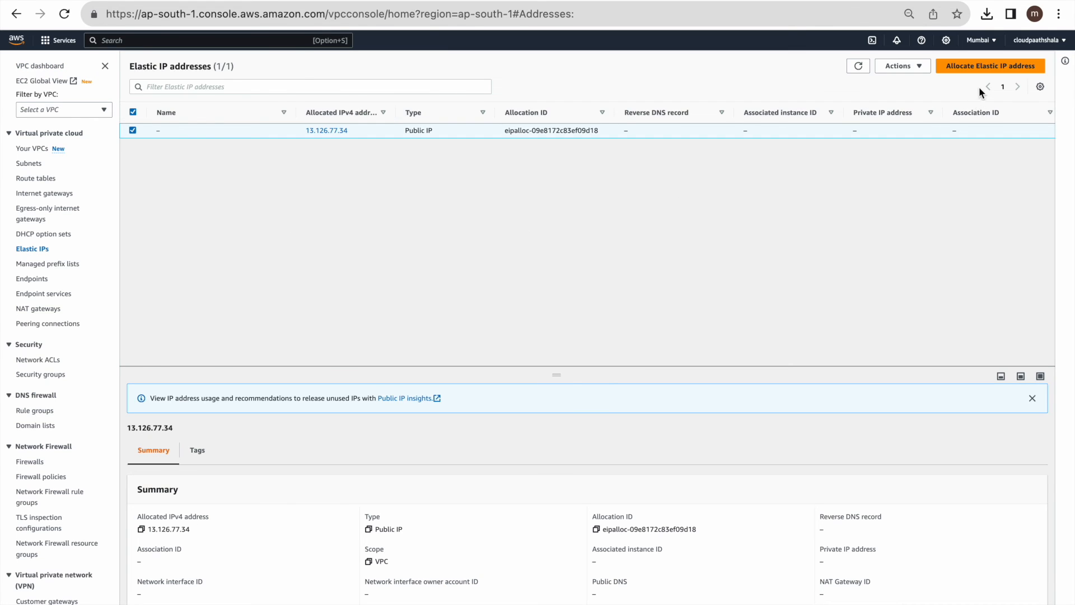
pyautogui.click(920, 67)
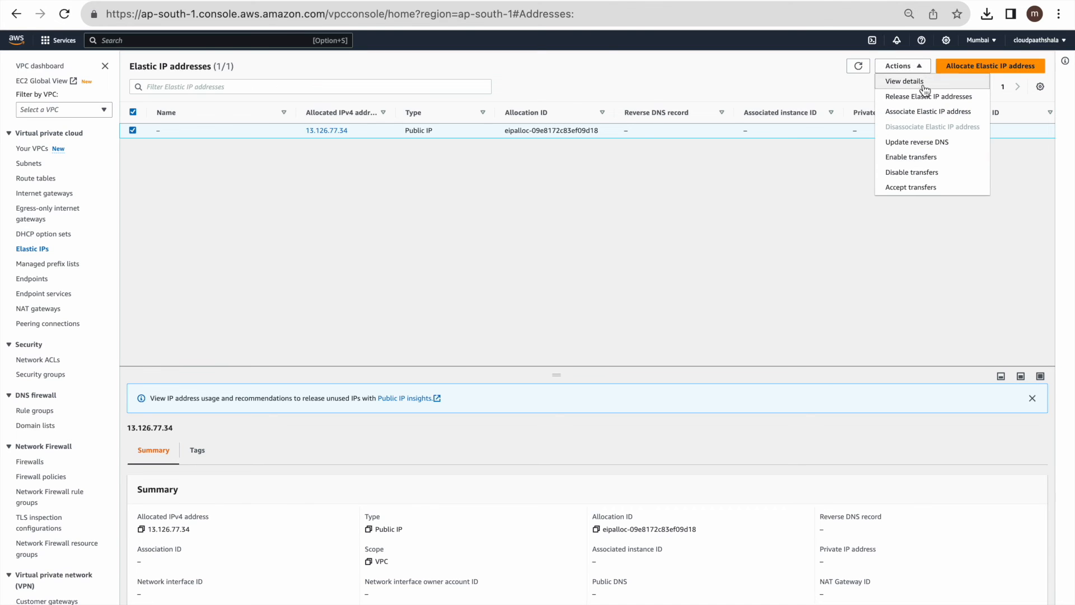
pyautogui.click(929, 112)
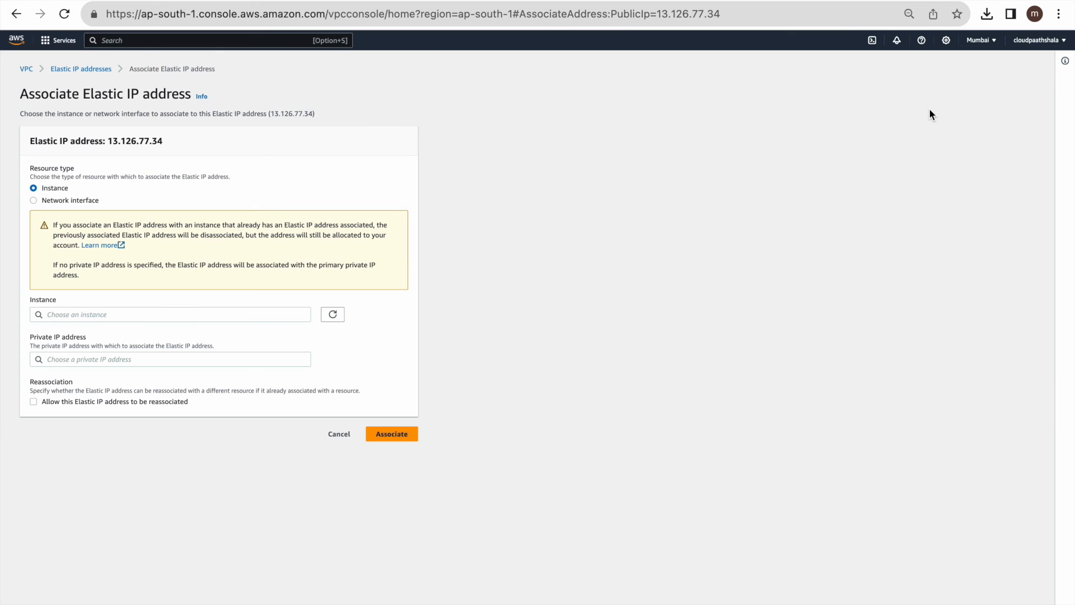
pyautogui.click(232, 314)
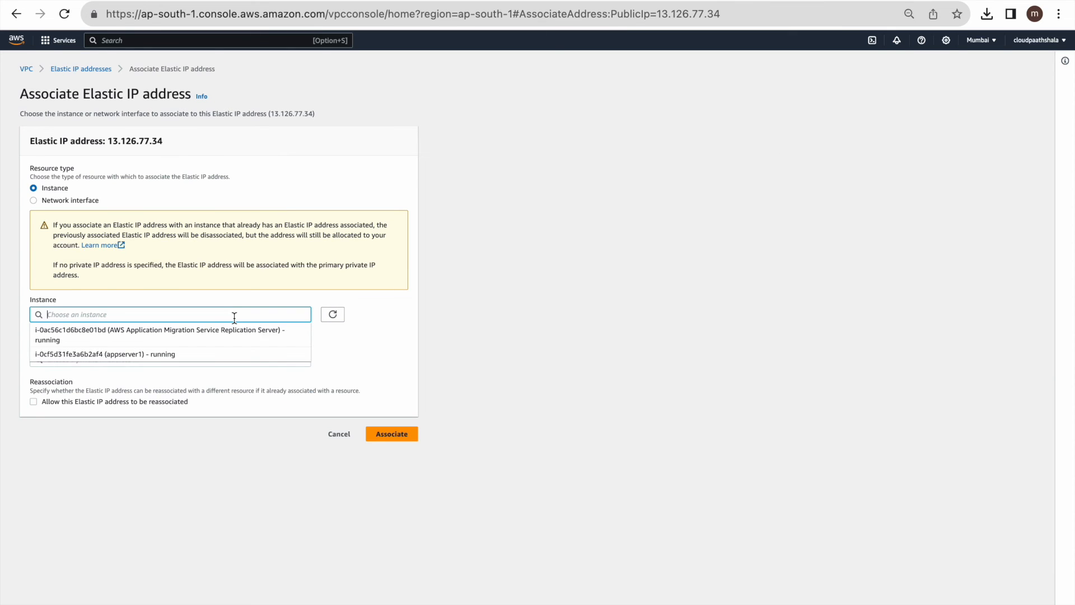
pyautogui.click(201, 355)
pyautogui.click(388, 432)
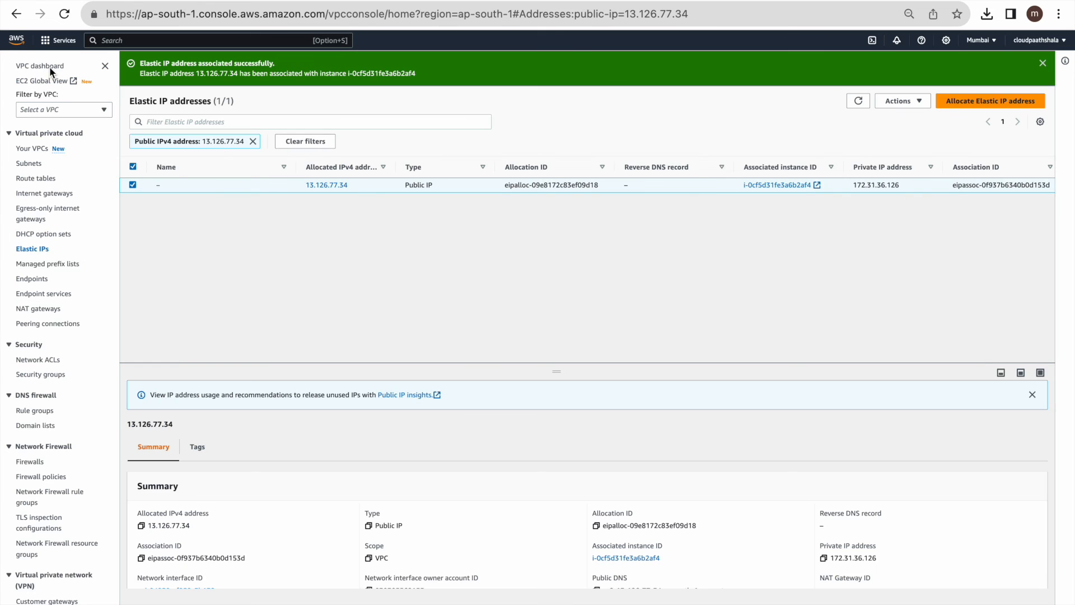
# - Open the running EC2 instances, refresh the list, check appserver1's status checks and Elastic IP, and open its instance details
pyautogui.click(24, 47)
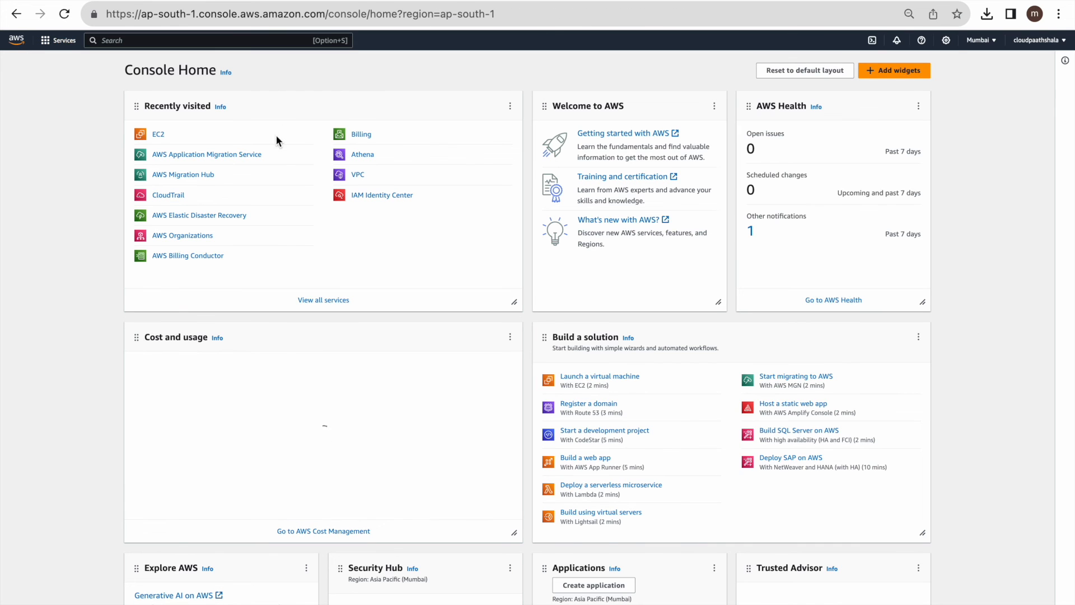
pyautogui.click(158, 137)
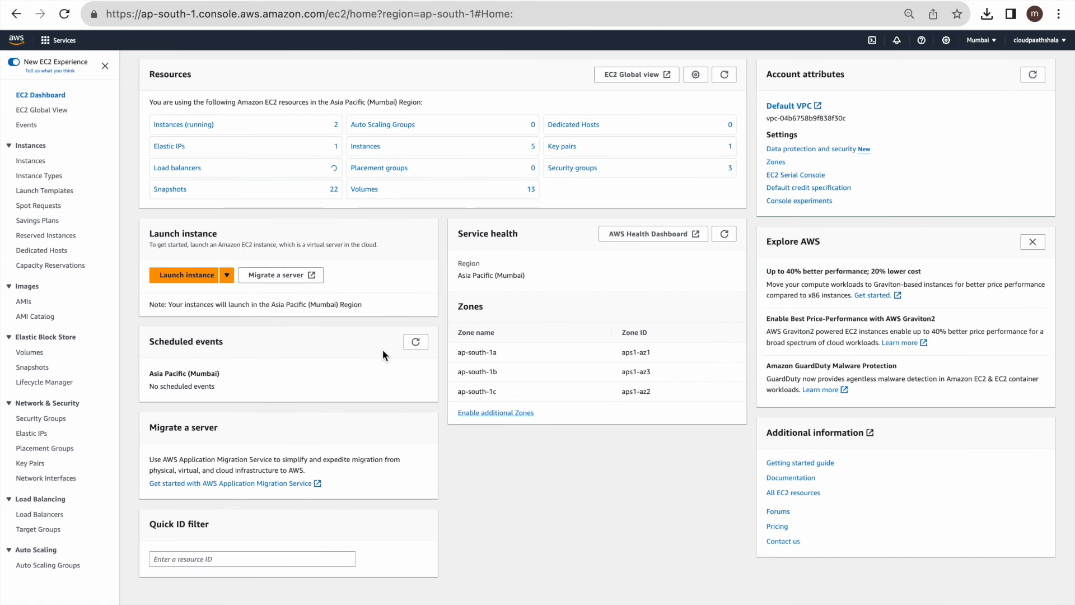
pyautogui.click(196, 128)
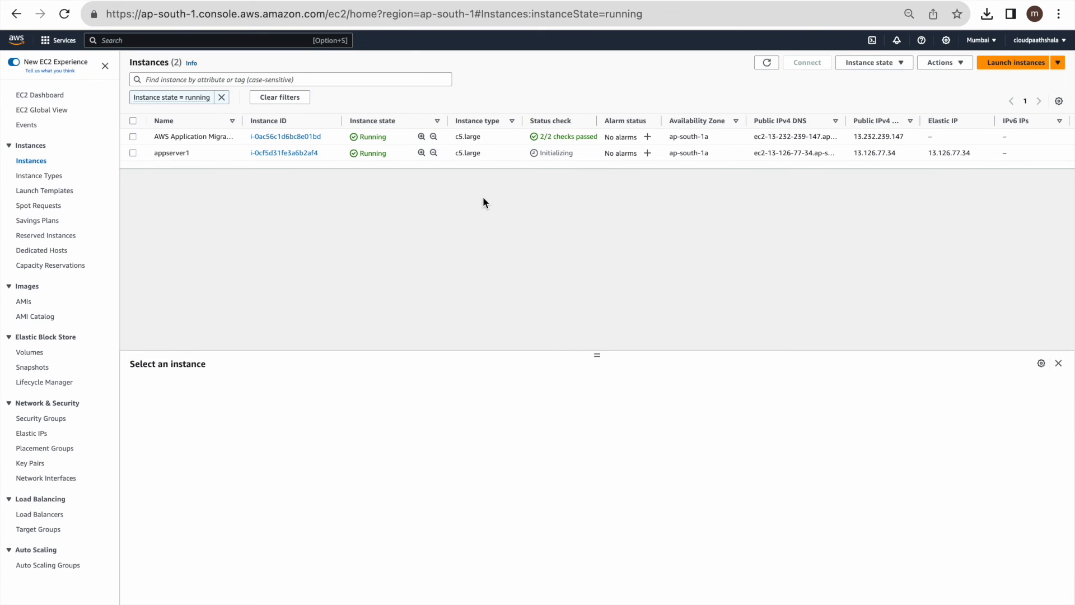
pyautogui.moveTo(973, 149); pyautogui.dragTo(924, 152)
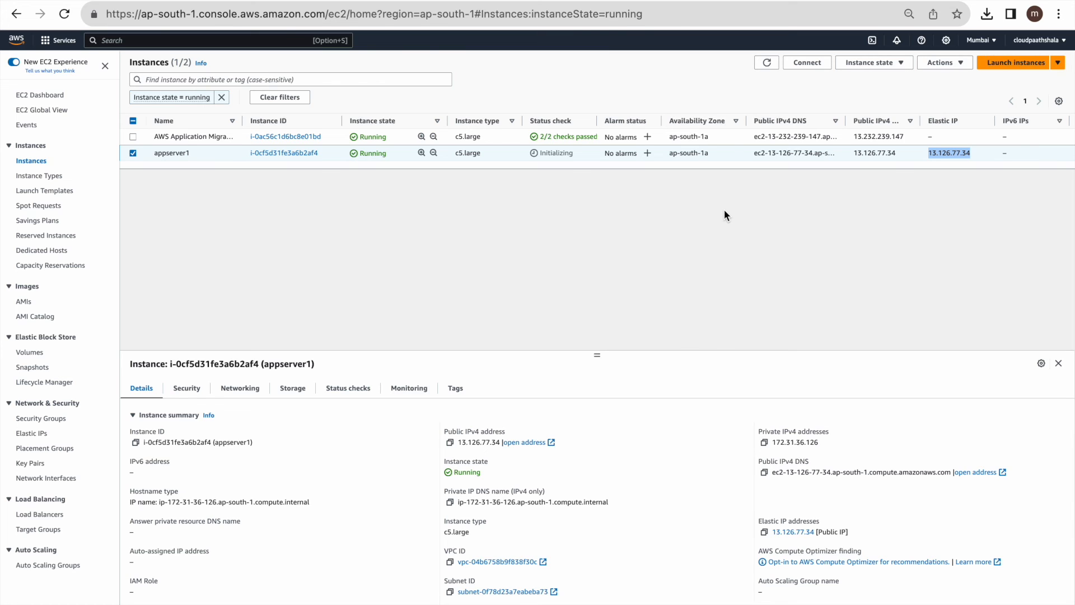
pyautogui.click(766, 63)
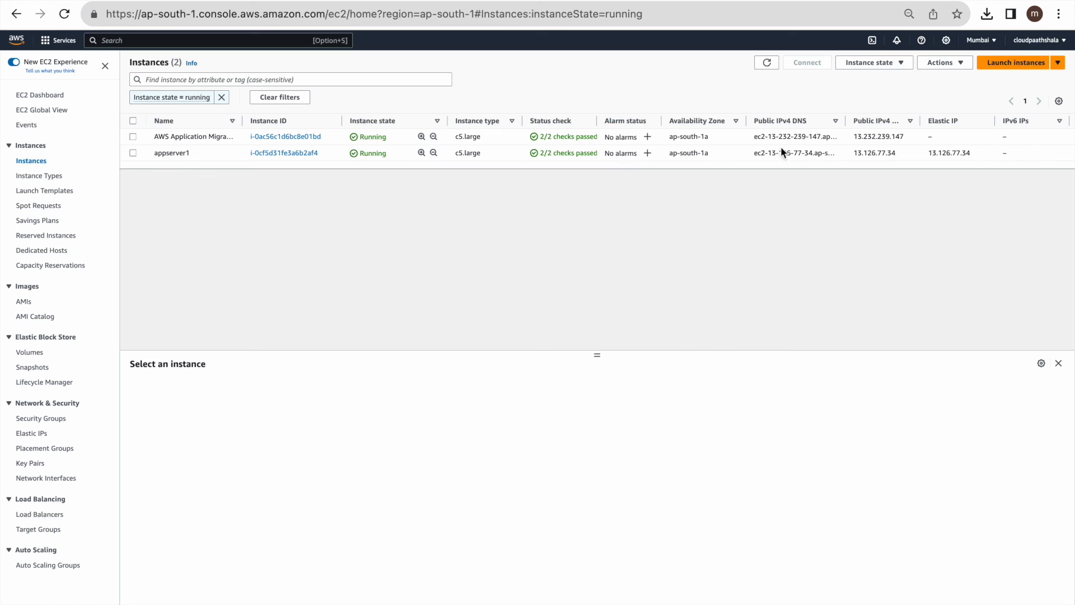
pyautogui.moveTo(979, 152); pyautogui.dragTo(849, 152)
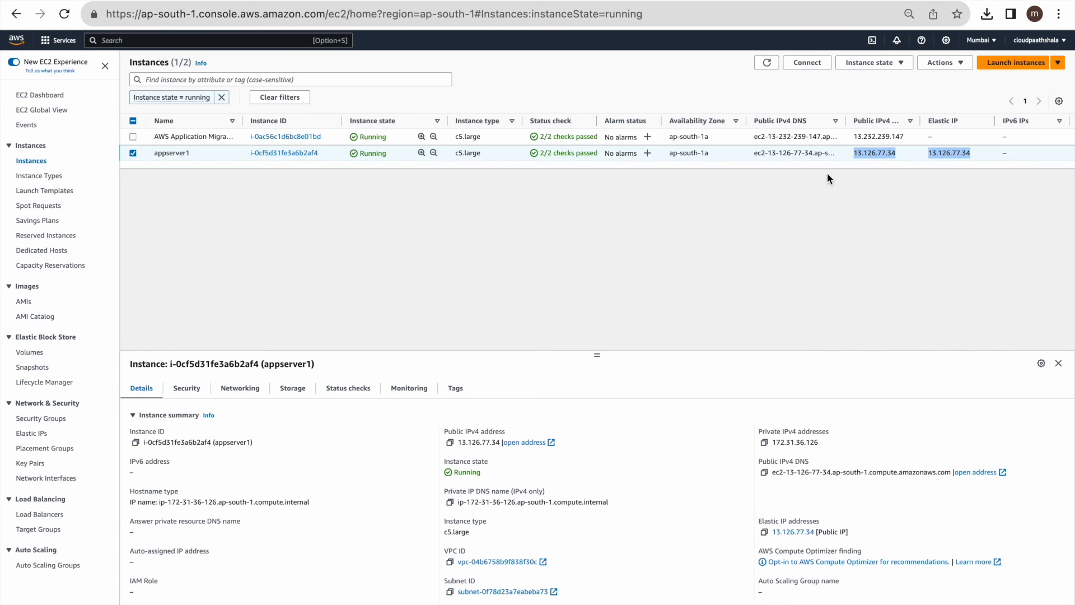
pyautogui.click(764, 224)
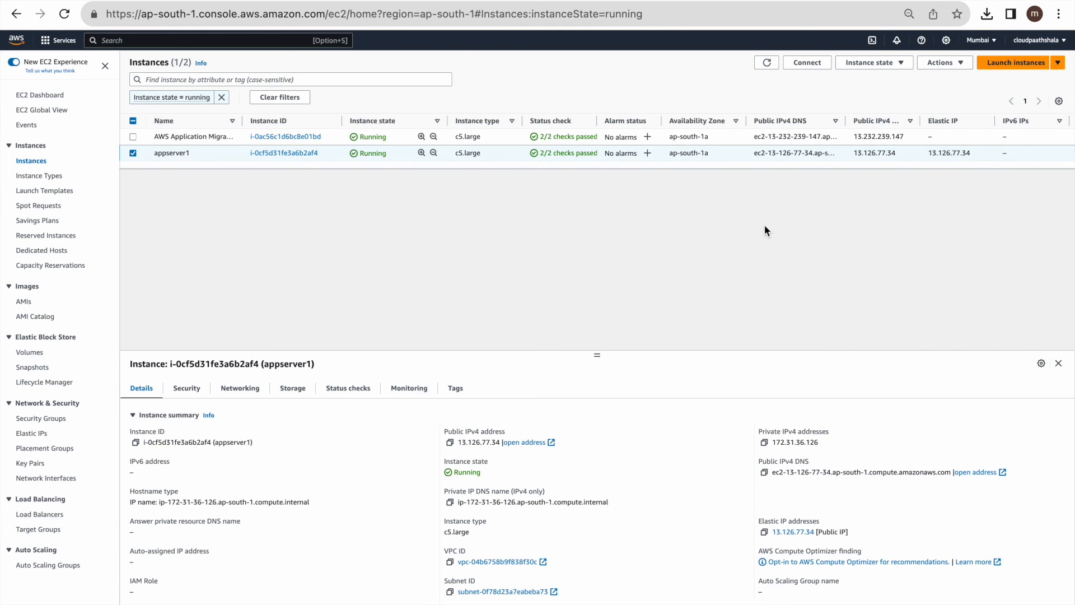
pyautogui.click(272, 156)
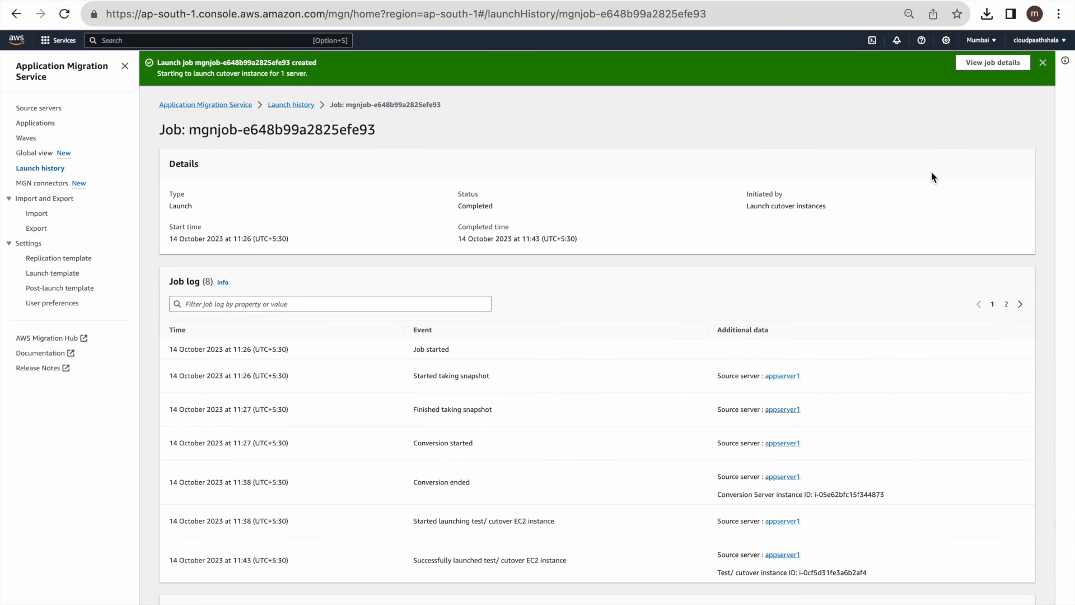
# - Finalize the cutover for the source server appserver1 in Application Migration Service
pyautogui.click(37, 108)
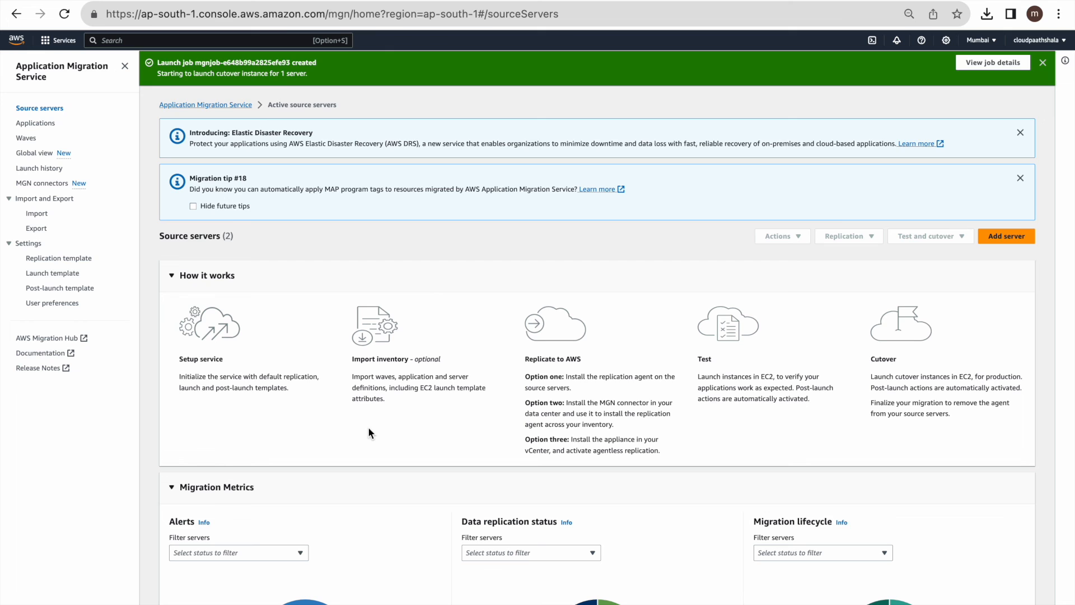
pyautogui.scroll(-4, 368, 427)
pyautogui.scroll(1, 368, 426)
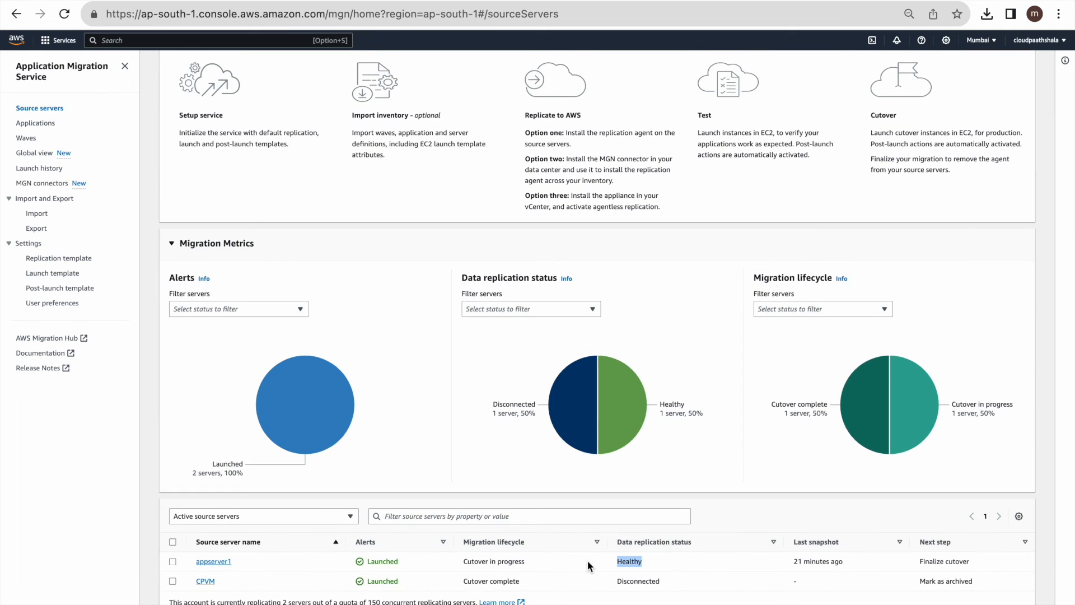
pyautogui.click(210, 562)
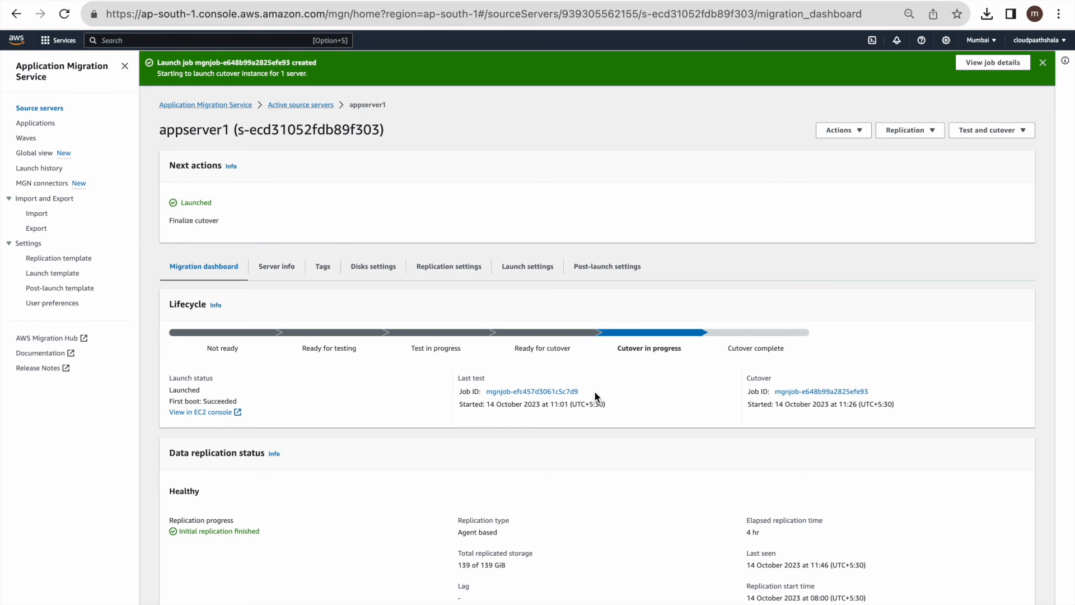
pyautogui.scroll(-2, 657, 442)
pyautogui.scroll(2, 657, 442)
pyautogui.click(1018, 132)
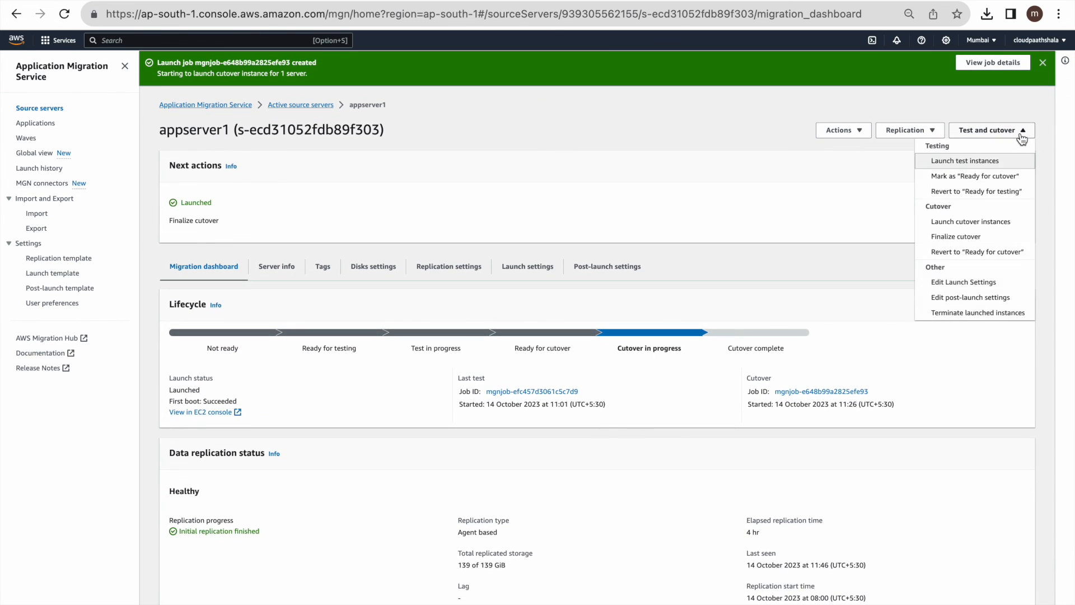
pyautogui.click(977, 235)
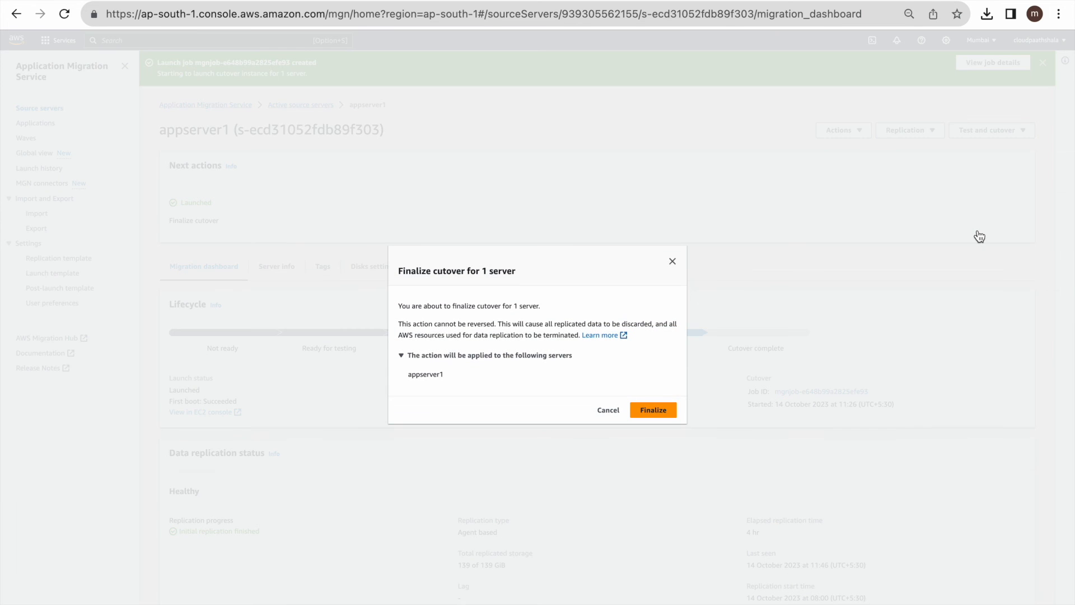
pyautogui.click(652, 411)
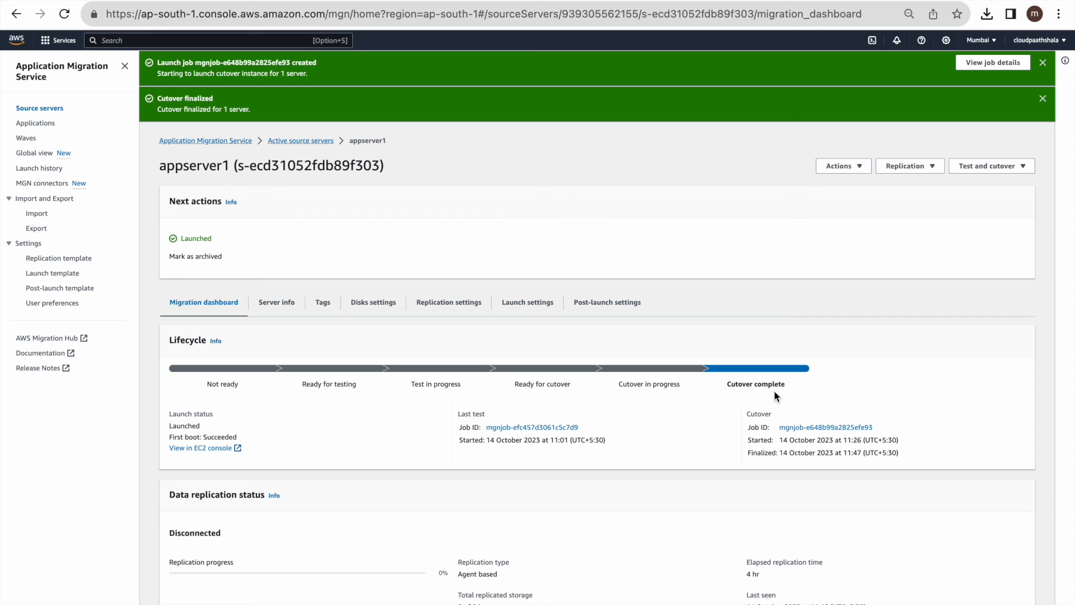
# - Review the lifecycle stages and data replication status on appserver1's migration dashboard
pyautogui.moveTo(786, 385); pyautogui.dragTo(161, 375)
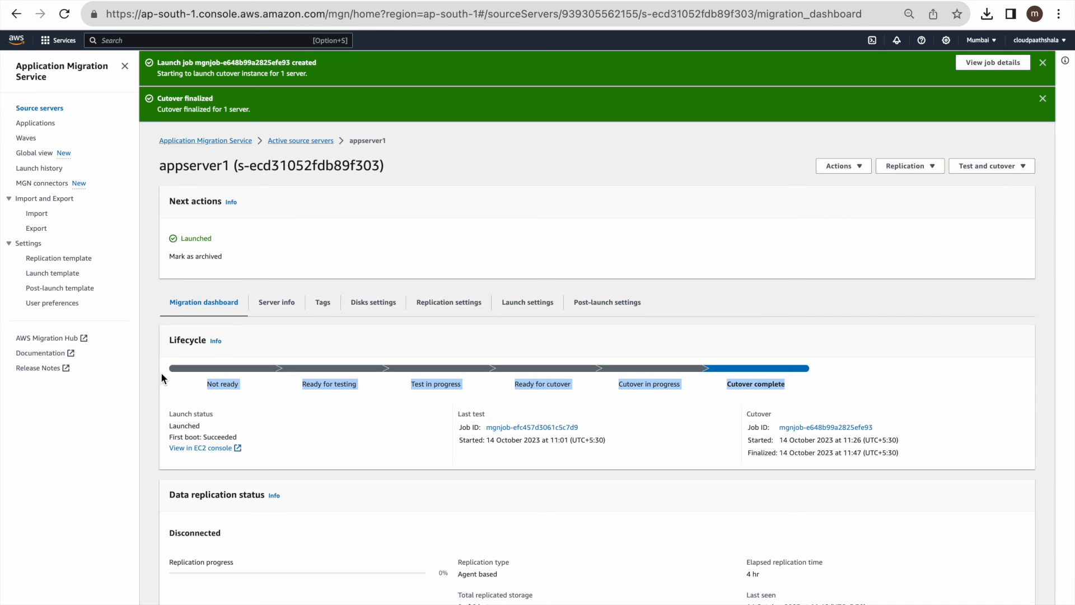
pyautogui.scroll(-3, 387, 500)
pyautogui.scroll(3, 386, 499)
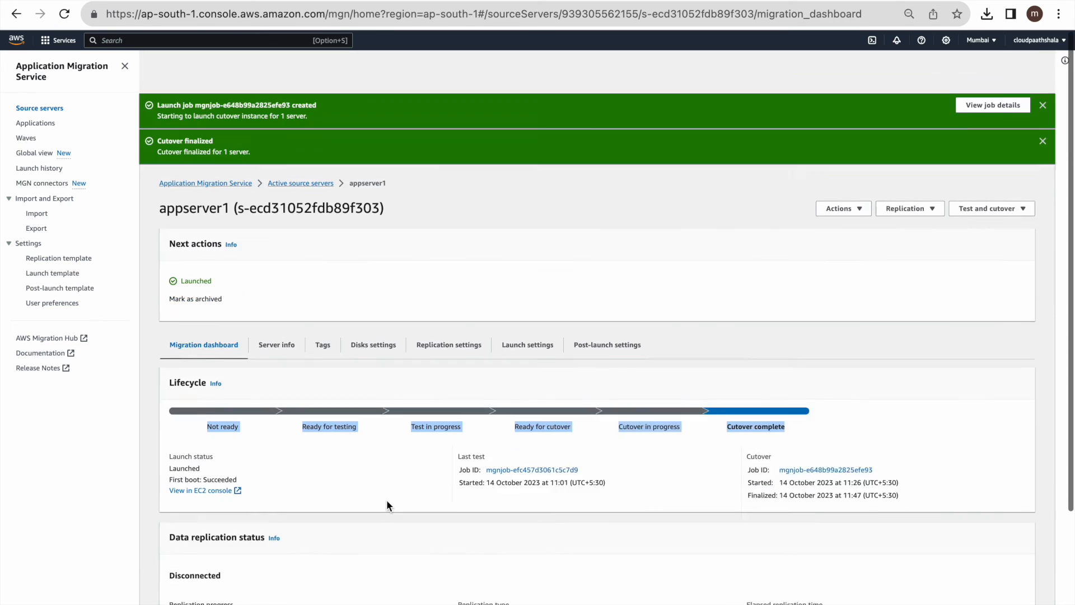
# - Download the remote desktop file for the appserver1 instance from its RDP client connection options and open it
pyautogui.click(447, 0)
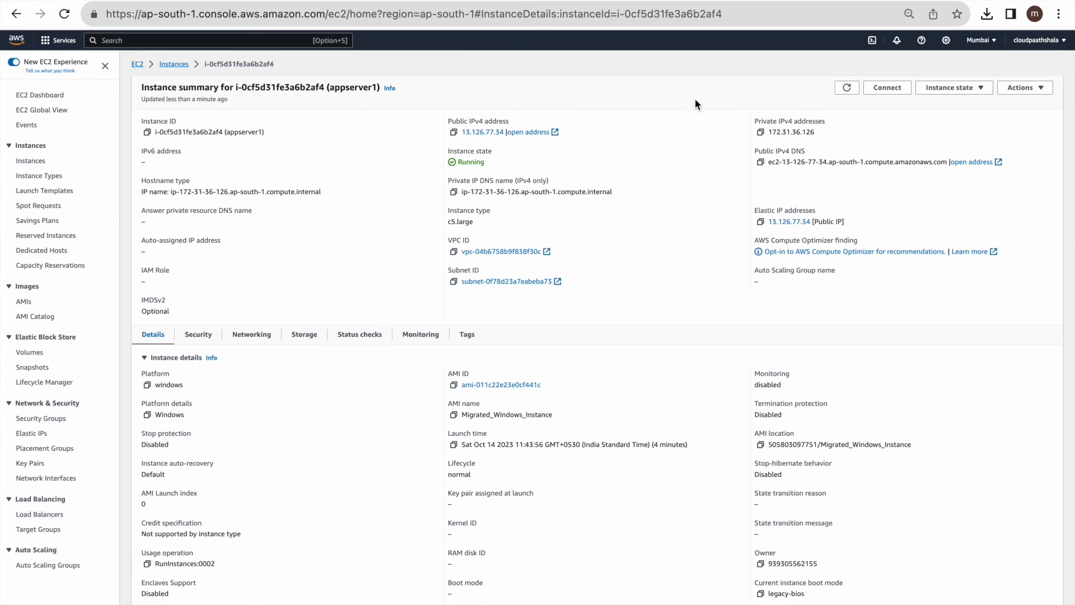
pyautogui.click(886, 88)
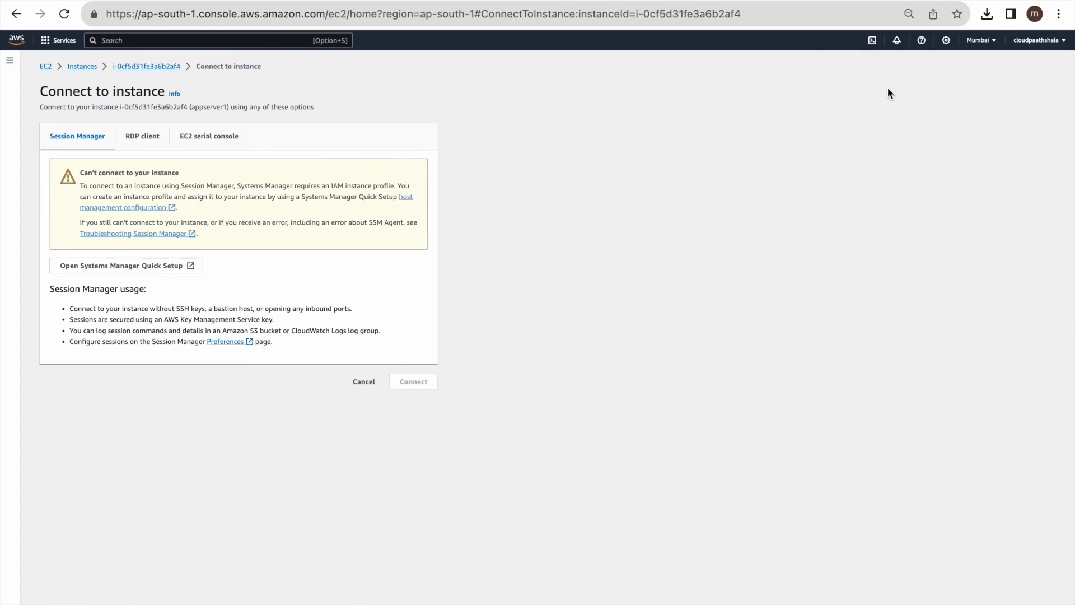
pyautogui.click(144, 135)
pyautogui.click(132, 312)
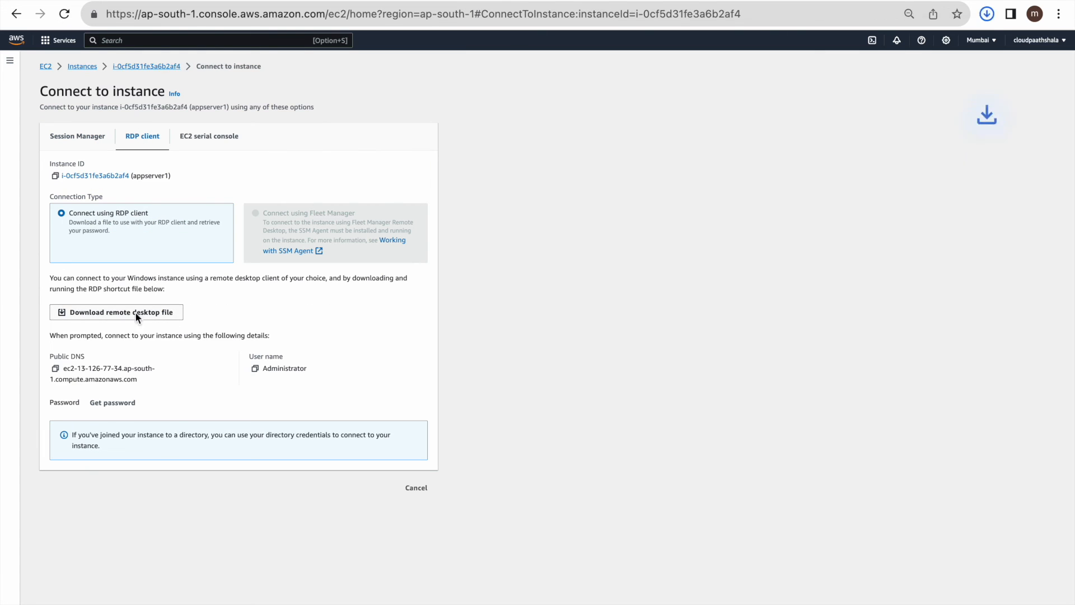
pyautogui.click(906, 69)
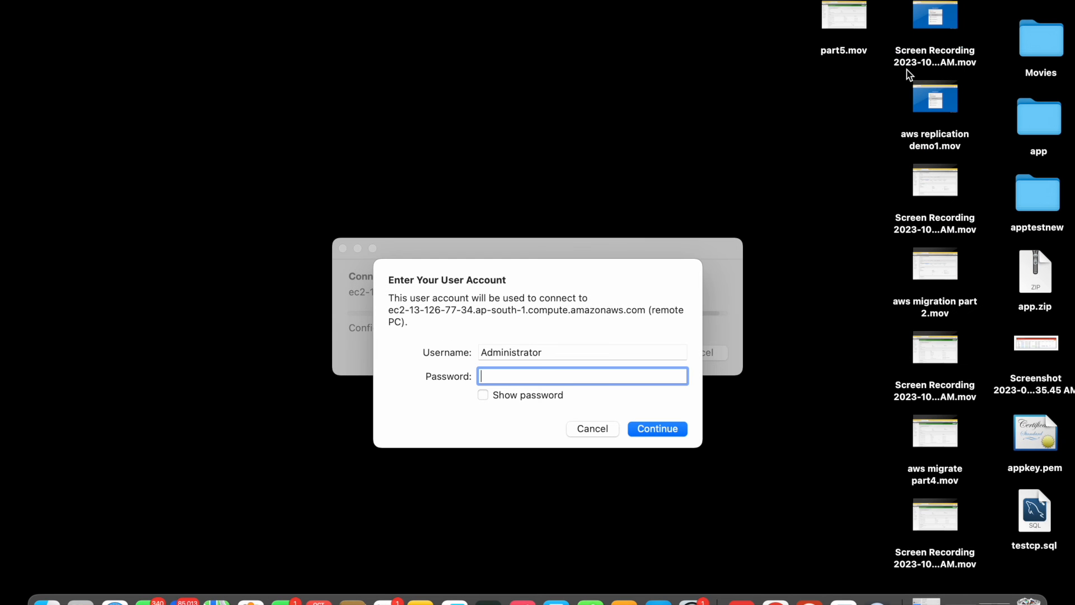
# - Sign in to the remote desktop session with the username cpvm and the account password, accepting the unverified certificate
pyautogui.doubleClick(533, 352)
pyautogui.write('cpvm')
pyautogui.press('Tab')
pyautogui.write('*************')
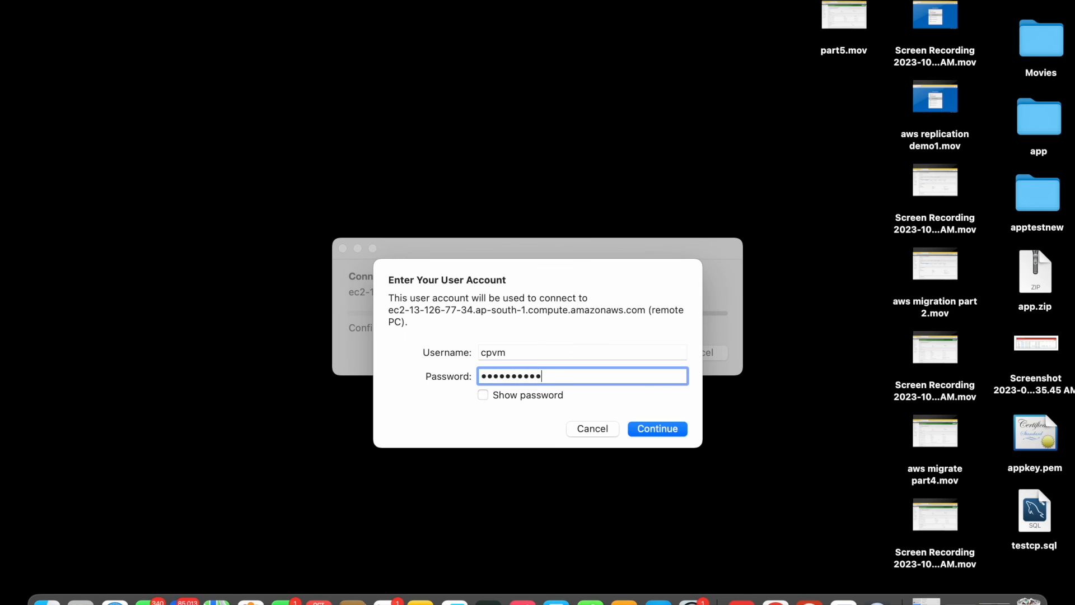
pyautogui.write('**')
pyautogui.press('Return')
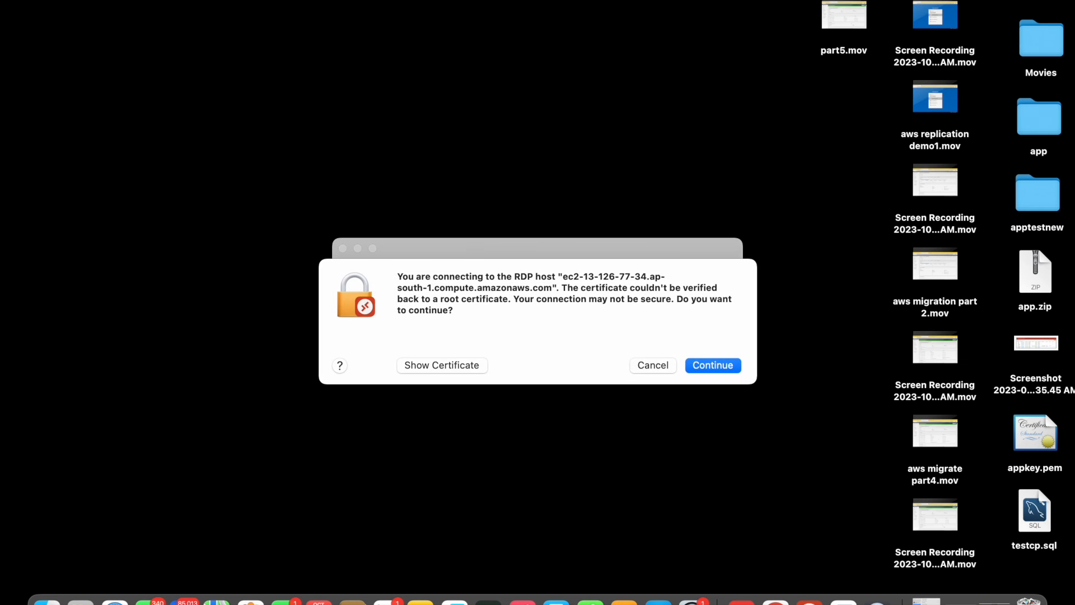
pyautogui.press('Return')
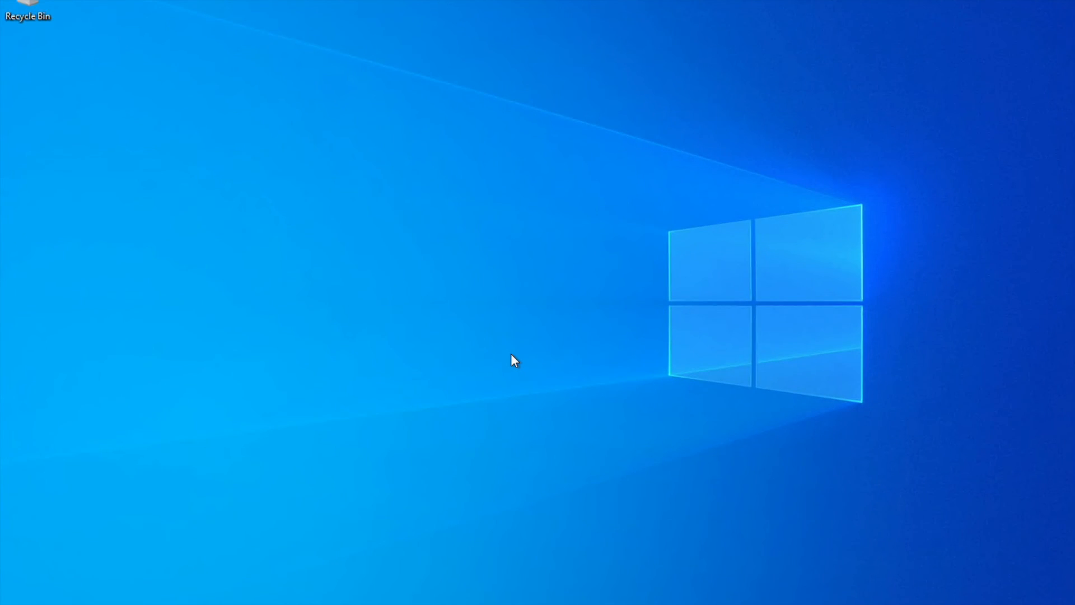
# - Refresh the remote desktop, cancel the Shutdown Event Tracker, and open File Explorer on the migrated server
pyautogui.rightClick(393, 111)
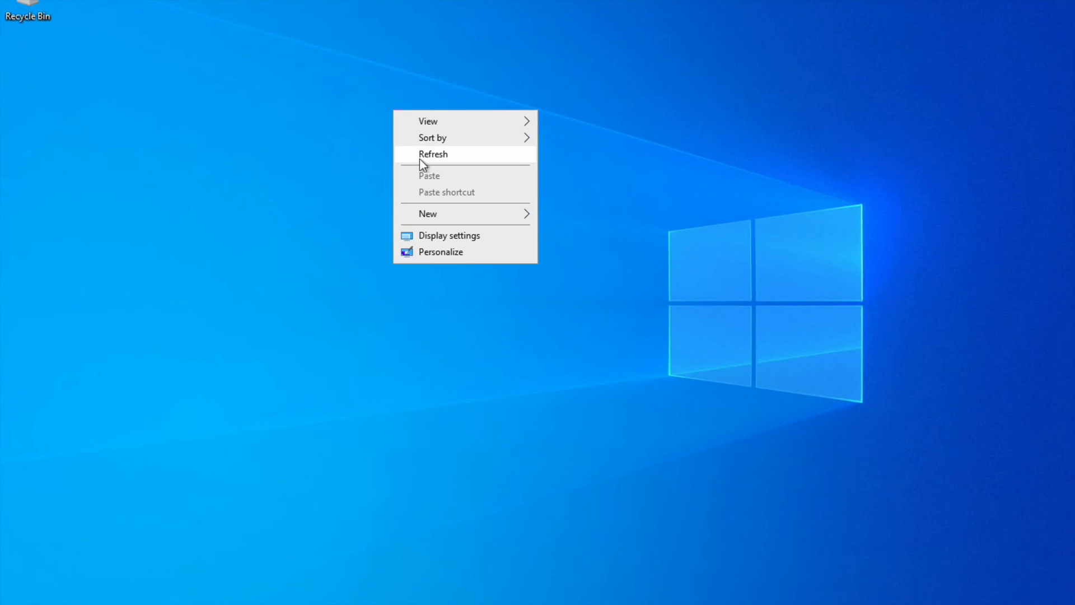
pyautogui.click(420, 159)
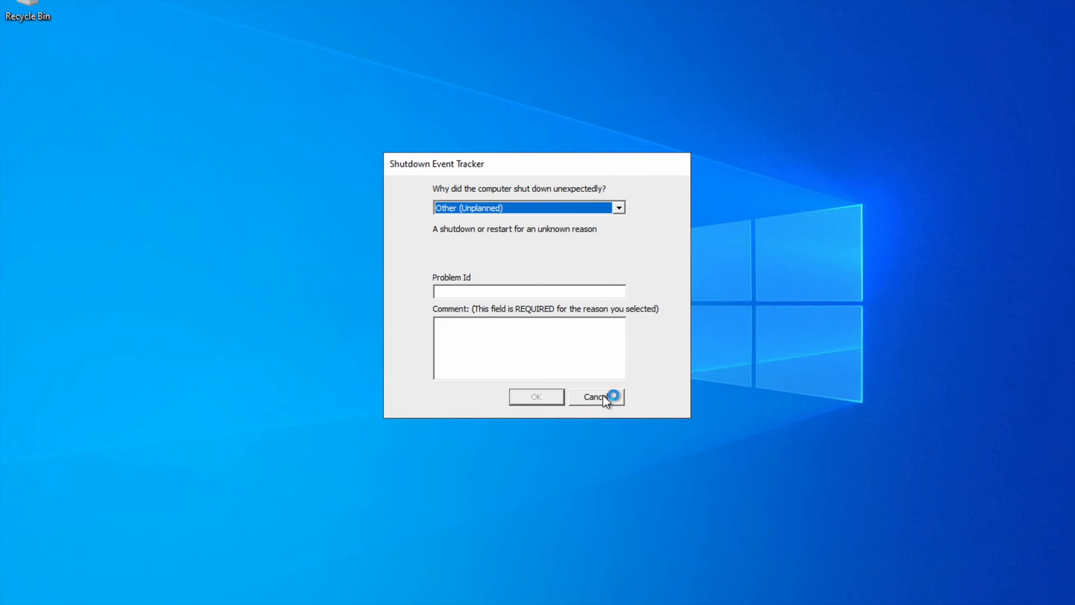
pyautogui.click(593, 398)
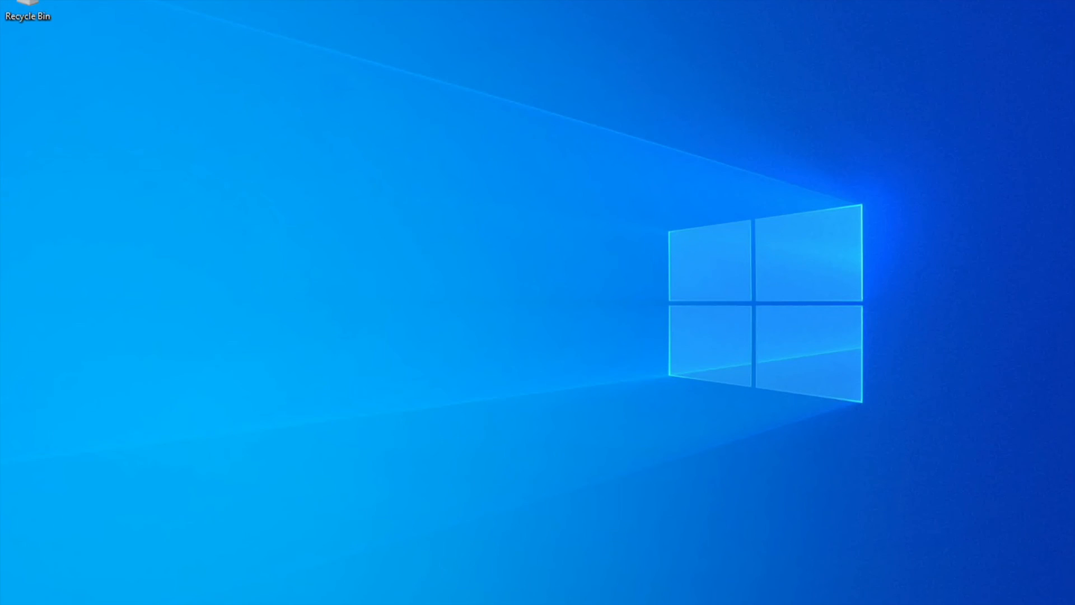
pyautogui.press('super')
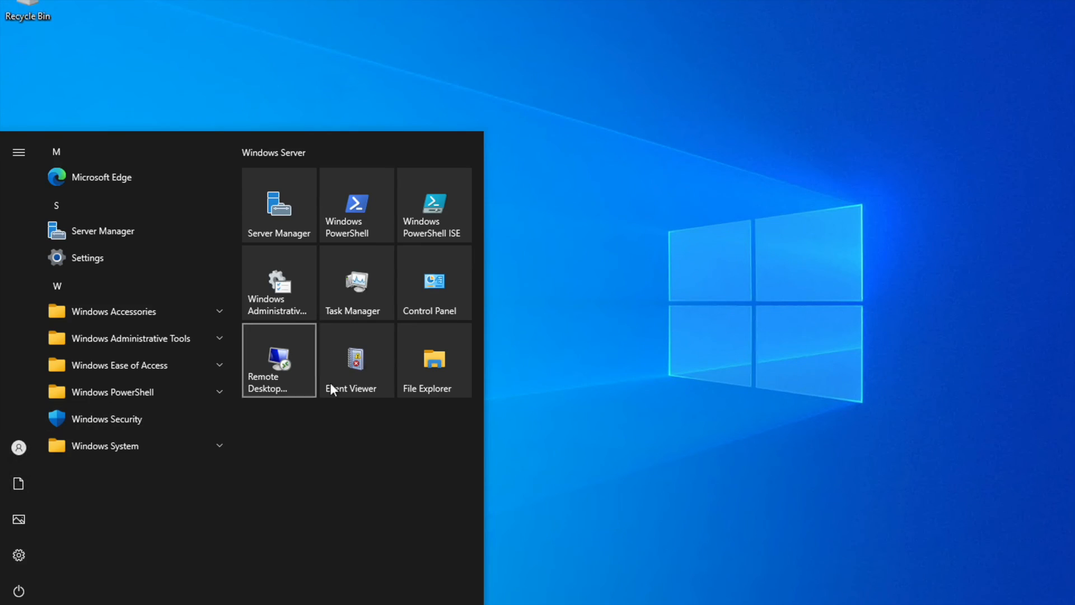
pyautogui.click(423, 377)
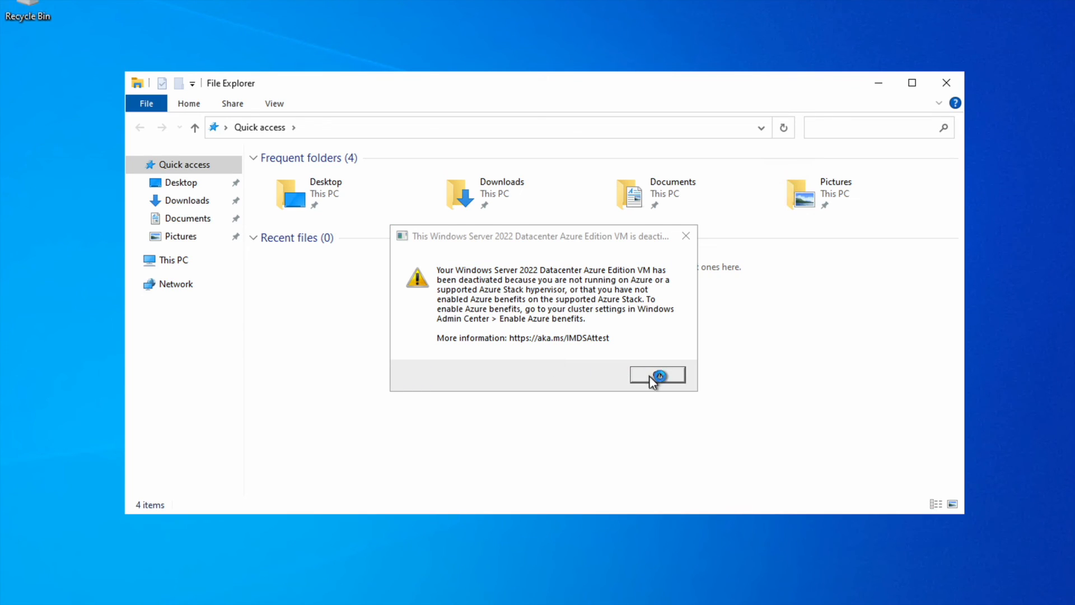
# - Dismiss the Azure Edition deactivation notice and inspect the contents of New Volume (F:) under This PC
pyautogui.click(655, 375)
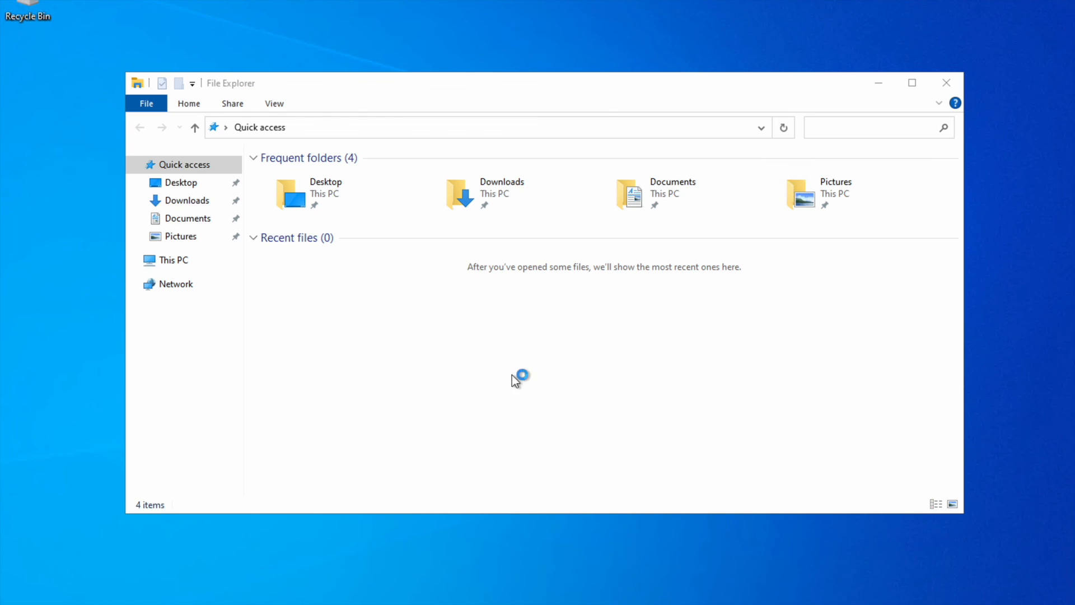
pyautogui.click(189, 262)
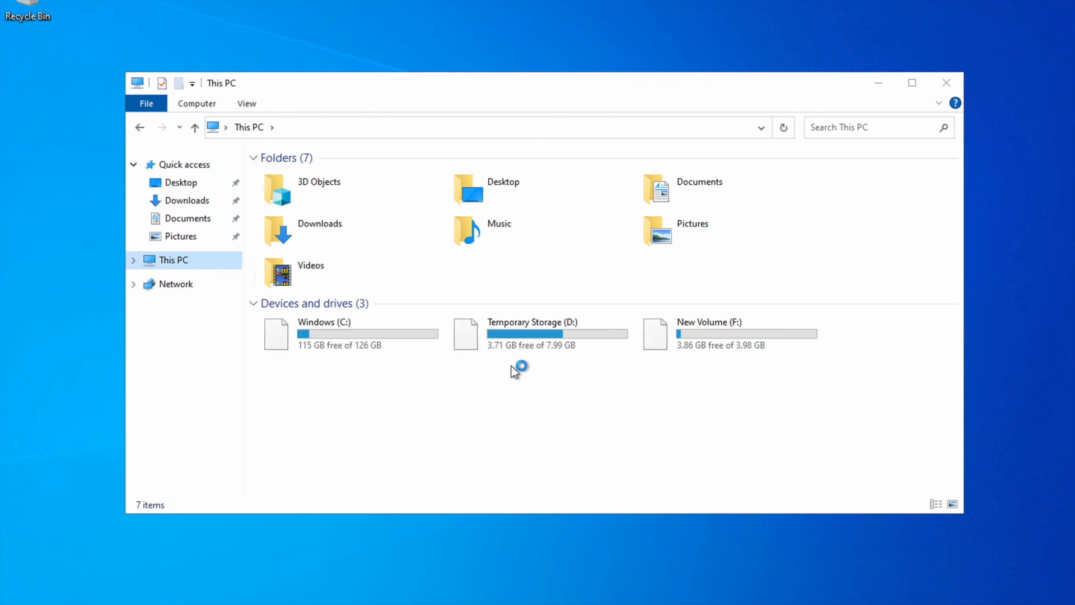
pyautogui.doubleClick(724, 350)
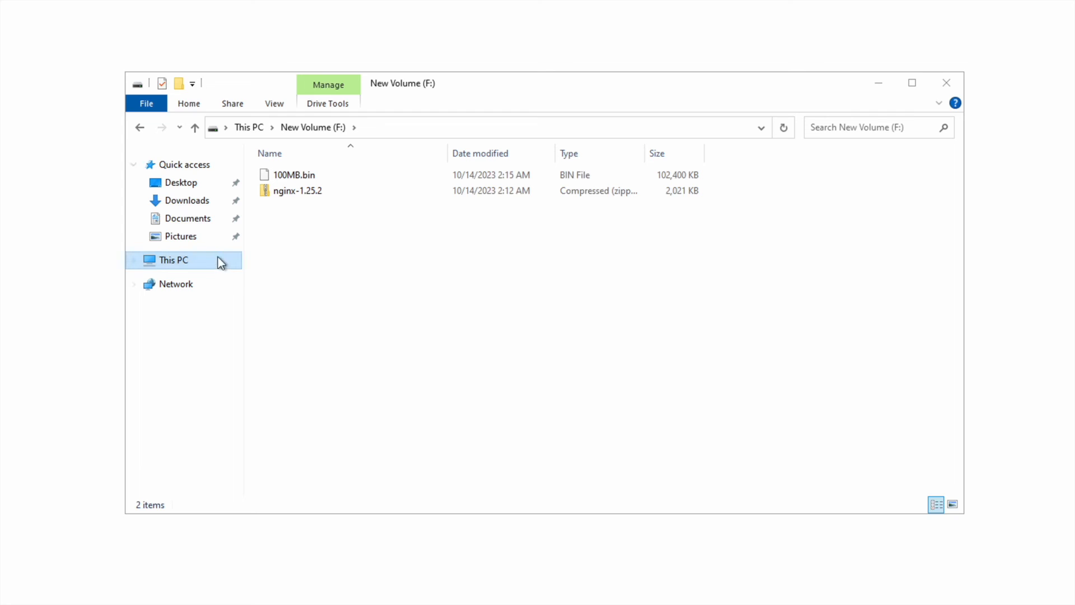
# - Launch the nginx application from the nested nginx-1.25.2 folder on the Windows (C:) drive
pyautogui.click(190, 261)
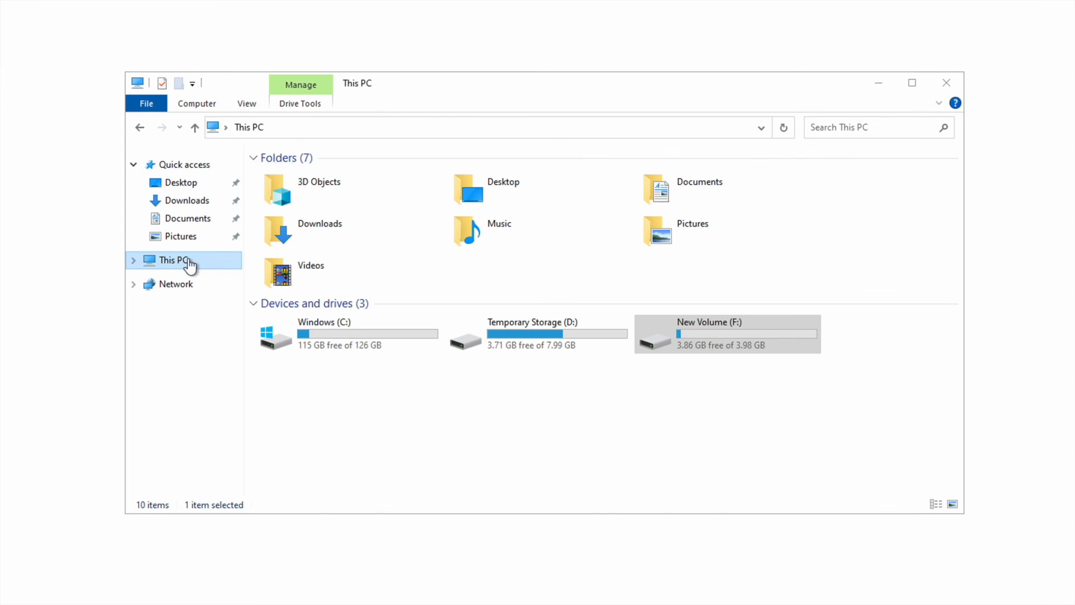
pyautogui.doubleClick(357, 327)
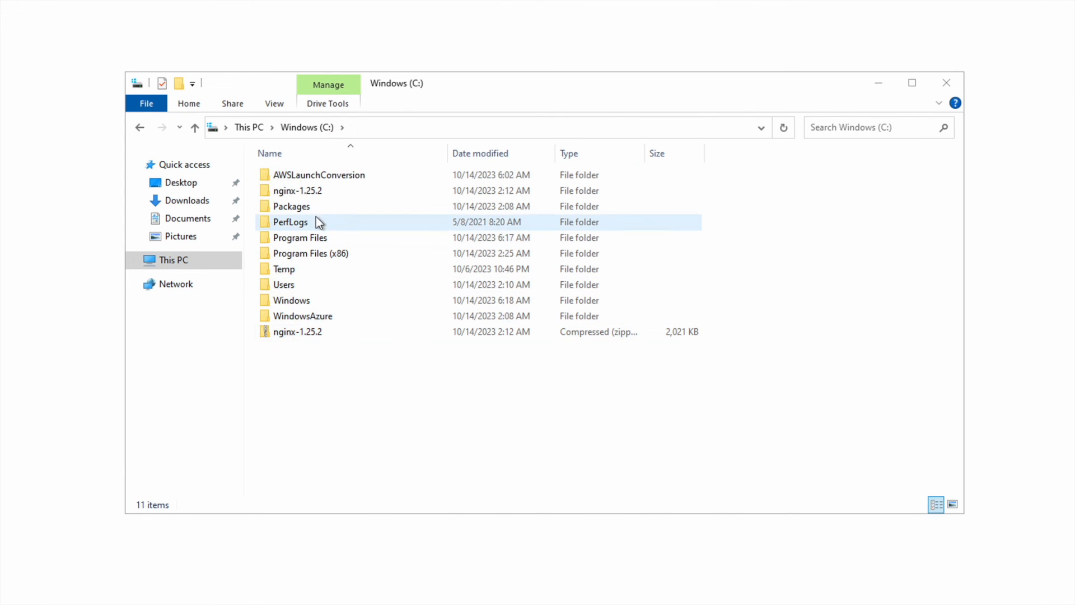
pyautogui.doubleClick(334, 193)
pyautogui.doubleClick(314, 177)
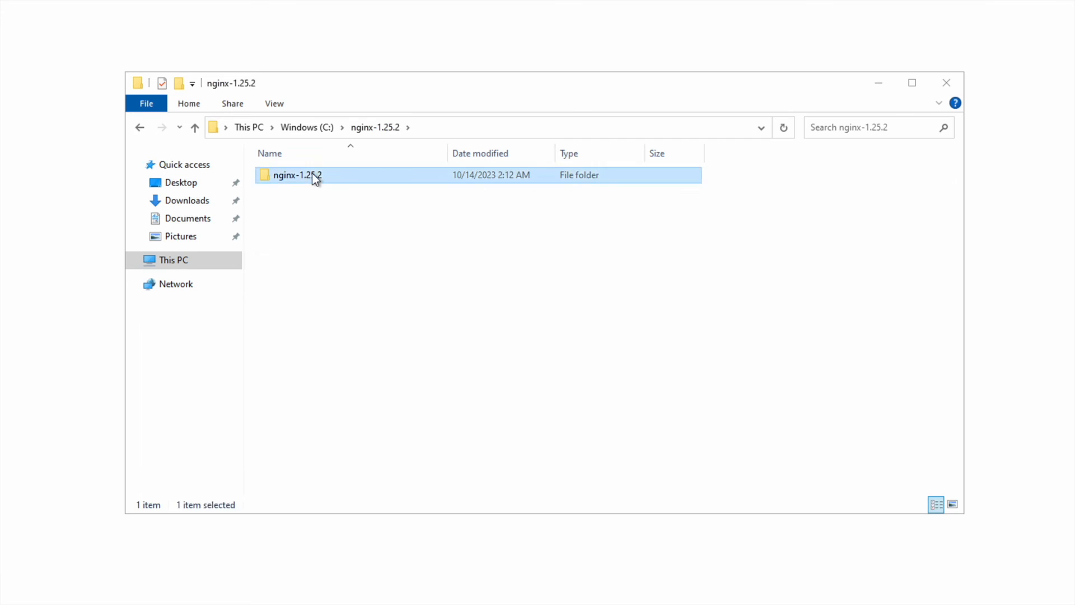
pyautogui.doubleClick(298, 274)
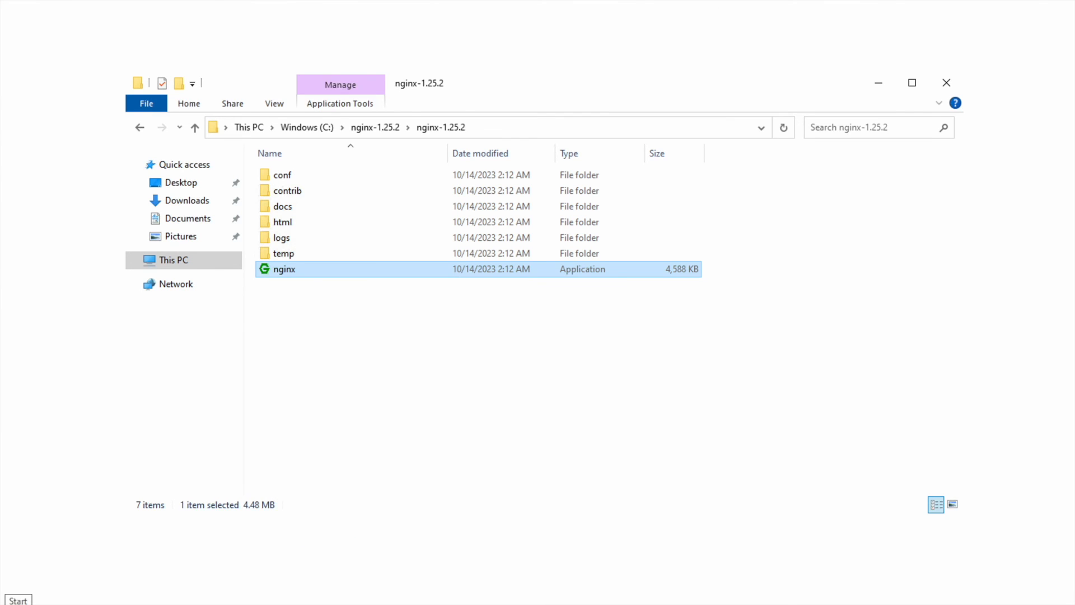
pyautogui.click(12, 601)
pyautogui.click(124, 187)
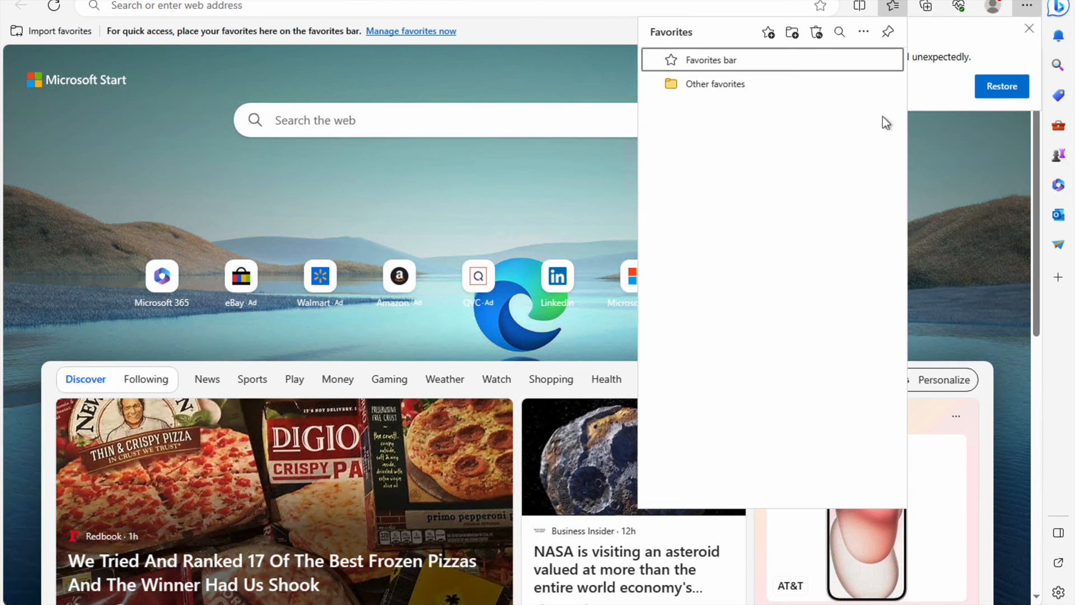
pyautogui.click(495, 8)
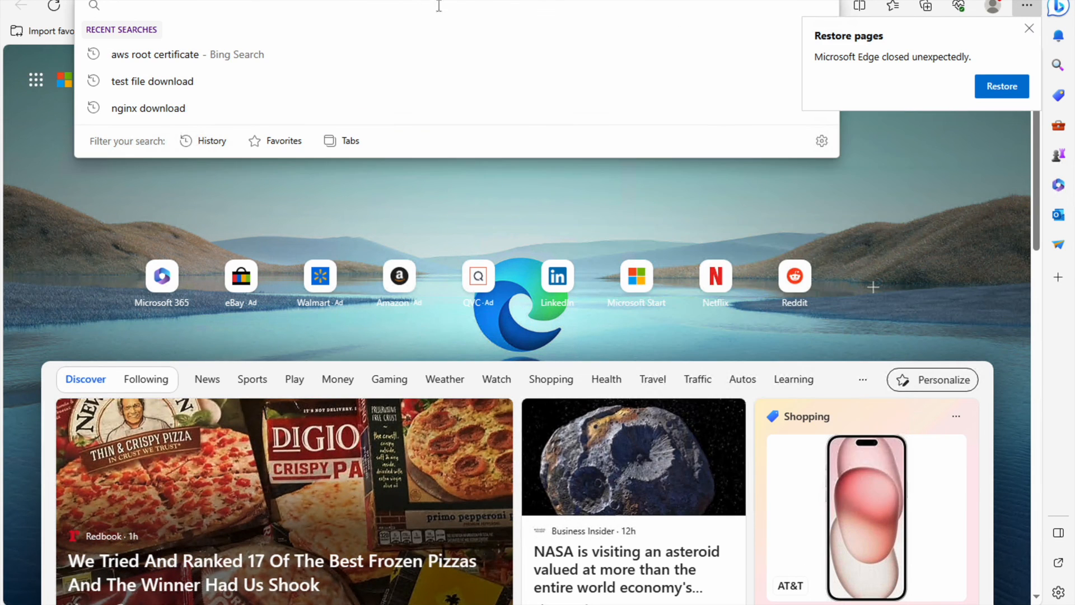
pyautogui.write('ht')
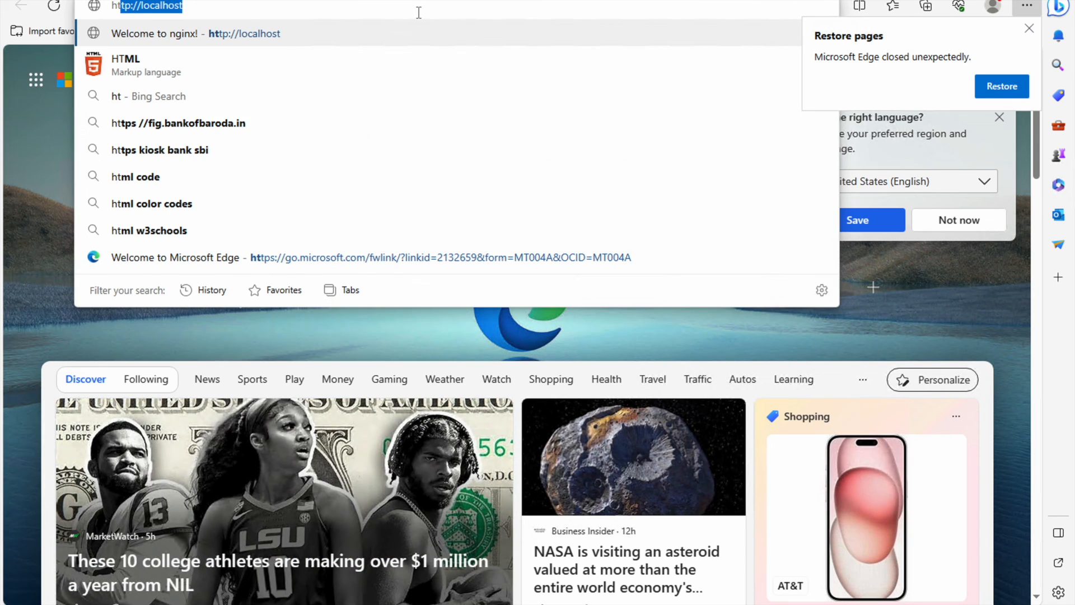
pyautogui.press('Return')
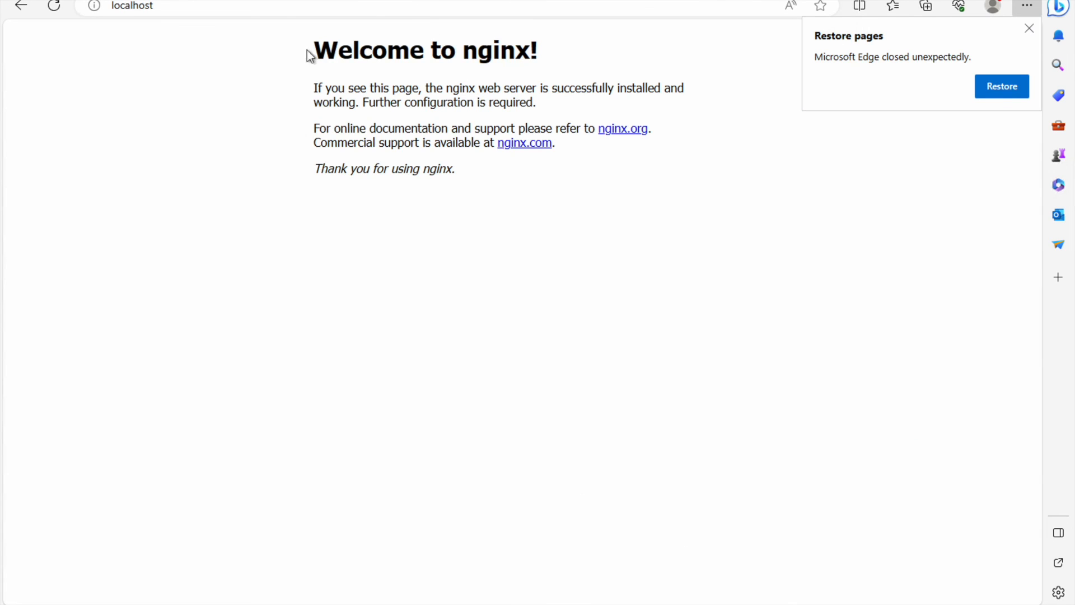
pyautogui.moveTo(312, 56); pyautogui.dragTo(484, 175)
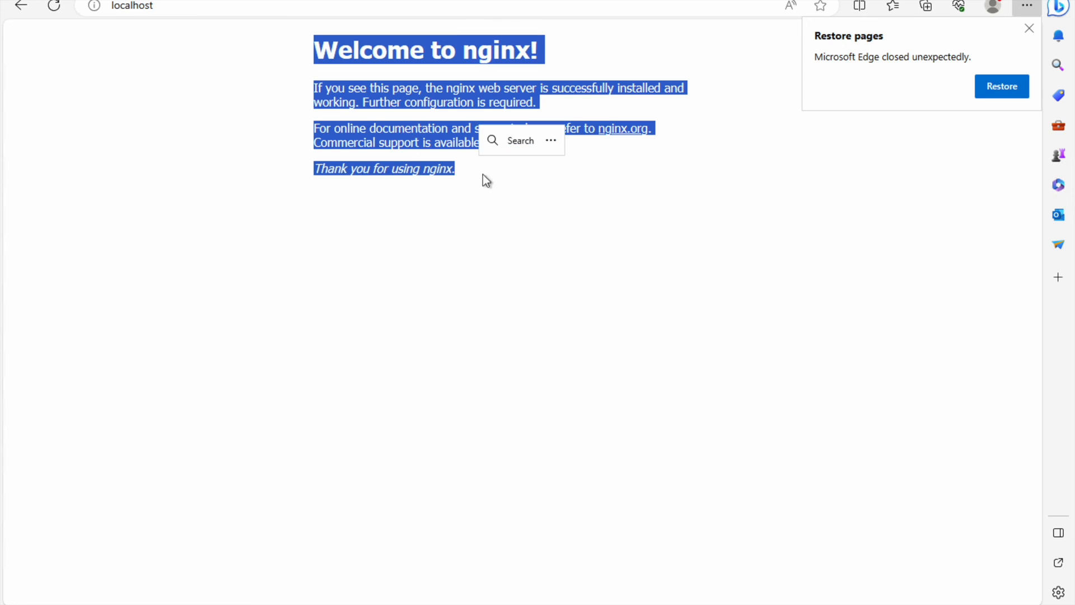
pyautogui.click(559, 237)
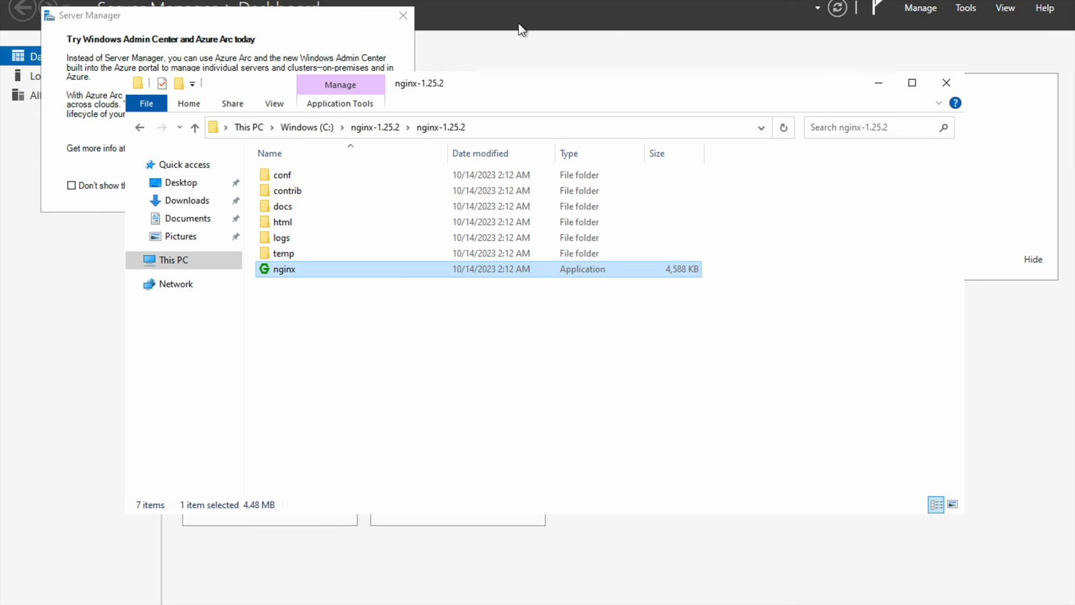
# - Close the Server Manager notice about Windows Admin Center and Azure Arc, and close the nginx-1.25.2 File Explorer window
pyautogui.click(403, 15)
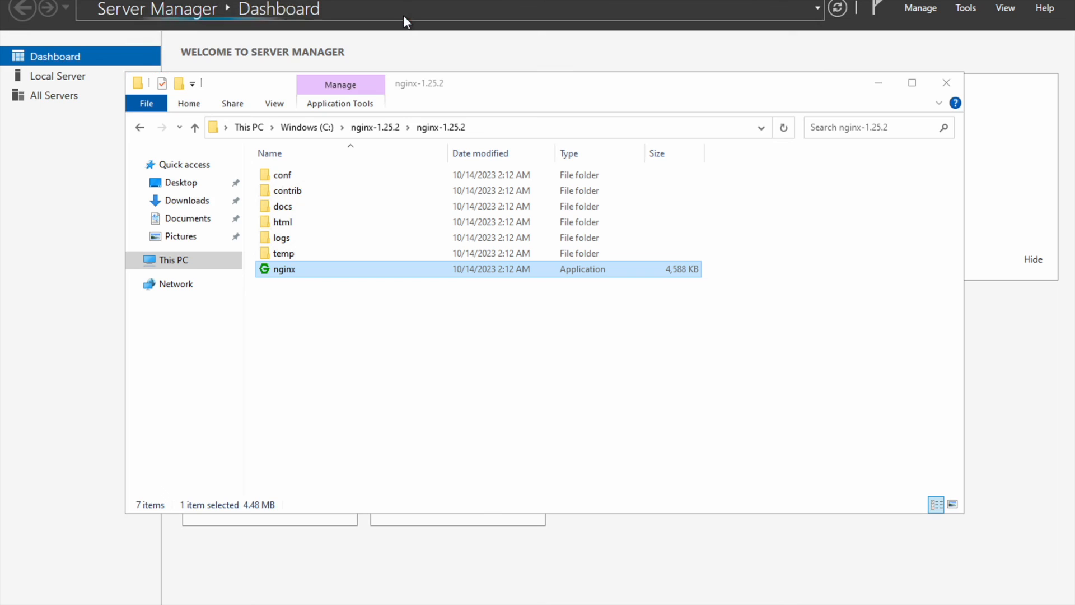
pyautogui.click(945, 82)
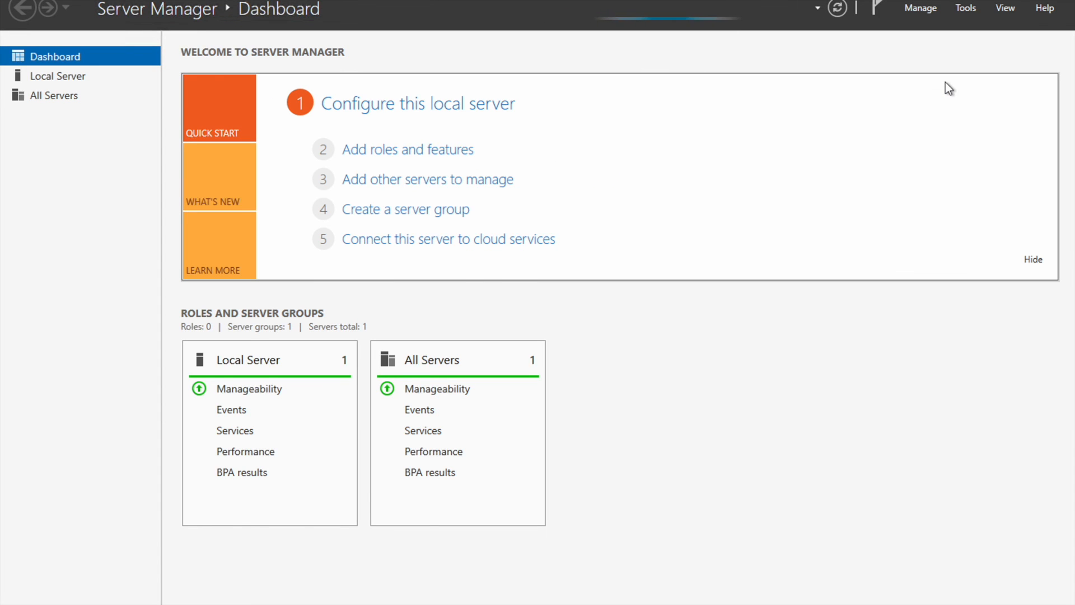